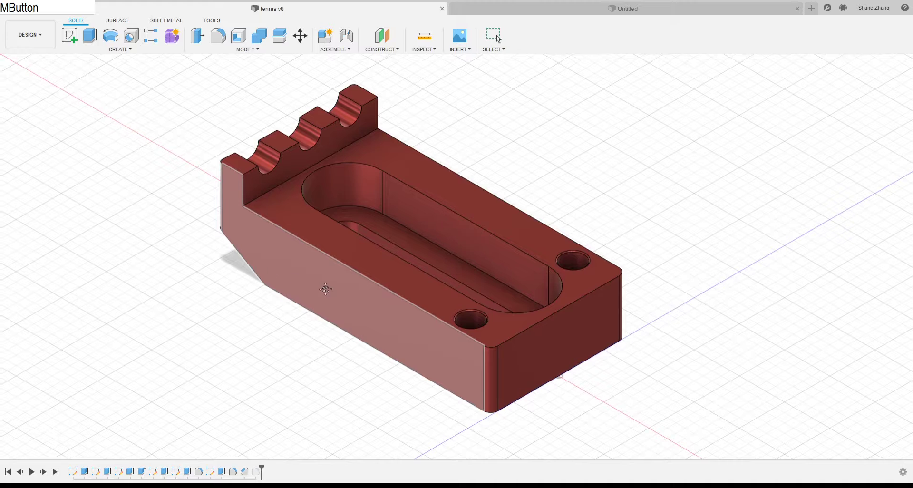
middle_click_drag(326, 287, 352, 315)
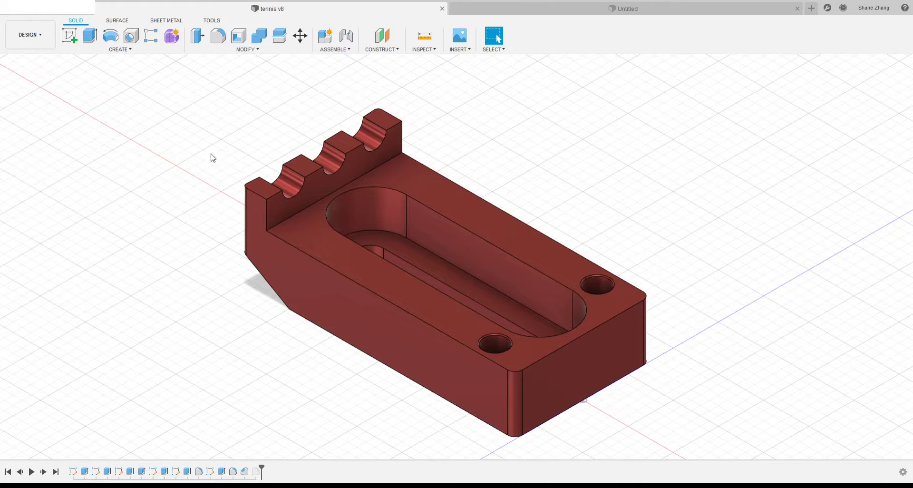
middle_click_drag(468, 281, 419, 252)
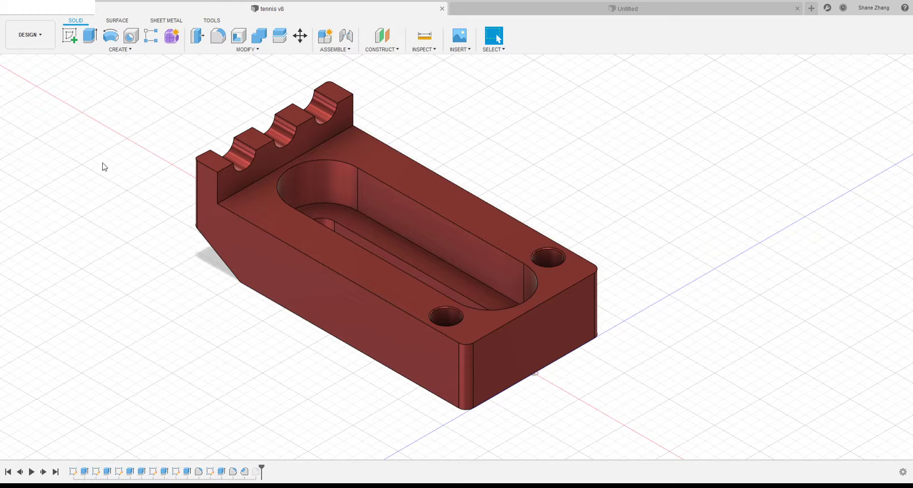
left_click(20, 138)
left_click(21, 138)
middle_click_drag(155, 204, 165, 216)
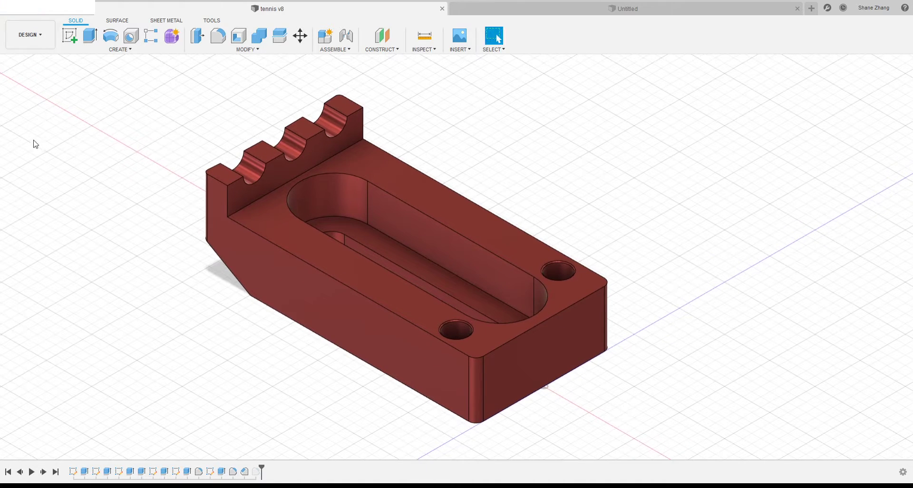
left_click(21, 125)
left_click(20, 147)
left_click(20, 144)
left_click(20, 148)
Roll the tennis v8 design history back to its first sketch and forward again to the last feature
left_click(319, 473)
left_click_drag(262, 468, 76, 472)
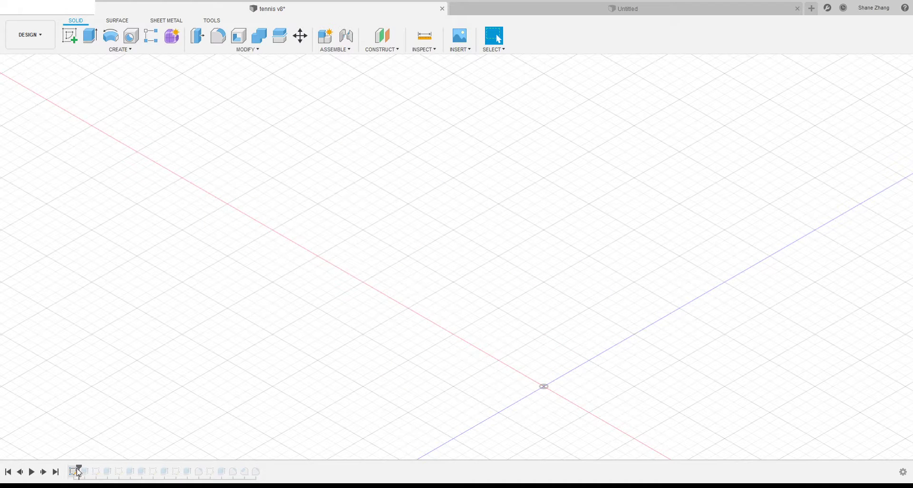
left_click_drag(78, 470, 261, 466)
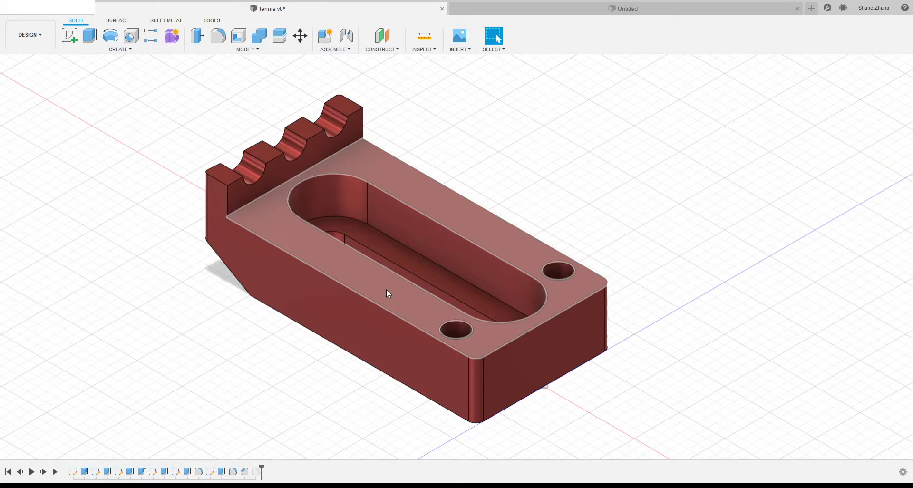
Replay the design history from the beginning through the base block and the cut that leaves the raised end lip
left_click(7, 473)
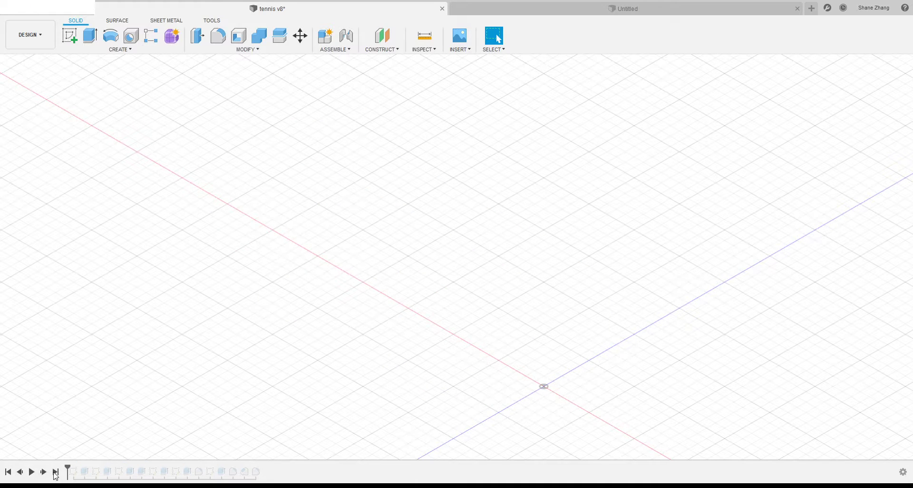
left_click(43, 472)
left_click(43, 472)
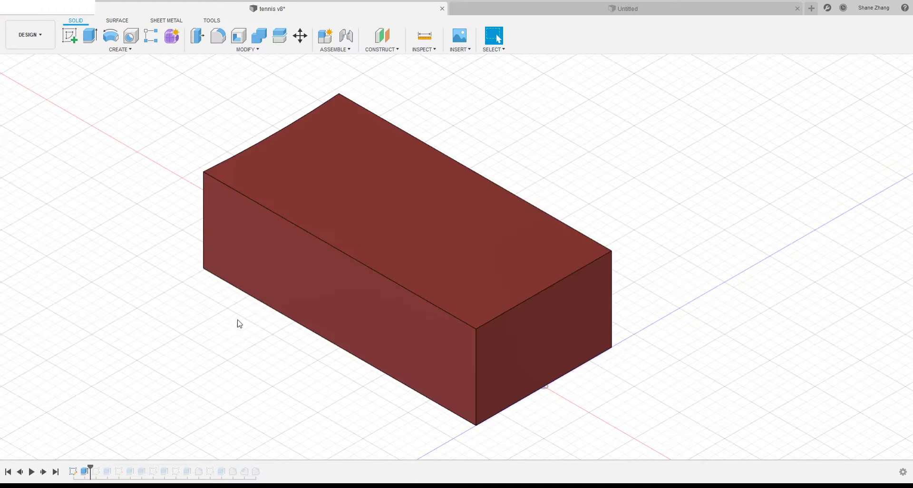
left_click(43, 472)
left_click(44, 473)
middle_click_drag(292, 216, 235, 275)
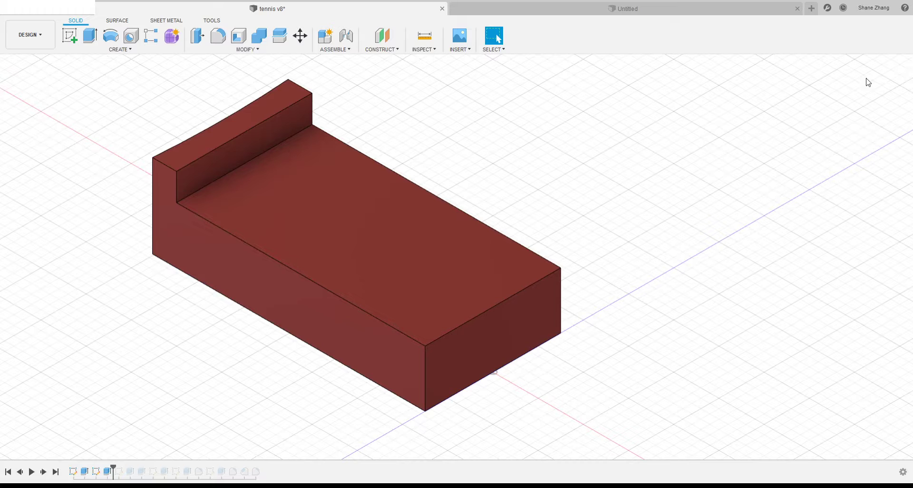
left_click(867, 83)
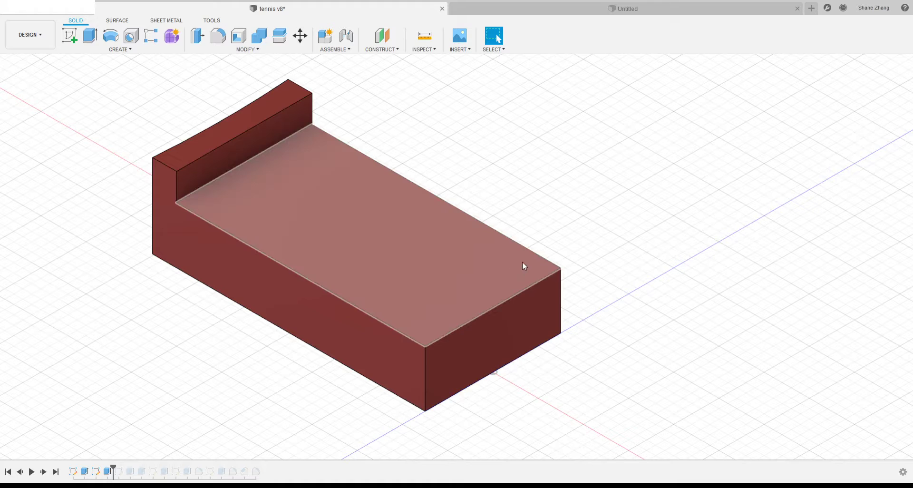
middle_click_drag(483, 243, 514, 218, "shift")
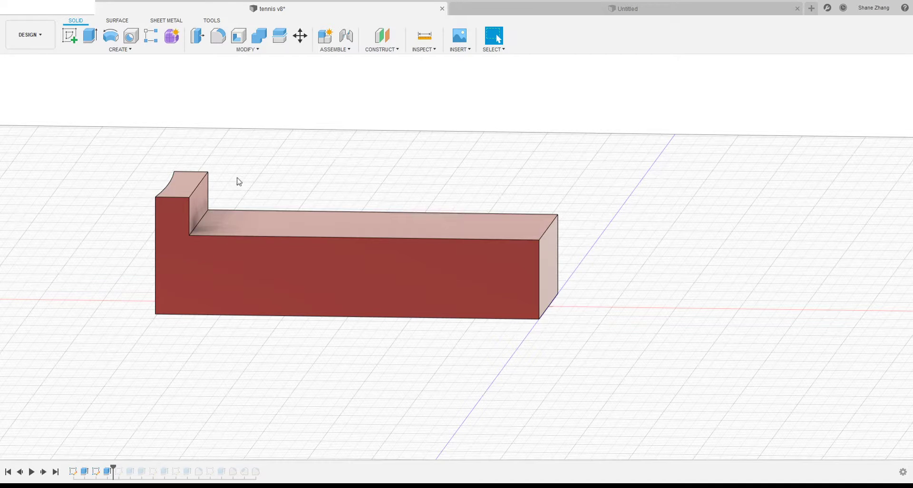
Advance the design history through the rounded pocket and the narrower slot cut through its floor
left_click_drag(113, 466, 135, 466)
mouse_move(430, 222)
middle_mouse_down()
mouse_move(398, 301)
mouse_move(512, 213)
middle_mouse_up()
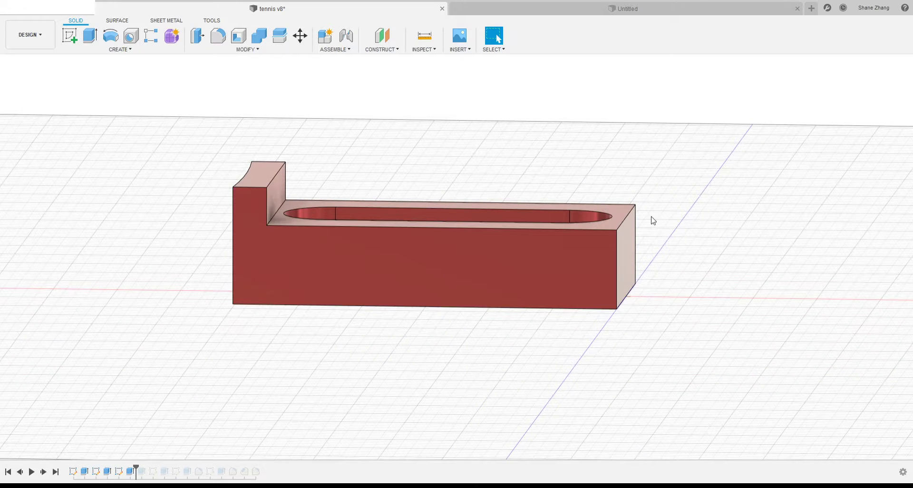
middle_click_drag(661, 213, 444, 234, "shift")
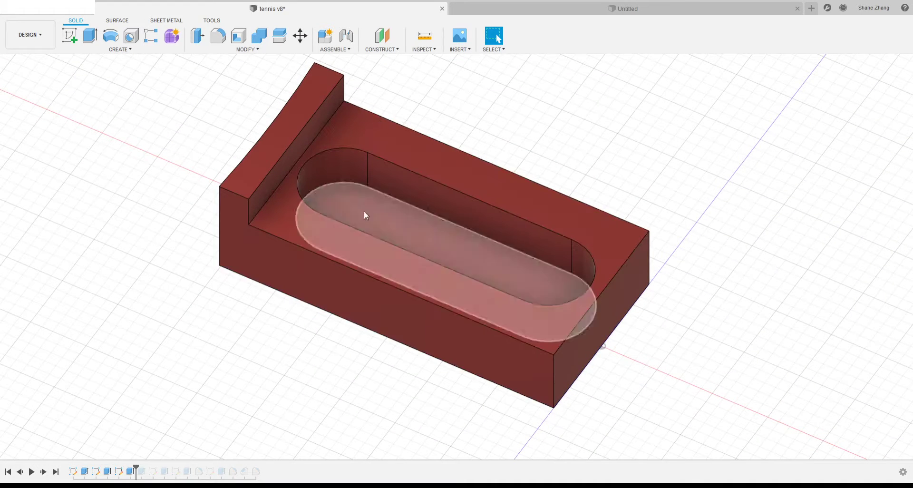
left_click_drag(136, 468, 170, 468)
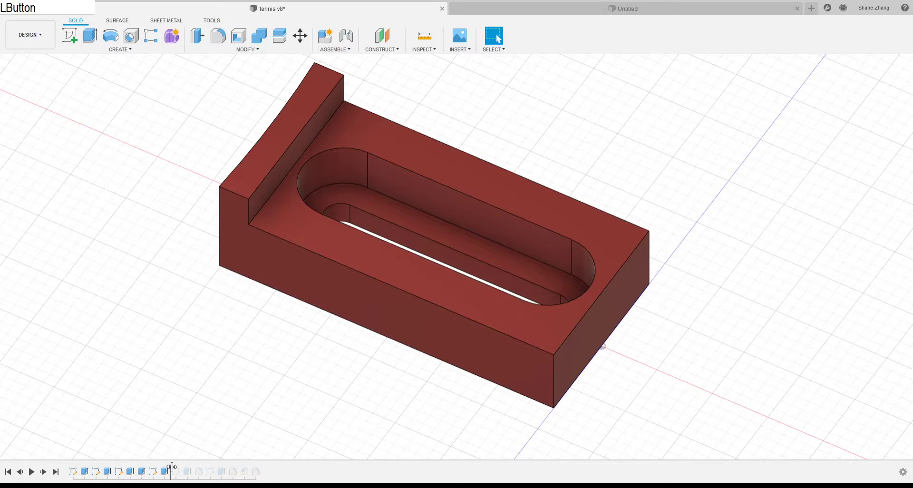
Examine the angled underside cut, and advance the history through the lip notches, corner fillets and two round holes
left_click(246, 265)
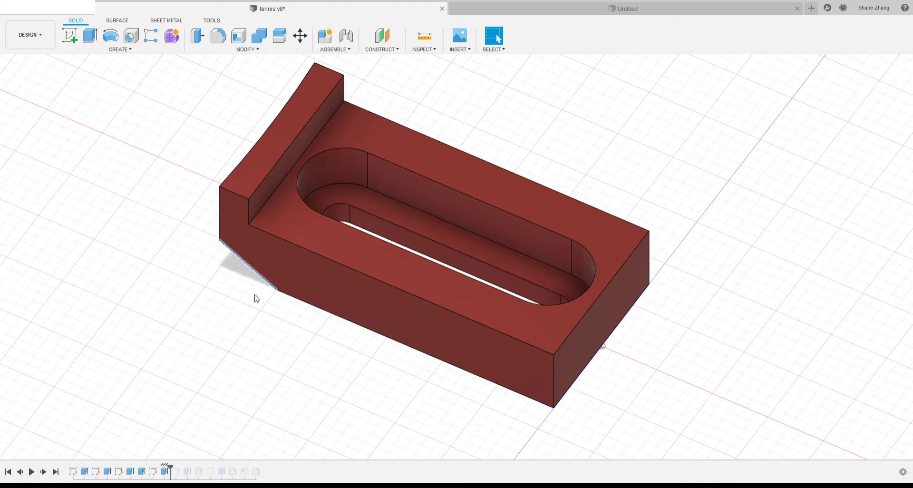
left_click(255, 365)
left_click(164, 472)
left_click(204, 389)
left_click_drag(172, 473, 203, 471)
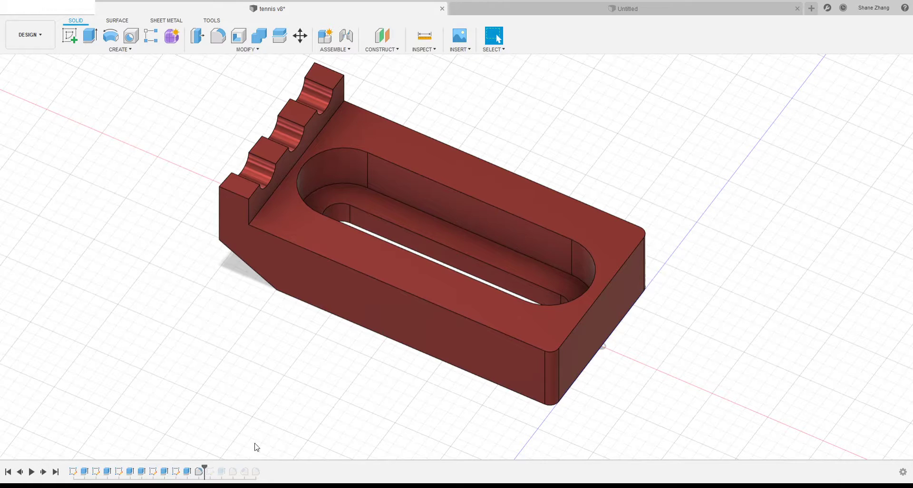
left_click_drag(205, 469, 240, 465)
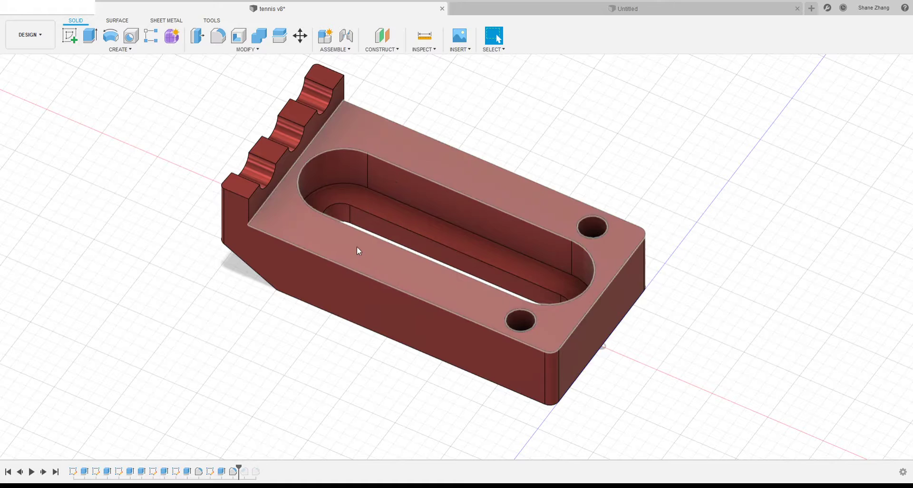
left_click(537, 8)
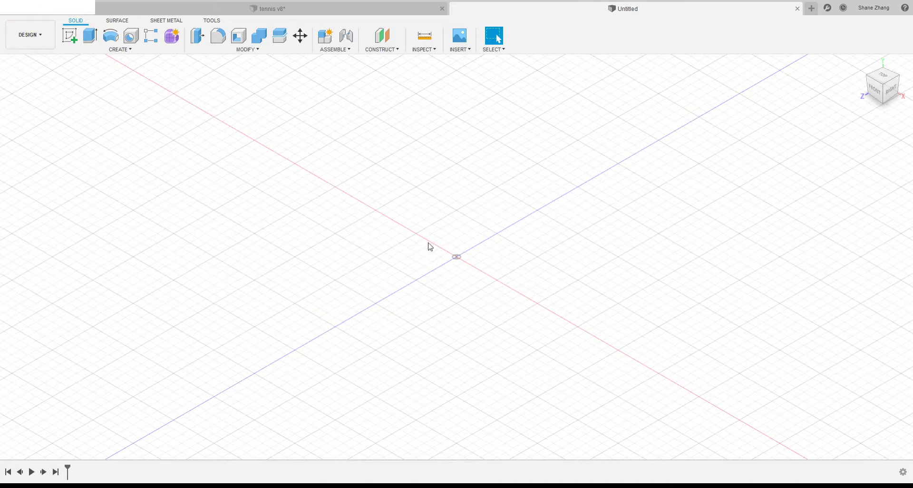
left_click(422, 9)
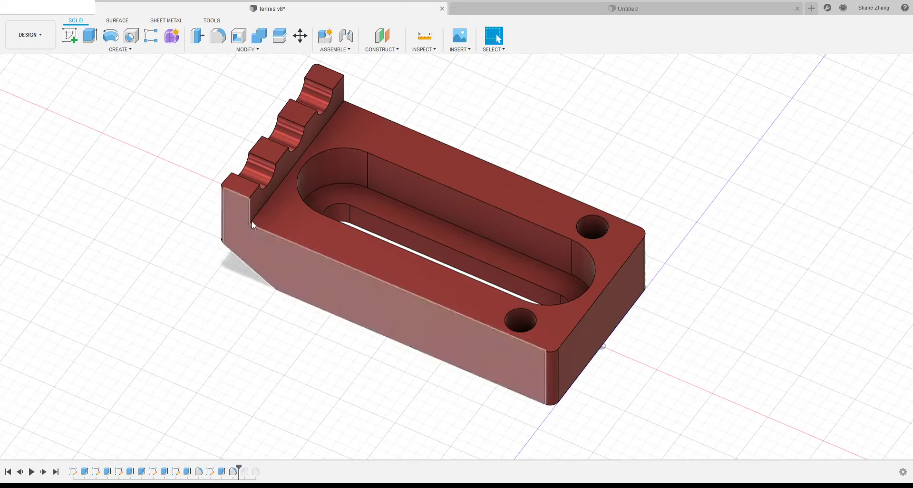
left_click(539, 11)
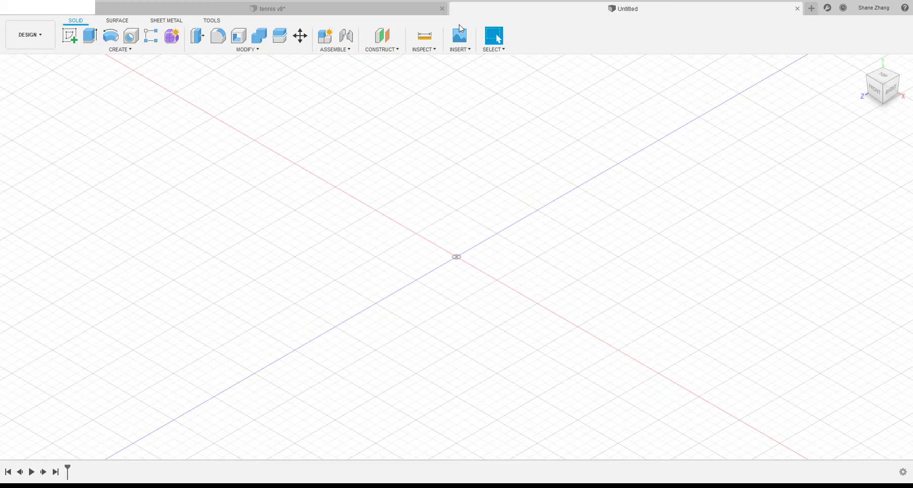
left_click(380, 11)
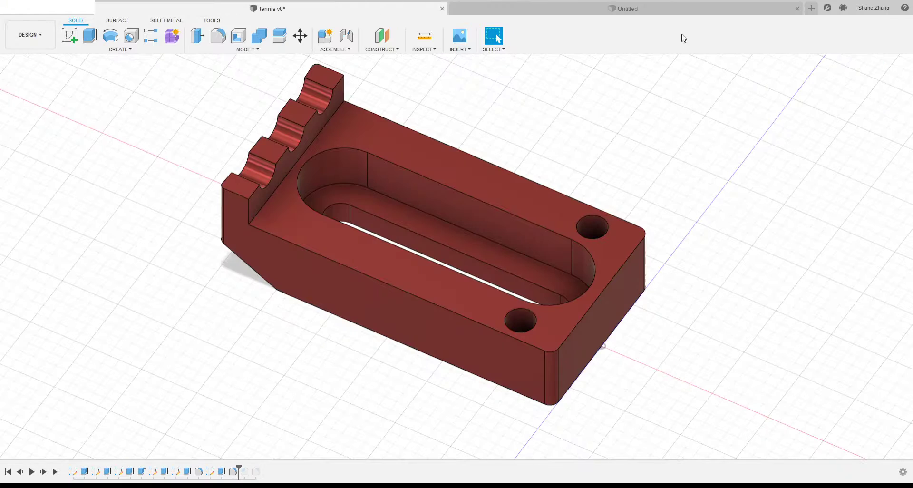
Start a new sketch on the horizontal ground plane in the Untitled design
left_click(654, 11)
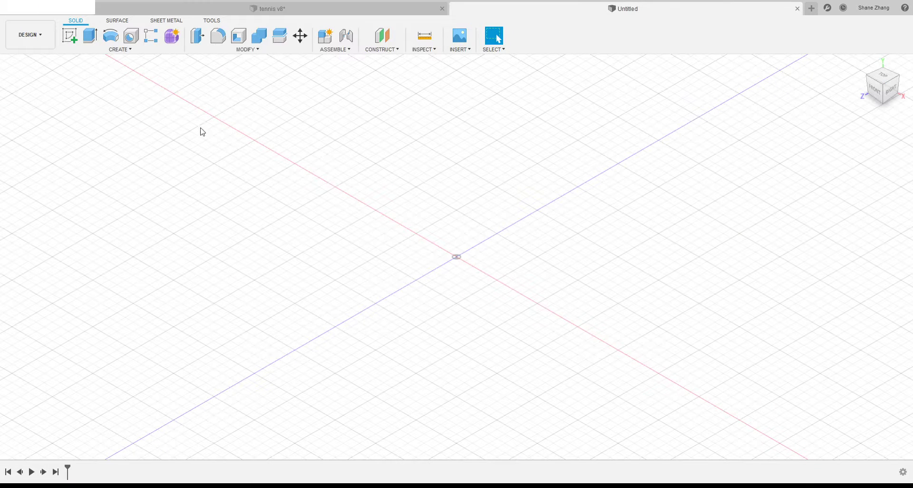
left_click(70, 36)
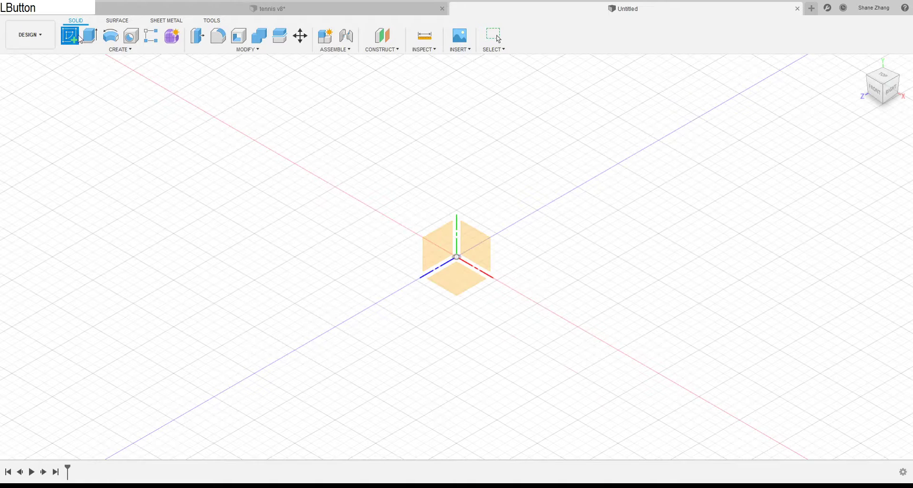
left_click(460, 289)
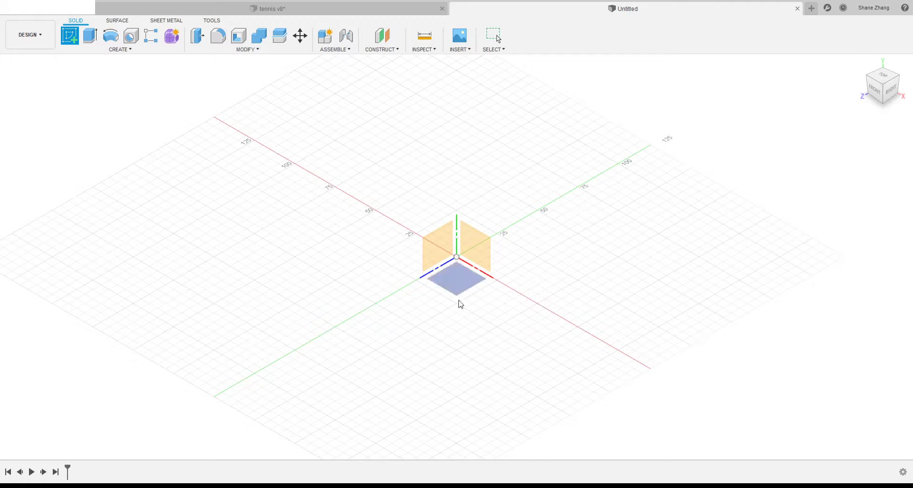
left_click(461, 292)
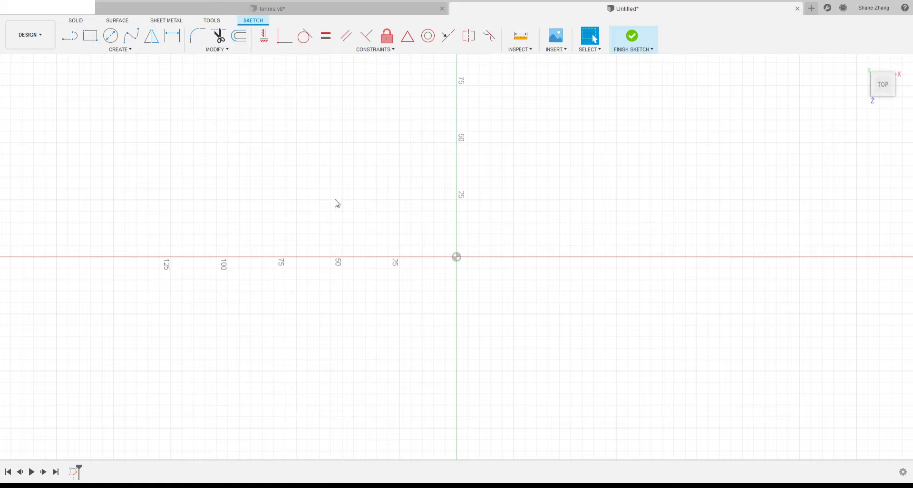
Show the base sketch and its dimensions in the tennis v8 reference design
left_click(320, 10)
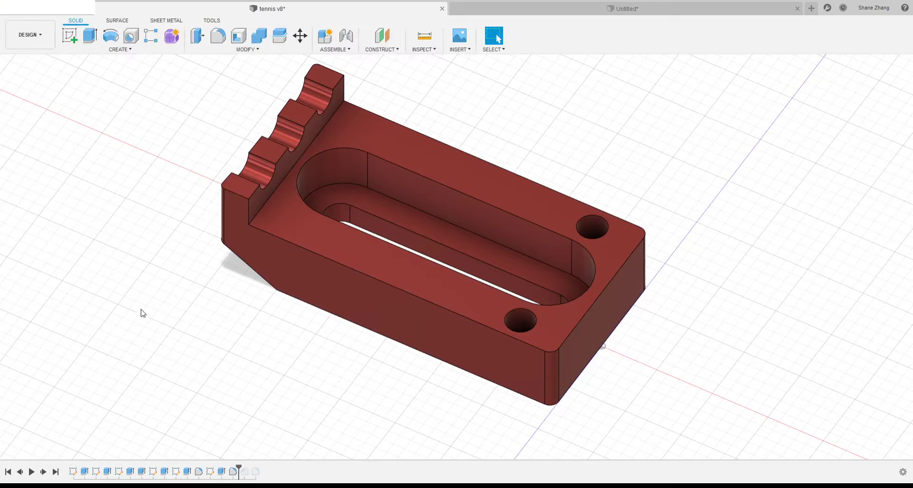
right_click(75, 156)
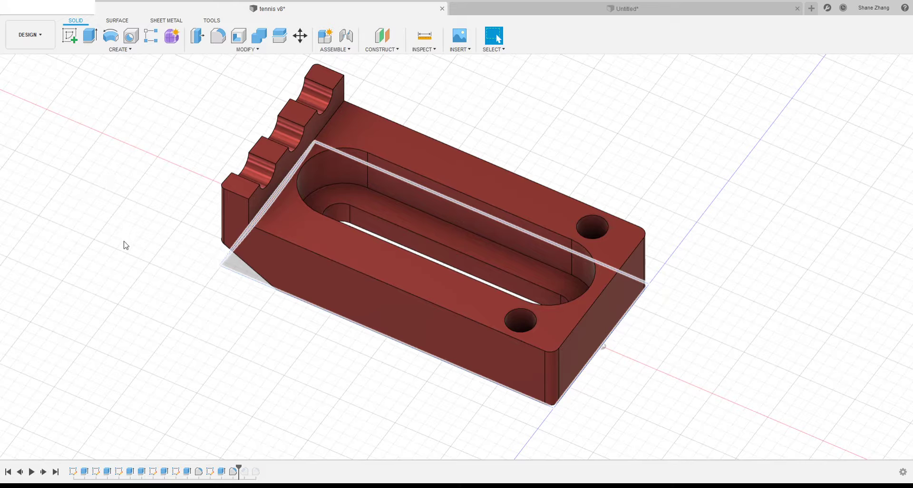
left_click(123, 257)
right_click(71, 159)
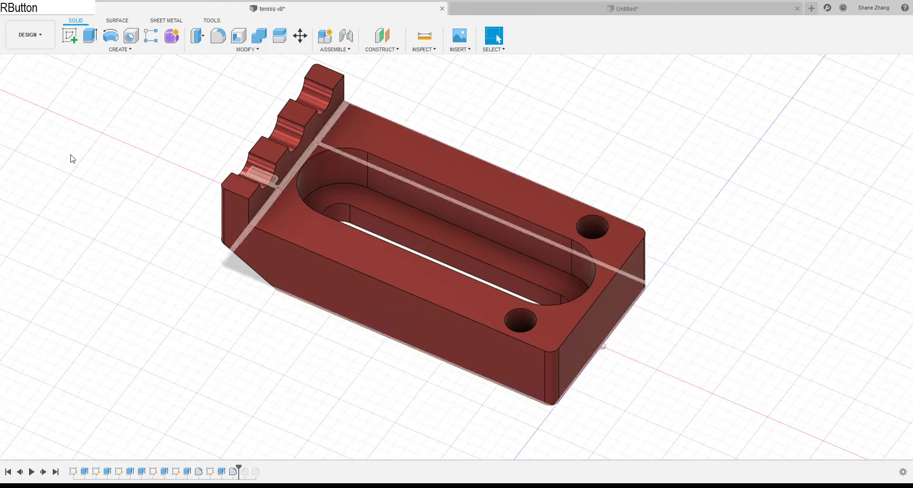
left_click(40, 158)
scroll(442, 331, "down", 3)
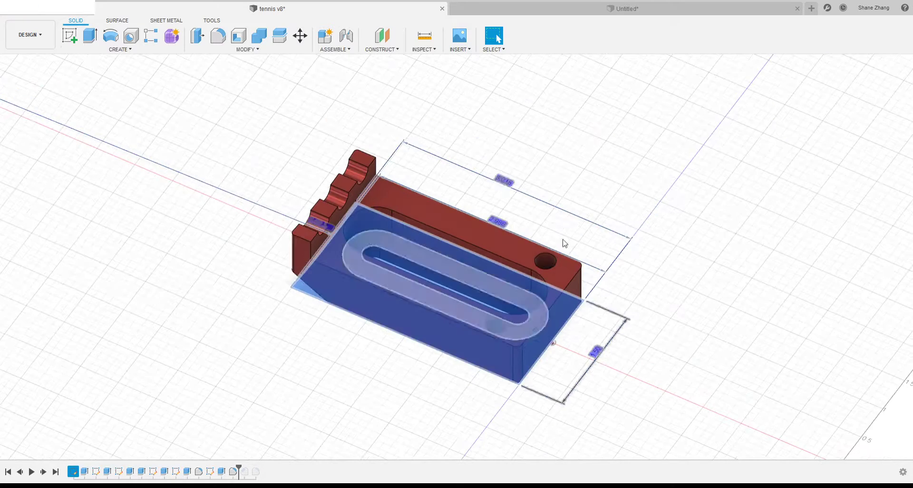
left_click(477, 452)
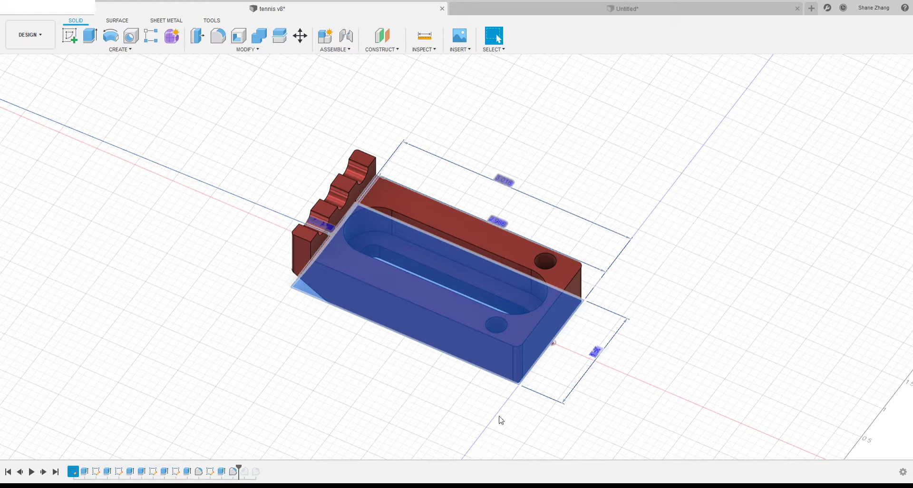
left_click(490, 450)
left_click(505, 453)
View the base sketch's dimensions from above with the tennis v8 history rolled back to just after that sketch
left_click(512, 3)
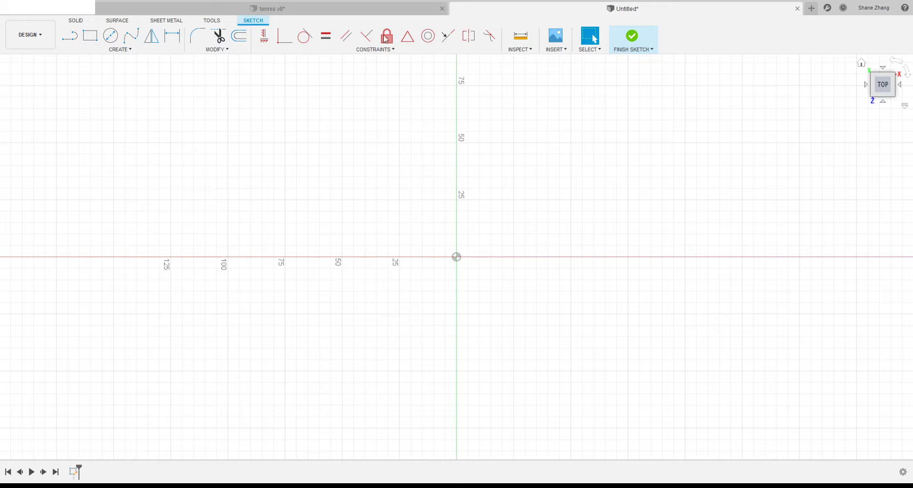
left_click(299, 12)
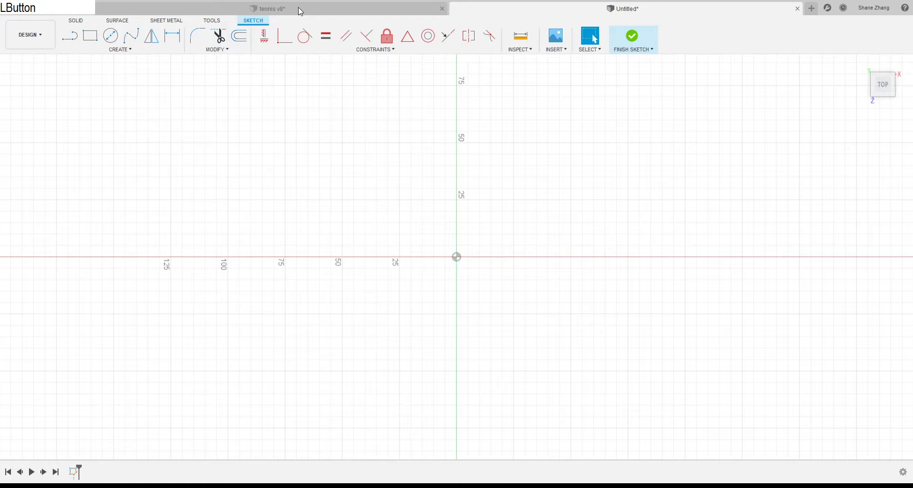
middle_click_drag(417, 201, 457, 331, "shift")
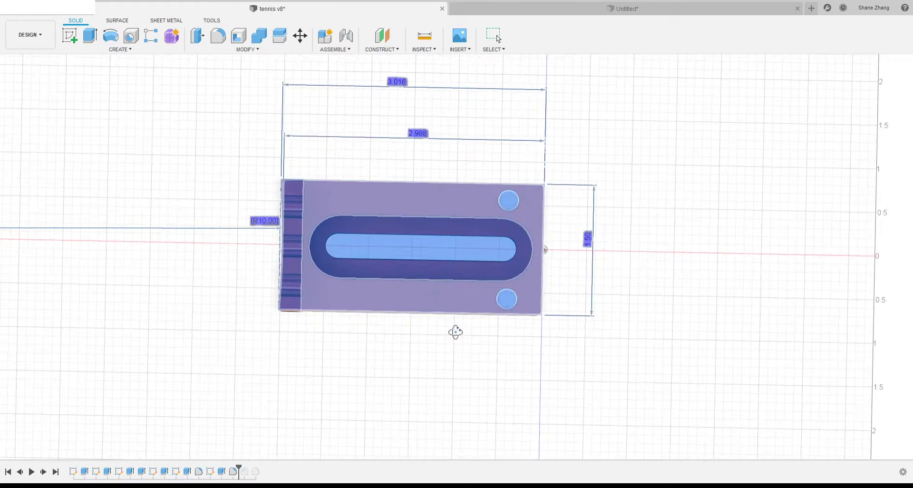
left_click(632, 131)
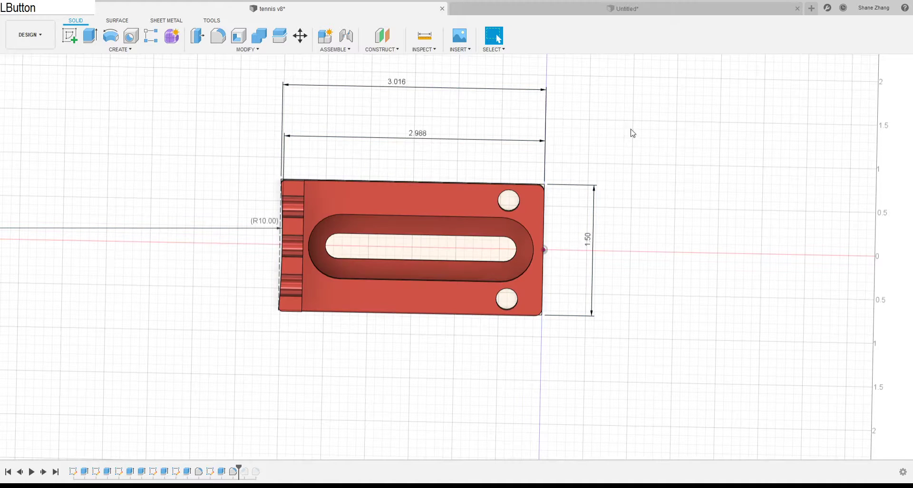
scroll(416, 158, "up", 1)
scroll(415, 158, "up", 1)
scroll(612, 218, "down", 2)
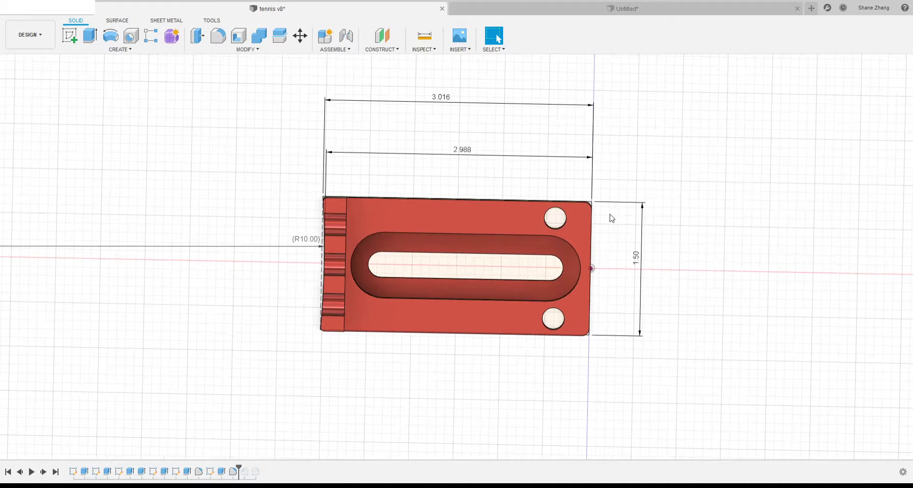
left_click_drag(238, 471, 78, 472)
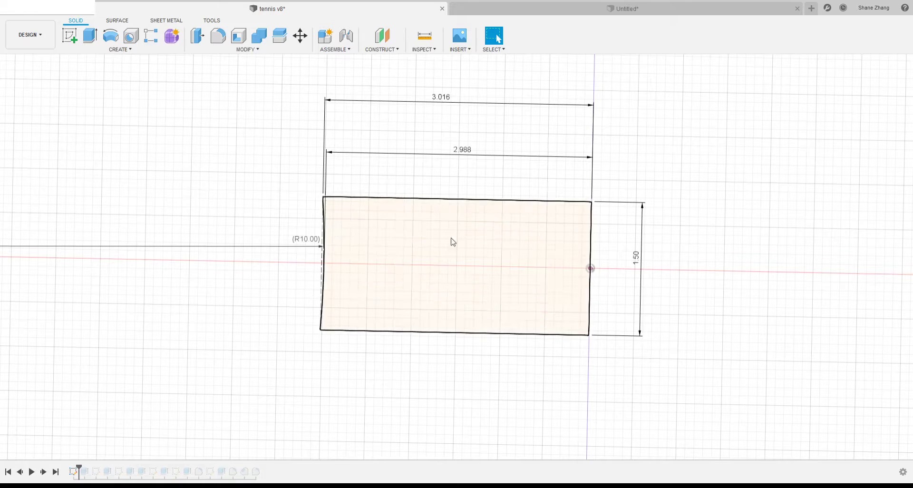
Examine the overall length, arc-side length, width and arc radius of the base sketch in the tennis v8 reference design
scroll(512, 220, "up", 1)
scroll(512, 220, "down", 1)
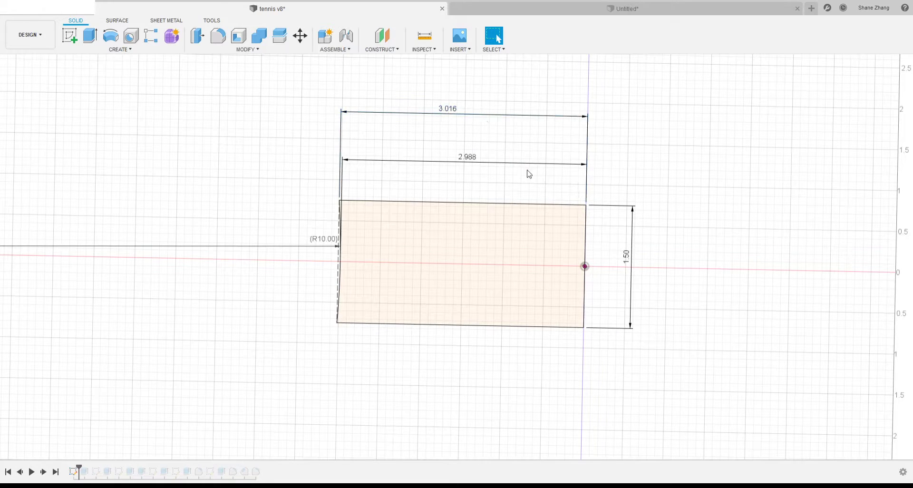
scroll(343, 235, "up", 2)
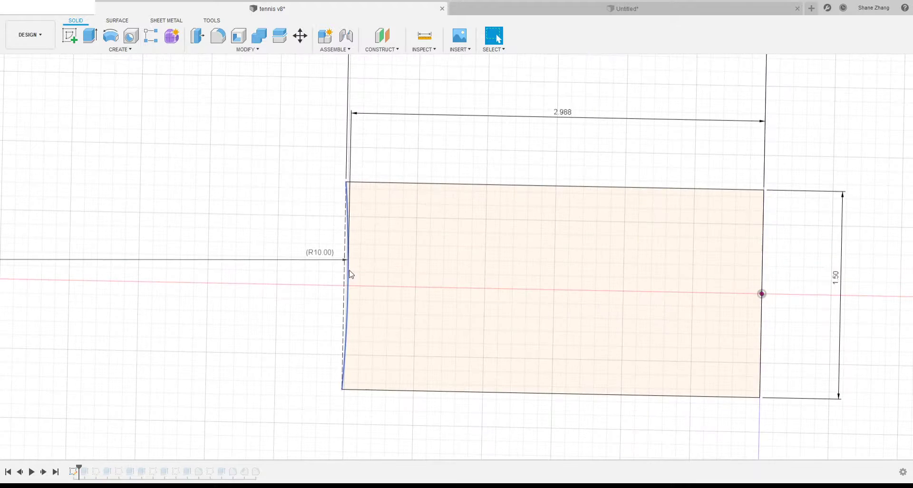
left_click_drag(550, 119, 570, 132)
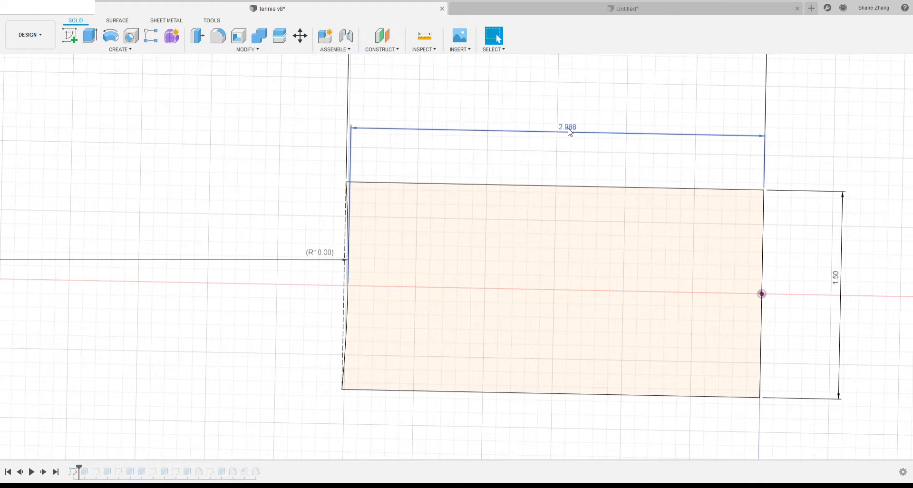
scroll(464, 306, "down", 1)
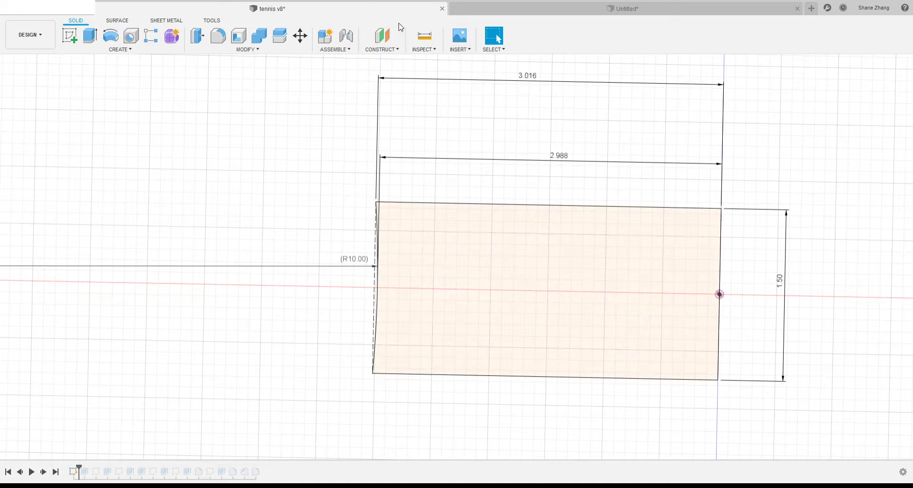
left_click(576, 6)
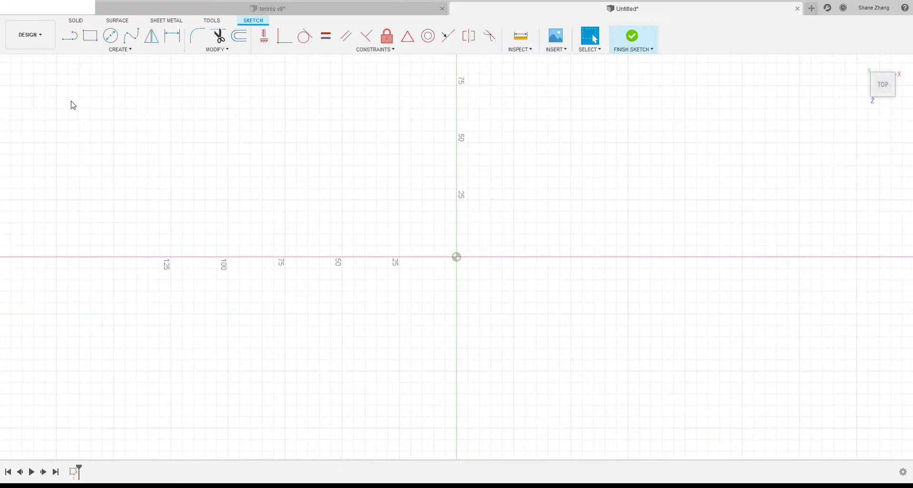
left_click(398, 8)
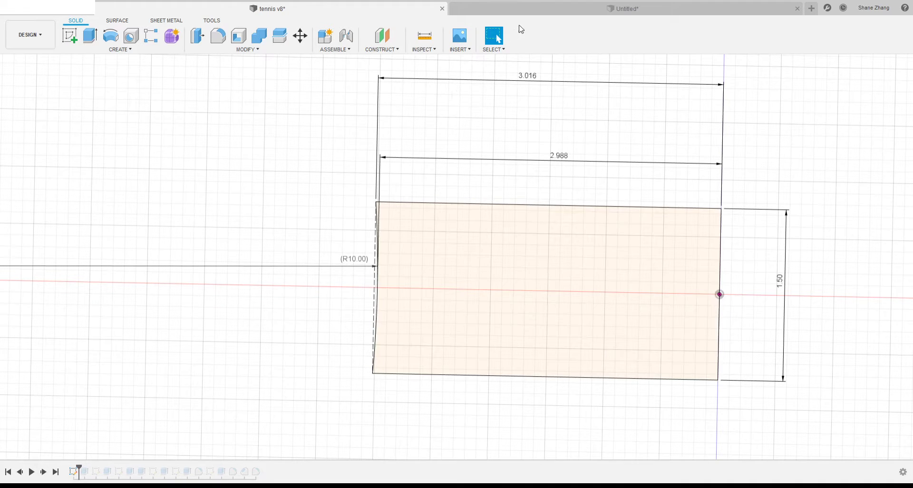
Switch to the Untitled design and sketch a corner-to-corner rectangle that encloses the origin
left_click(526, 9)
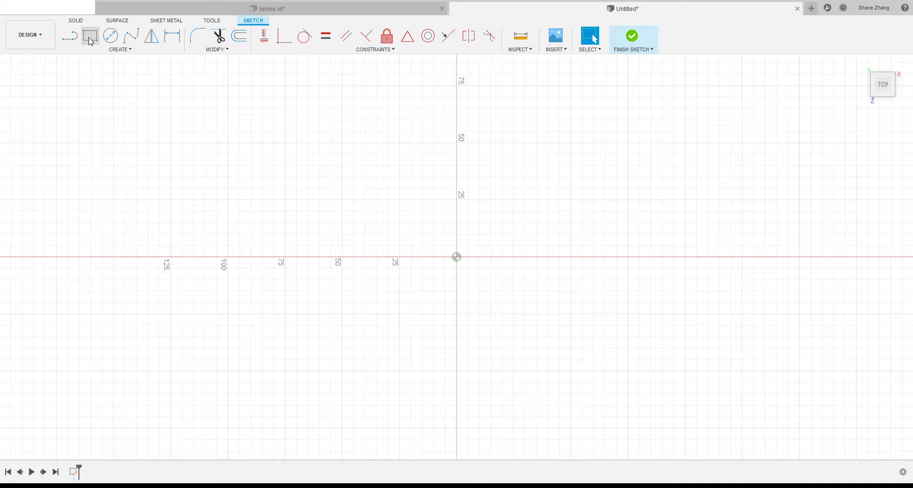
left_click(90, 41)
left_click(246, 184)
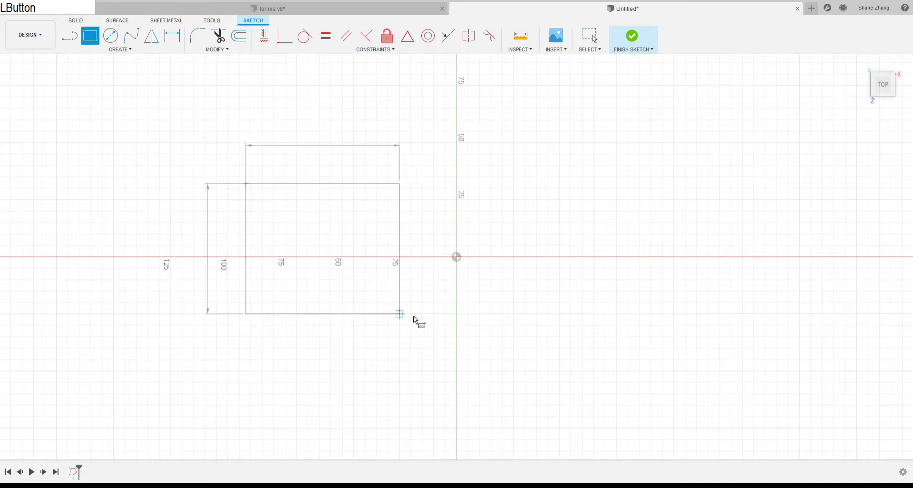
left_click(514, 336)
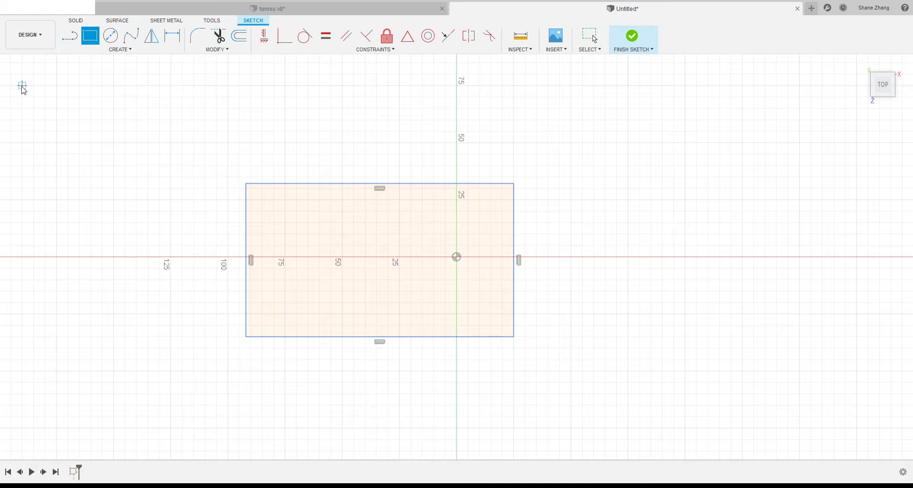
Change the Untitled design's document units from millimetres to inches
left_click(62, 102)
left_click(85, 102)
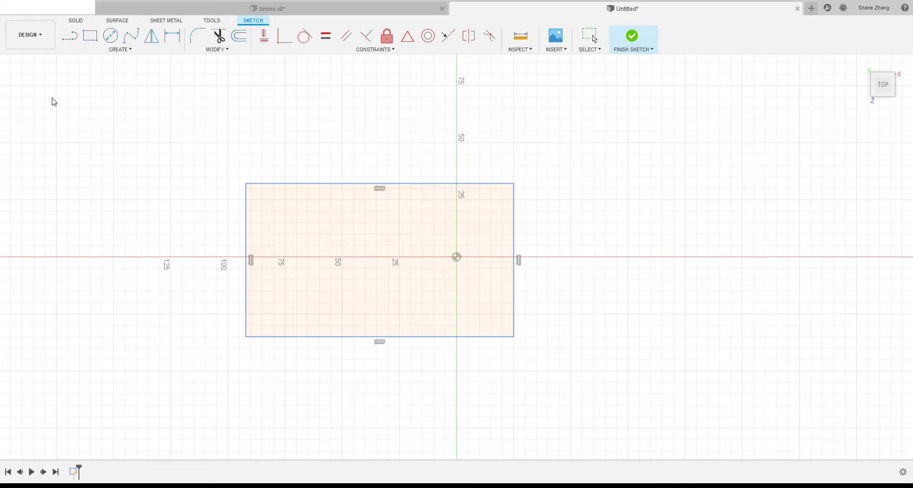
left_click(755, 141)
left_click(730, 177)
left_click(724, 150)
left_click(735, 178)
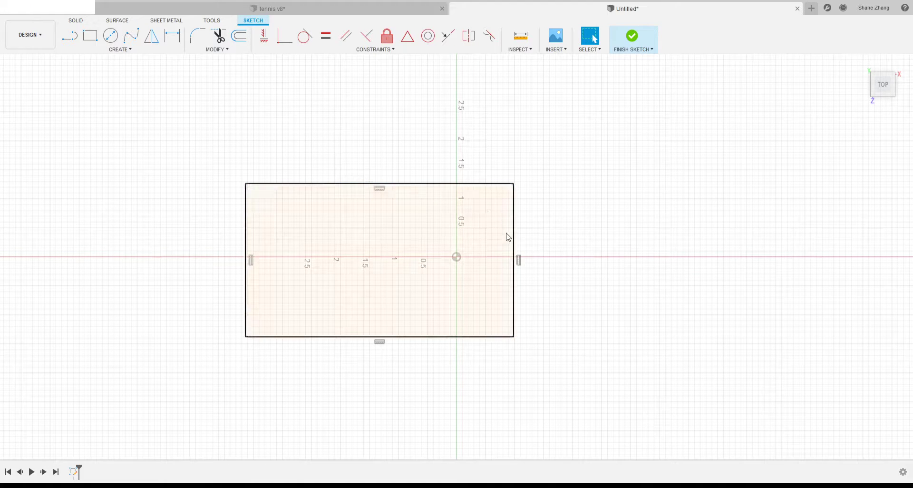
Check the reference sketch's dimensions in tennis v8, and dimension the new rectangle's upper edge at 3.016 in
left_click(294, 13)
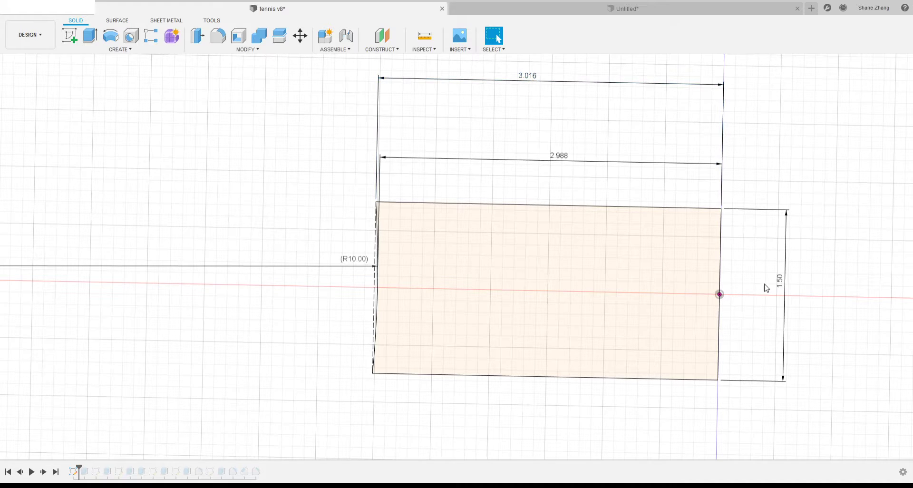
left_click(537, 11)
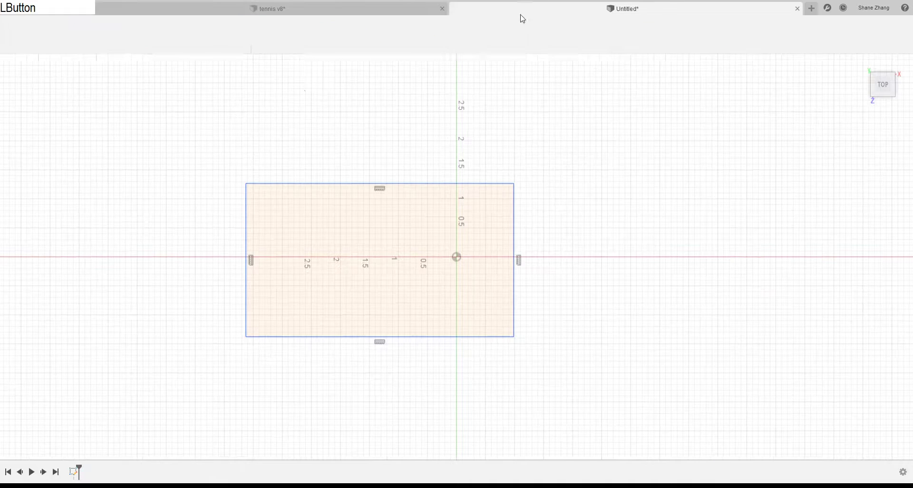
left_click(172, 36)
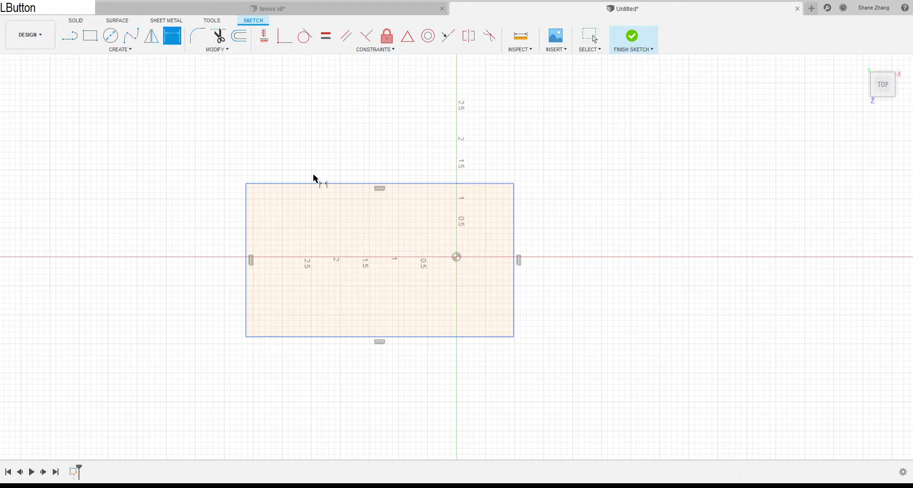
left_click(318, 183)
left_click(333, 142)
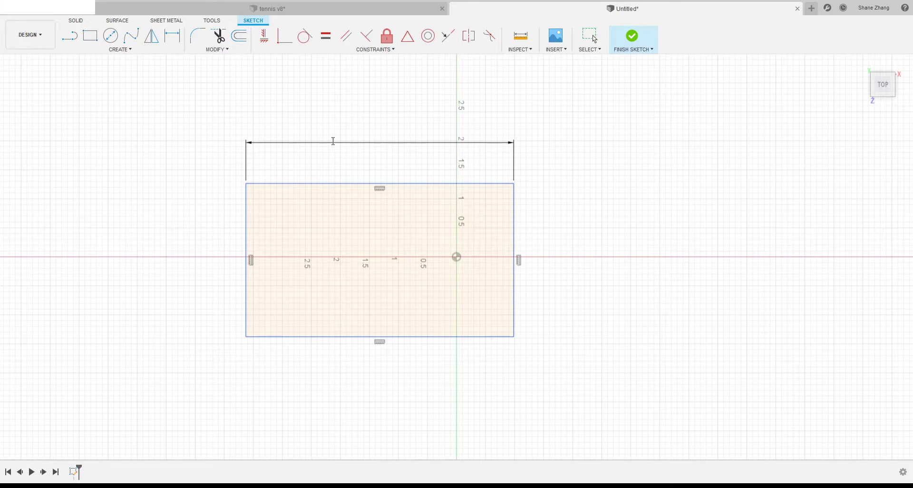
key("Page_Down")
key("Insert")
key("Right")
left_click(327, 141)
key("Num_Lock")
key("KP_3")
key("KP_Decimal")
key("KP_0")
key("KP_6")
left_click(515, 220)
left_click(516, 220)
key("KP_Enter")
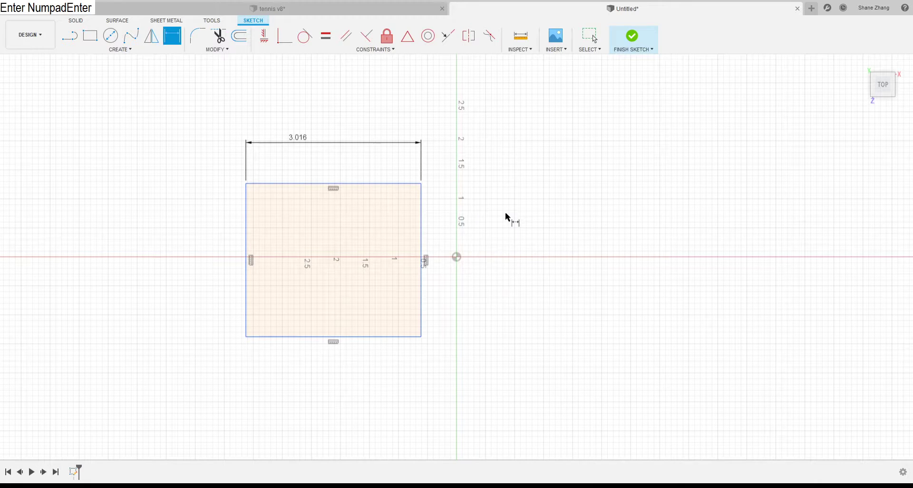
Dimension the rectangle's vertical edge nearest the origin at 1.50 in and leave the dimension command
left_click(421, 223)
left_click(515, 241)
type("15")
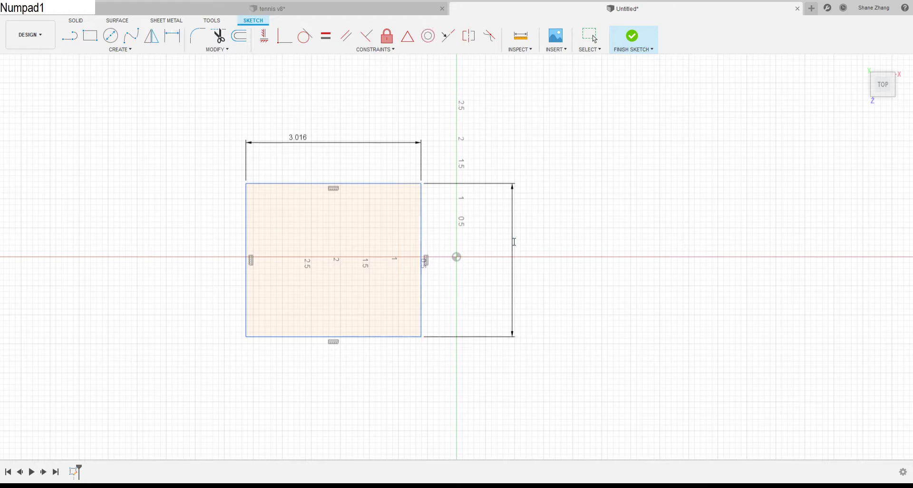
key("KP_Enter")
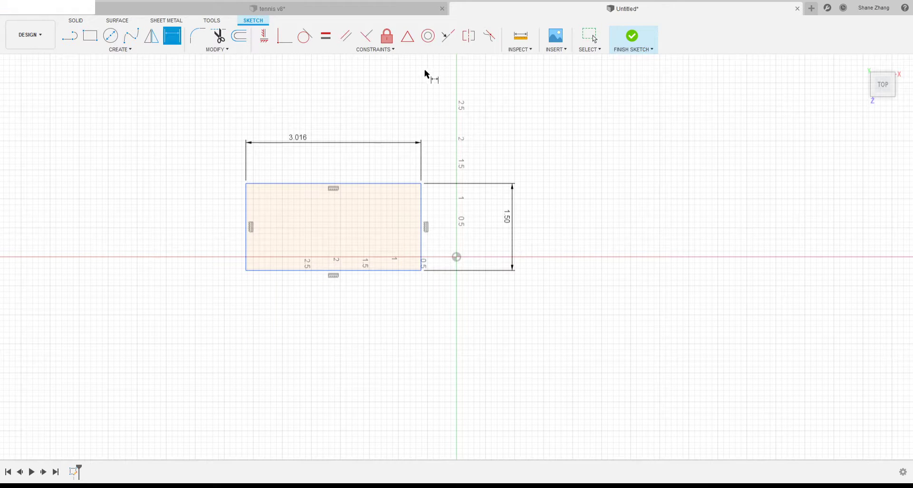
key("Escape")
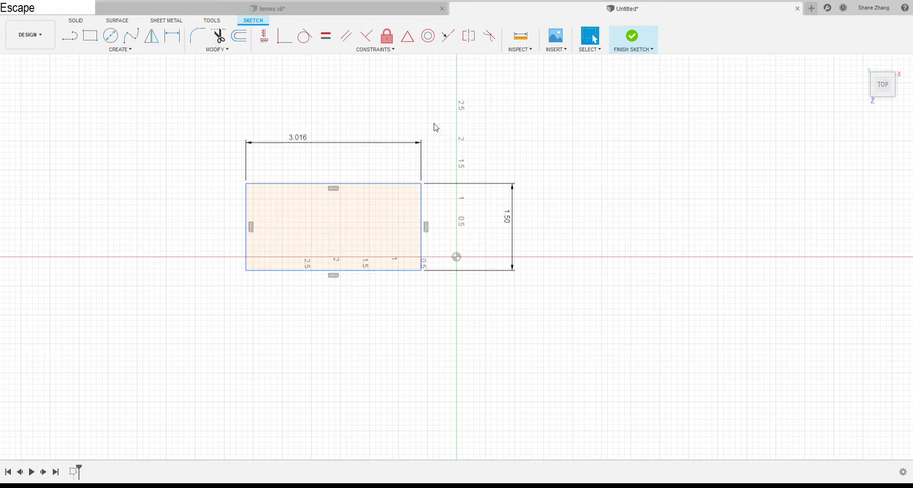
Shift the rectangle slightly, try a midpoint constraint between its origin-side edge and the origin, and undo that constraint
left_click_drag(371, 184, 377, 206)
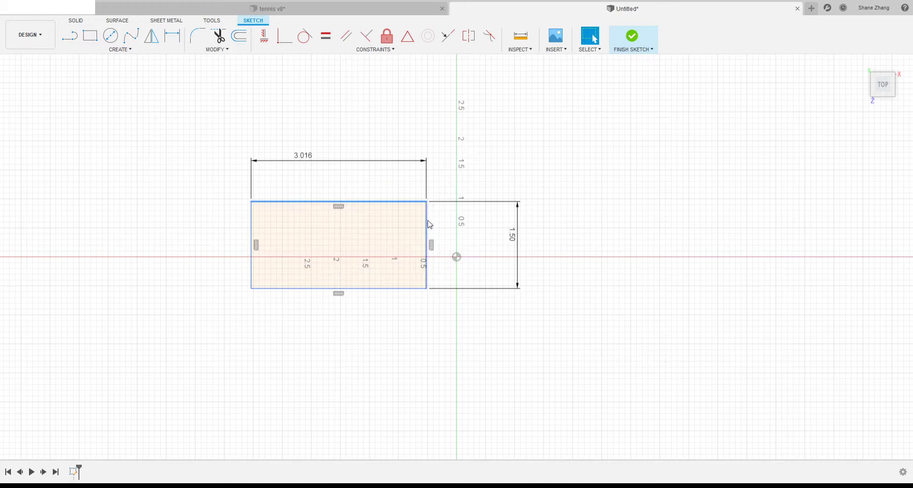
left_click(408, 38)
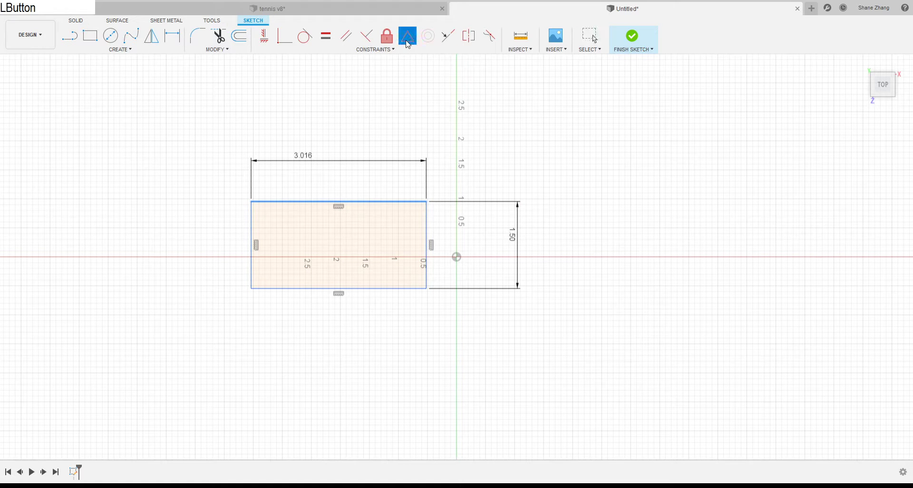
left_click(428, 223)
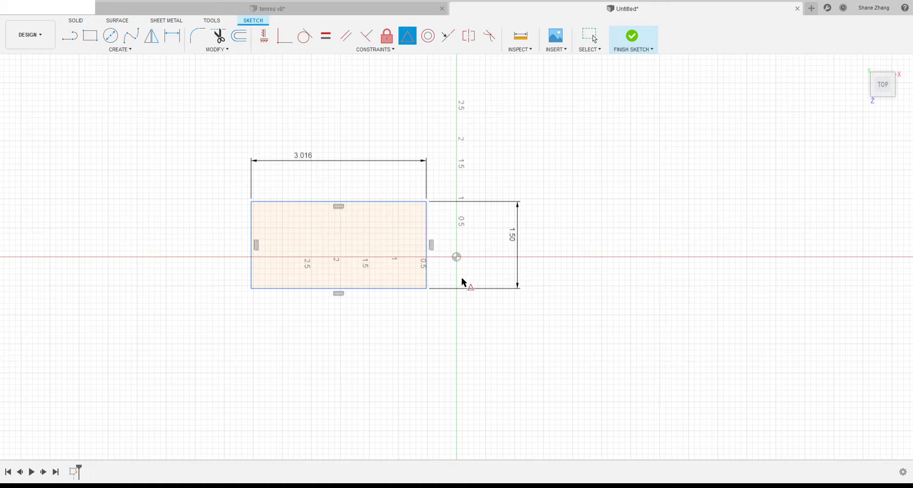
left_click(456, 257)
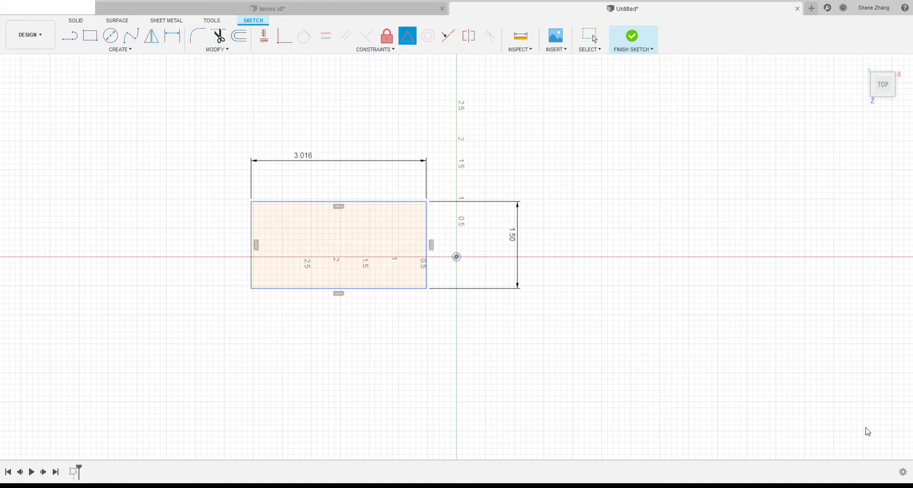
left_click(427, 221)
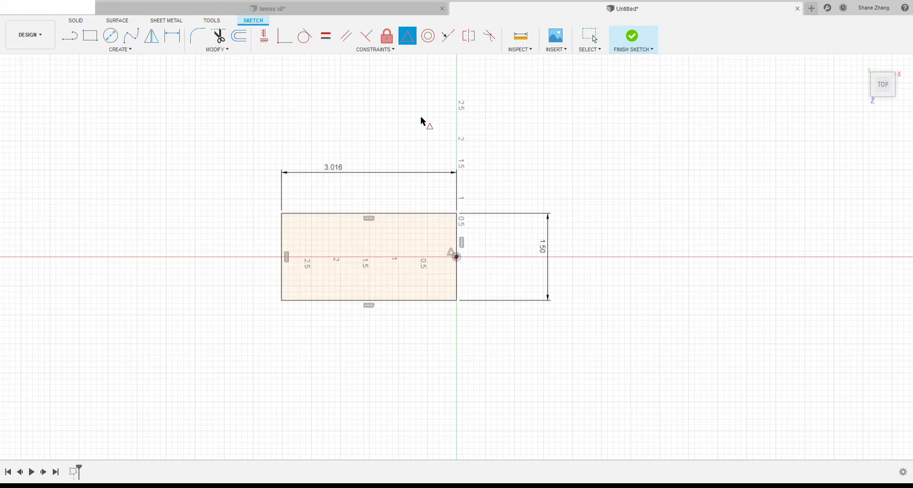
key("ctrl+z")
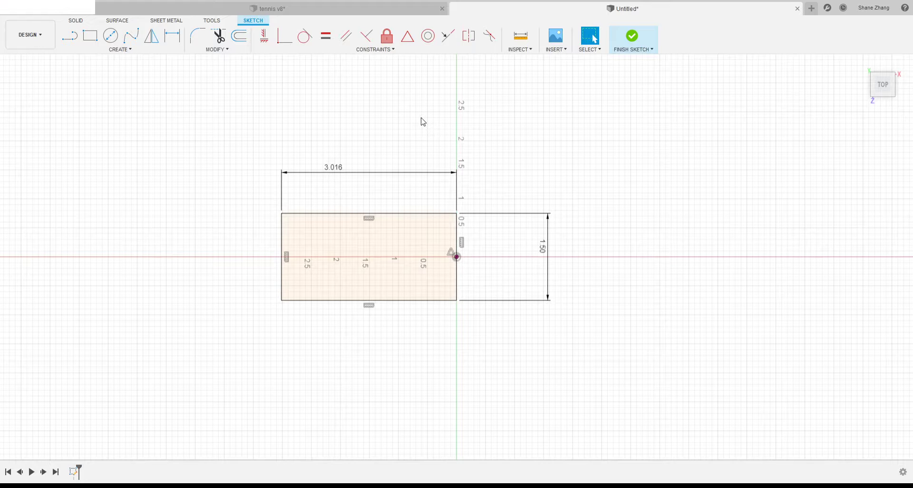
key("ctrl+z")
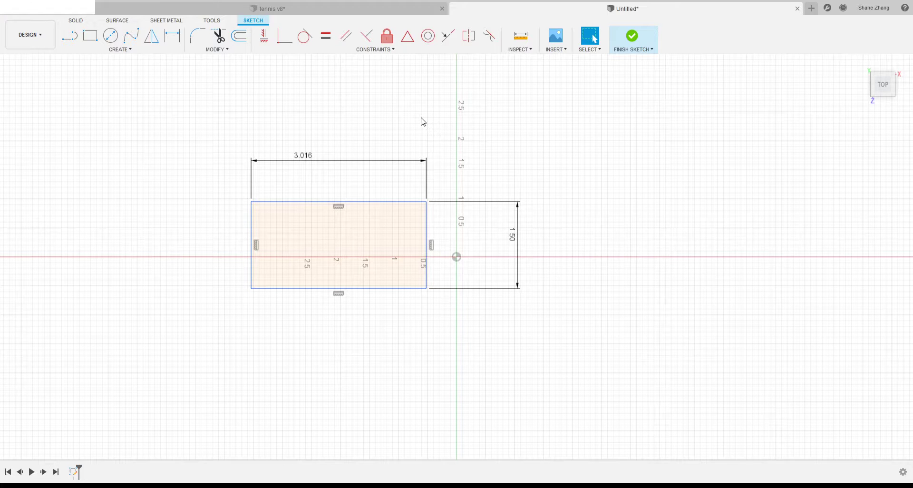
Apply the midpoint constraint between the rectangle's origin-side edge and the origin once more, and undo it
left_click(408, 36)
left_click(427, 229)
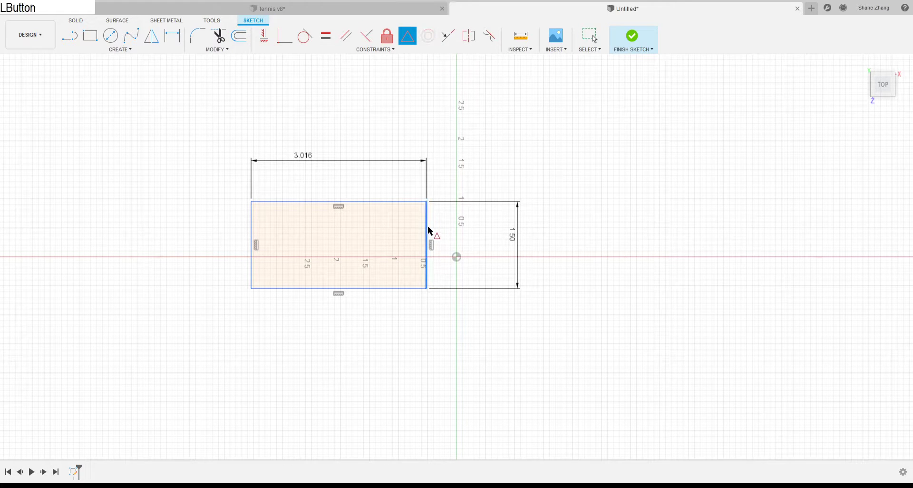
left_click(457, 257)
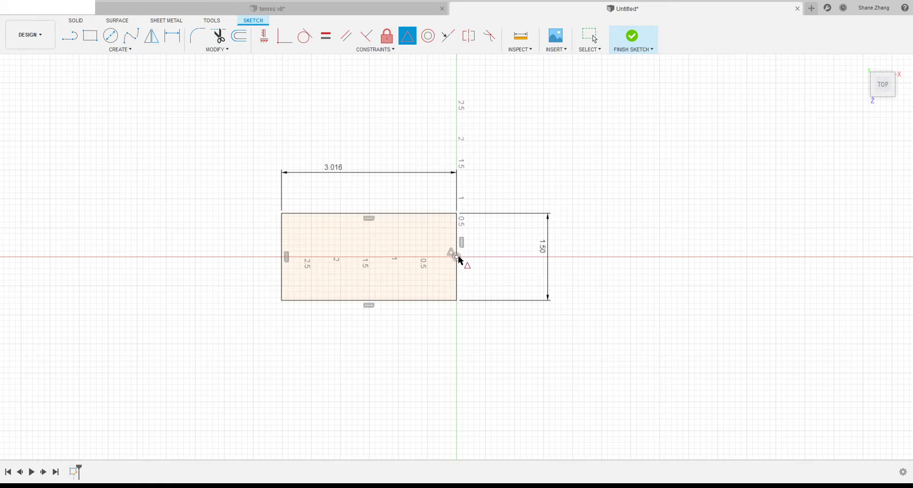
key("Escape")
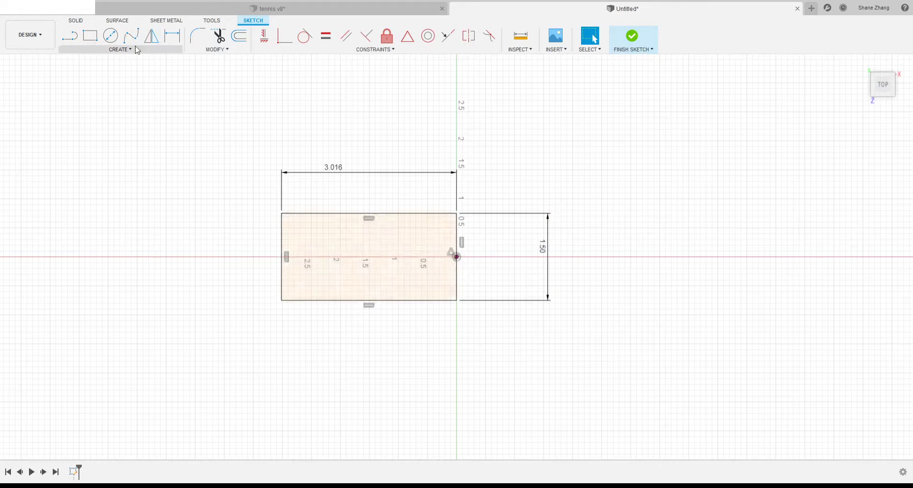
left_click(59, 11)
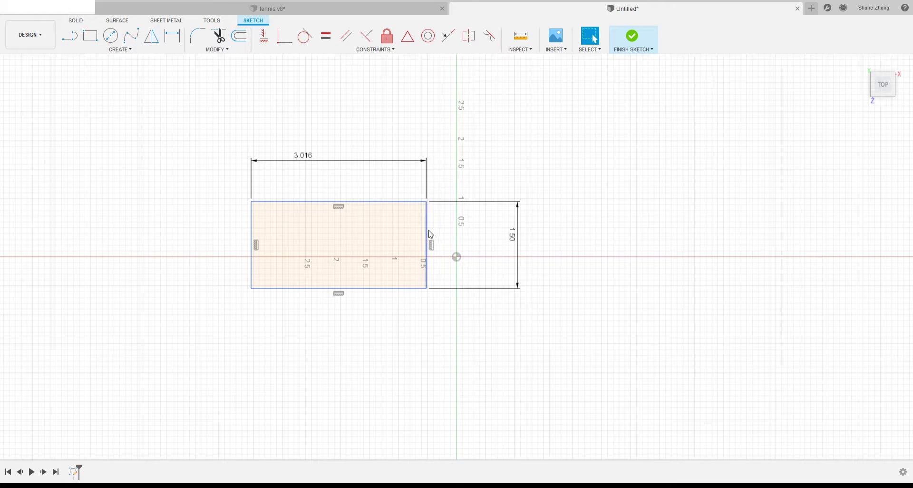
Reposition the unconstrained rectangle around the horizontal axis on the negative X side of the origin
mouse_move(433, 234)
left_mouse_down()
mouse_move(412, 257)
mouse_move(423, 230)
left_mouse_up()
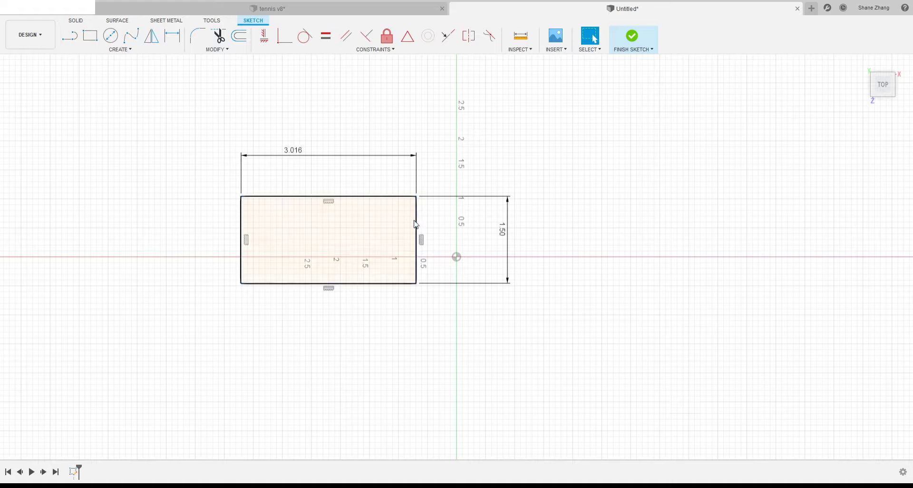
mouse_move(419, 227)
left_mouse_down()
mouse_move(420, 260)
mouse_move(407, 258)
mouse_move(404, 231)
mouse_move(424, 220)
mouse_move(432, 195)
mouse_move(423, 238)
mouse_move(408, 221)
left_mouse_up()
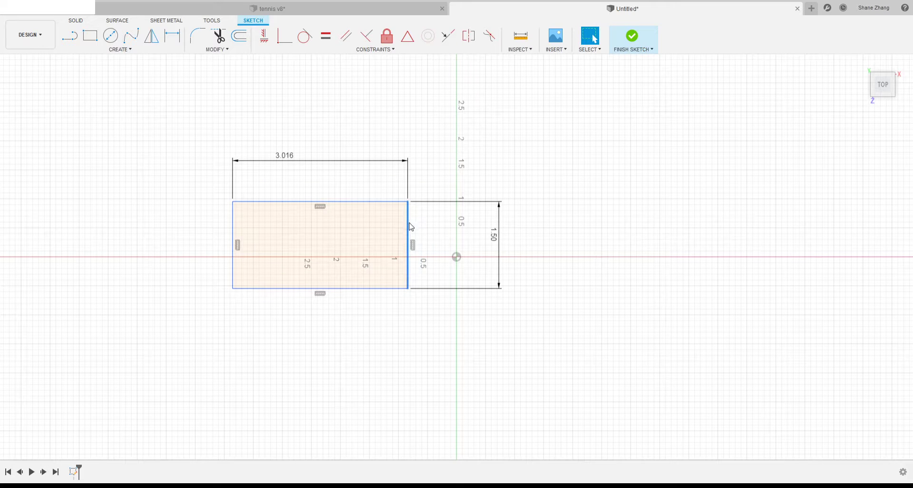
left_click(406, 233)
left_click(512, 199)
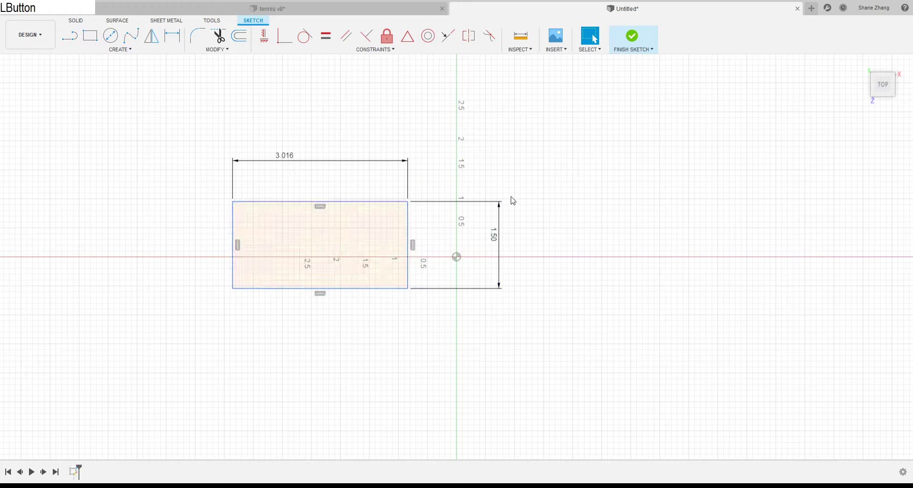
mouse_move(410, 225)
left_mouse_down()
mouse_move(432, 250)
mouse_move(430, 223)
mouse_move(398, 256)
mouse_move(408, 250)
left_mouse_up()
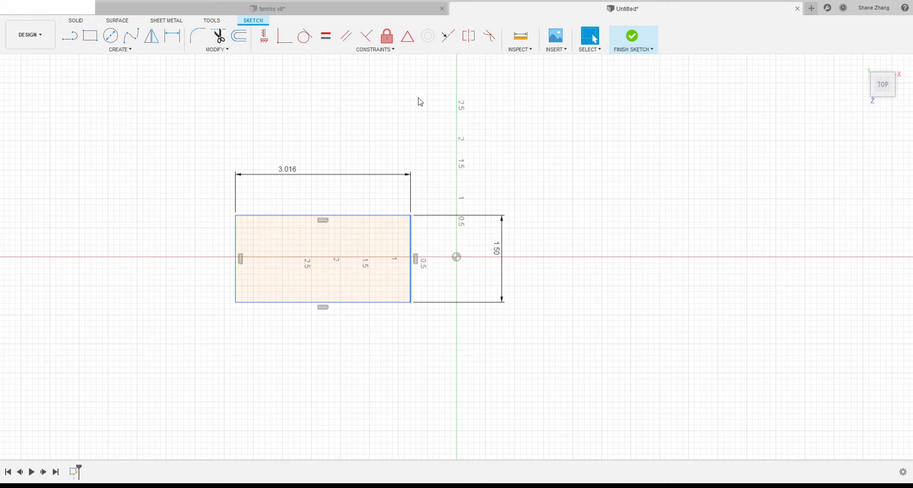
Apply a midpoint constraint between the rectangle's origin-side edge and the origin, and leave the constraint command
left_click(408, 36)
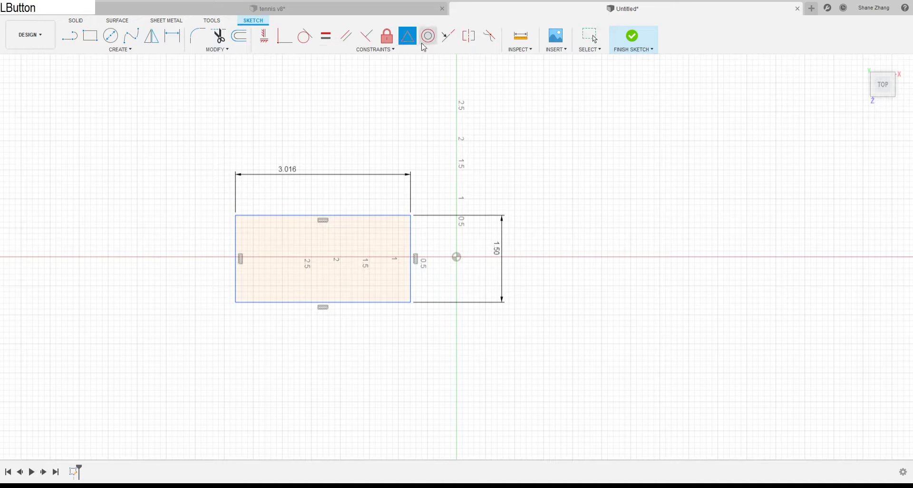
left_click(410, 236)
left_click(457, 258)
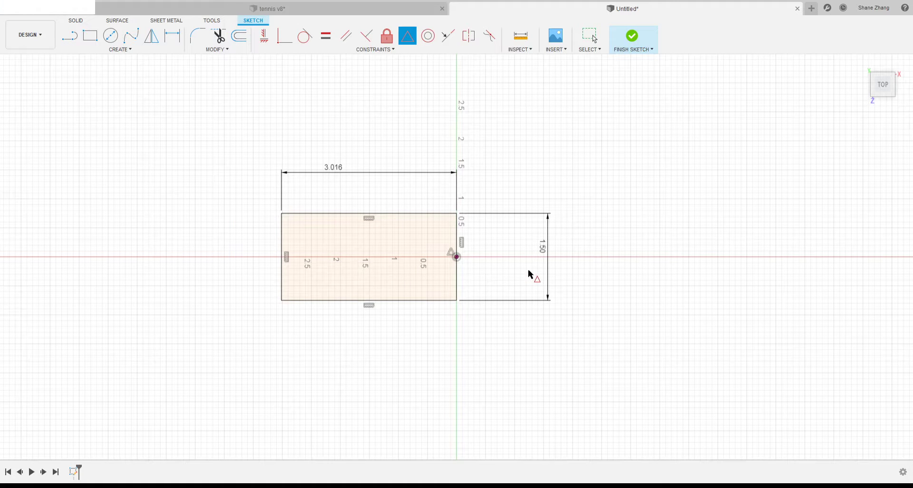
key("Escape")
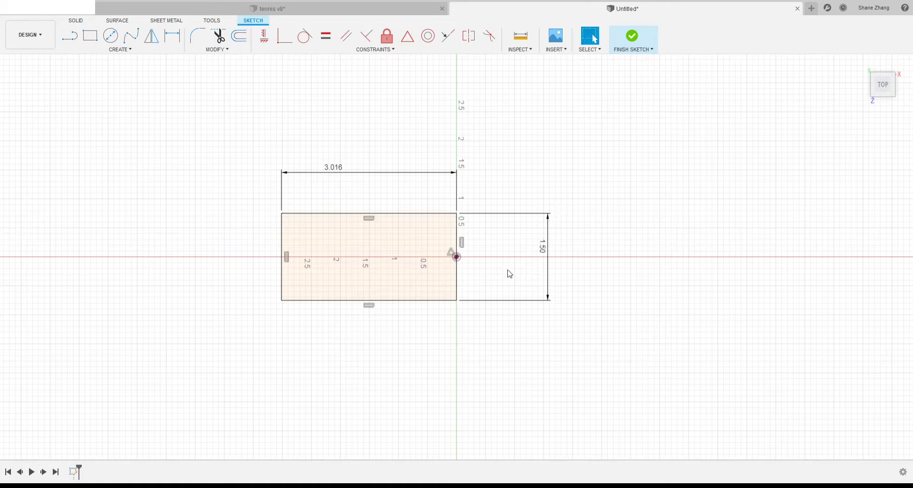
Draw a three-point arc between the two corners of the edge farthest from the origin, bulging slightly into the rectangle
left_click(125, 50)
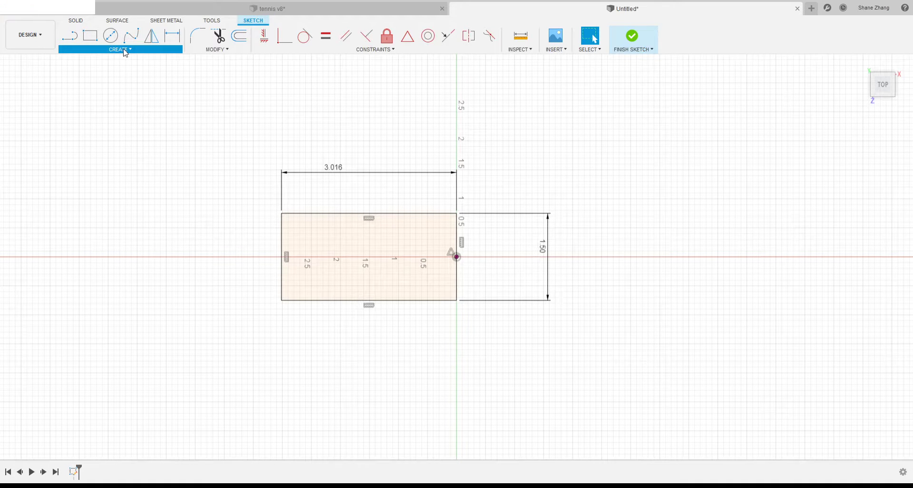
left_click(172, 99)
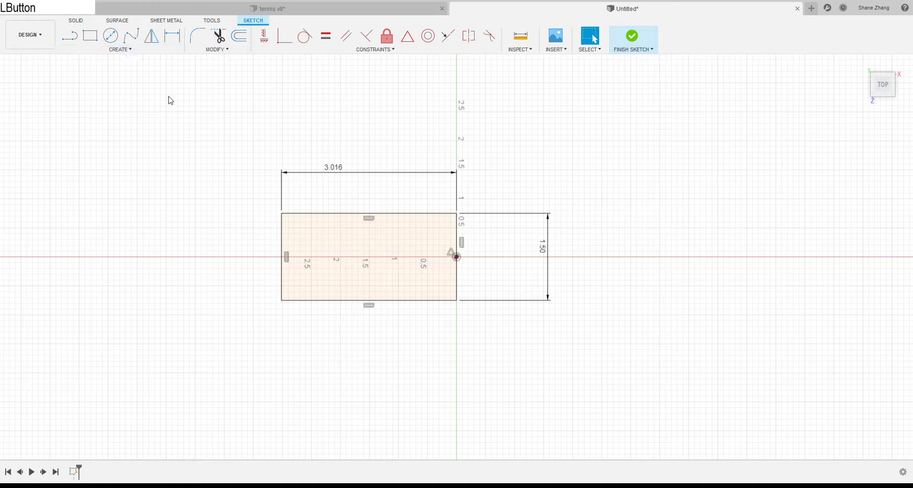
left_click(282, 214)
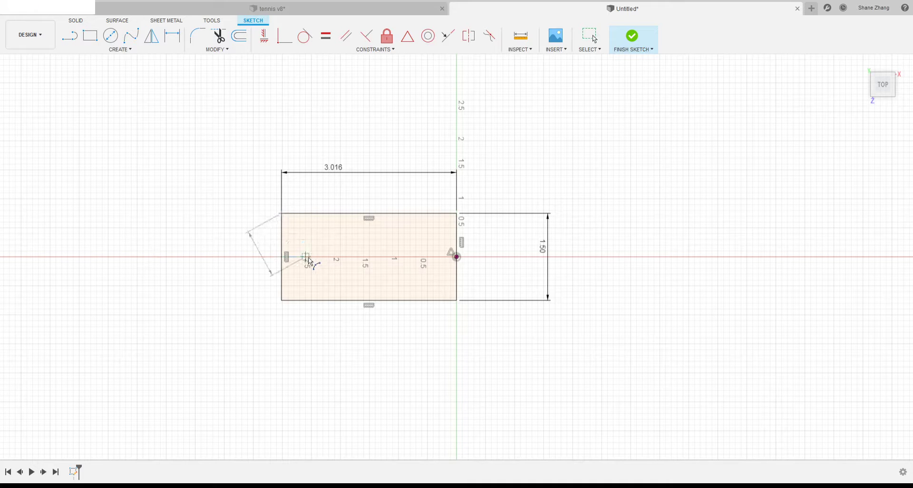
left_click(282, 300)
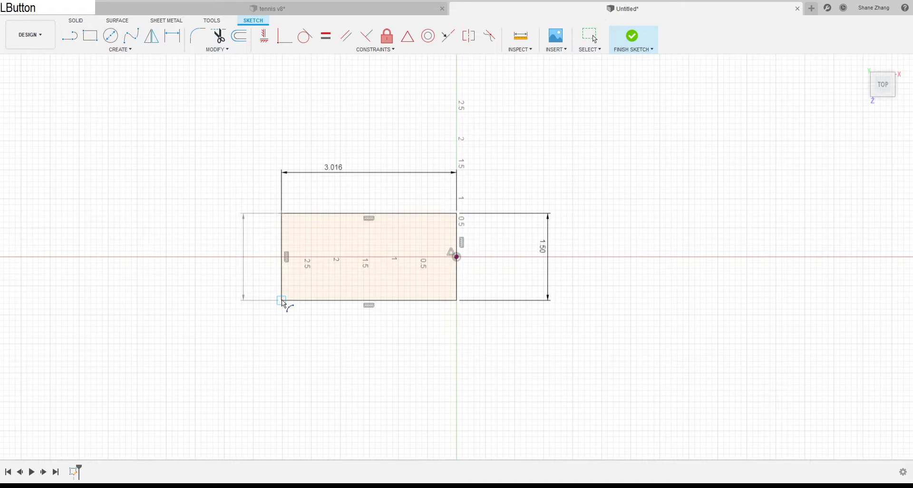
left_click(296, 257)
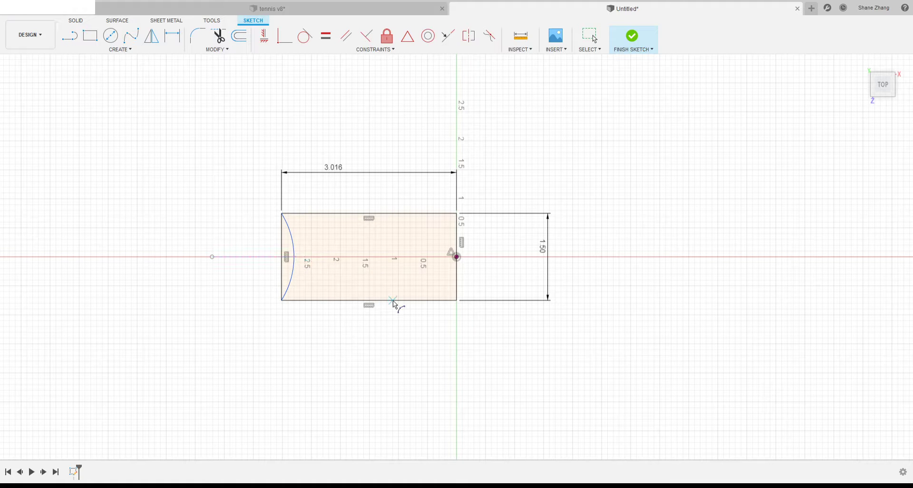
key("Escape")
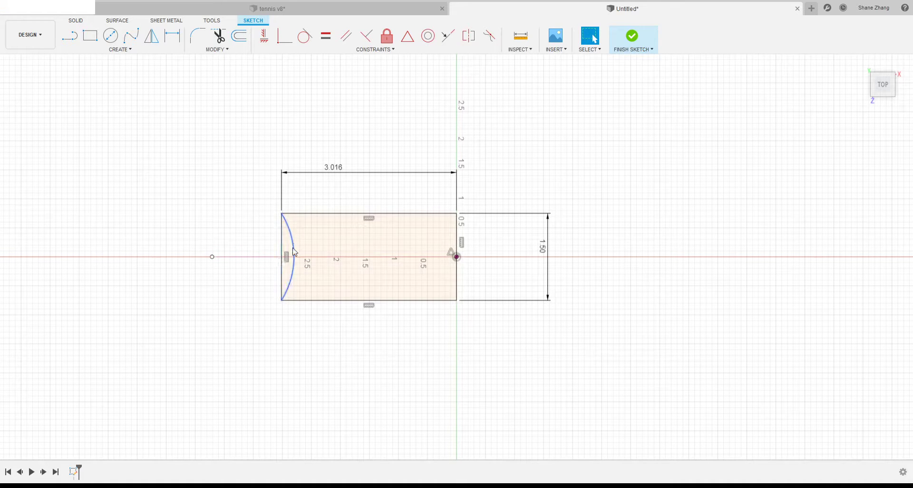
Check the arc's distance in the tennis v8 sketch, and dimension the new arc's innermost point at 2.988 in from the origin-side edge
left_click(351, 10)
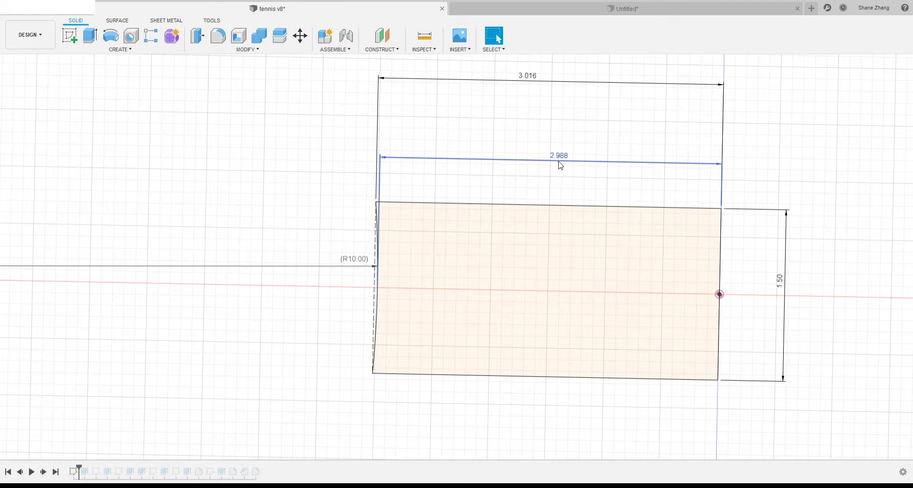
left_click(624, 9)
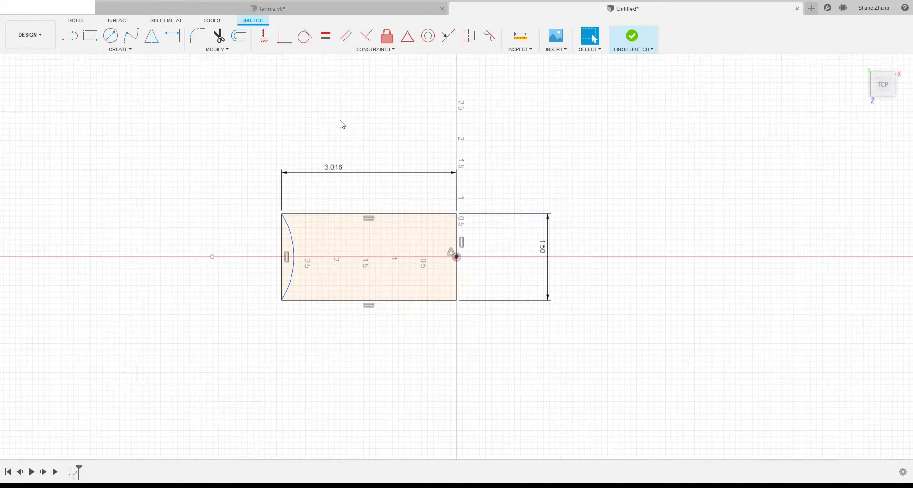
left_click(172, 37)
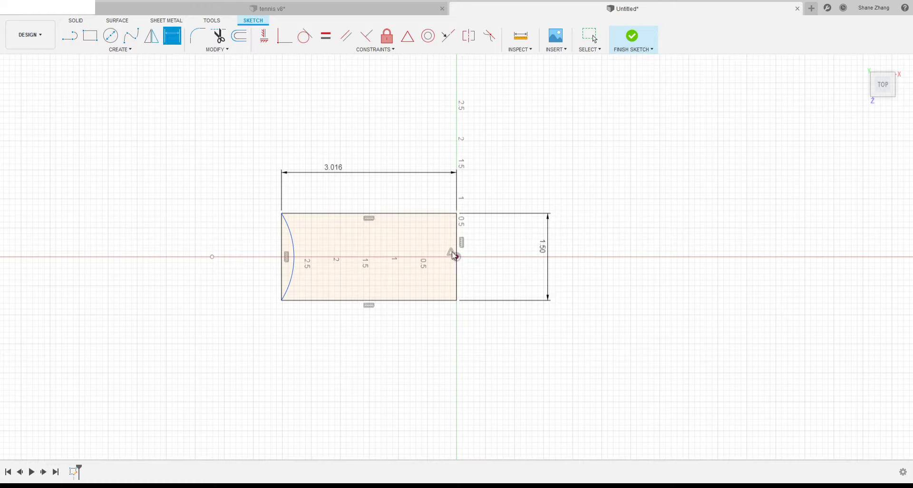
left_click(518, 187)
right_click(489, 144)
left_click(611, 216)
left_click(295, 255)
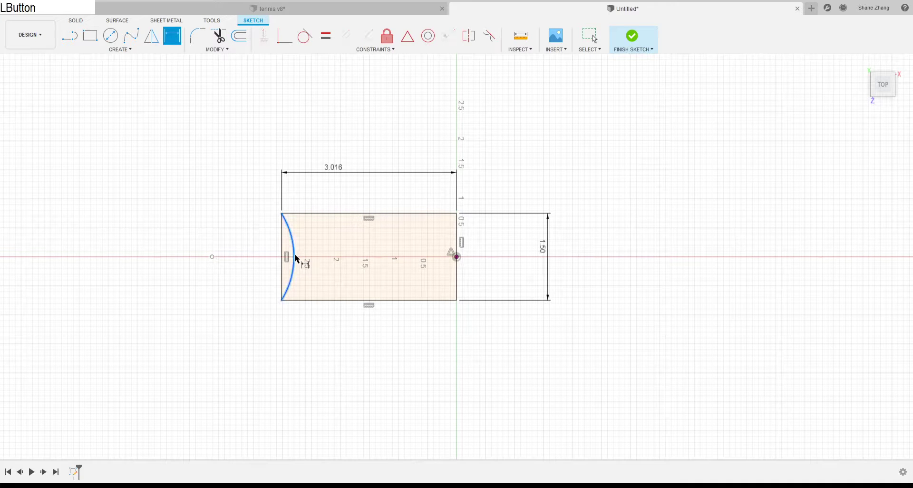
left_click(457, 251)
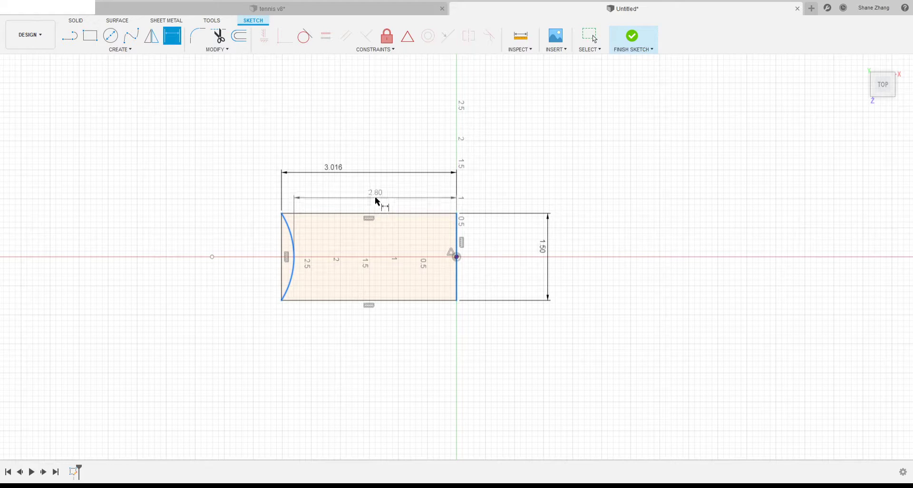
left_click(374, 197)
type("2.9")
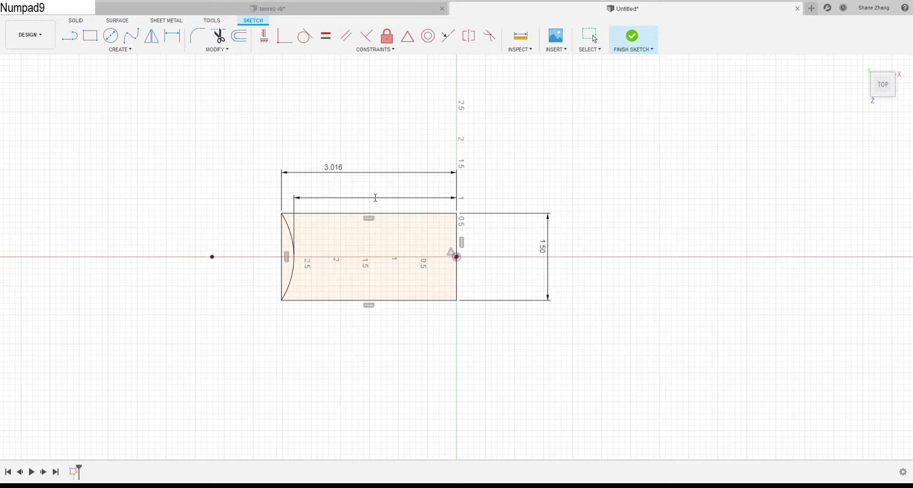
type("8")
key("Return")
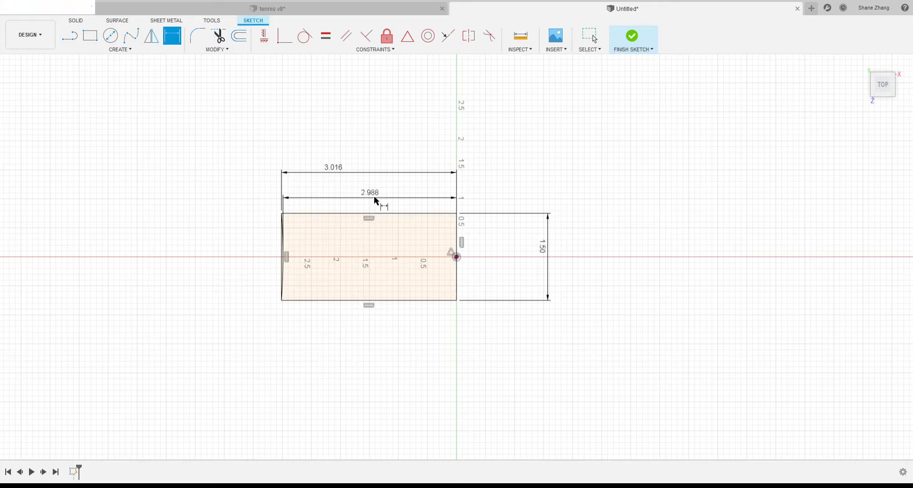
key("Escape")
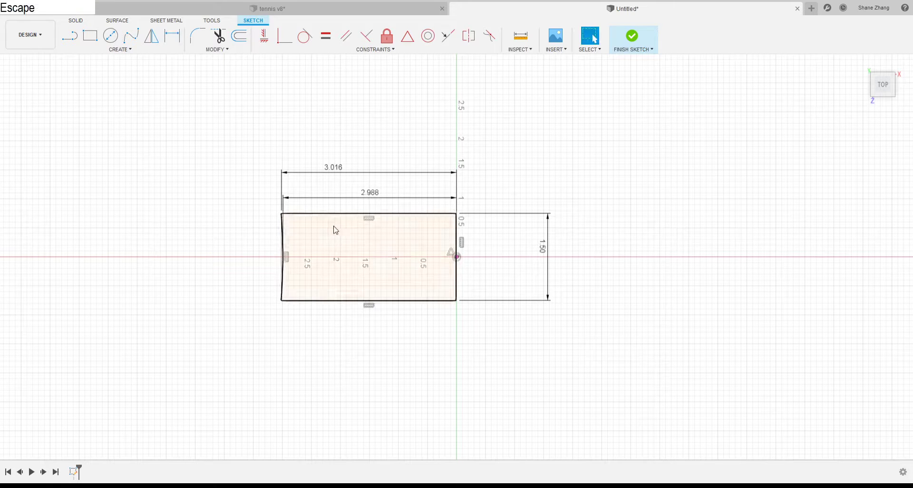
Examine the main profile, the thin sliver between the arc and the straight far edge, and that edge itself
scroll(333, 278, "up", 10)
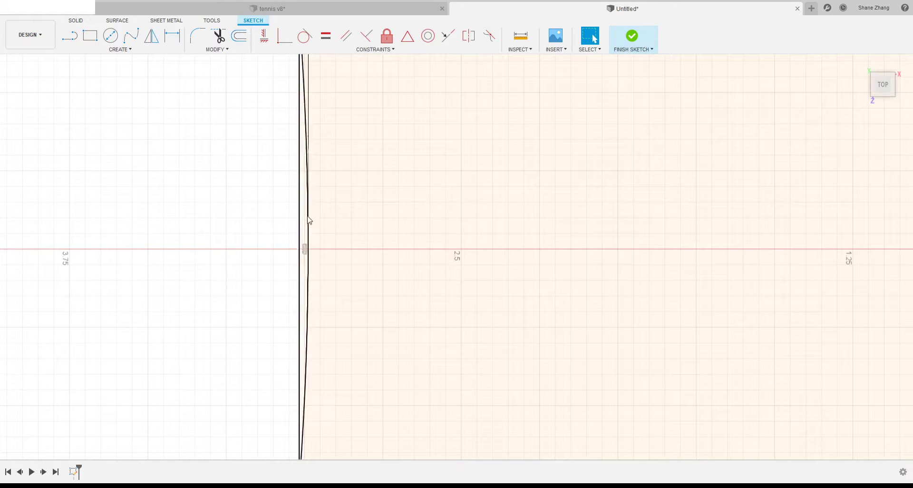
scroll(312, 223, "down", 3)
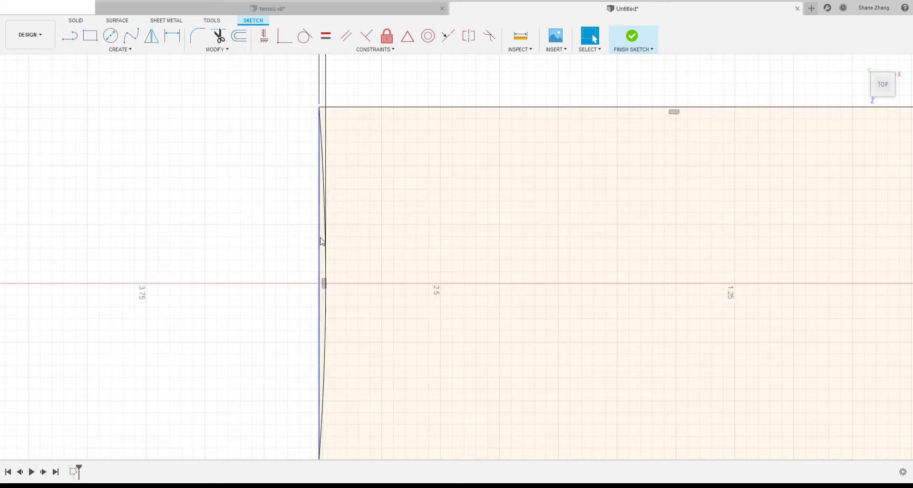
scroll(295, 275, "down", 3)
scroll(571, 323, "up", 2)
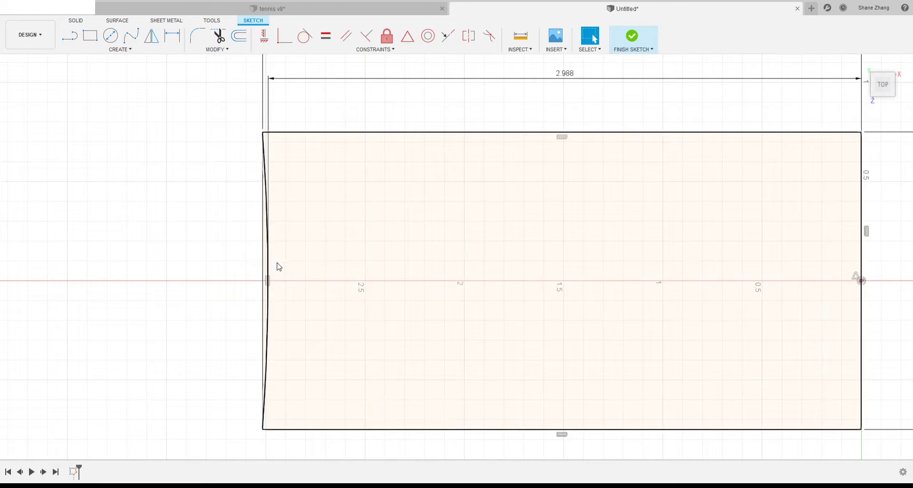
left_click(513, 184)
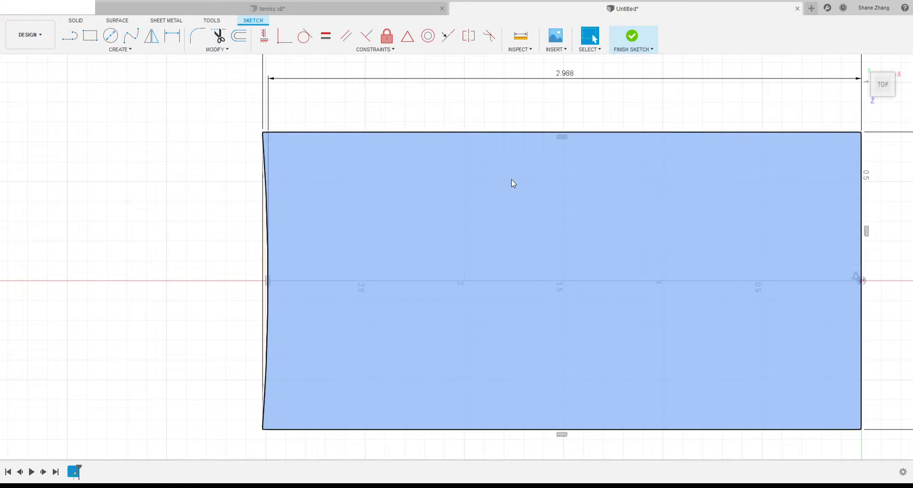
left_click(216, 219)
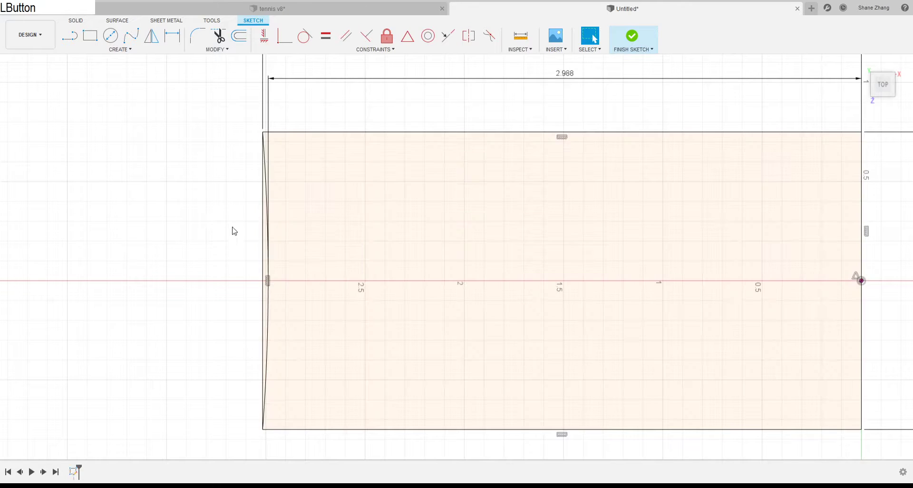
left_click(250, 256)
scroll(265, 264, "up", 3)
left_click(275, 265)
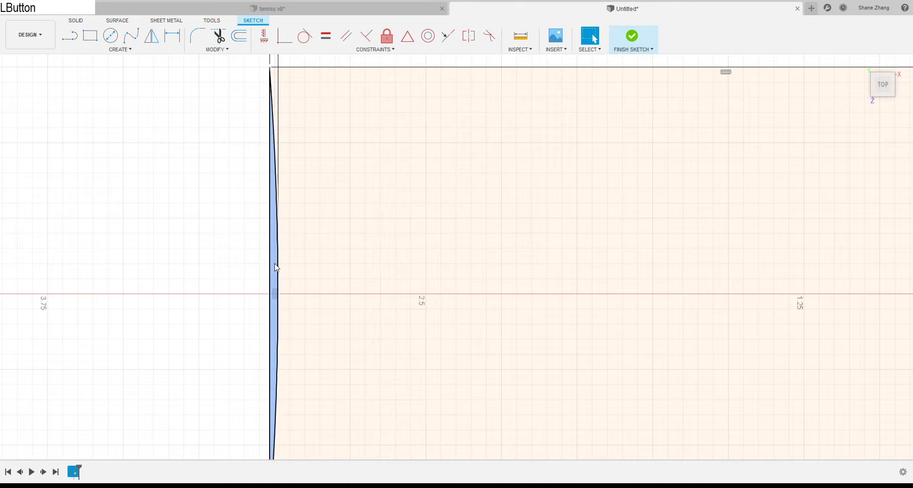
scroll(375, 253, "down", 2)
left_click(268, 225)
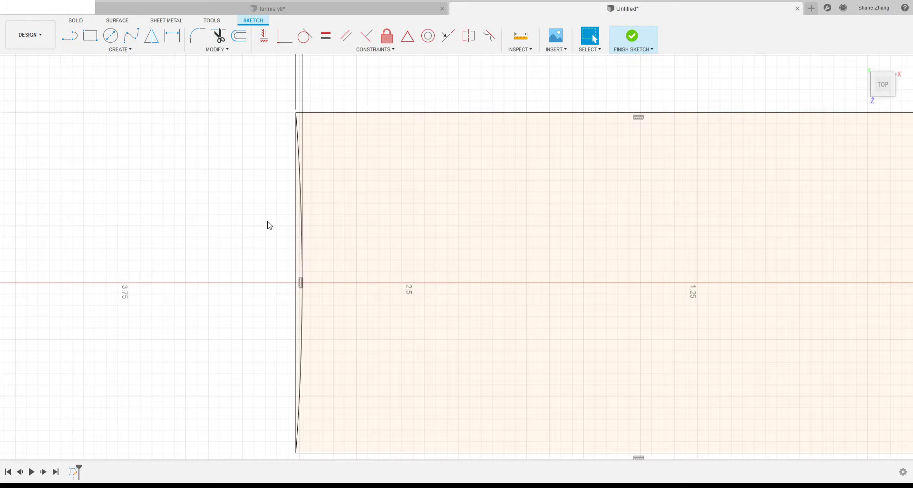
left_click(515, 215)
left_click(207, 204)
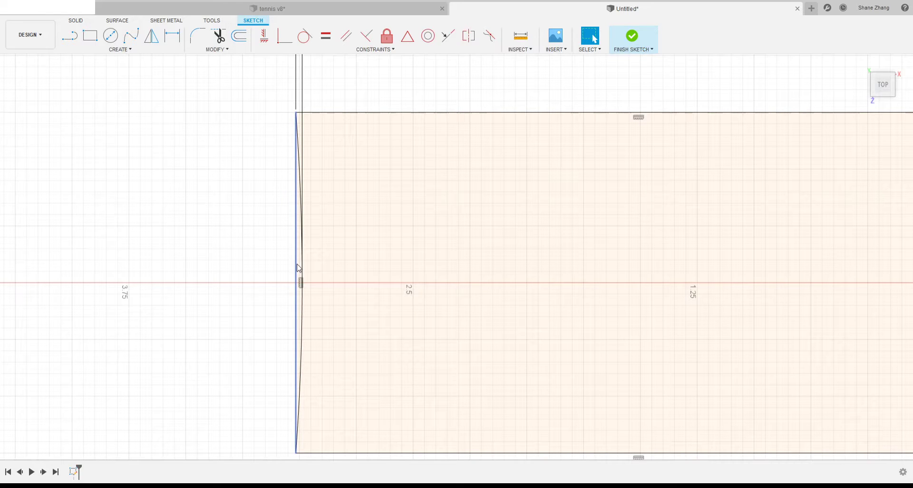
left_click(299, 267)
left_click(253, 243)
left_click(254, 242)
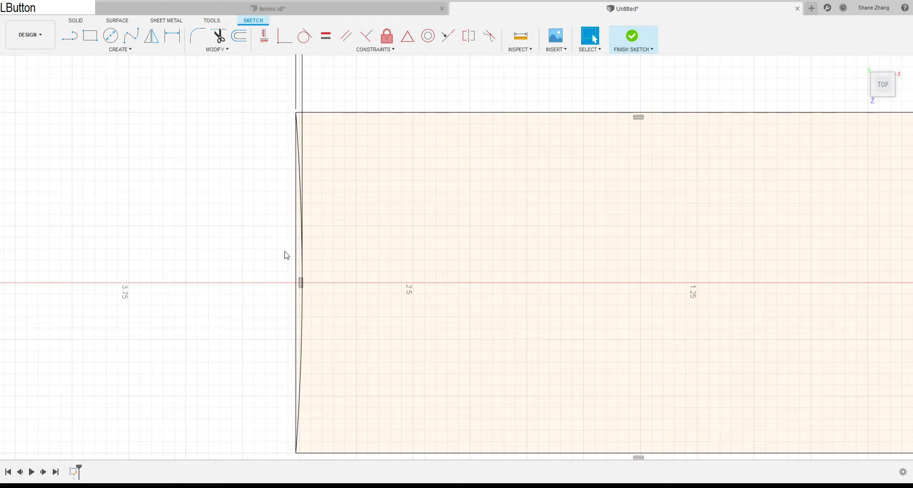
right_click(298, 256)
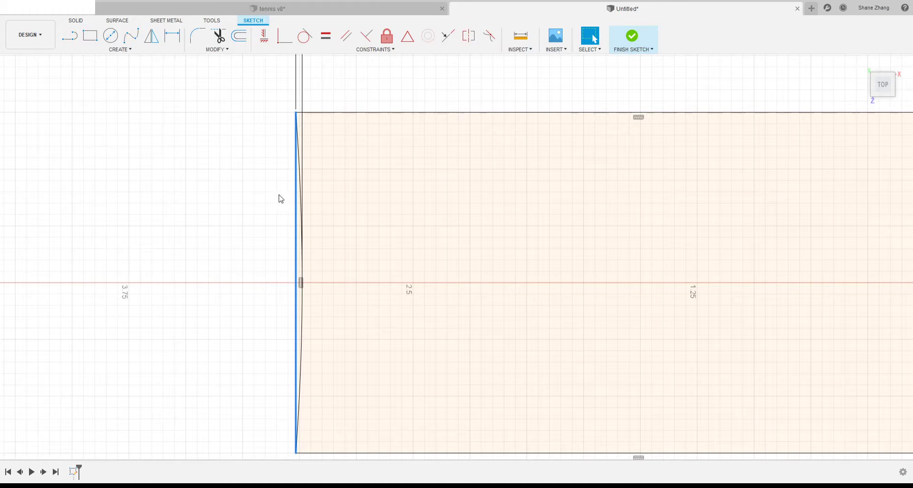
left_click(216, 152)
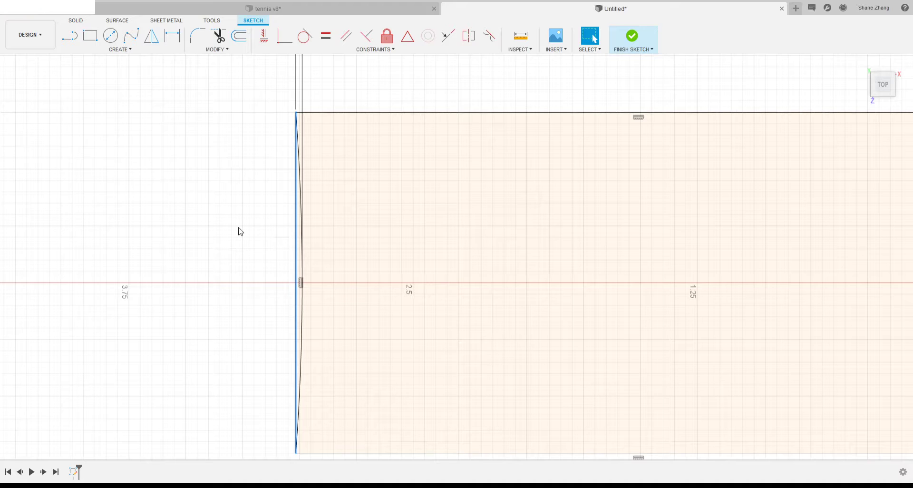
key("Escape")
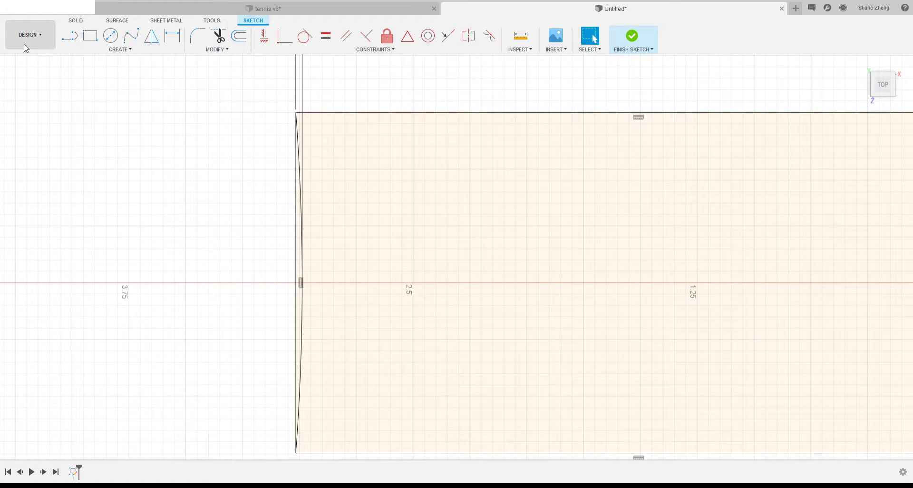
left_click(66, 13)
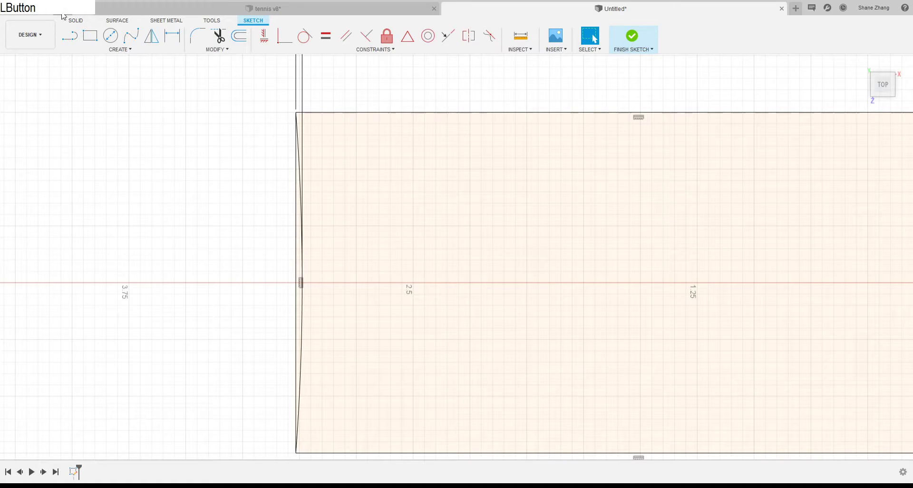
left_click(229, 173)
left_click(69, 15)
Turn the straight edge beside the arc into a construction line and finish the sketch
left_click(297, 249)
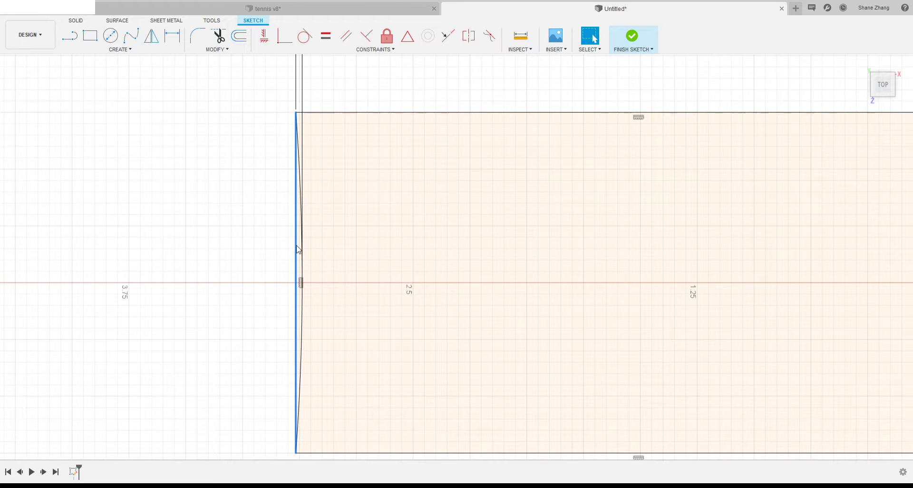
right_click(296, 249)
left_click(306, 320)
left_click(302, 295)
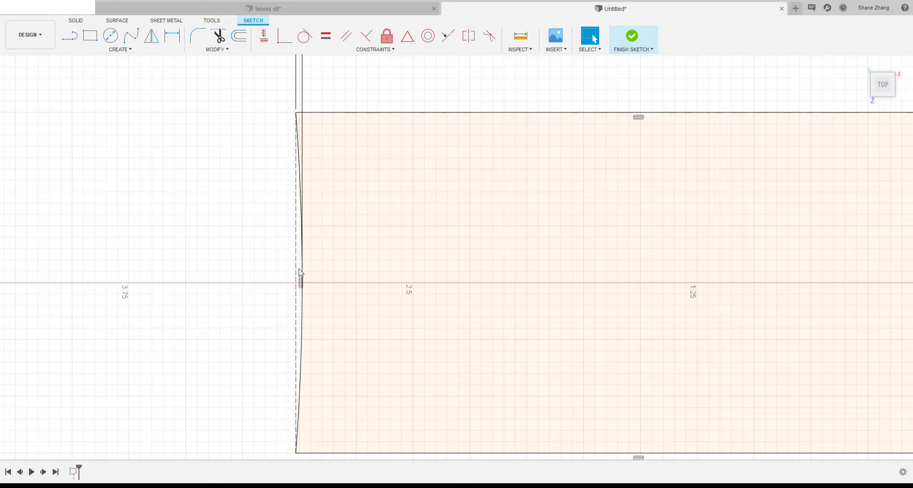
scroll(298, 270, "up", 5)
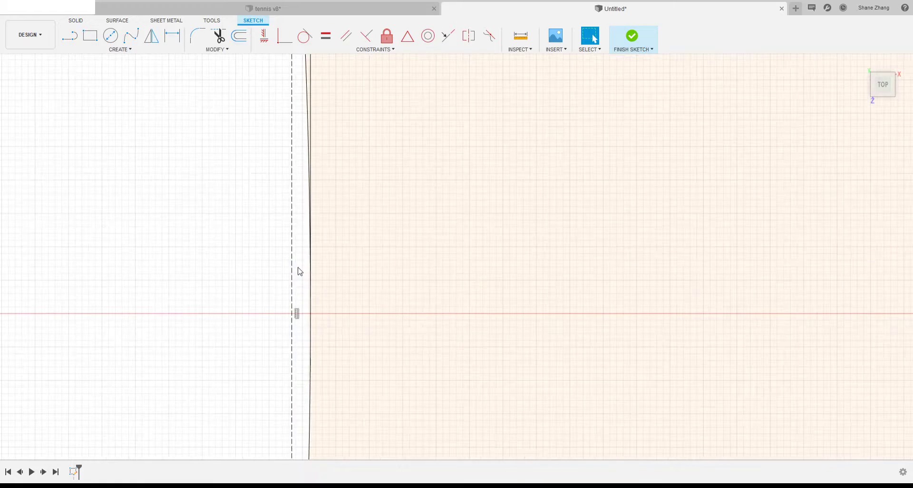
scroll(302, 272, "down", 2)
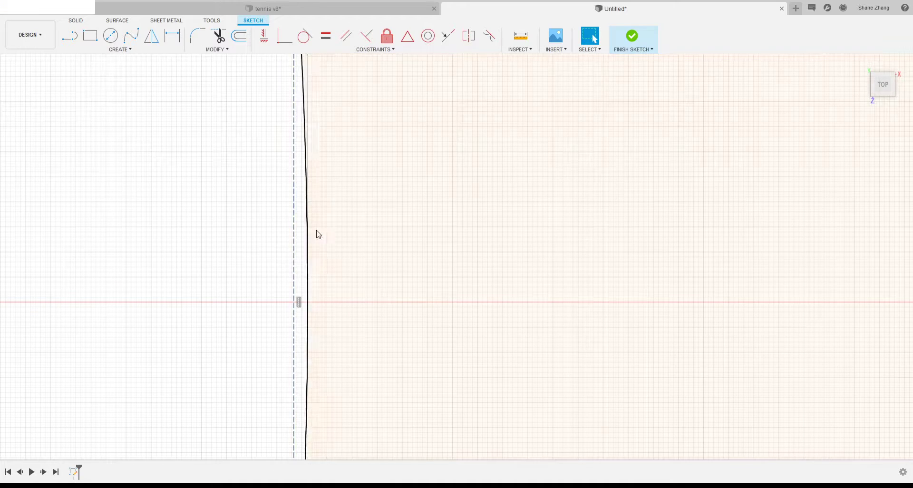
scroll(301, 272, "up", 3)
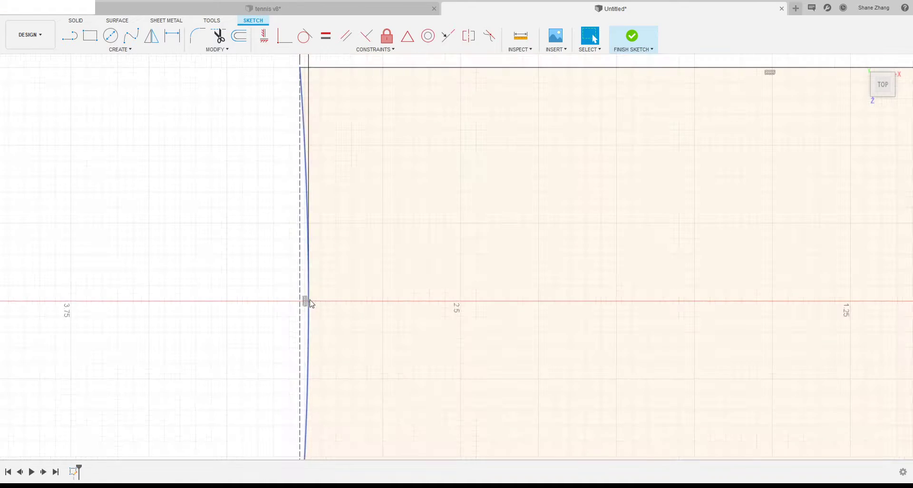
scroll(289, 277, "down", 6)
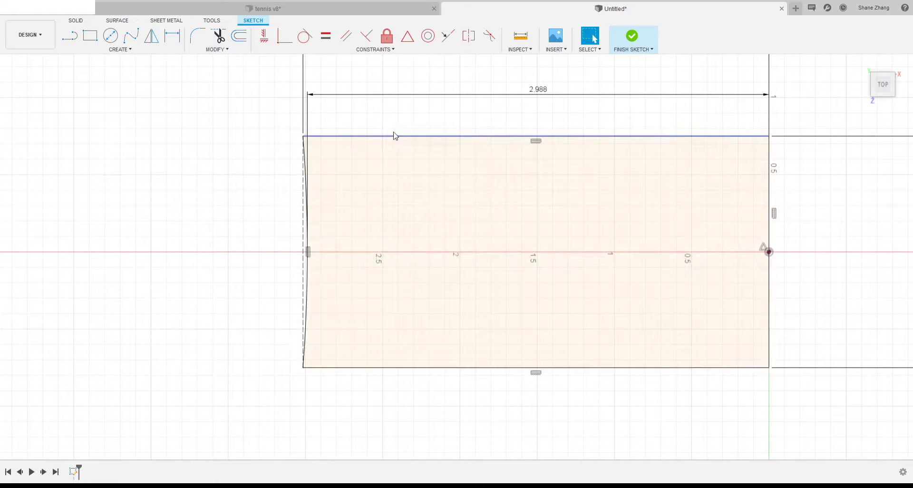
scroll(280, 264, "down", 1)
scroll(279, 264, "down", 1)
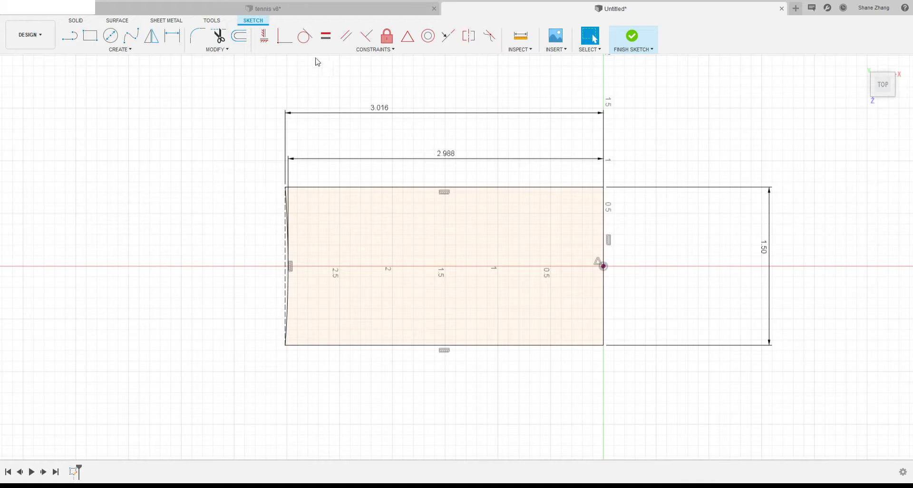
left_click(632, 38)
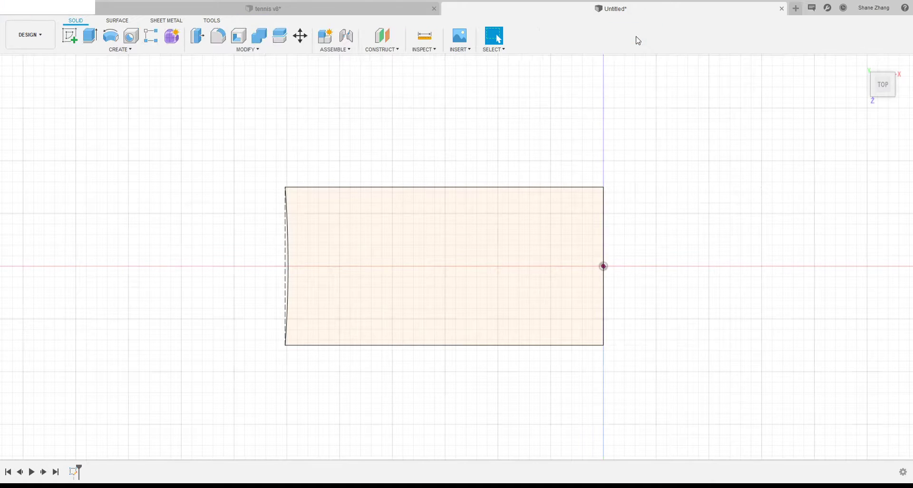
In the tennis v8 design, roll the history forward past the first extrusion and open that extrusion to check its distance
left_click(318, 8)
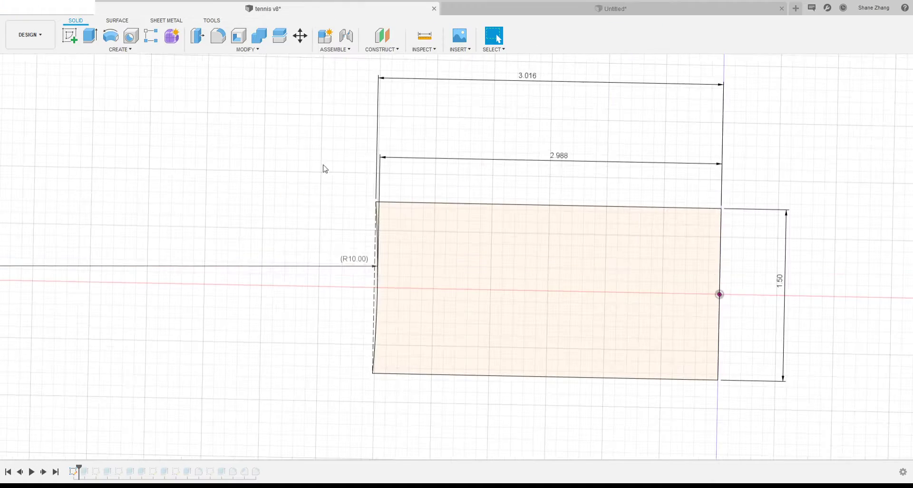
left_click(81, 469)
left_click_drag(79, 468, 90, 468)
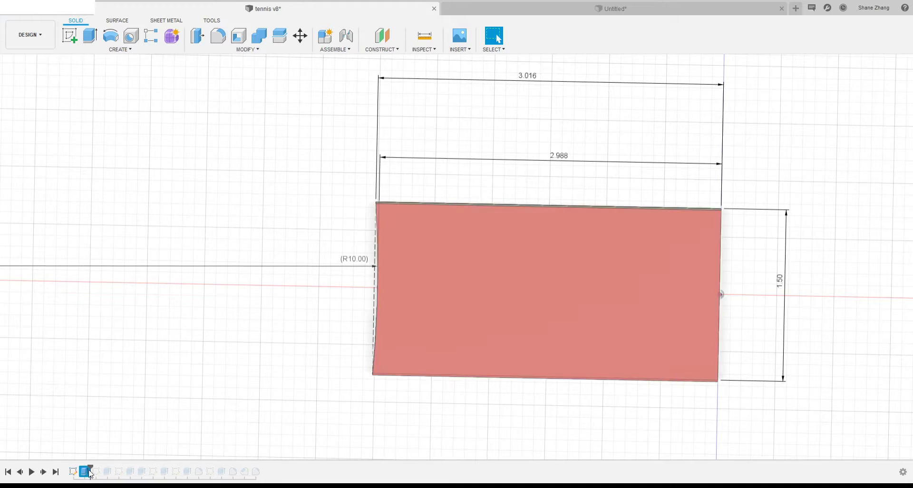
left_click(266, 266)
mouse_move(318, 318)
middle_mouse_down()
mouse_move(322, 278)
mouse_move(250, 316)
mouse_move(350, 206)
mouse_move(374, 357)
middle_mouse_up()
scroll(373, 358, "up", 3)
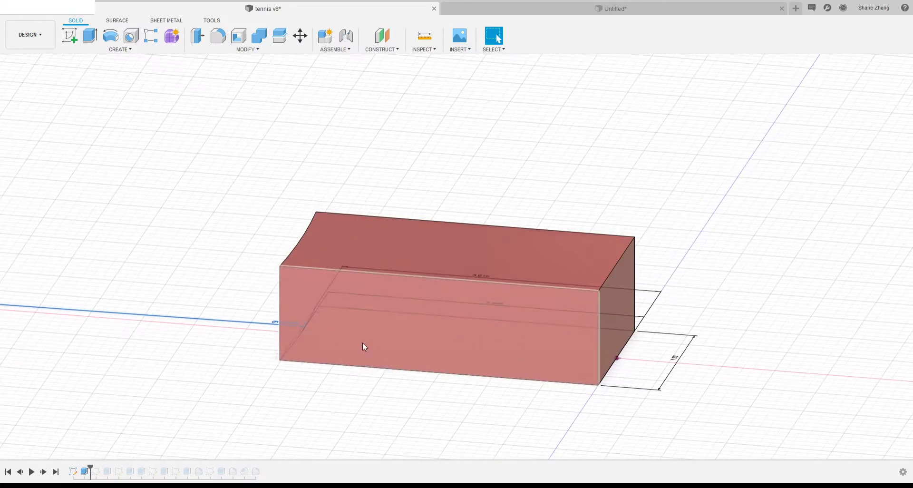
left_click(85, 471)
right_click(85, 470)
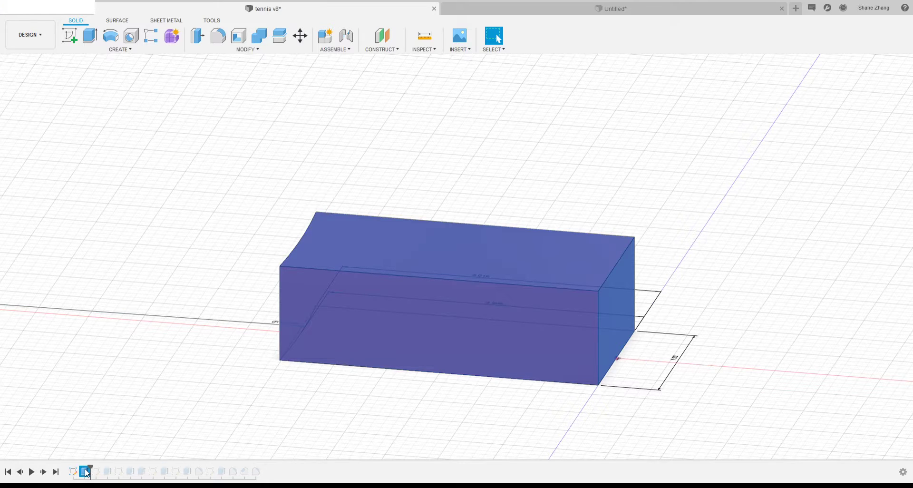
left_click(134, 375)
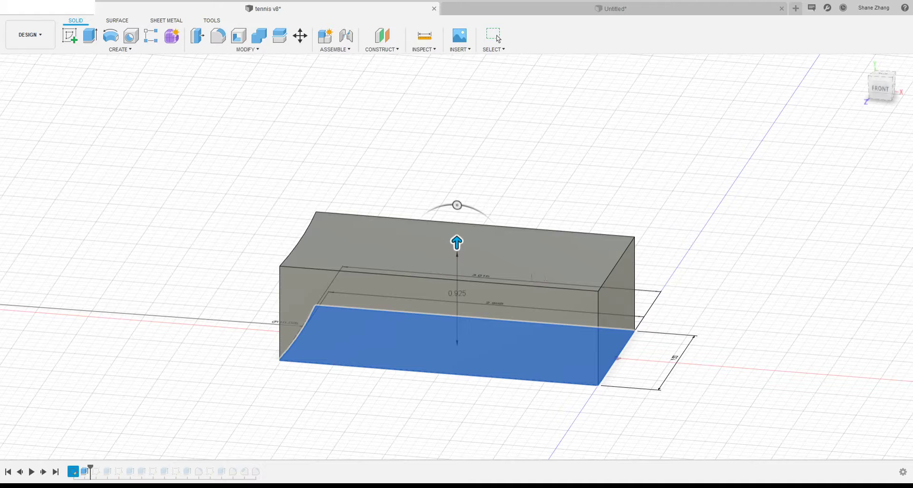
Return to the untitled design and extrude the arc-ended profile upward by 0.925 in
left_click(584, 11)
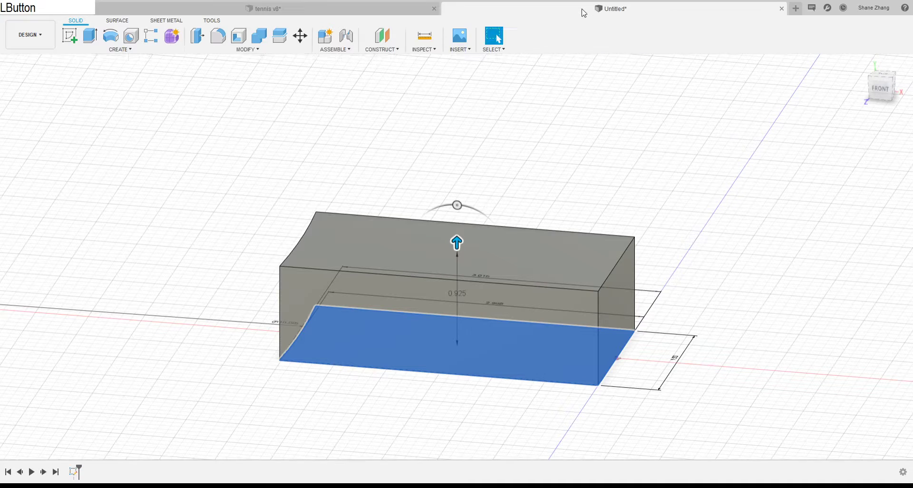
left_click(93, 36)
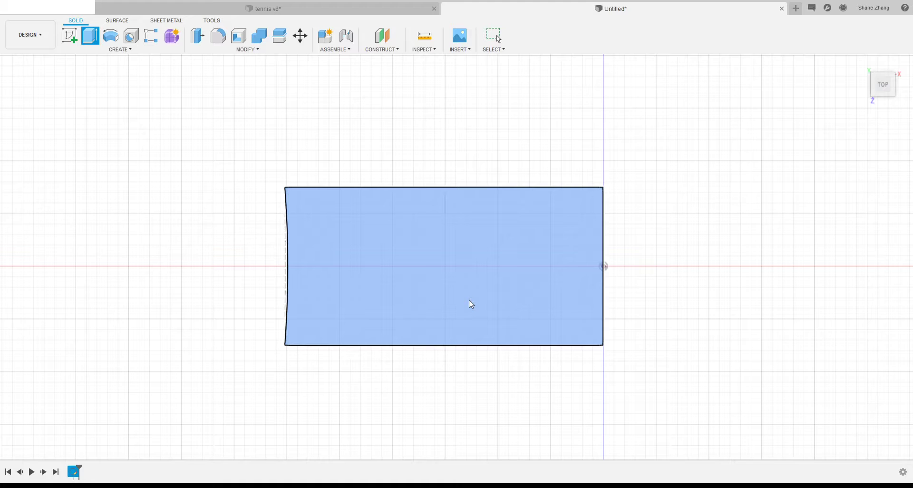
type("0.25")
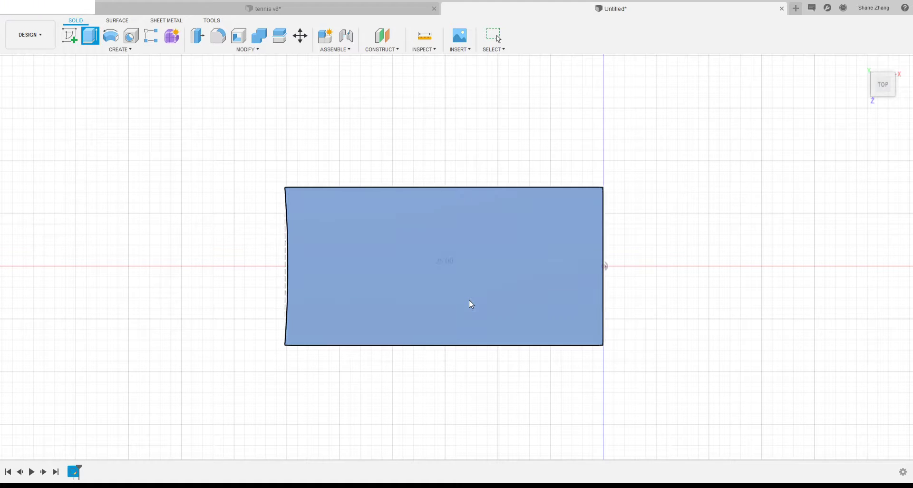
key("BackSpace")
type(".925")
key("Return")
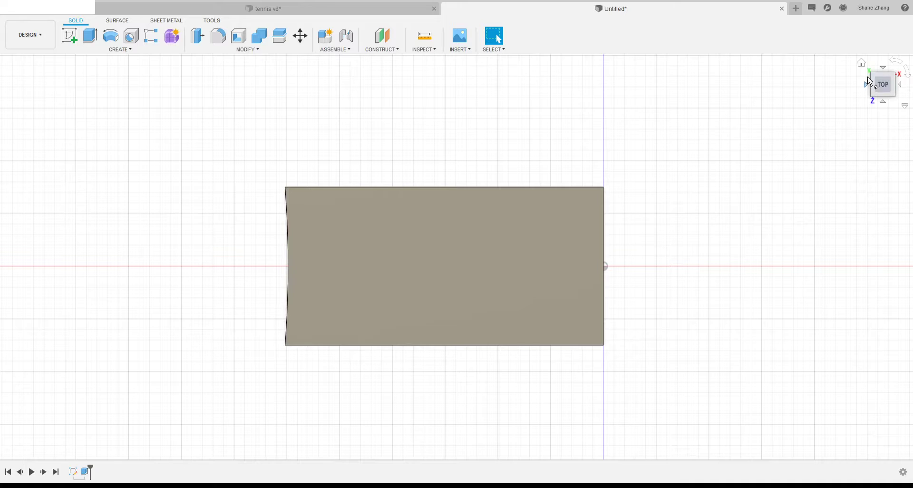
Start a new sketch on the top face of the extruded block
left_click(861, 62)
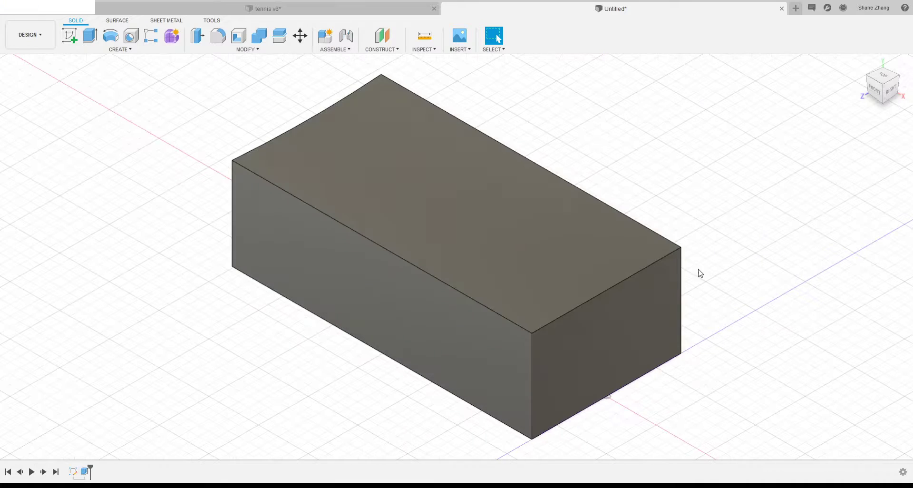
scroll(727, 286, "down", 3)
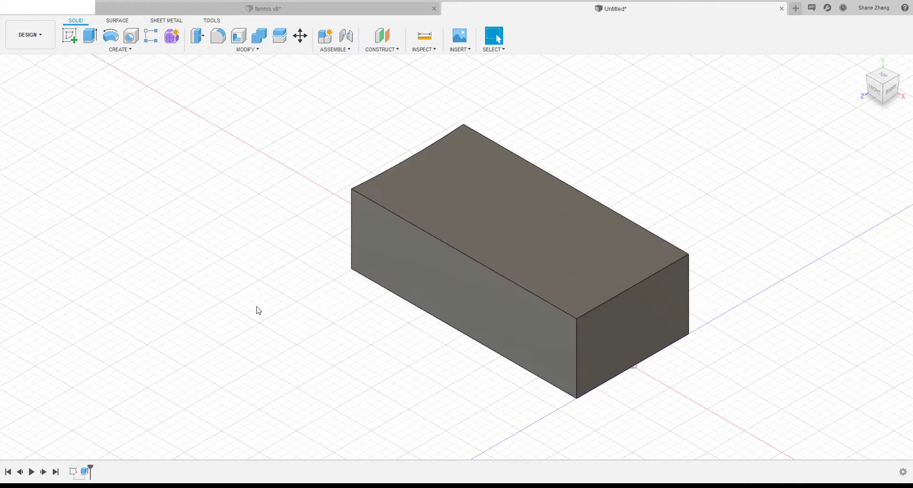
left_click(549, 211)
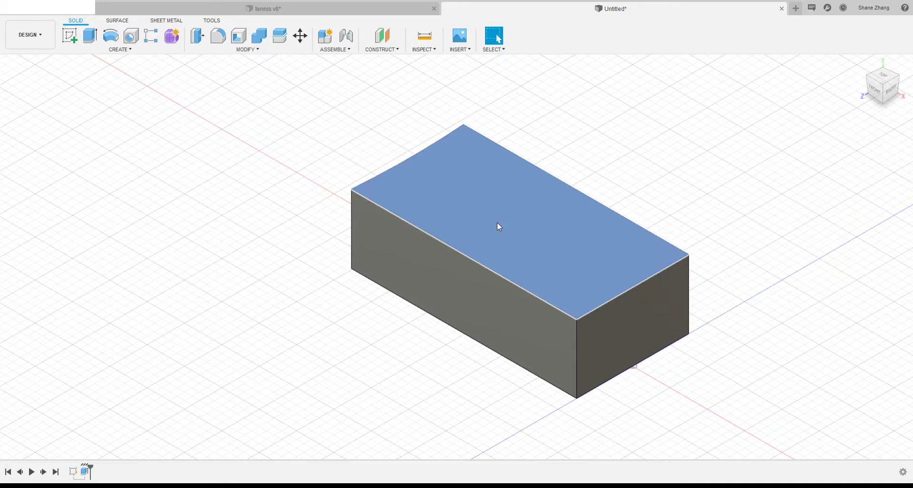
left_click(70, 36)
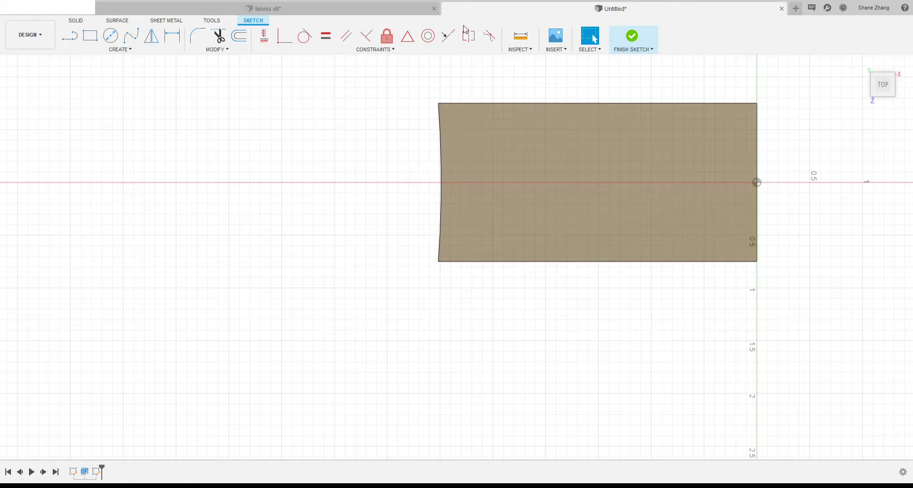
In the tennis v8 design, roll the history forward past the second sketch, show it, and check its dimension from the top view
left_click(223, 10)
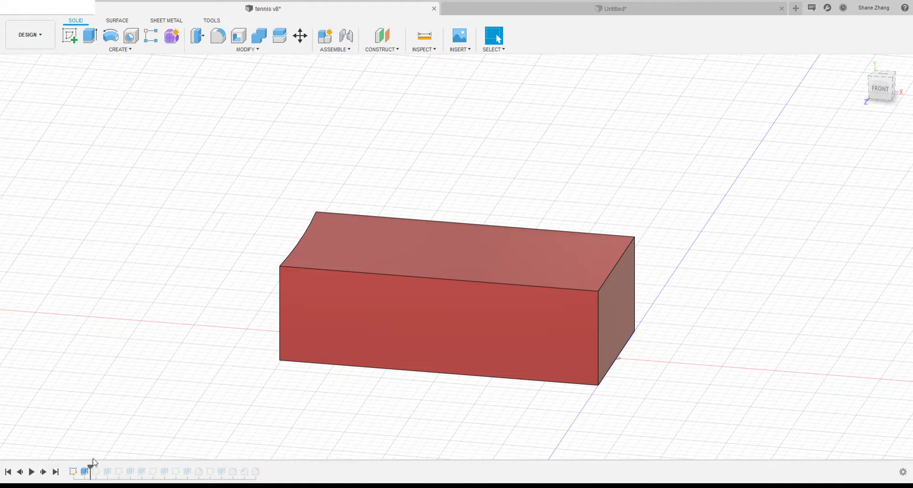
left_click_drag(90, 469, 102, 468)
right_click(69, 167)
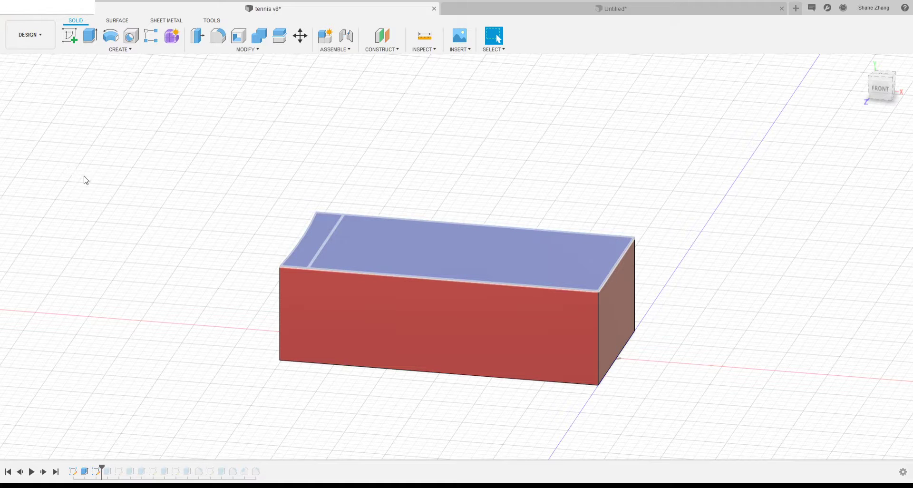
left_click(99, 271)
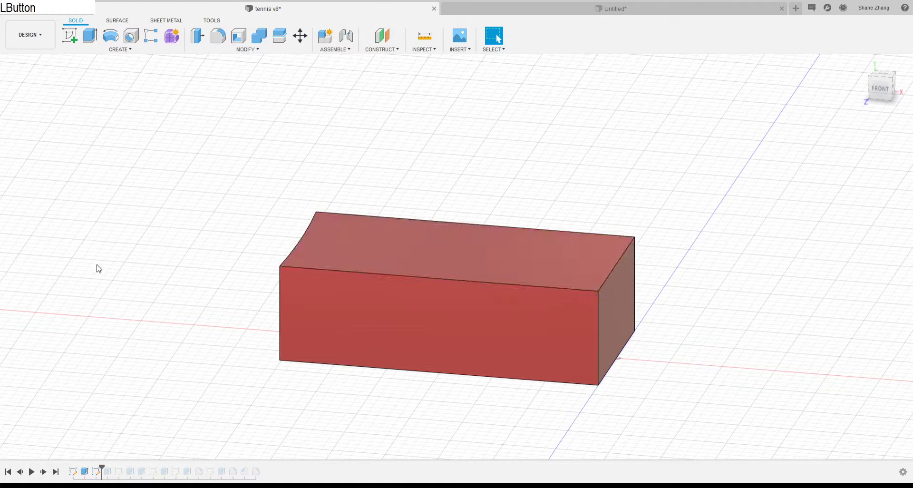
left_click(46, 173)
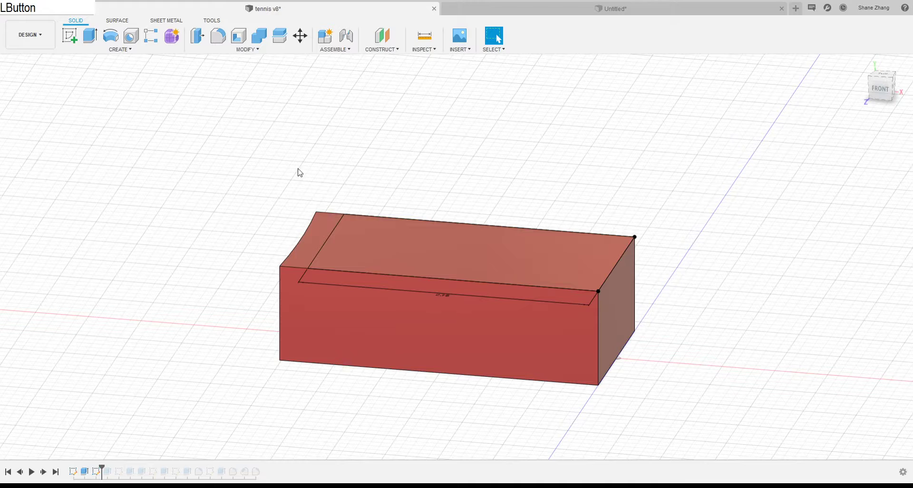
scroll(508, 284, "up", 3)
scroll(391, 309, "up", 1)
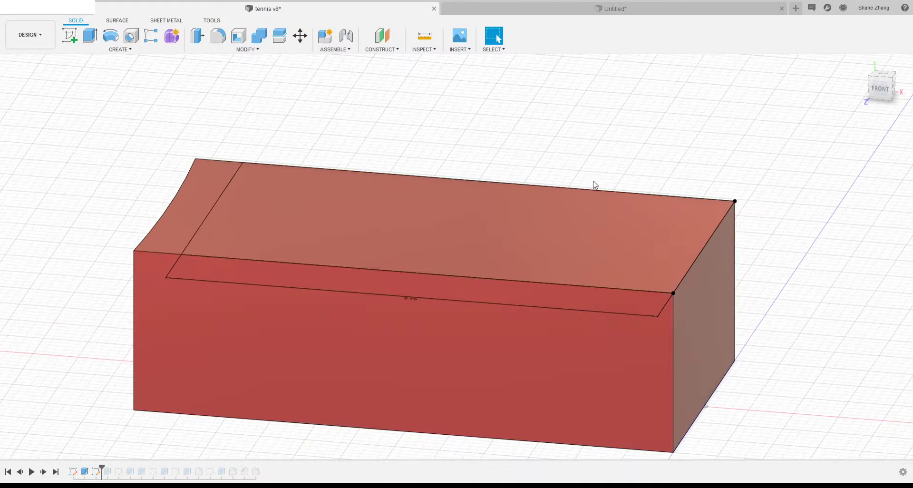
left_click(884, 79)
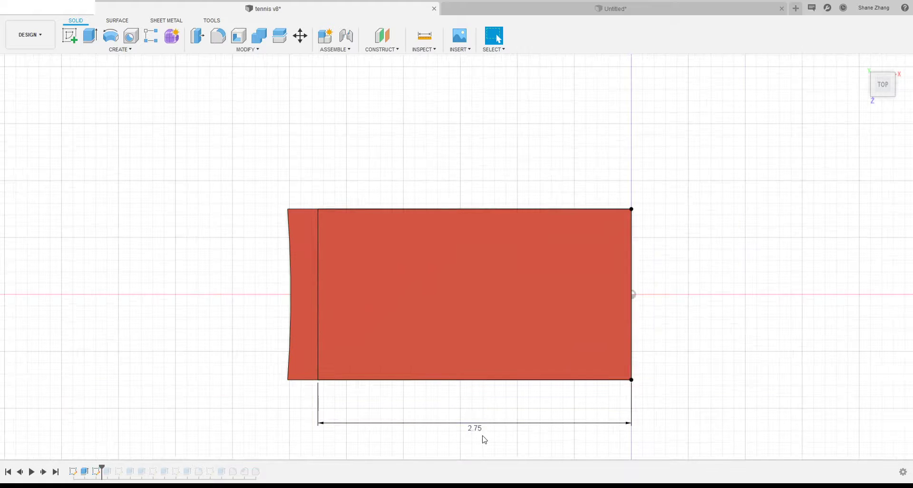
Return to the untitled design and sketch a rectangle about 2.467 in long over the block's full width, starting at its straight end's corner
left_click(561, 10)
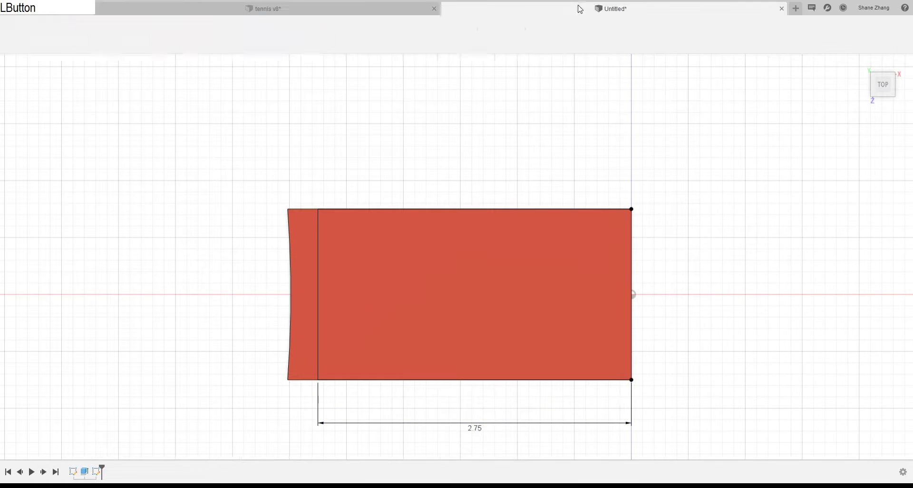
scroll(632, 172, "up", 2)
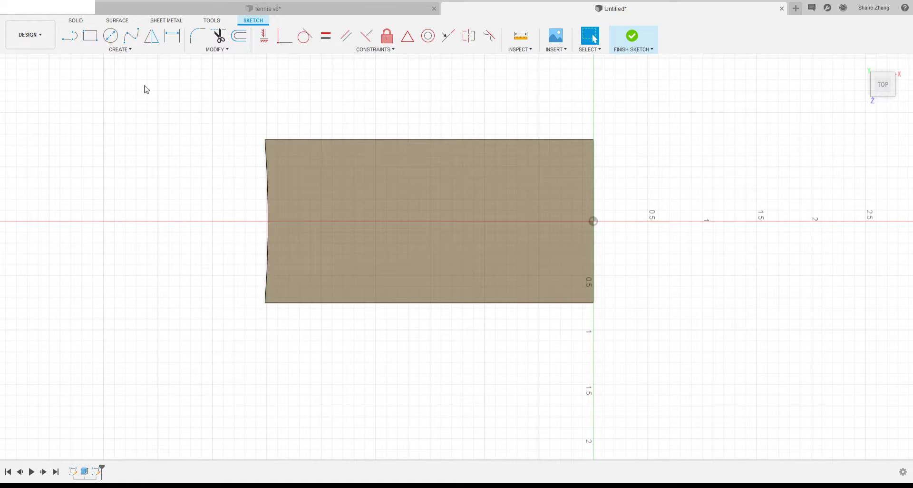
left_click(91, 37)
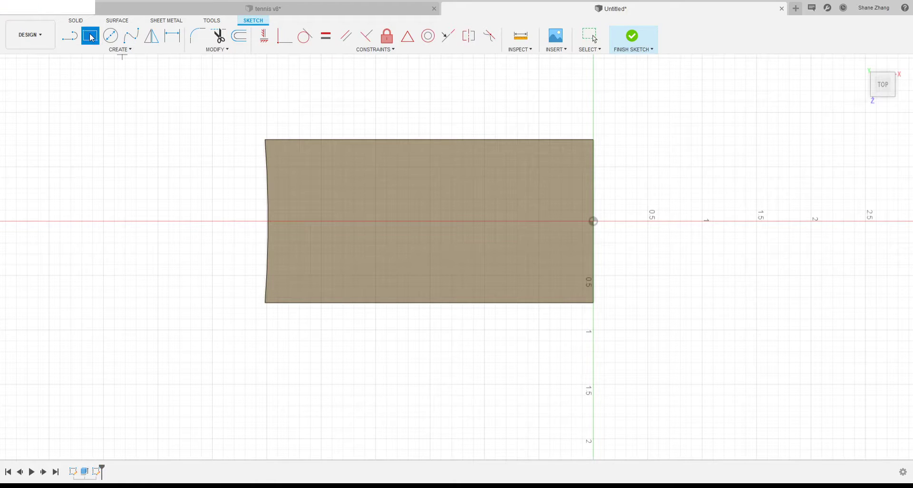
left_click(594, 139)
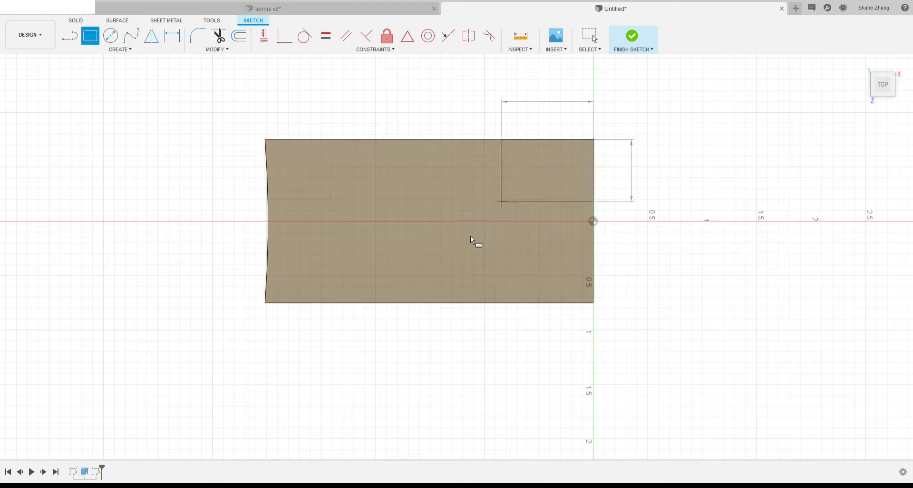
left_click(325, 302)
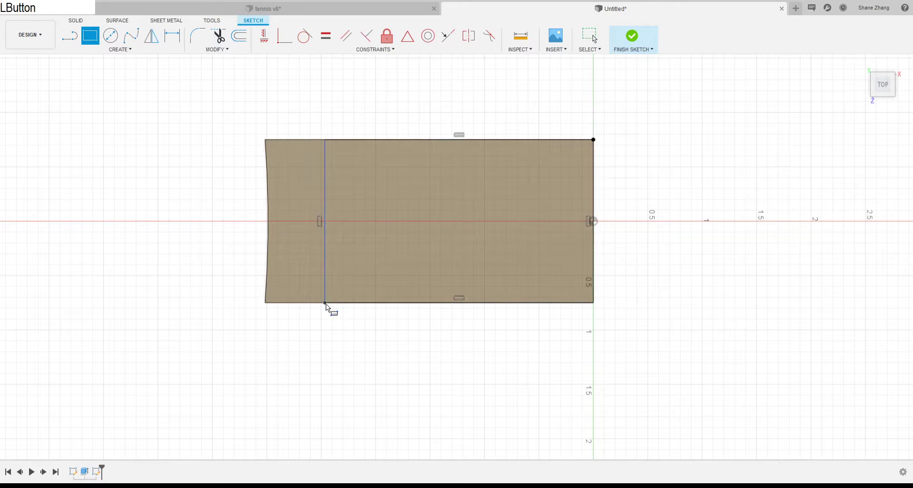
Dimension the rectangle's length and set it to 2.75 in, matching the tennis v8 sketch
left_click(175, 42)
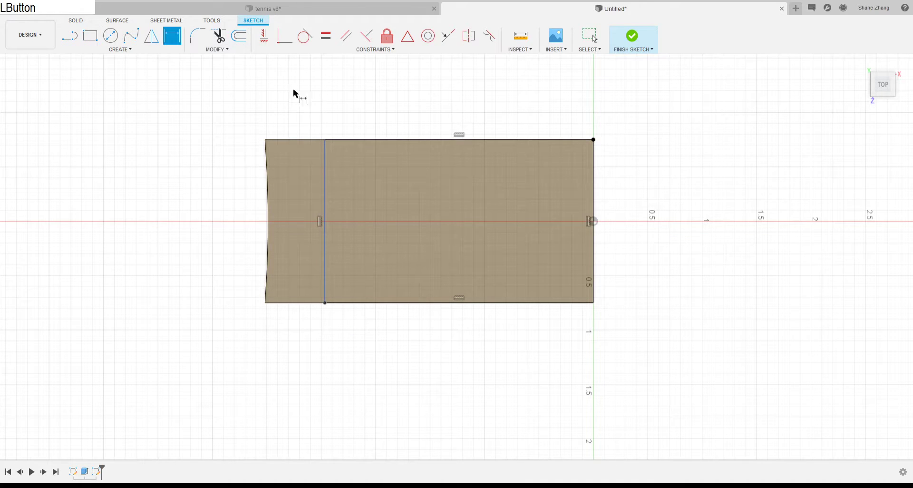
left_click(326, 171)
left_click(594, 172)
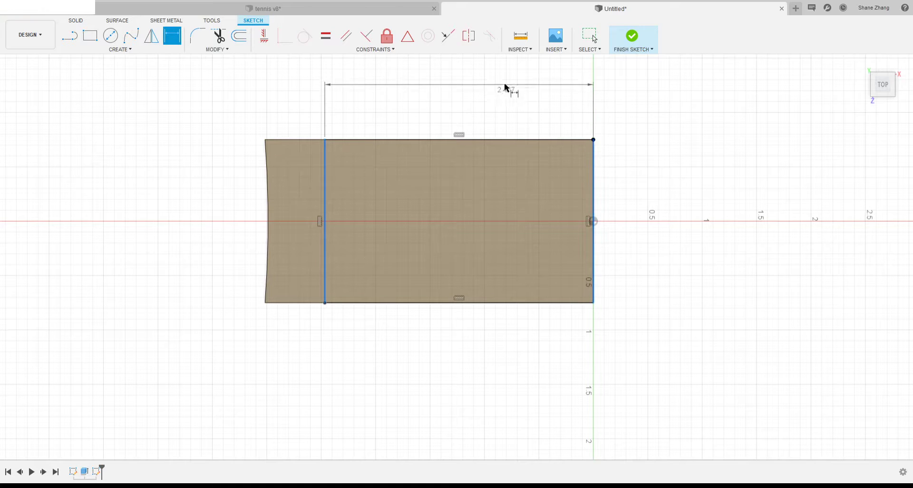
left_click(461, 95)
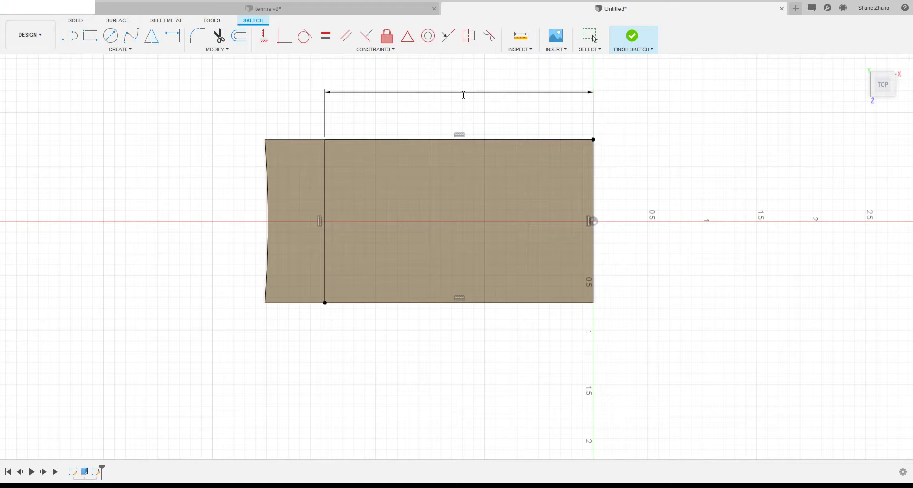
left_click(277, 10)
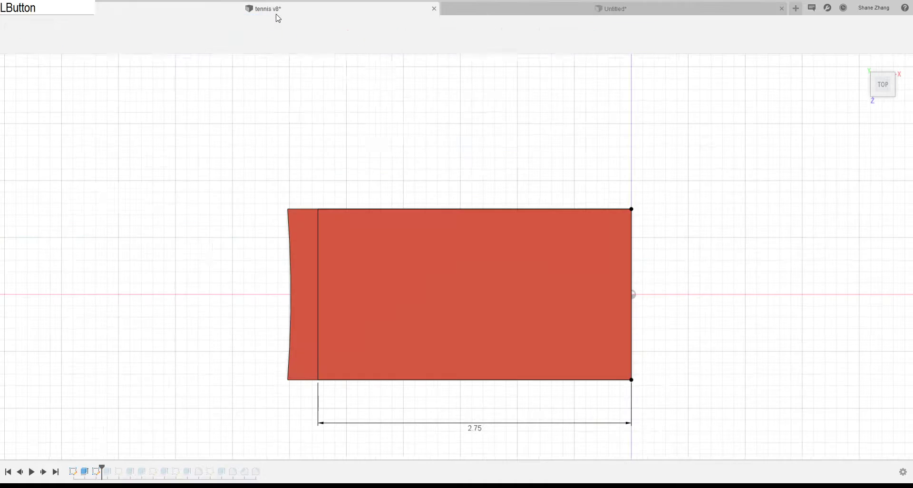
left_click(552, 8)
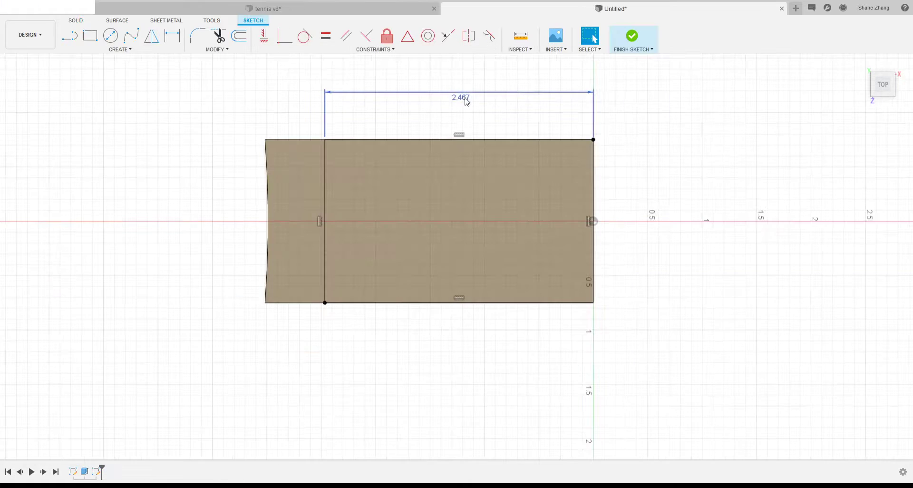
left_click(467, 102)
type(".7")
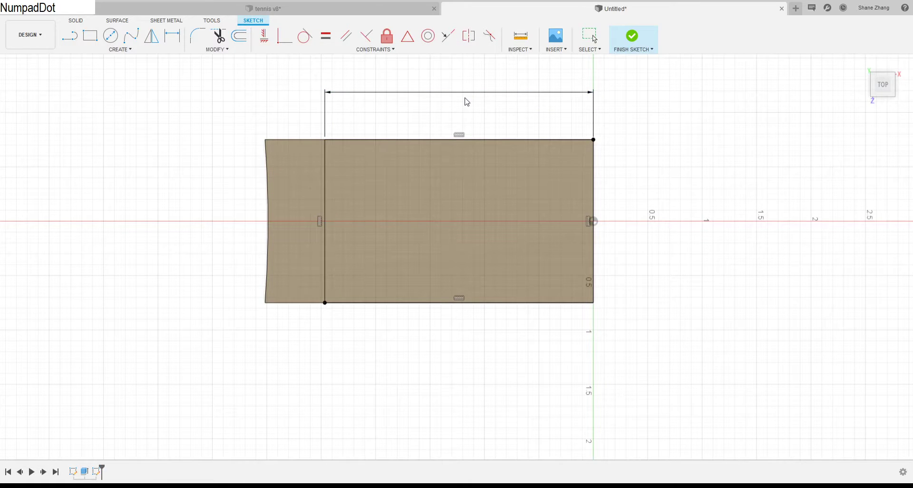
type("5")
key("Return")
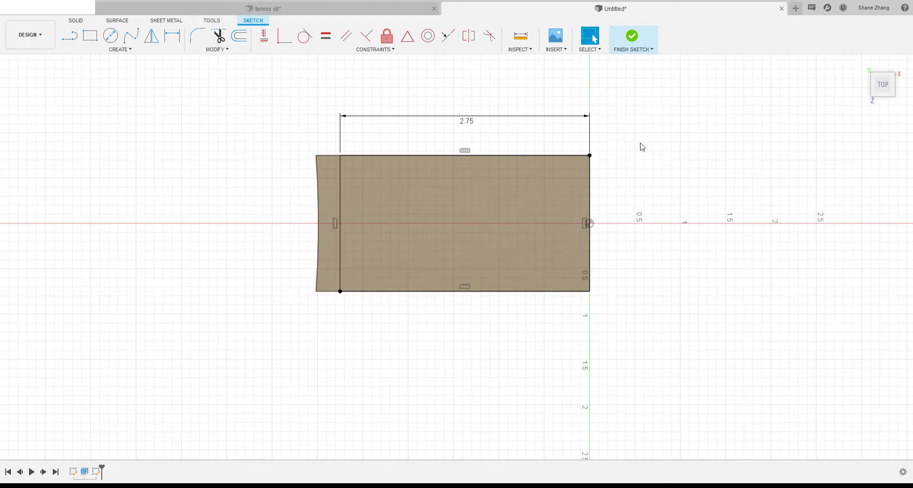
Move the rectangle's length dimension closer to its edge and finish the sketch
scroll(476, 117, "up", 1)
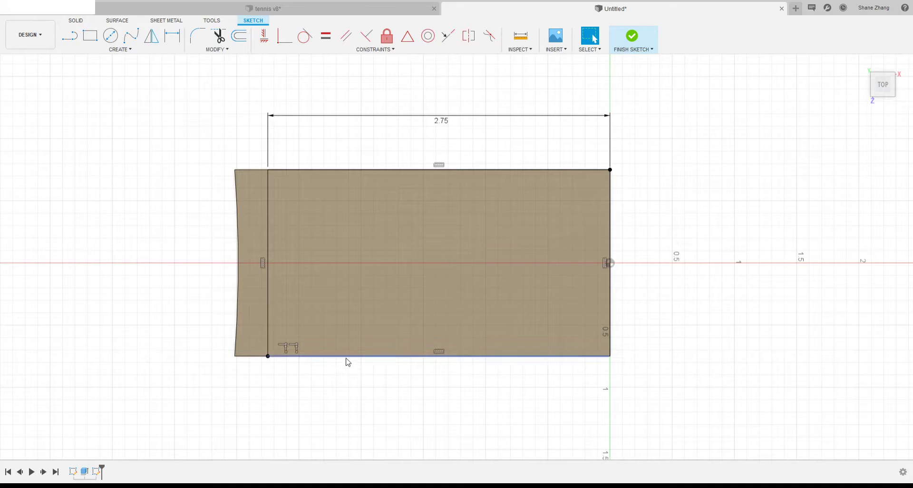
left_click(248, 356)
left_click(312, 405)
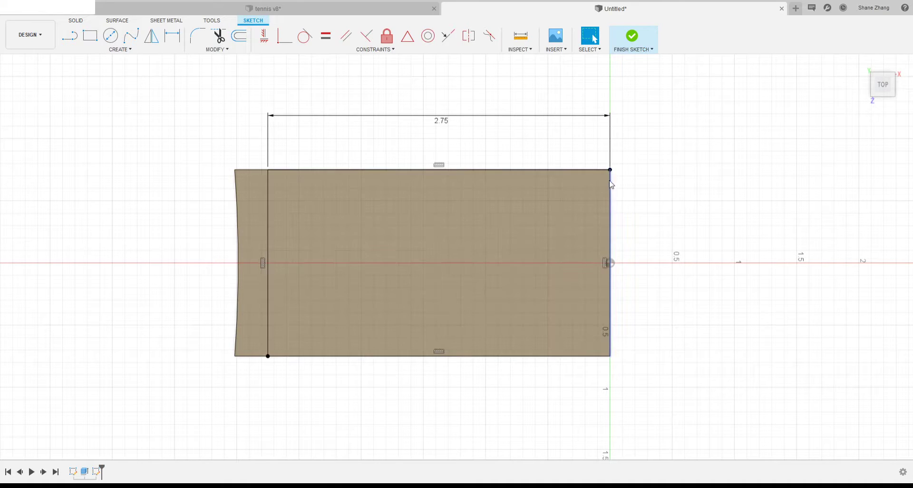
left_click_drag(450, 128, 446, 142)
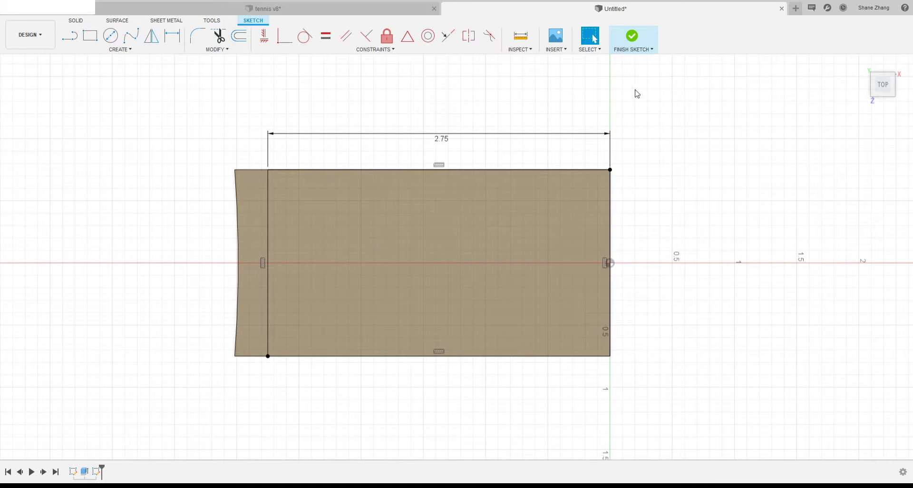
left_click(636, 39)
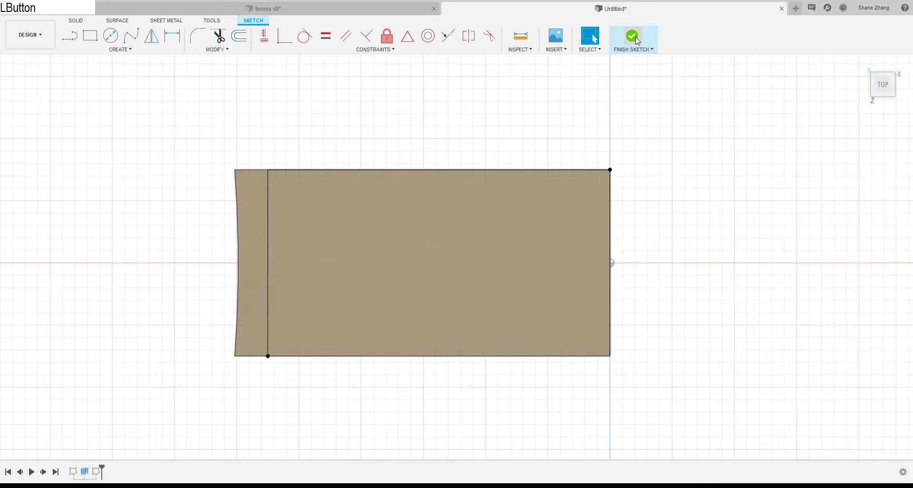
In the tennis v8 design, roll the history forward past the second extrusion, open that extrusion, and check its cut depth in the home view
left_click(307, 7)
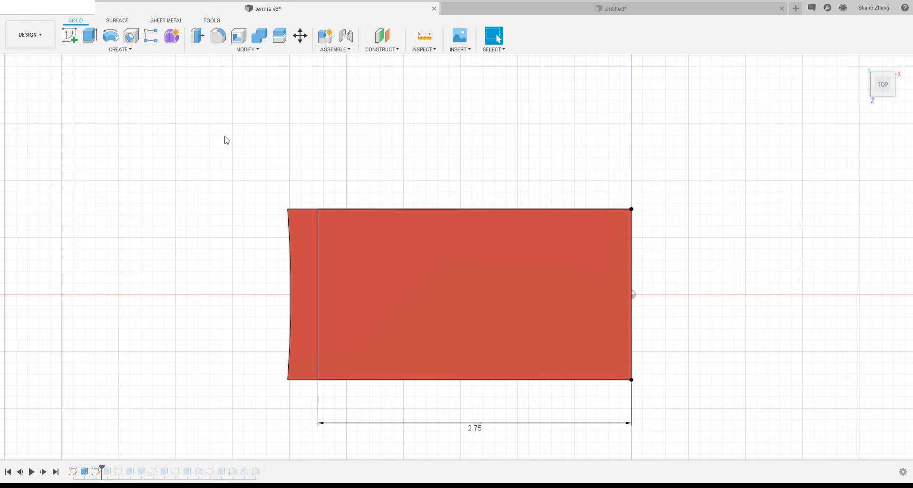
left_click_drag(101, 468, 110, 470)
left_click(108, 473)
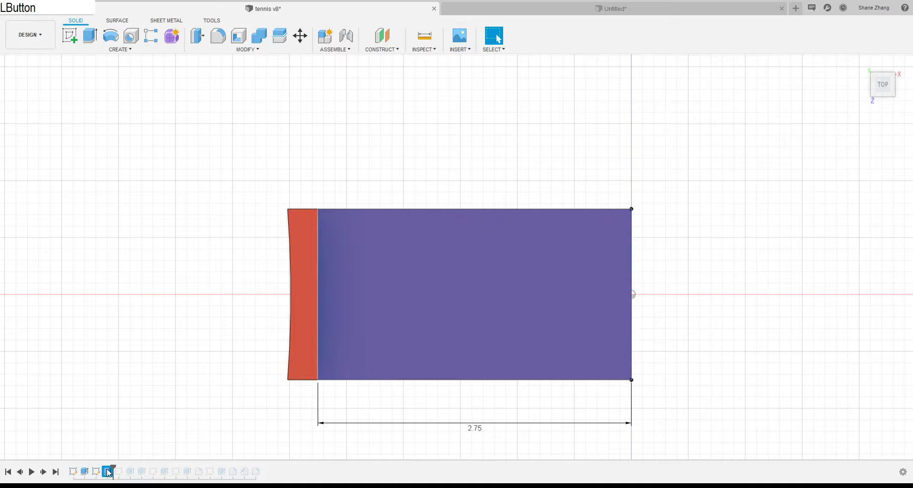
left_click(190, 347)
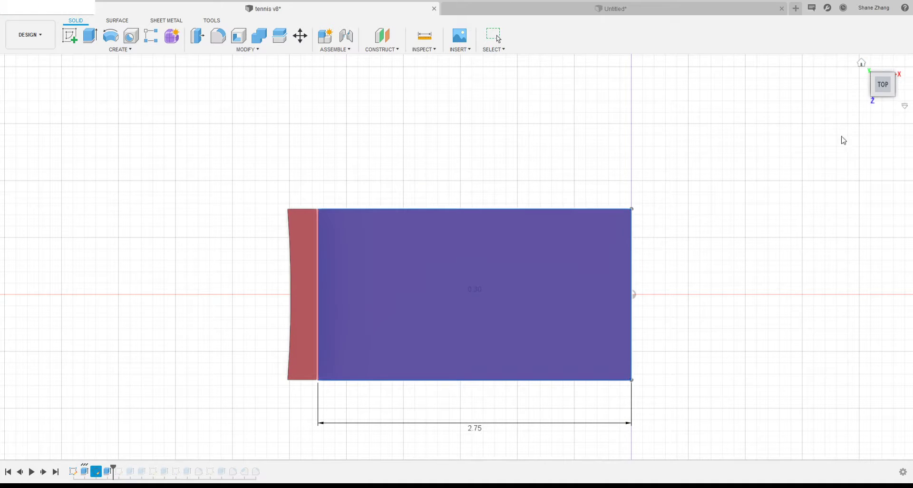
left_click(862, 62)
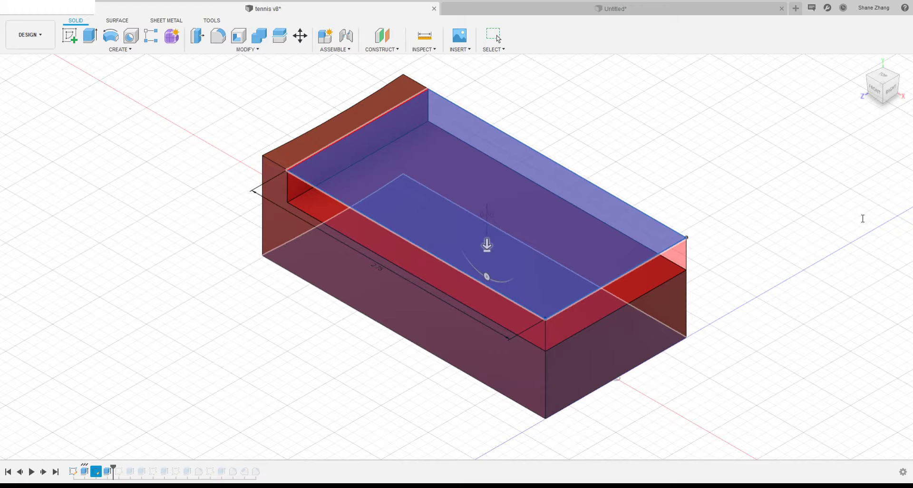
Return to the untitled design and extrude the rectangle downward as a cut, 0.625 in deep, leaving a raised wall at the arc-shaped end
left_click(598, 10)
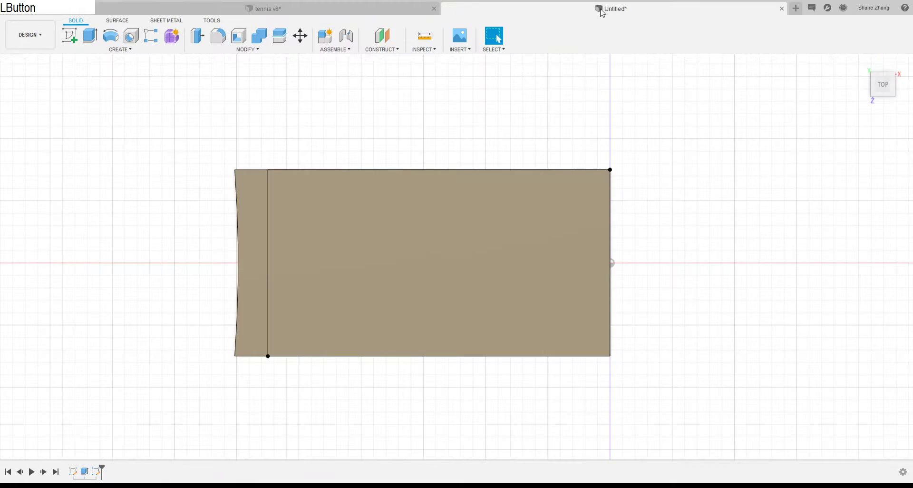
left_click(90, 35)
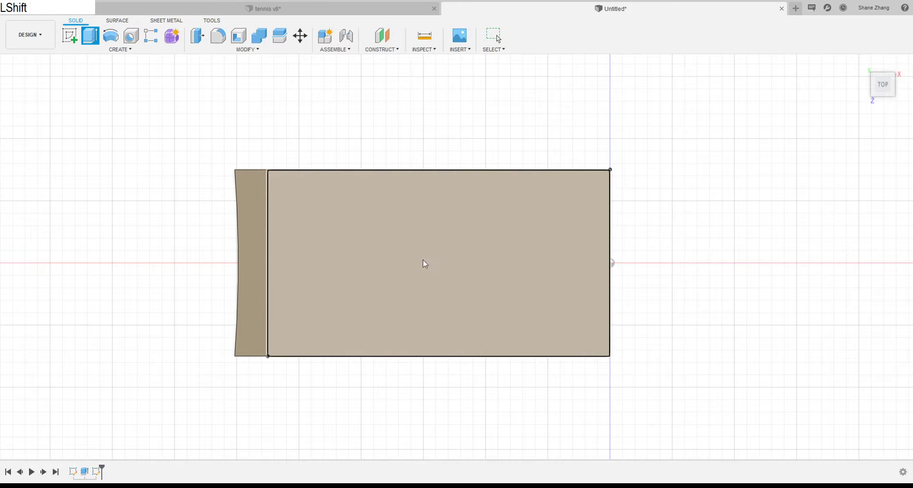
middle_click_drag(424, 261, 394, 192, "shift")
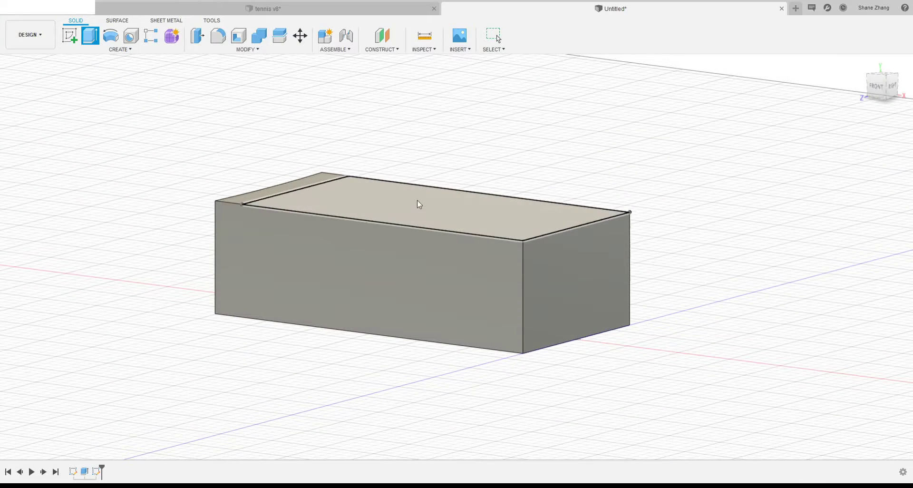
middle_click_drag(343, 155, 284, 176, "shift")
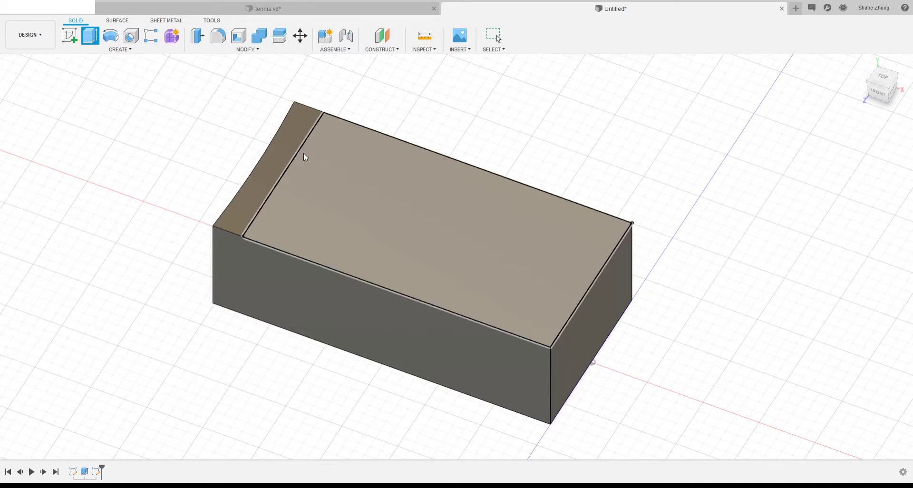
left_click(425, 203)
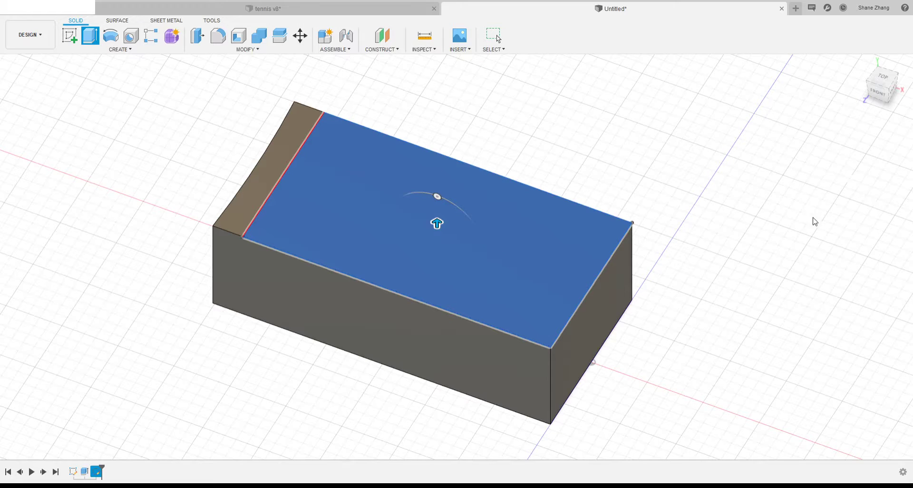
left_click(864, 192)
key("KP_Decimal")
key("KP_6")
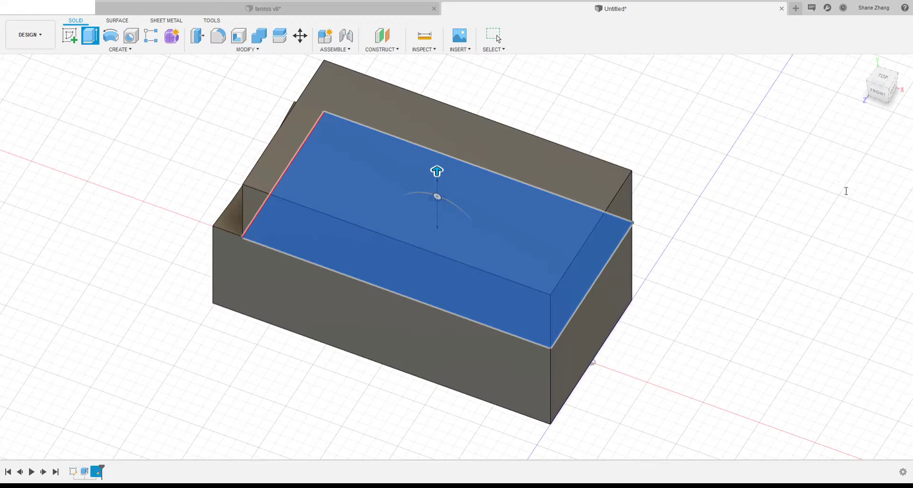
left_click(865, 188)
key("Home")
type("-")
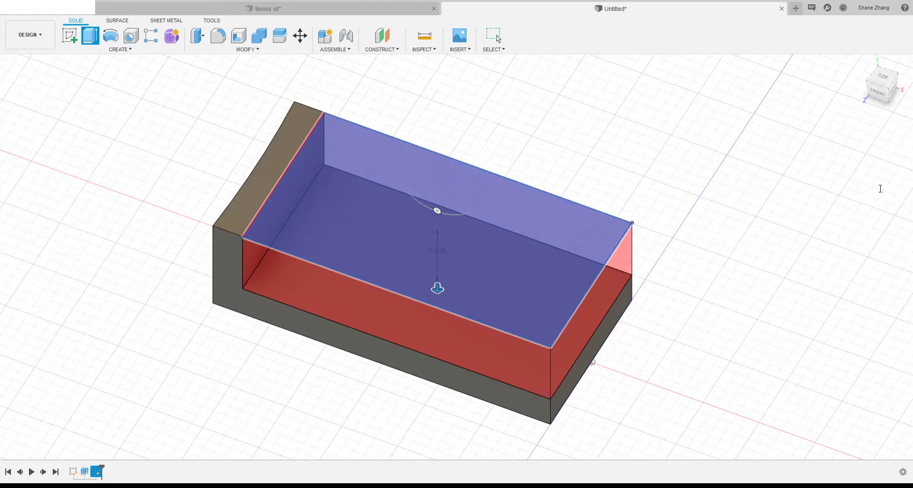
key("Return")
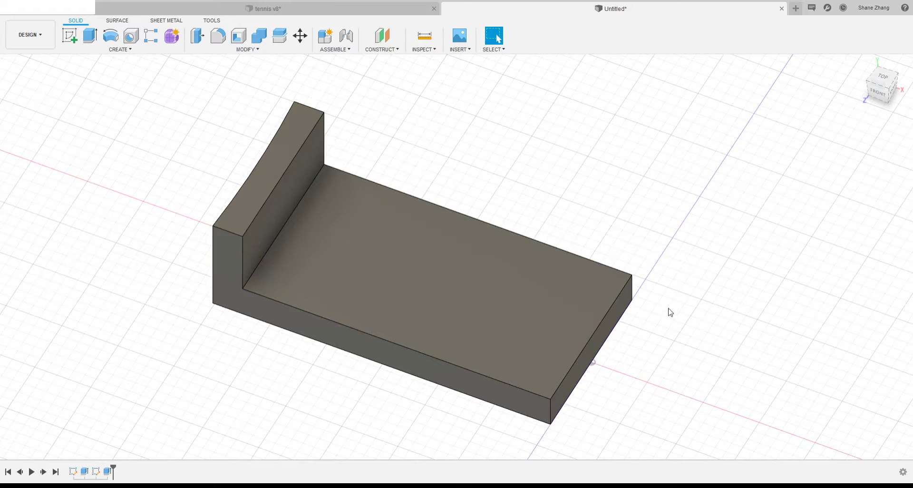
Switch to the tennis v8 design, examine the recess floor above the block's base, and return to the untitled design
left_click(333, 8)
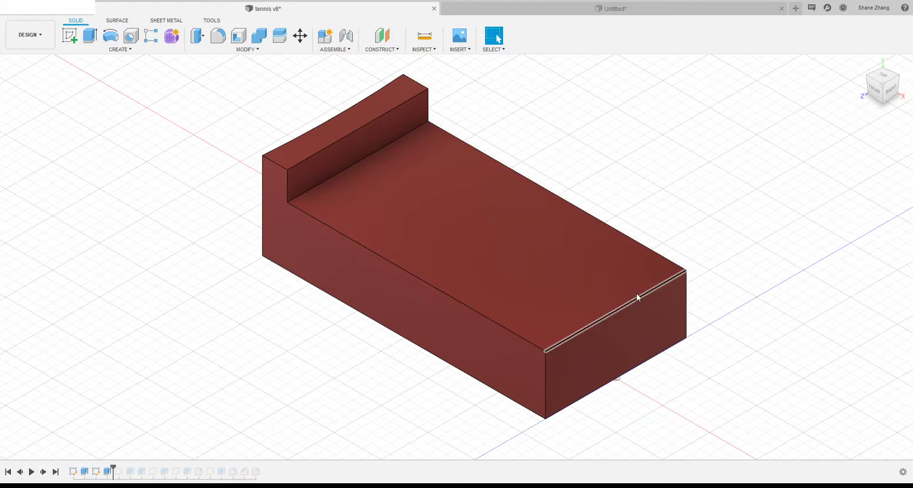
left_click(642, 280)
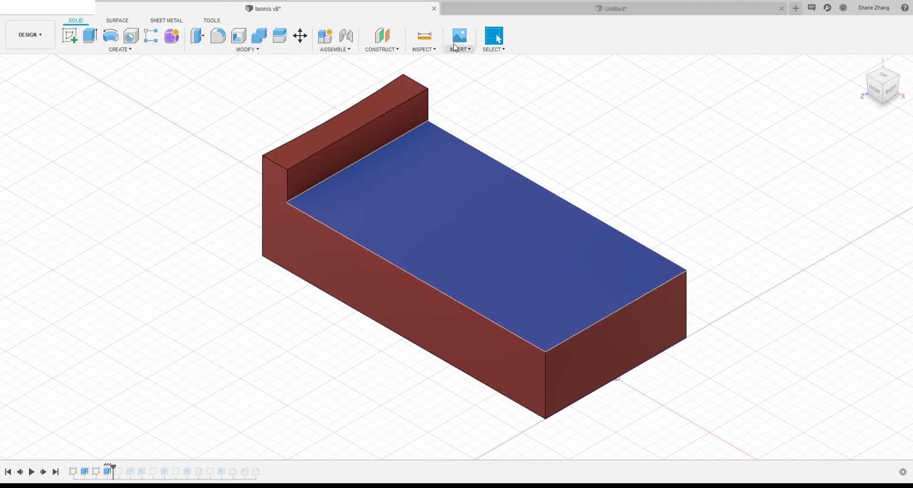
left_click(590, 10)
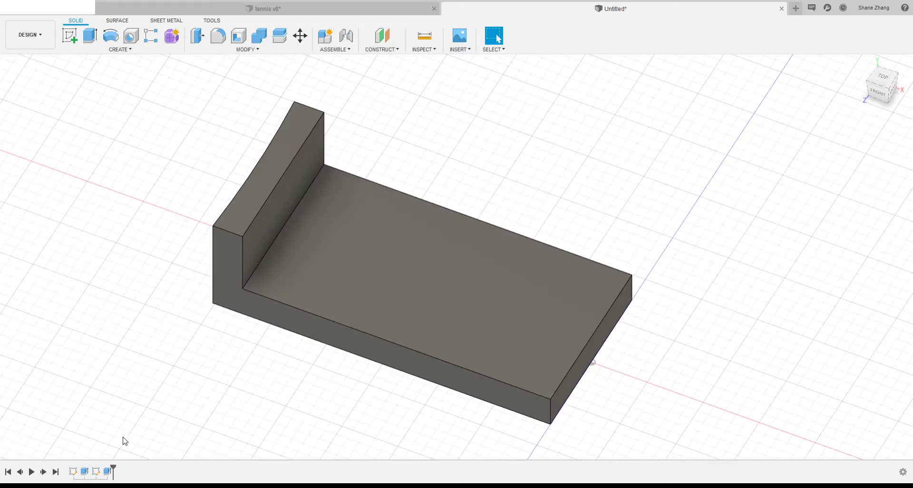
Reopen the recess's cut extrusion for editing and change its extent from a fixed distance to a target object
left_click(109, 471)
right_click(109, 473)
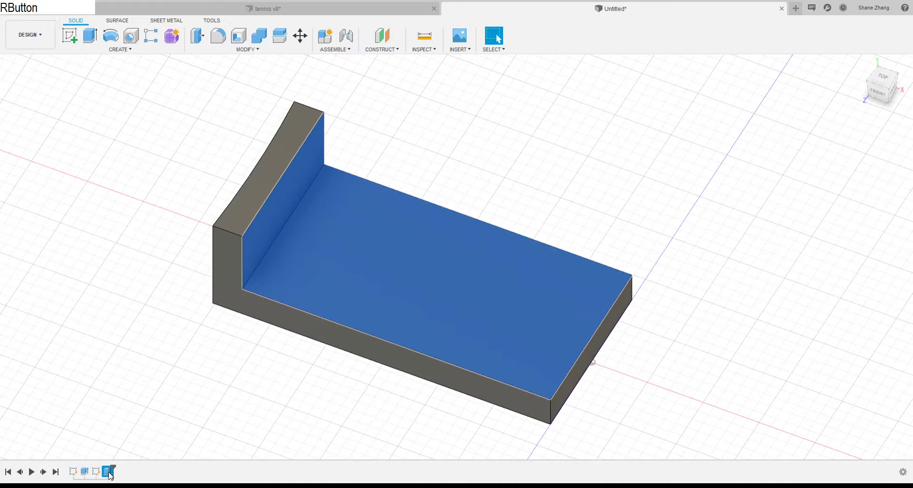
left_click(124, 376)
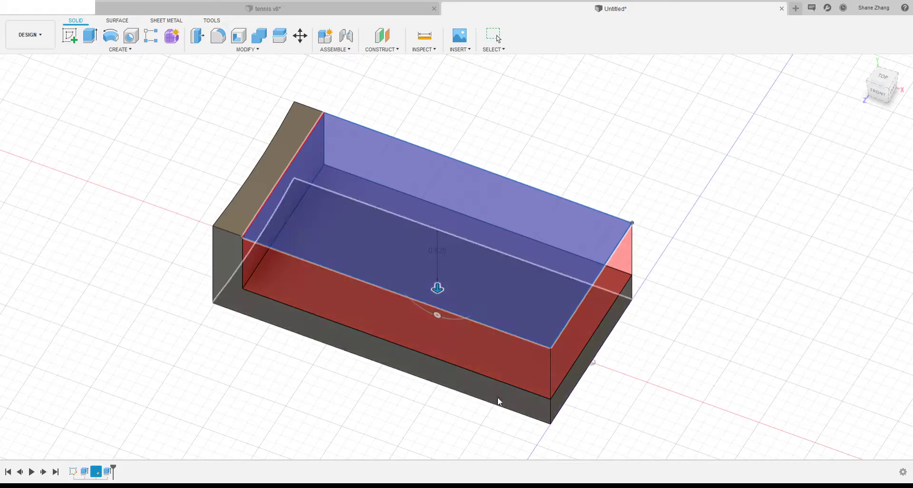
middle_click_drag(663, 363, 666, 335, "shift")
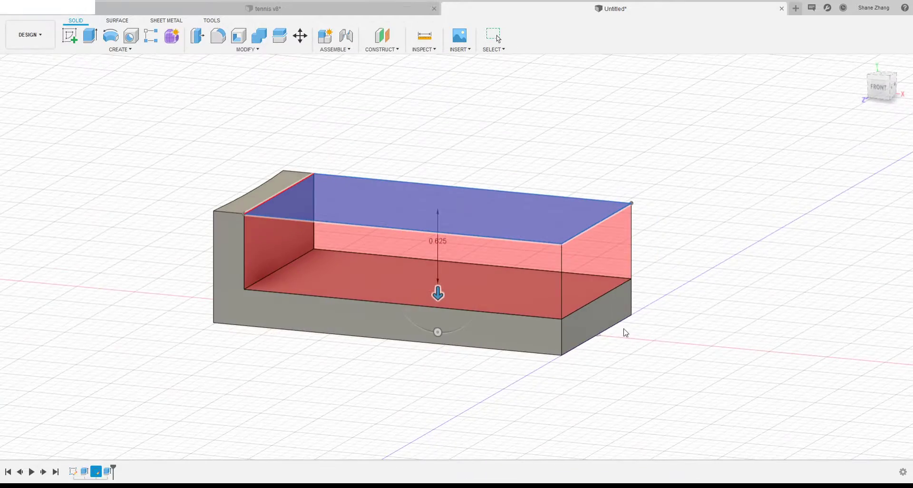
scroll(589, 333, "up", 4)
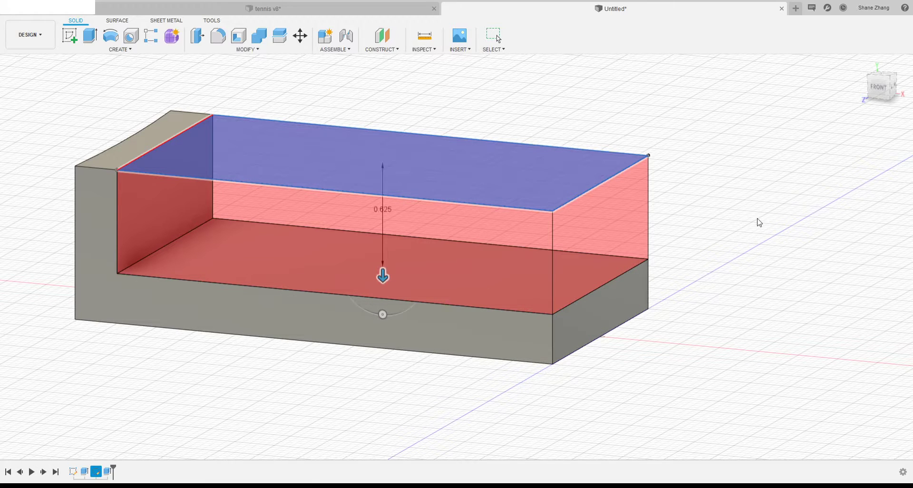
left_click(847, 148)
left_click(845, 144)
left_click(859, 181)
left_click(844, 202)
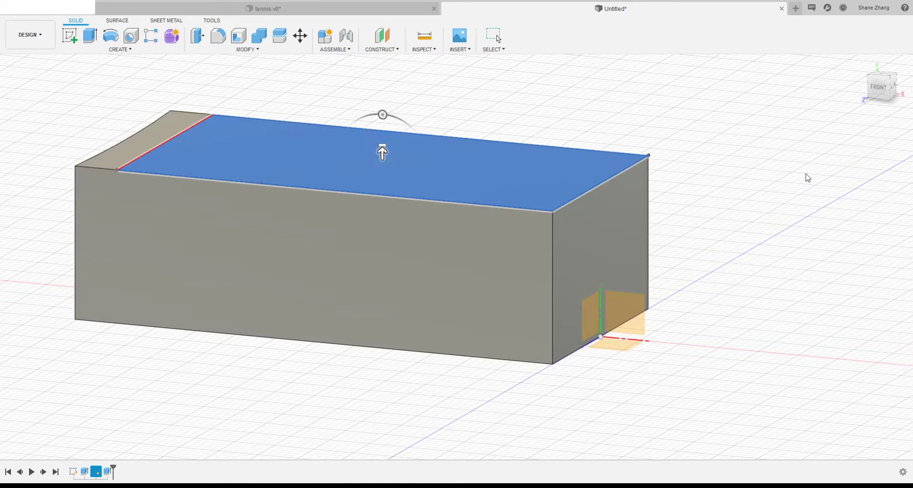
Choose the block's bottom face as the cut's target and offset it upward so the recess is 0.30 in deep
scroll(724, 257, "up", 3)
middle_click_drag(727, 263, 693, 292, "shift")
left_click(593, 324)
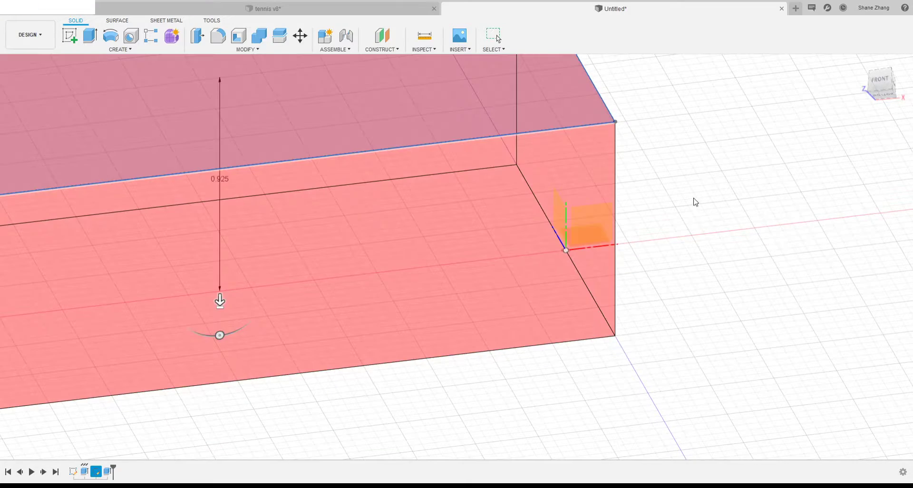
middle_click_drag(696, 203, 531, 246, "shift")
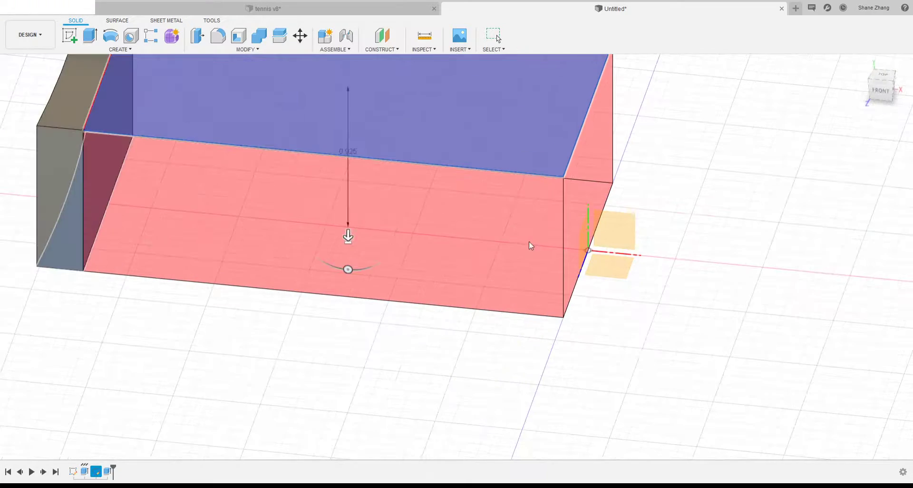
left_click(859, 233)
type("-0.25")
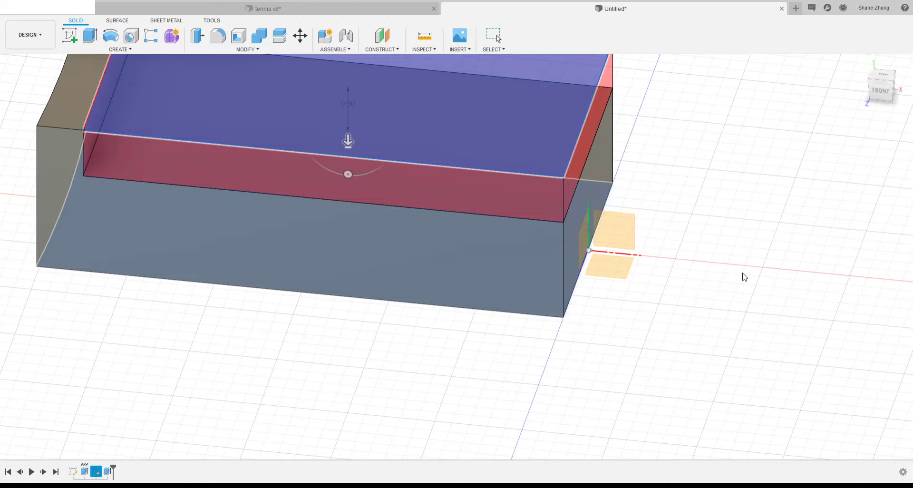
Check the recess depth in the front view and confirm the edited cut
middle_click_drag(689, 316, 694, 300, "shift")
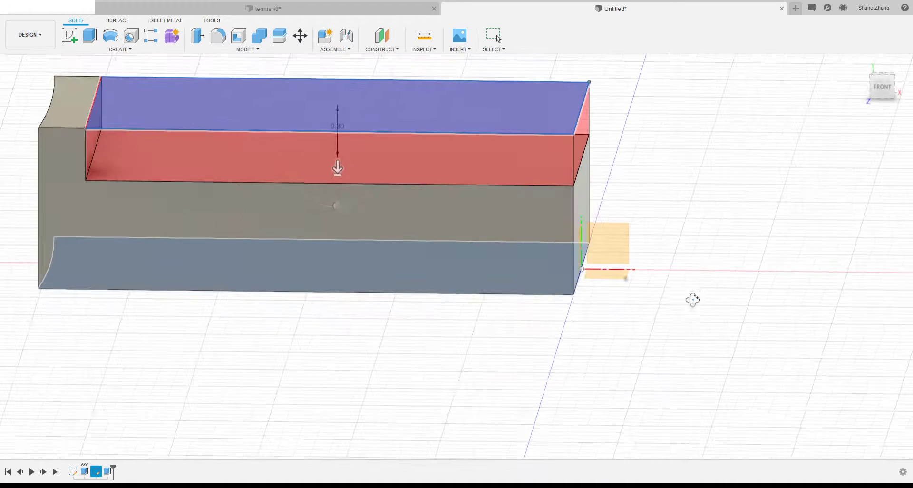
left_click(886, 86)
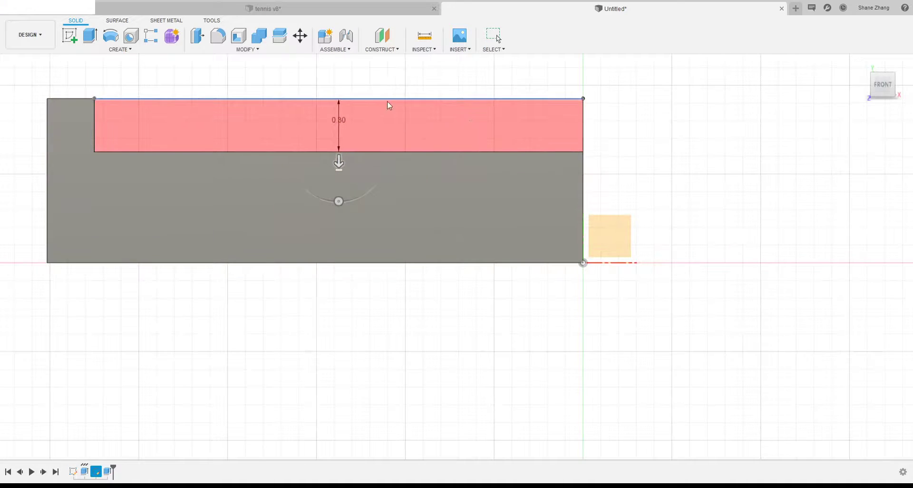
scroll(326, 82, "up", 3)
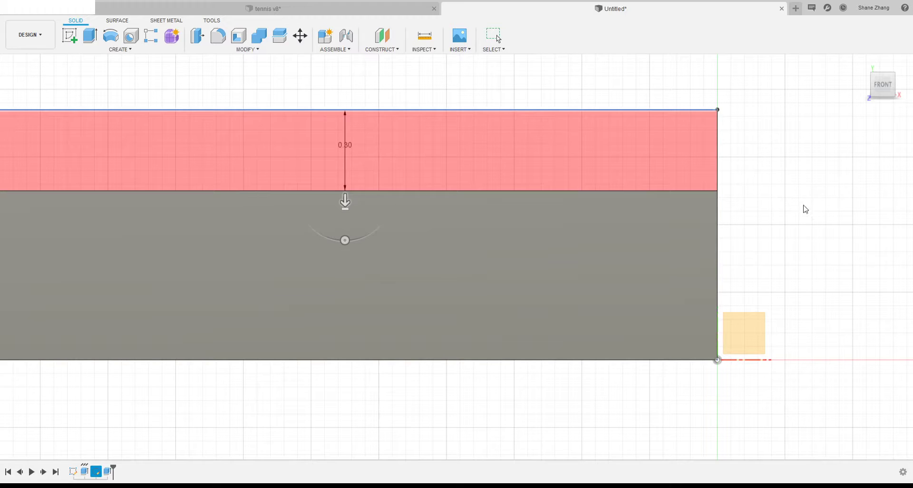
left_click(825, 287)
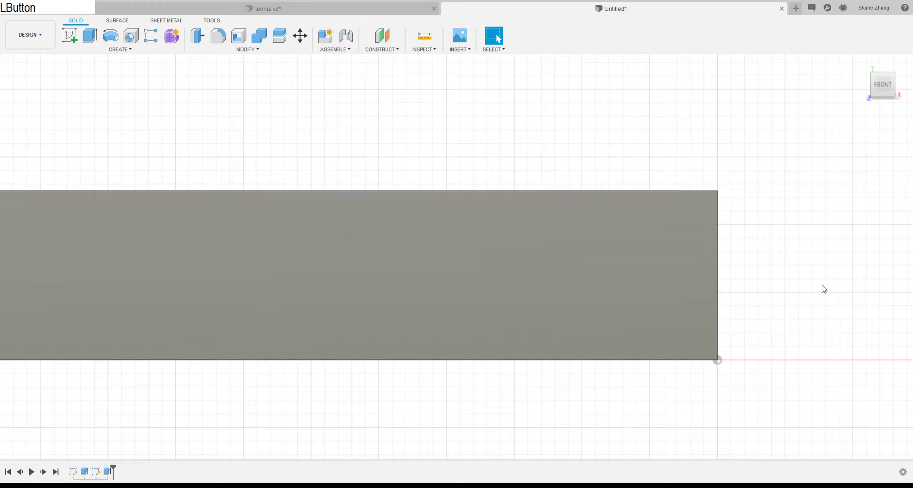
Check the height of the block's vertical edge at the flat end and view the whole part at an angle
scroll(826, 280, "down", 3)
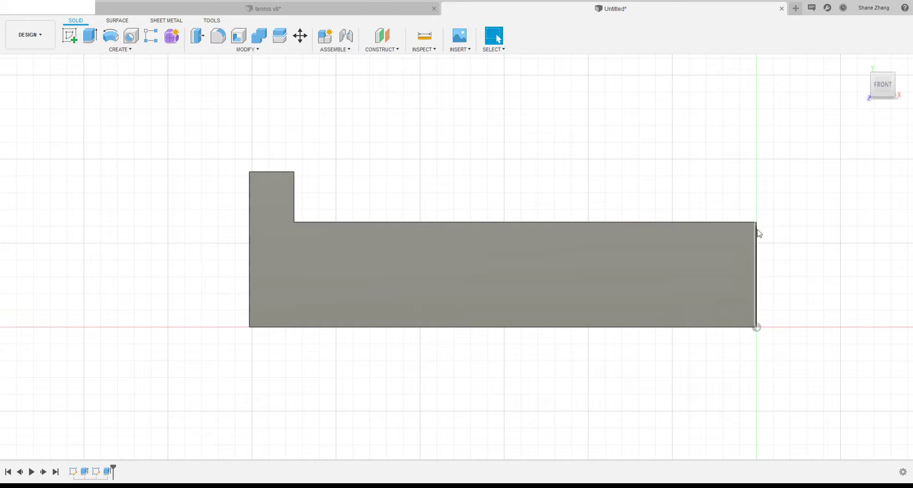
left_click(758, 233)
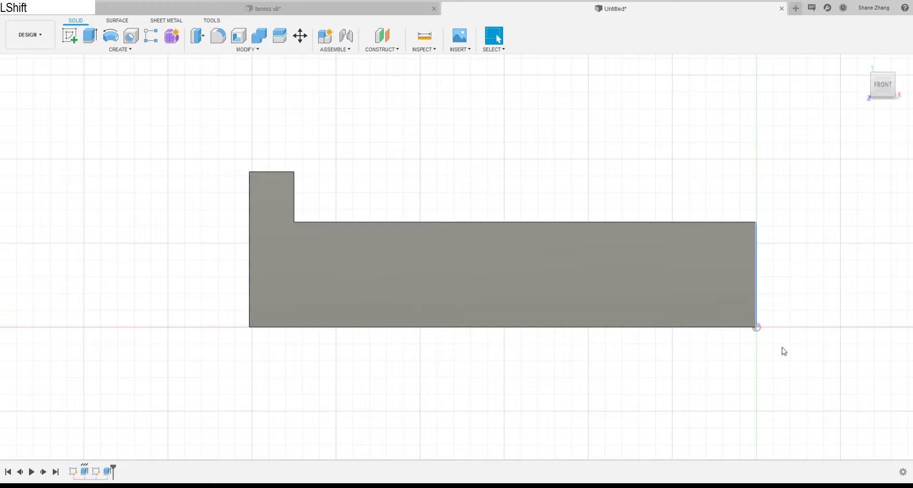
mouse_move(783, 349)
middle_mouse_down("shift")
mouse_move(770, 347)
mouse_move(773, 363)
middle_mouse_up("shift")
left_click(723, 157)
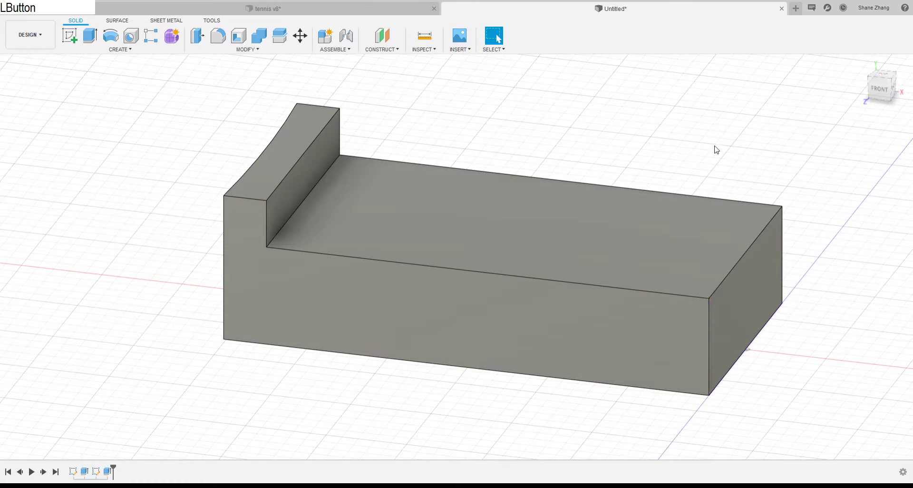
In the tennis v8 design, roll the history to just after the slot sketch and show that sketch with its dimensions
left_click(301, 6)
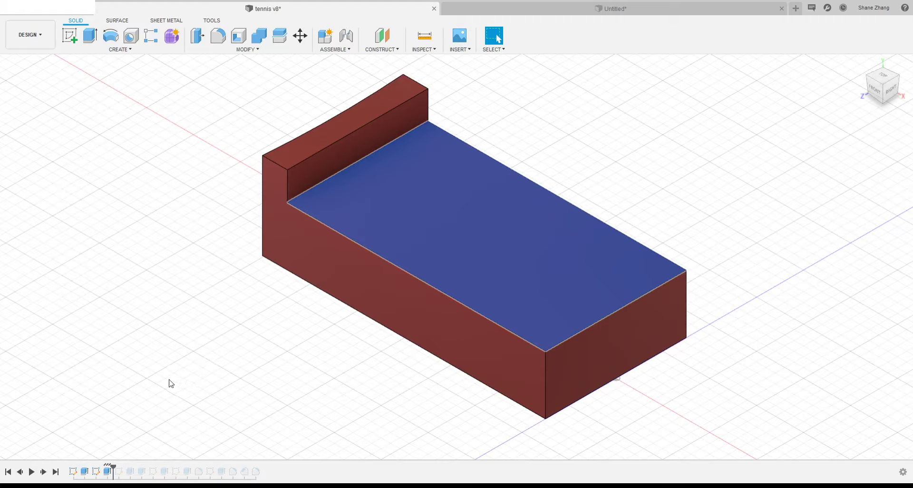
left_click_drag(113, 466, 135, 467)
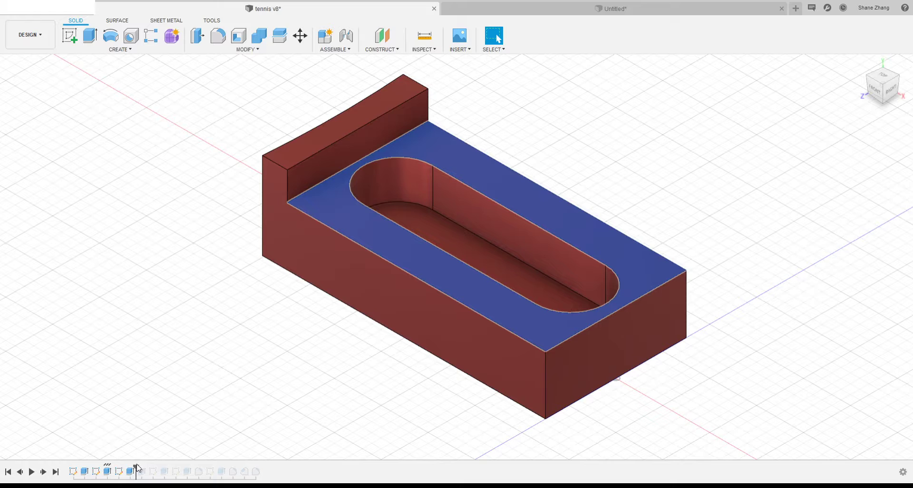
left_click_drag(137, 468, 125, 467)
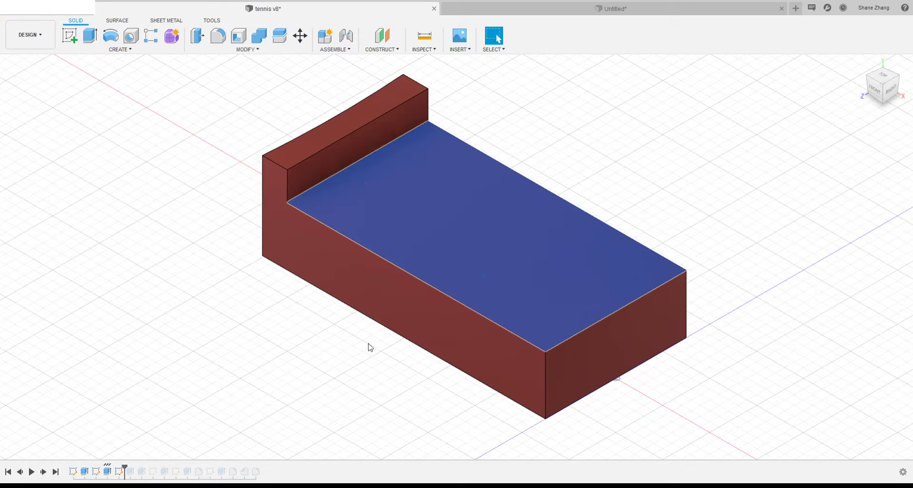
left_click(74, 179)
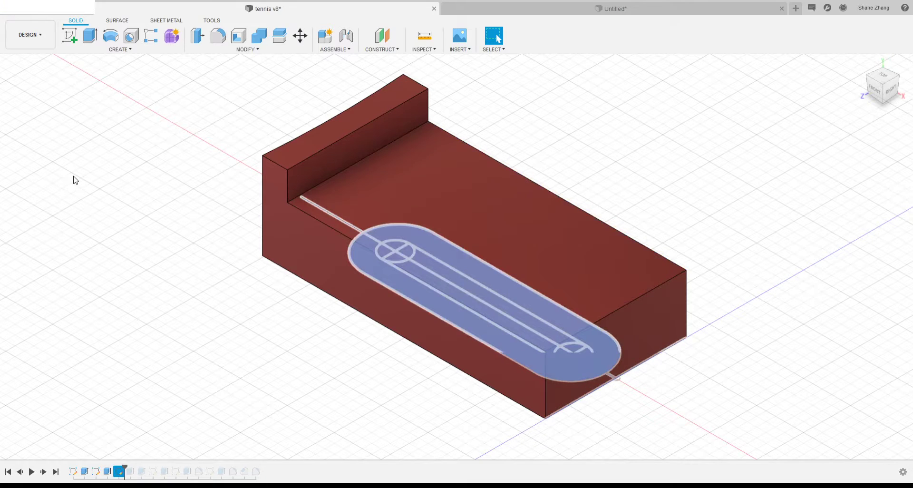
right_click(77, 180)
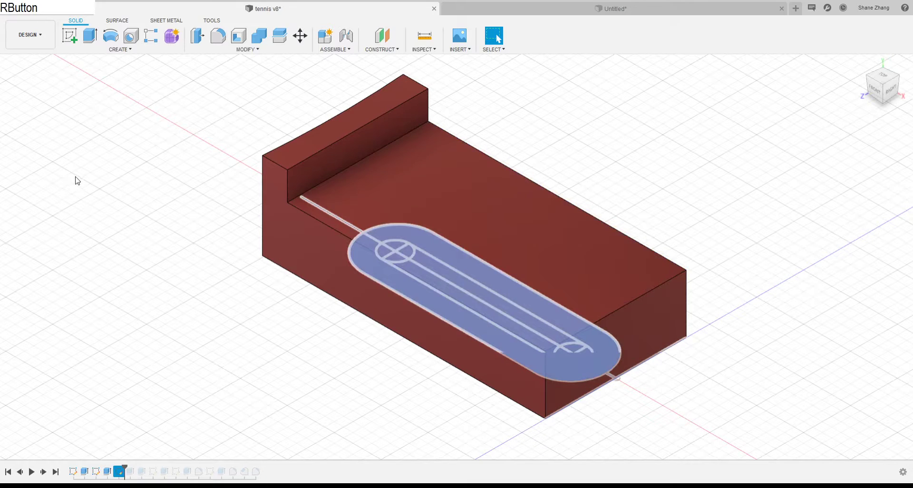
left_click(110, 281)
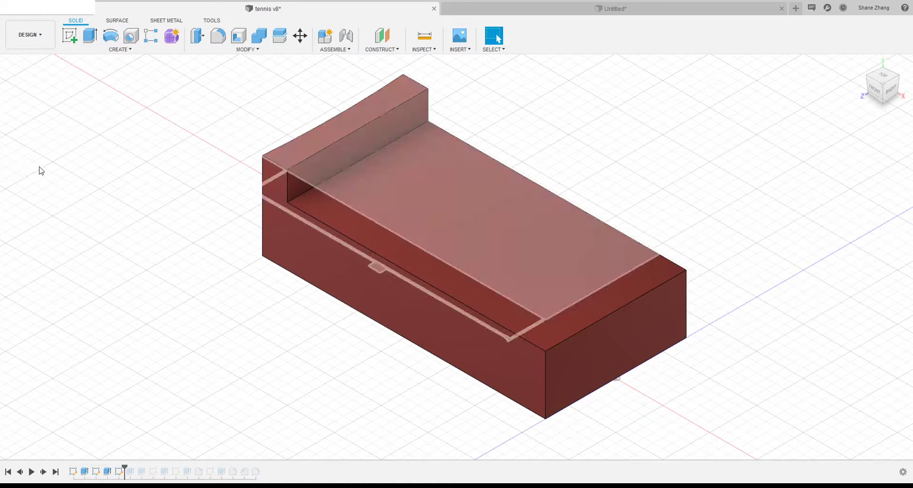
left_click(41, 183)
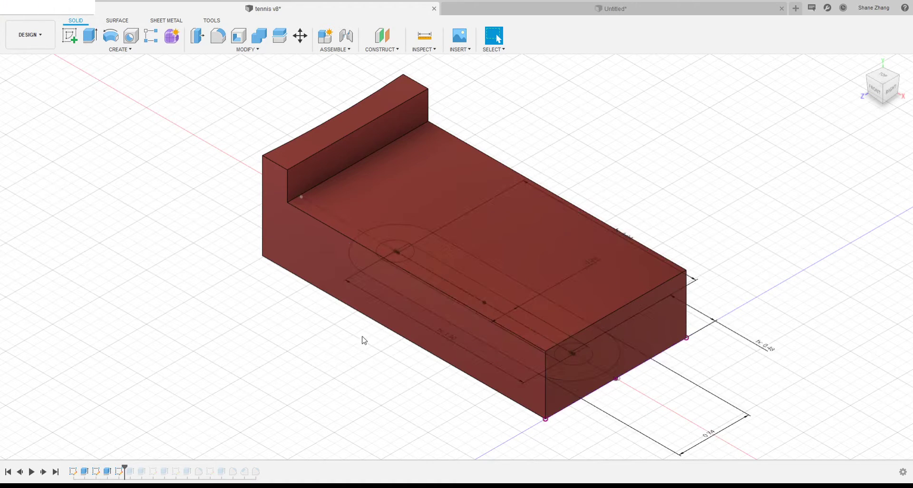
Examine the slot sketch's position on the block and its length, width and edge-offset dimensions in the top view
middle_click_drag(323, 357, 365, 391, "shift")
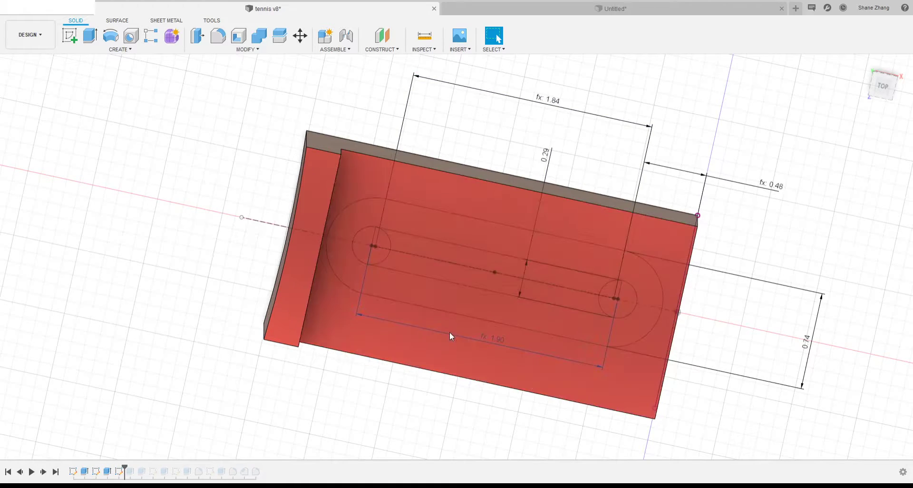
mouse_move(446, 338)
middle_mouse_down("shift")
mouse_move(427, 370)
mouse_move(423, 286)
mouse_move(410, 316)
middle_mouse_up("shift")
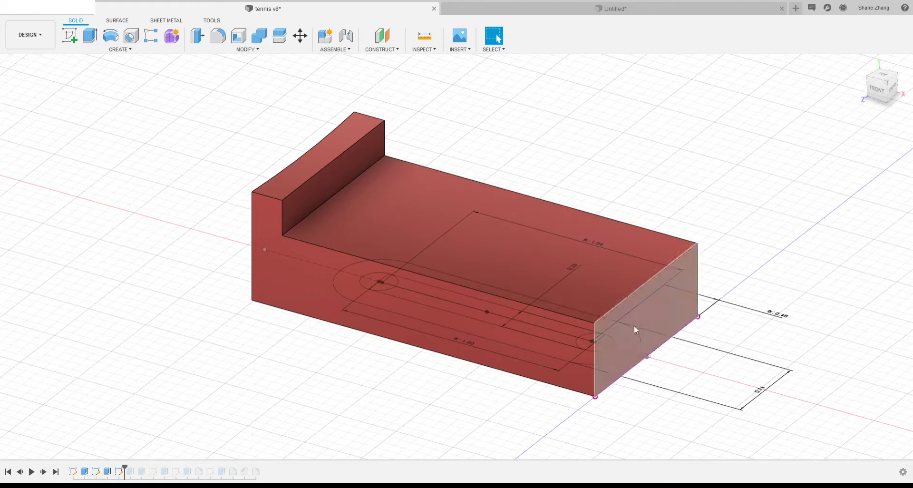
left_click(525, 205)
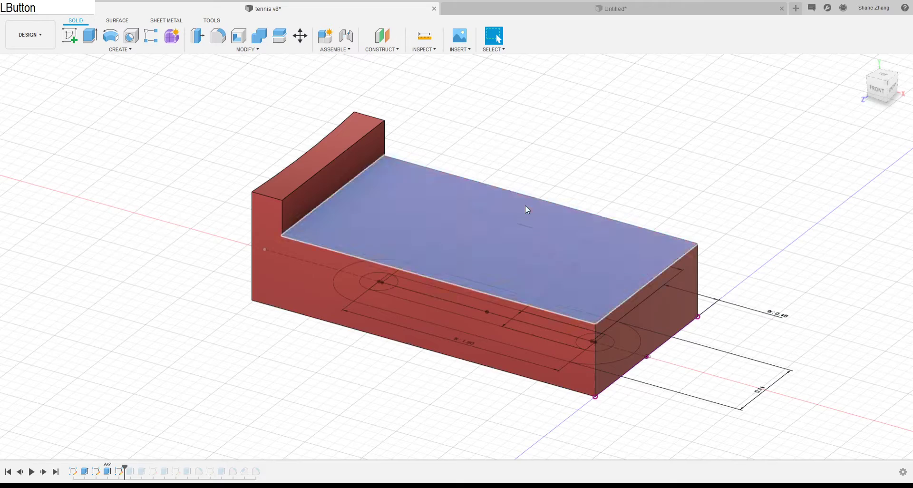
left_click(600, 136)
middle_click_drag(522, 151, 498, 39, "shift")
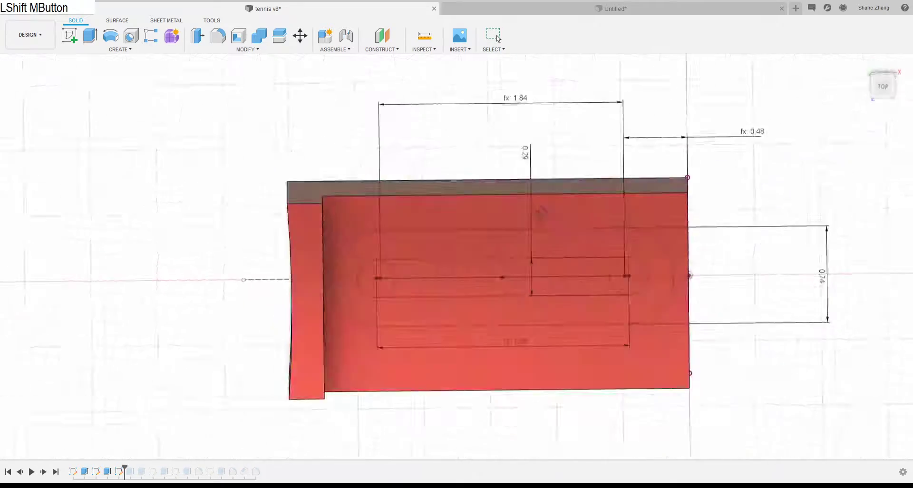
middle_click_drag(542, 212, 482, 190, "shift")
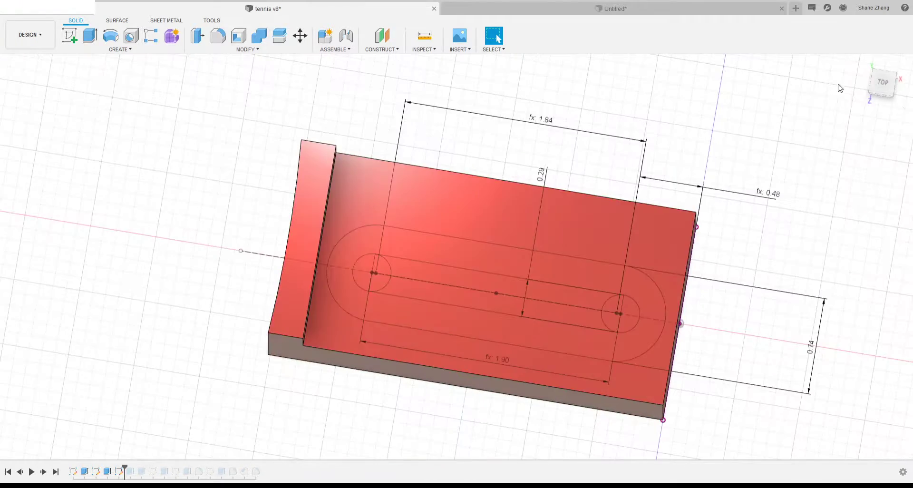
left_click(883, 82)
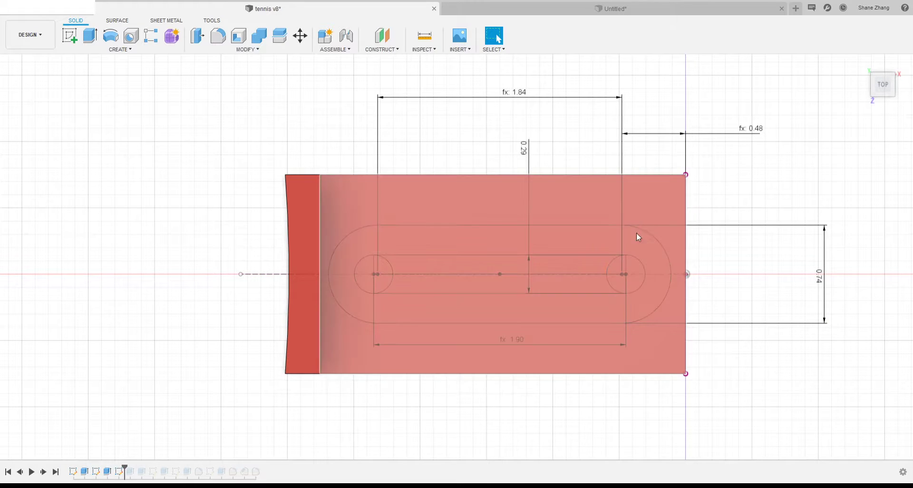
scroll(644, 217, "up", 2)
middle_click_drag(792, 180, 705, 180)
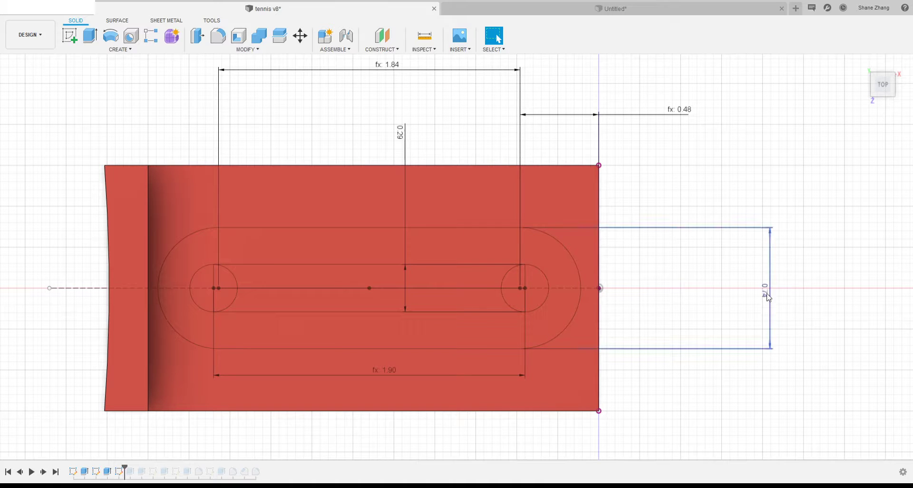
Return to the untitled design and start a new sketch on the floor of the recess
left_click(582, 13)
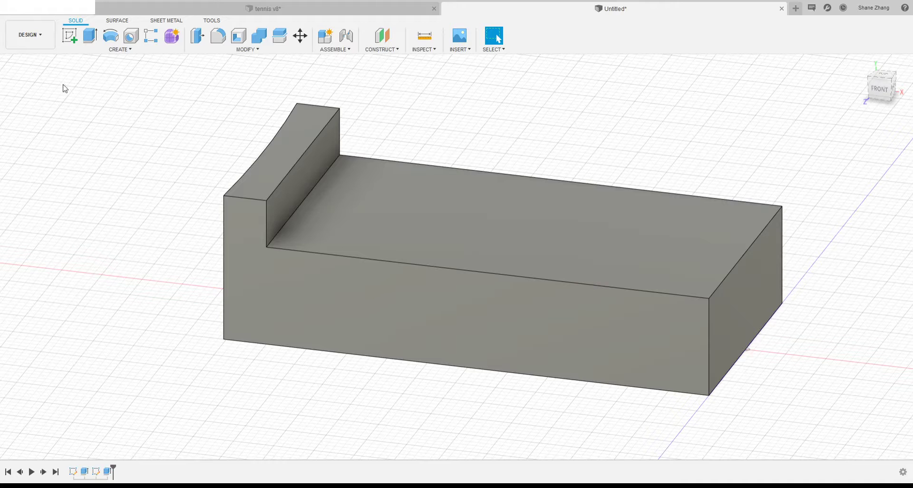
left_click(434, 216)
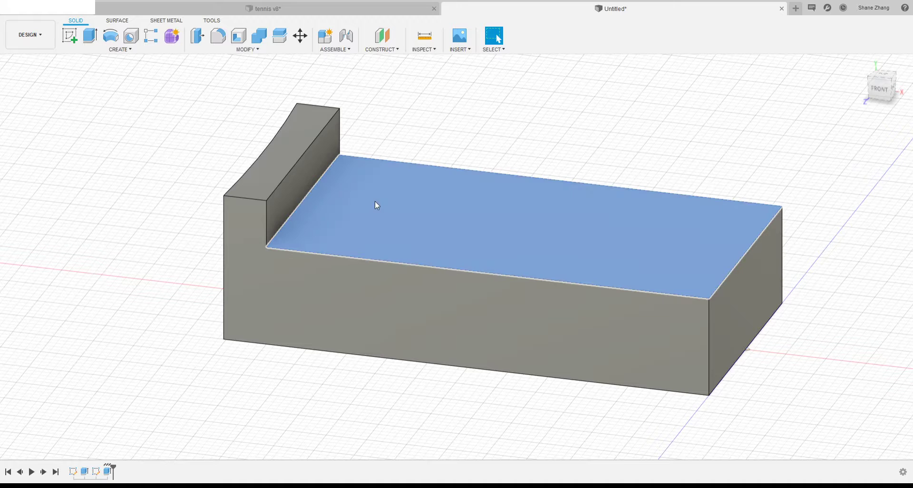
left_click(70, 35)
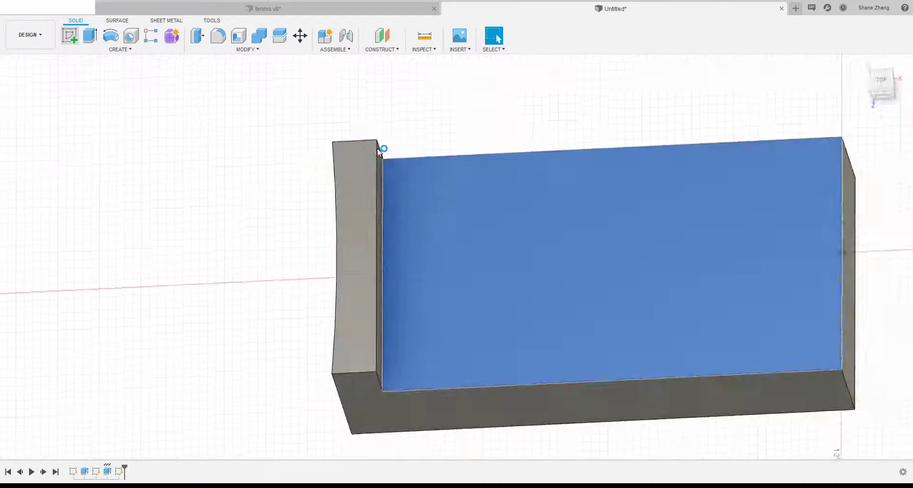
Sketch a long, narrow rectangle on the recess floor, centred vertically on the horizontal axis
scroll(190, 173, "down", 3)
scroll(536, 233, "up", 4)
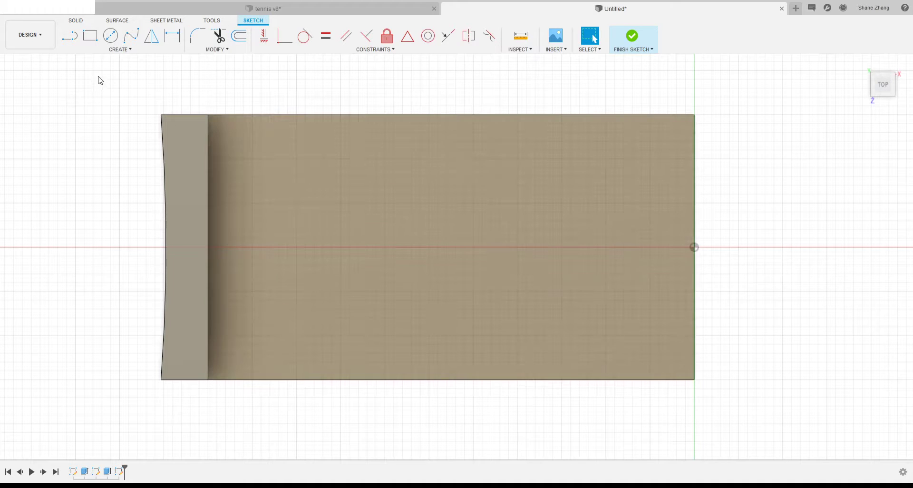
left_click(90, 35)
left_click(287, 221)
left_click(581, 275)
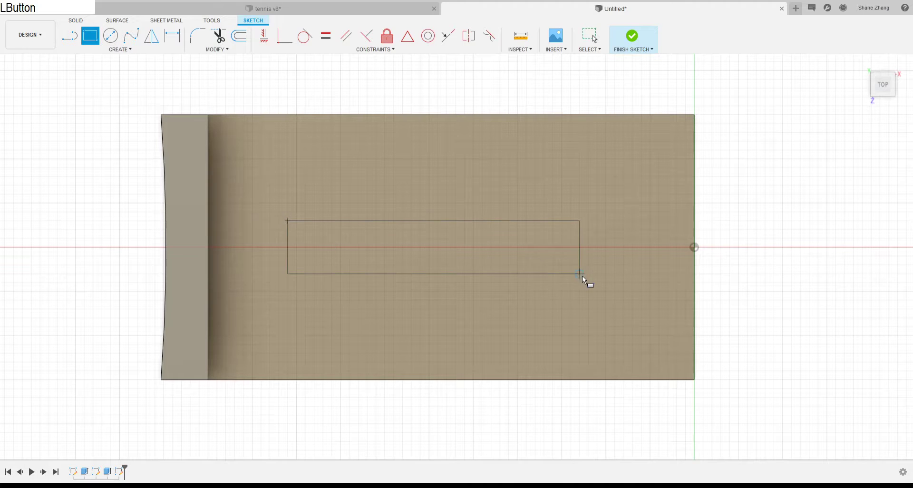
Add a circle centred on the midpoint of each short side of the rectangle, passing through its corners to outline a slot
left_click(110, 36)
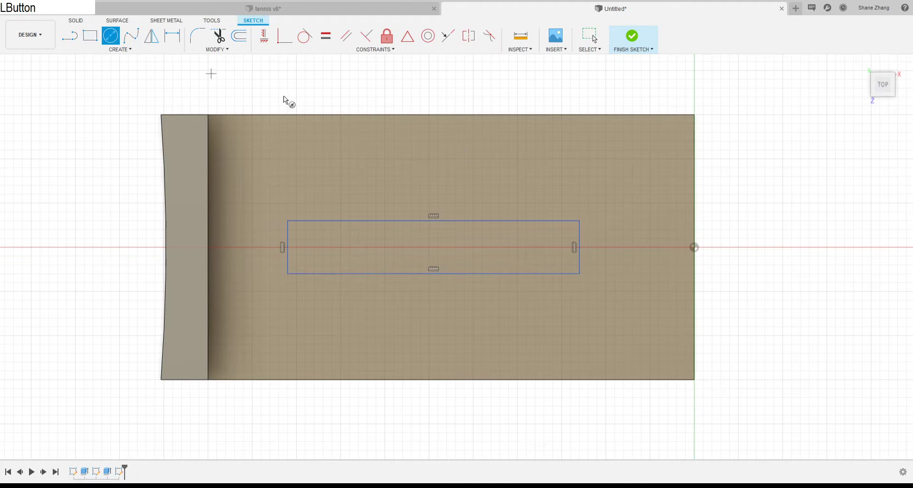
left_click(578, 247)
left_click(580, 220)
left_click(287, 247)
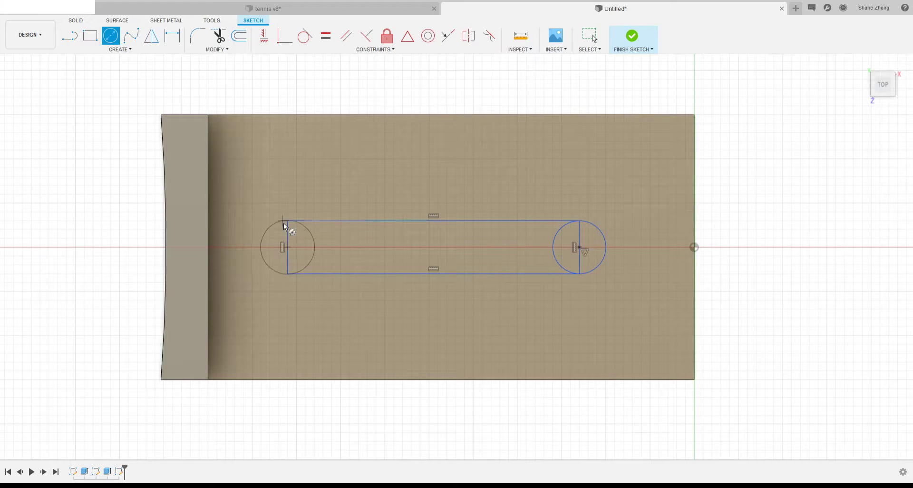
left_click(288, 221)
key("Escape")
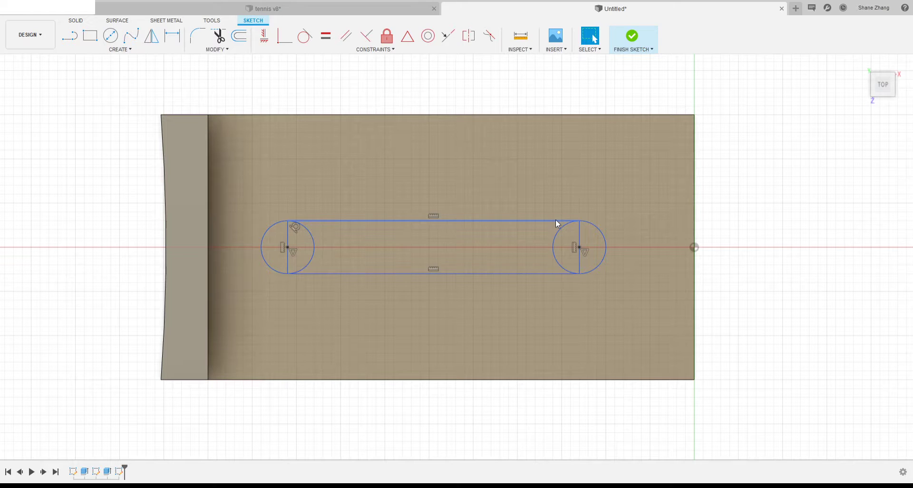
Shift the slot outline off the axis and add a horizontal construction line from the origin to beyond the block's curved end
left_click(556, 219)
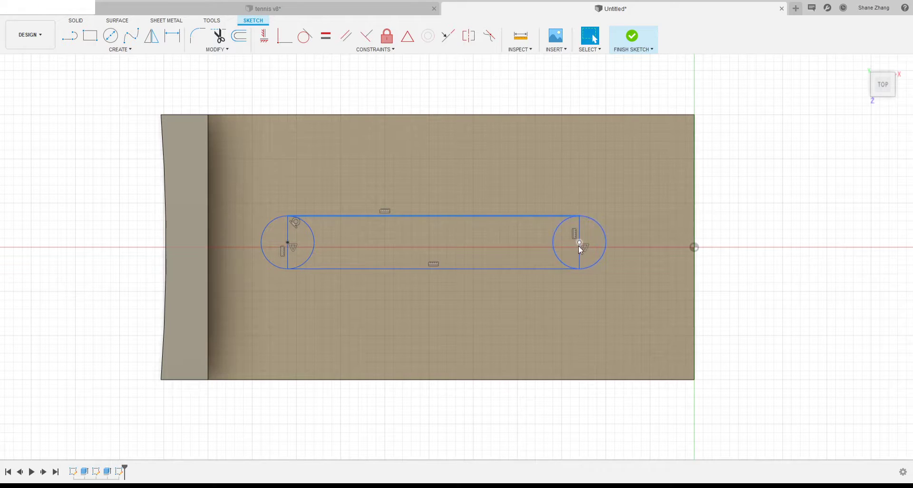
mouse_move(578, 245)
left_mouse_down()
mouse_move(577, 190)
mouse_move(570, 214)
mouse_move(648, 240)
mouse_move(598, 239)
left_mouse_up()
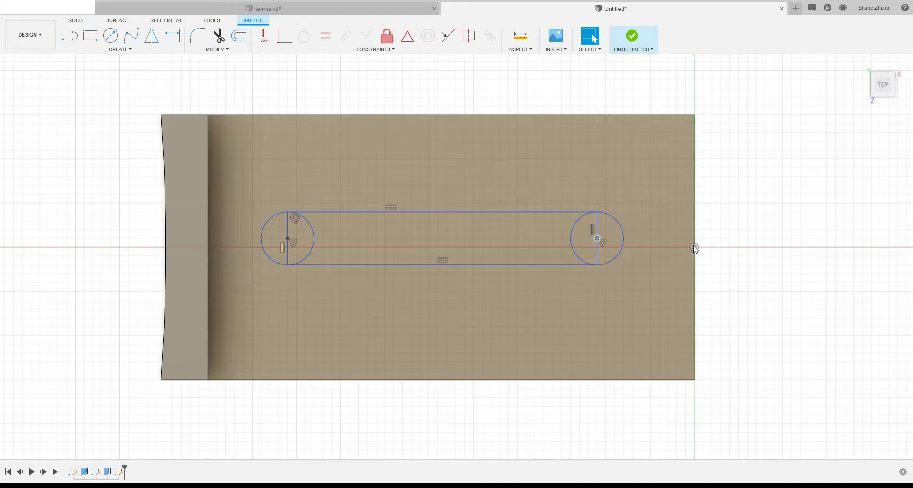
left_click(69, 41)
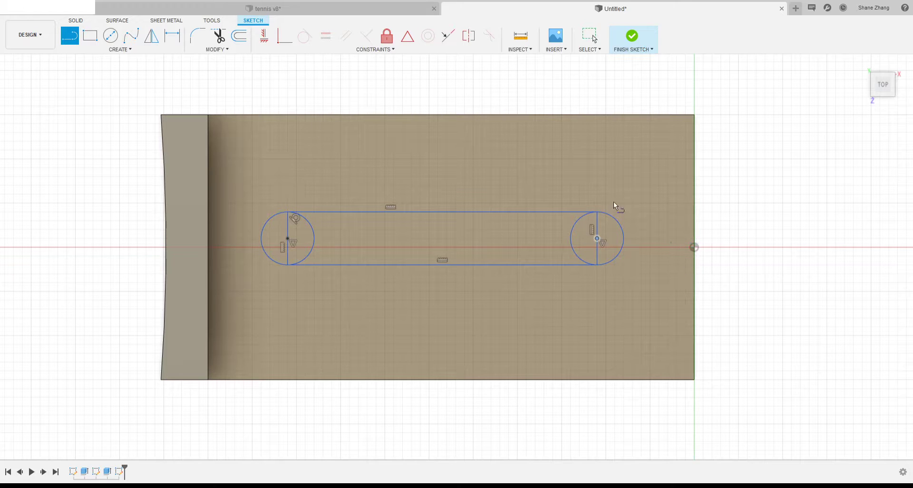
left_click(67, 40)
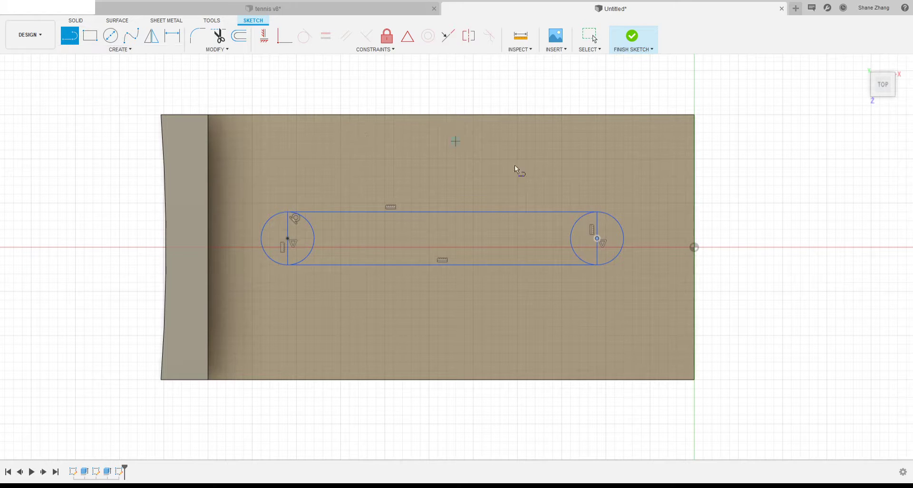
left_click(694, 246)
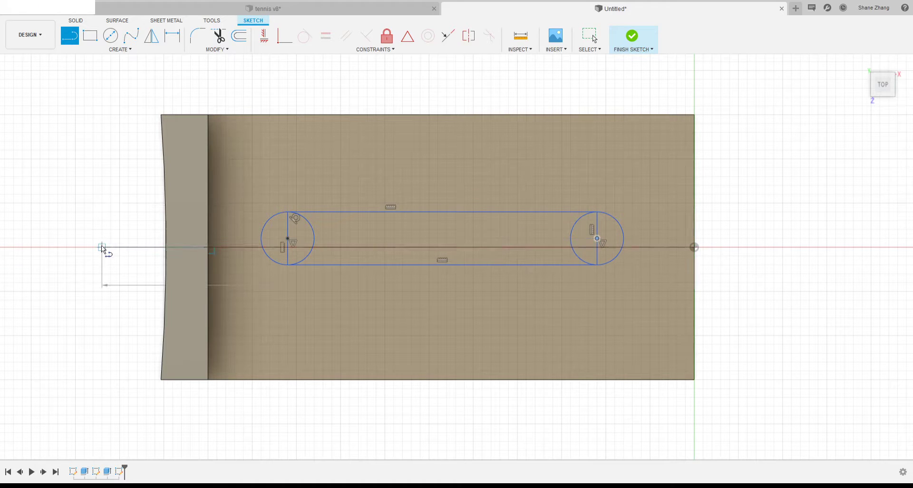
left_click(101, 247)
key("Escape")
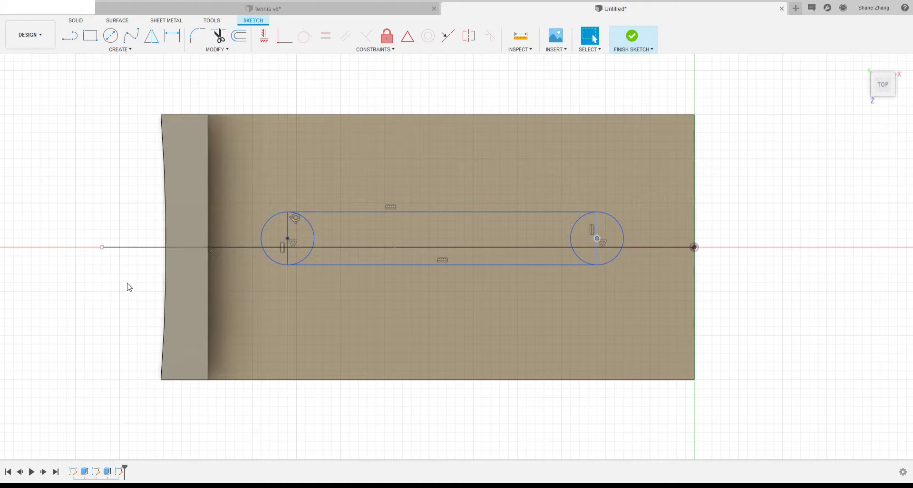
right_click(140, 253)
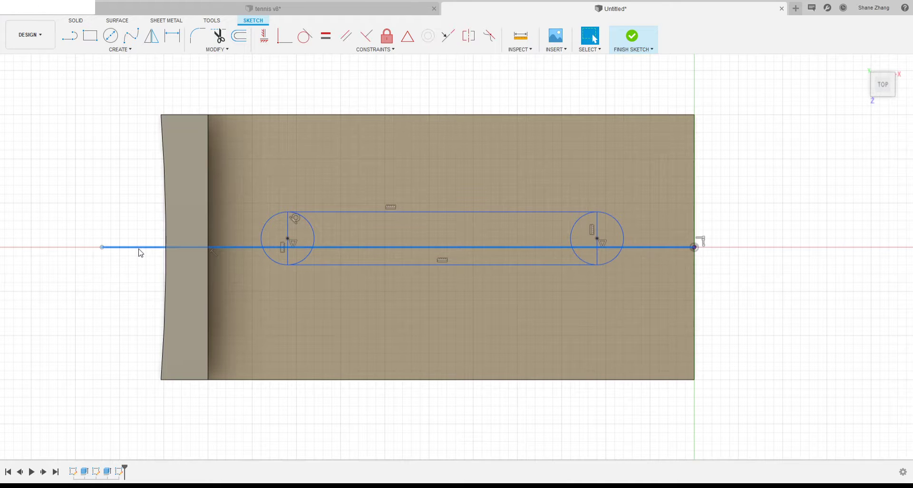
left_click(139, 321)
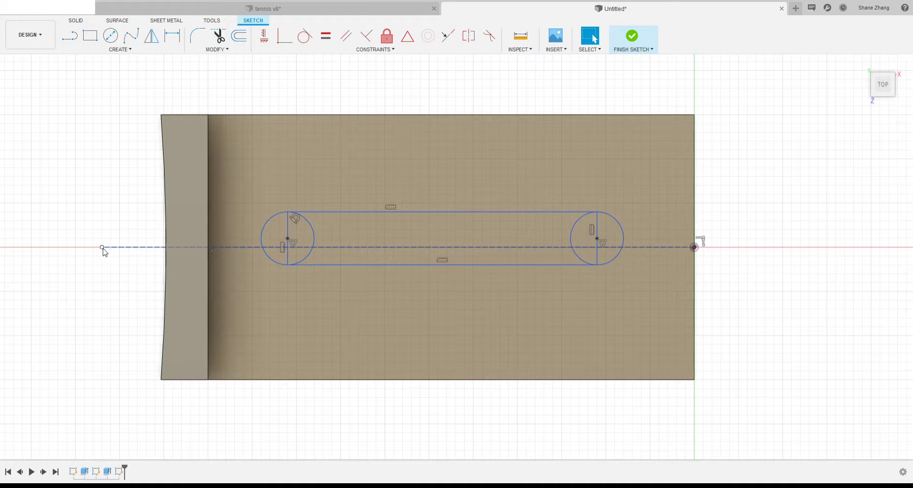
Adjust the construction line's free end along the horizontal axis, keeping it beyond the block's curved end
left_click_drag(103, 248, 68, 286)
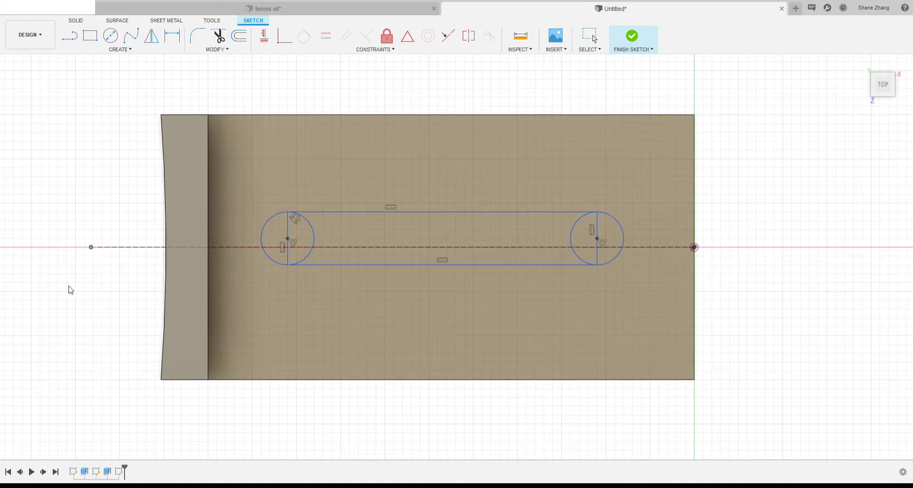
left_click(128, 206)
scroll(130, 238, "up", 3)
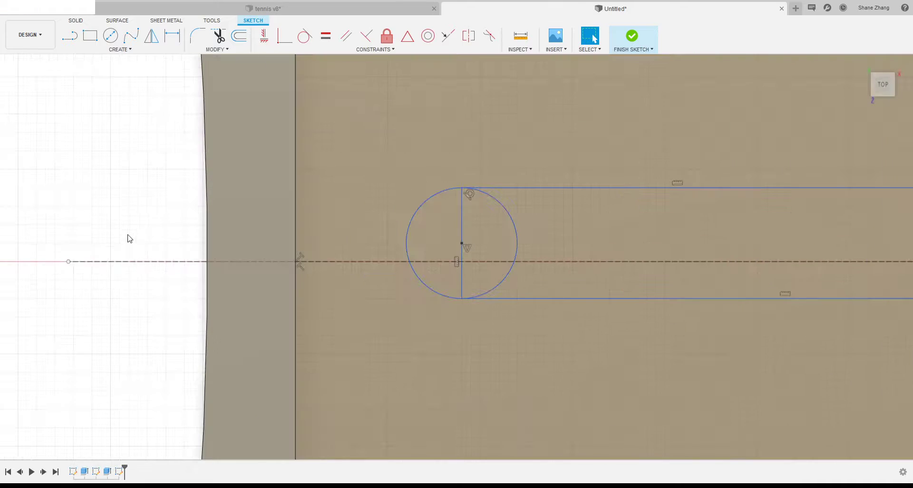
scroll(88, 258, "down", 2)
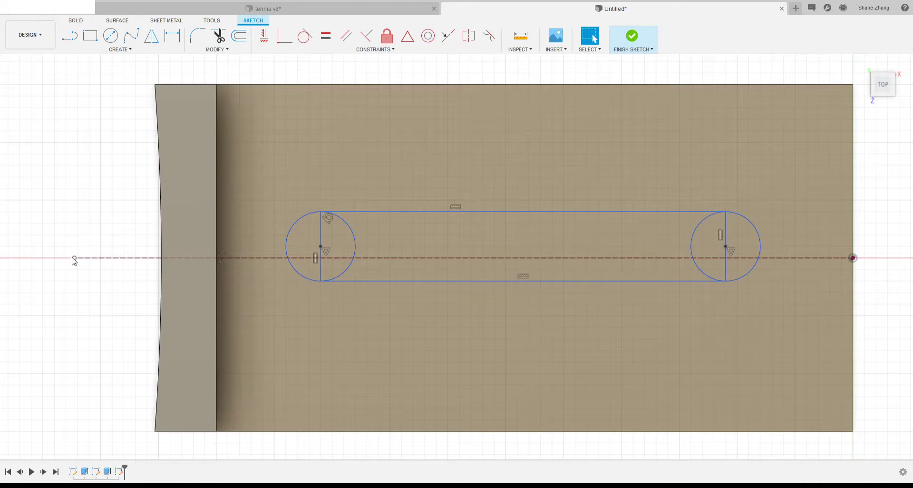
mouse_move(74, 258)
left_mouse_down()
mouse_move(253, 258)
mouse_move(85, 260)
left_mouse_up()
scroll(47, 265, "down", 2)
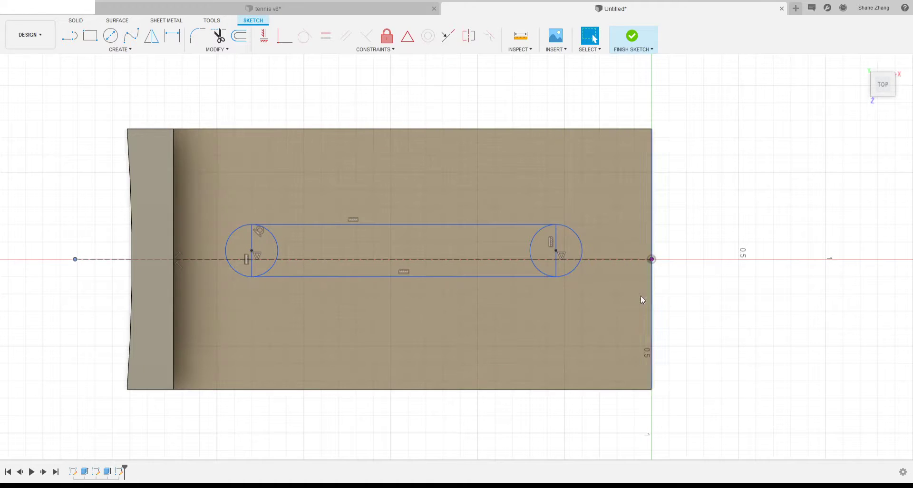
scroll(98, 285, "up", 3)
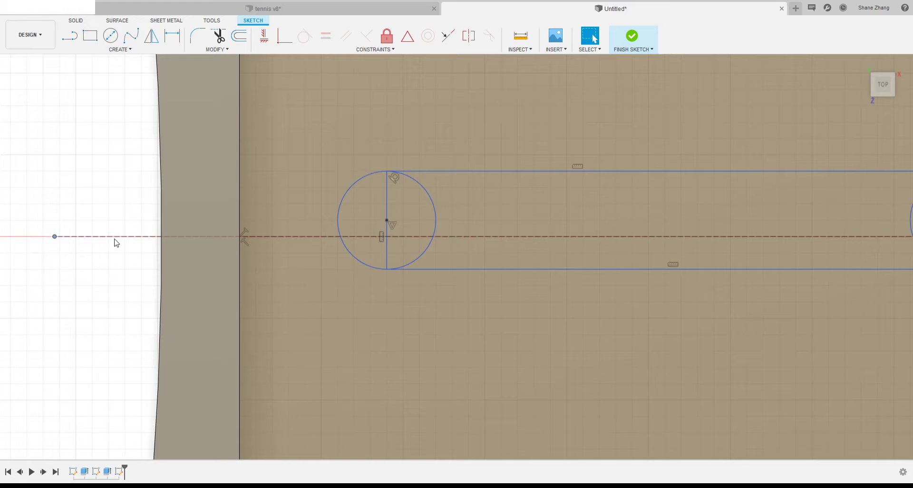
left_click(95, 286)
scroll(92, 287, "down", 1)
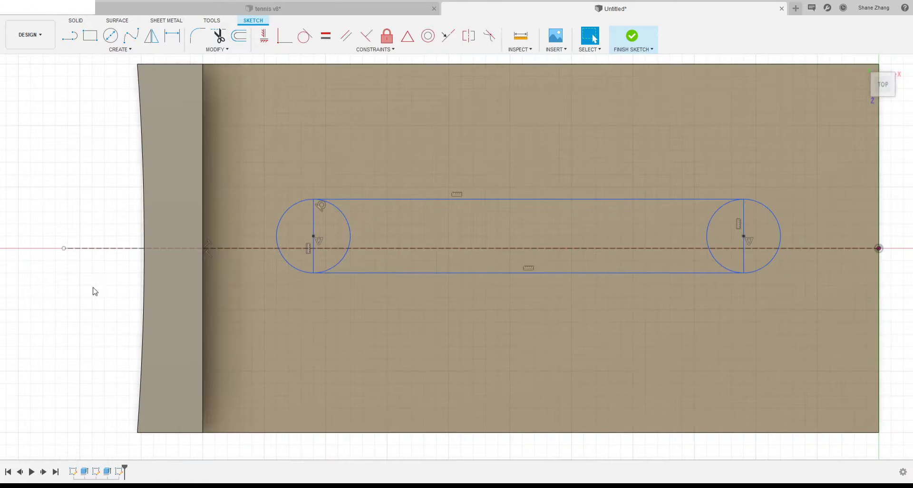
scroll(97, 292, "down", 1)
Shorten the slot outline and attach its circle centres to the construction line
left_click(253, 249)
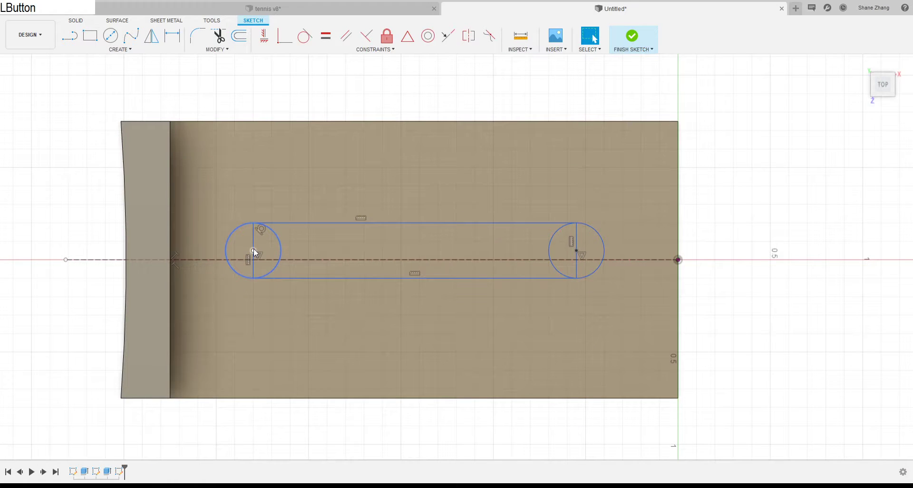
mouse_move(253, 249)
left_mouse_down()
mouse_move(265, 218)
mouse_move(305, 200)
left_mouse_up()
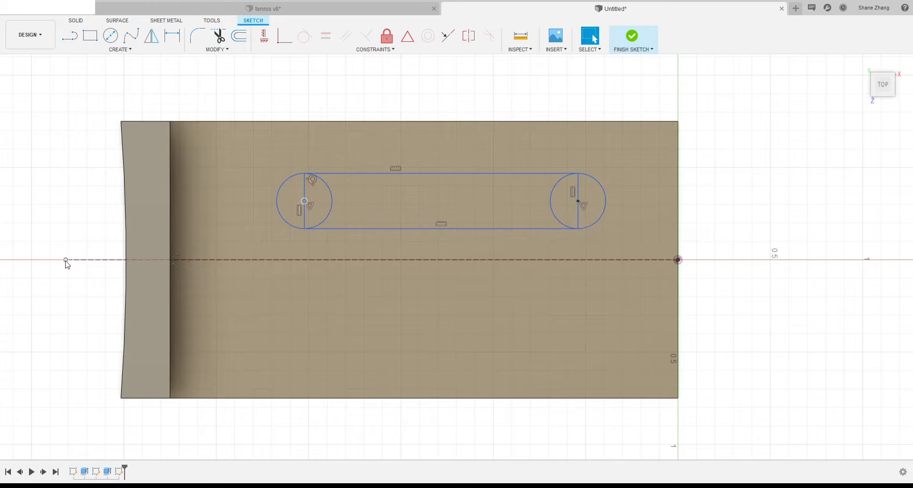
left_click_drag(67, 261, 69, 260)
left_click_drag(578, 200, 563, 259)
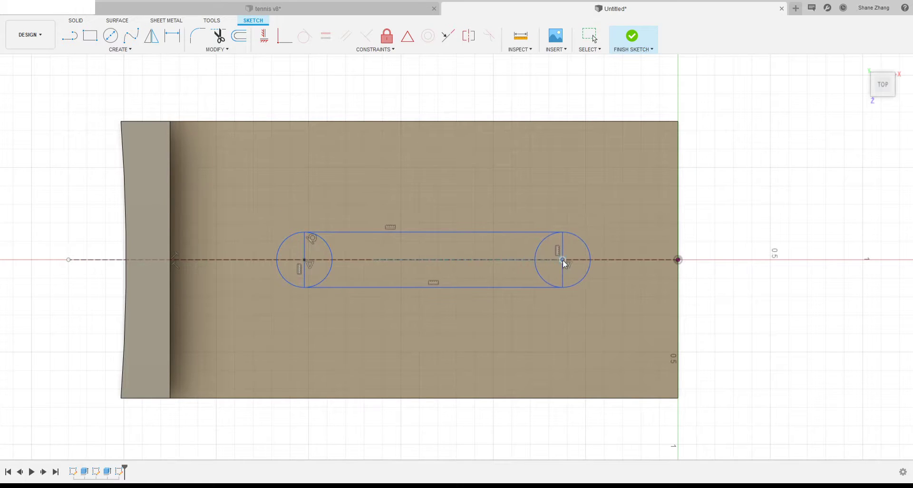
left_click(712, 221)
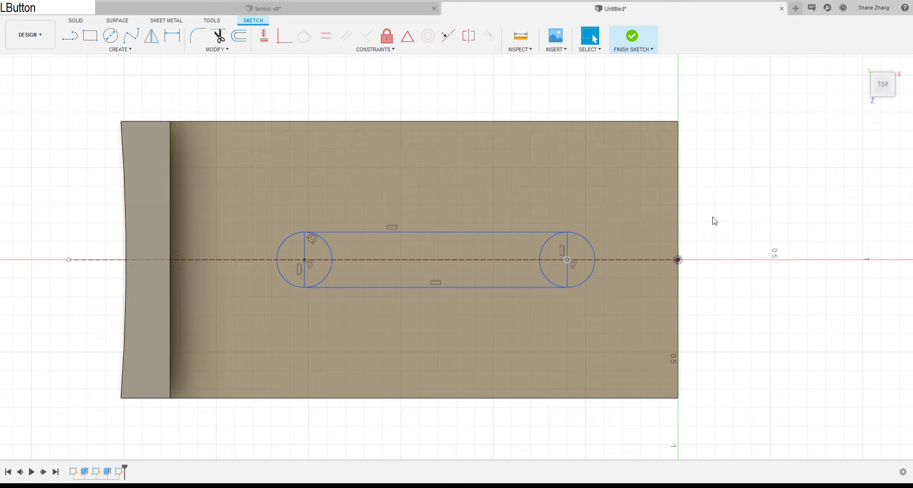
left_click_drag(568, 261, 548, 257)
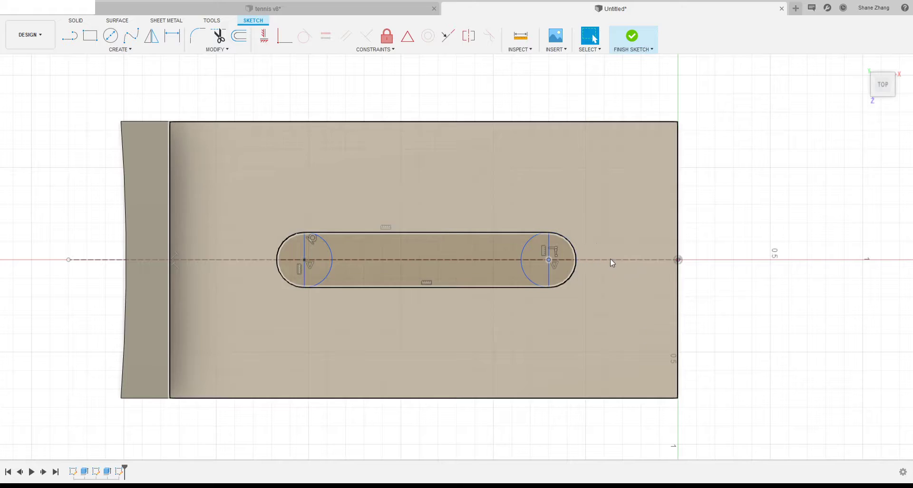
Hide the solid block so that only the slot sketch is displayed
scroll(604, 260, "down", 3)
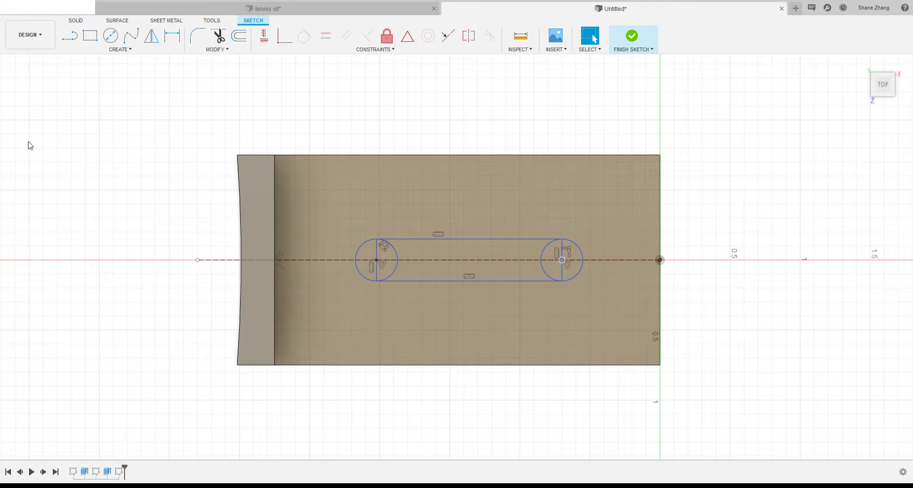
left_click(32, 138)
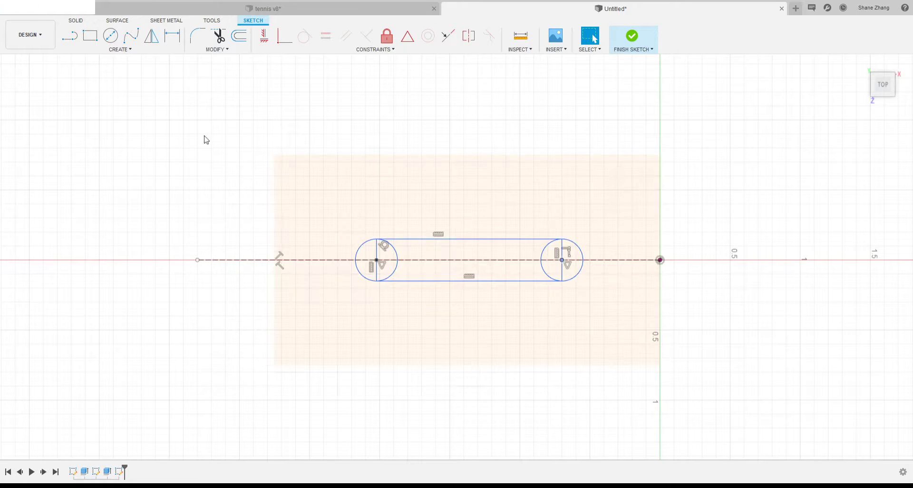
left_click(578, 222)
scroll(601, 233, "up", 2)
left_click(459, 119)
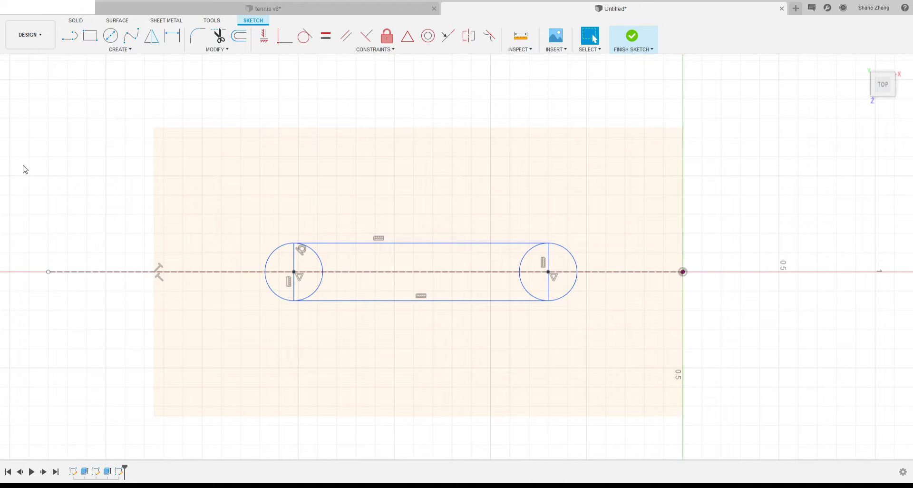
Widen the slot outline symmetrically about the construction line and lengthen it toward the flat end by moving that end's circle centre
left_click(548, 271)
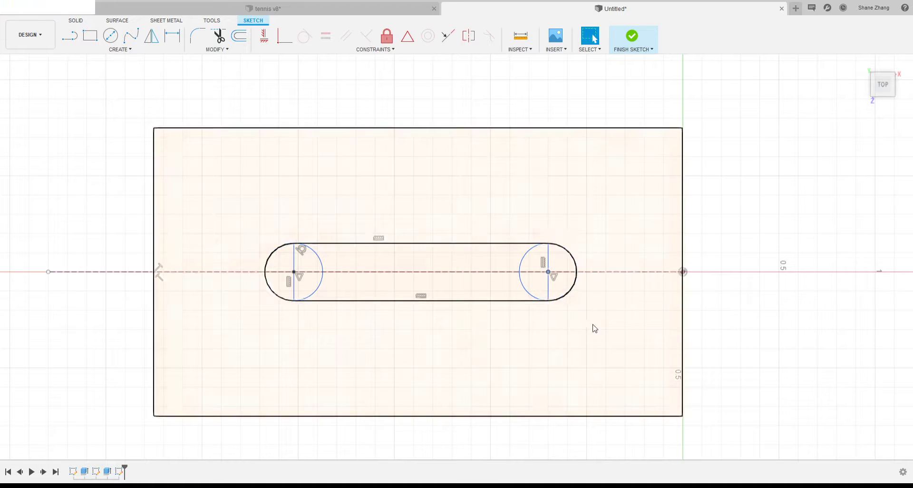
left_click(293, 273)
left_click_drag(389, 250, 390, 213)
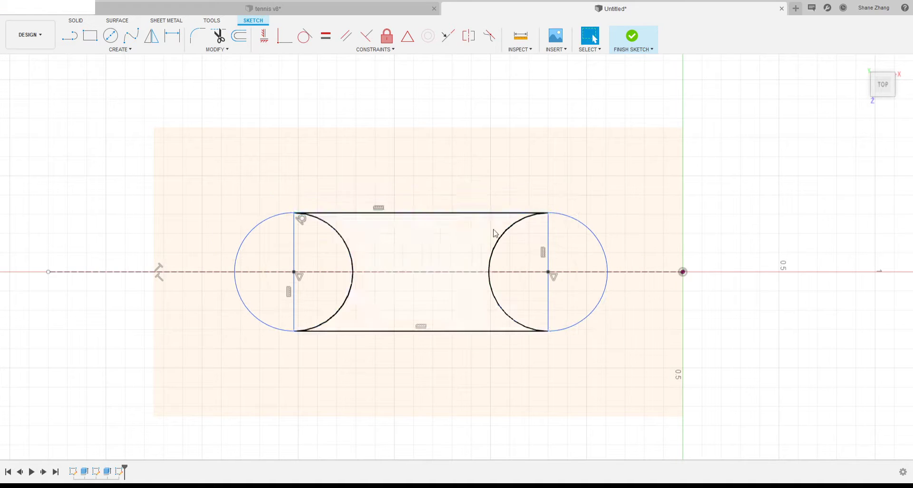
left_click_drag(547, 273, 631, 272)
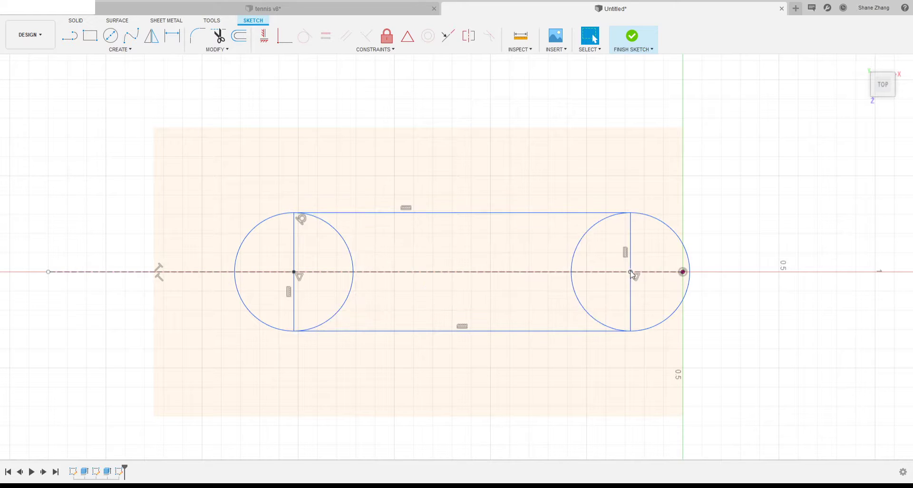
left_click_drag(631, 213, 608, 237)
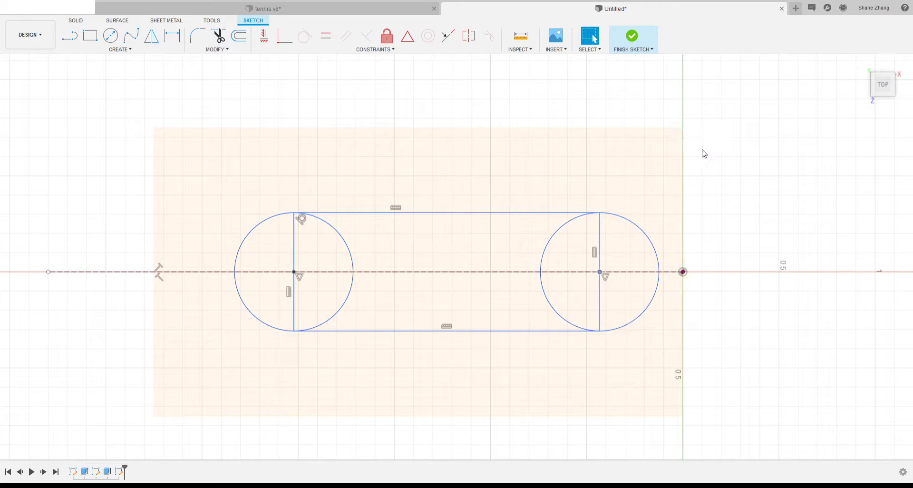
Switch to the tennis v8 design and examine the width dimension of the outer slot
left_click(367, 6)
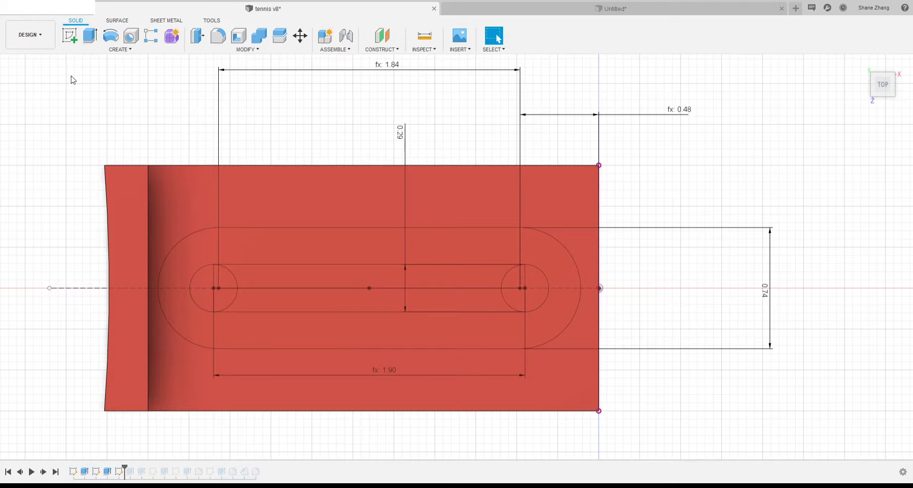
left_click(23, 91)
left_click(60, 97)
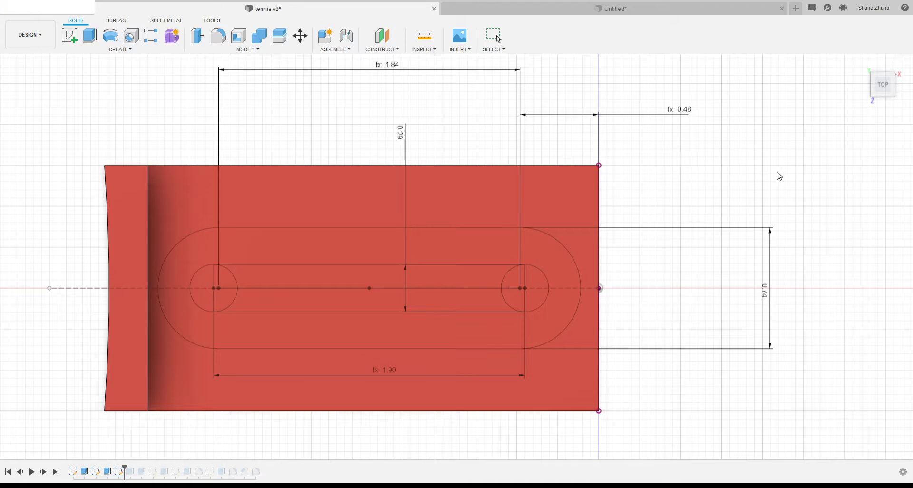
left_click(828, 190)
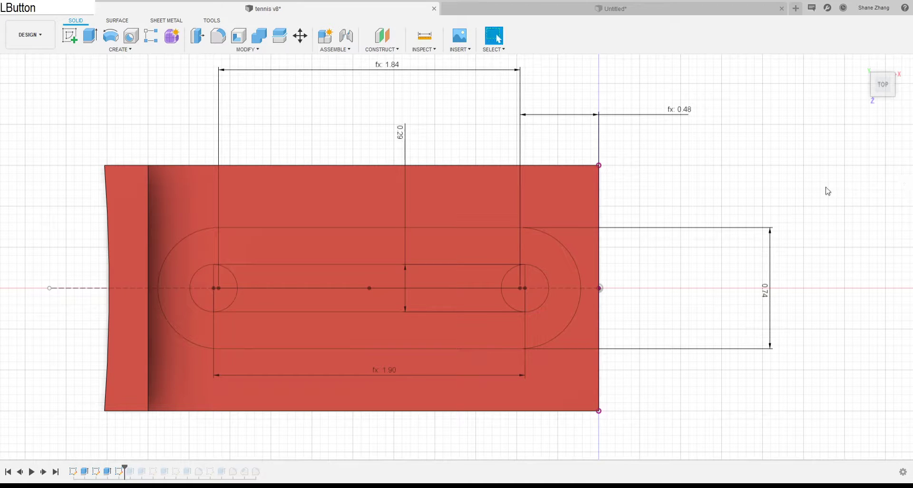
left_click(768, 286)
right_click(770, 294)
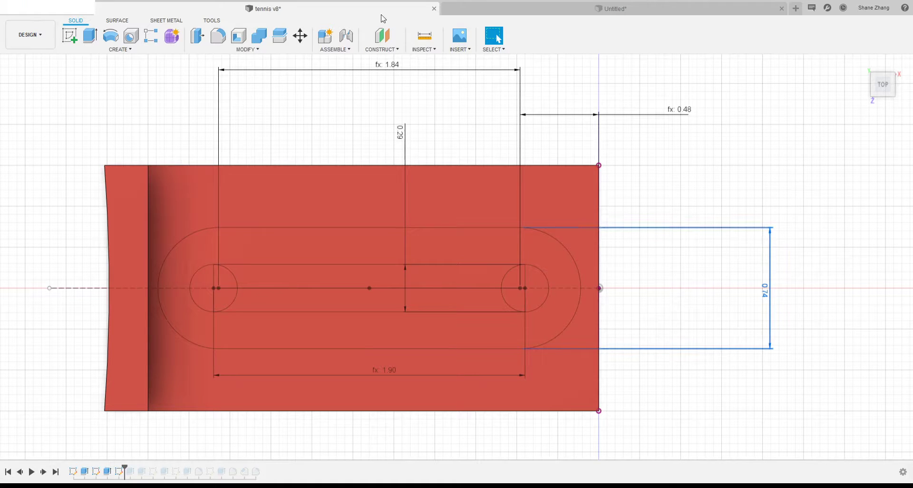
Return to the untitled design and dimension the slot's width between its two straight edges as 0.74
left_click(551, 9)
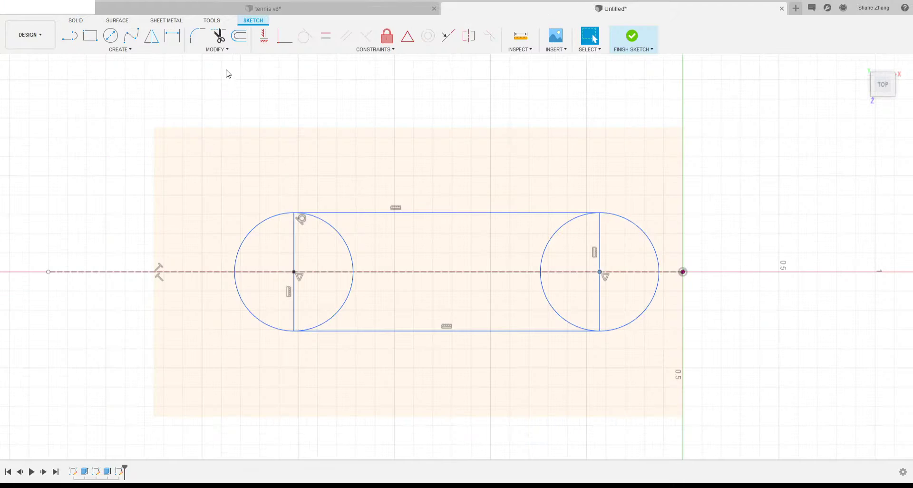
left_click(172, 36)
left_click(561, 213)
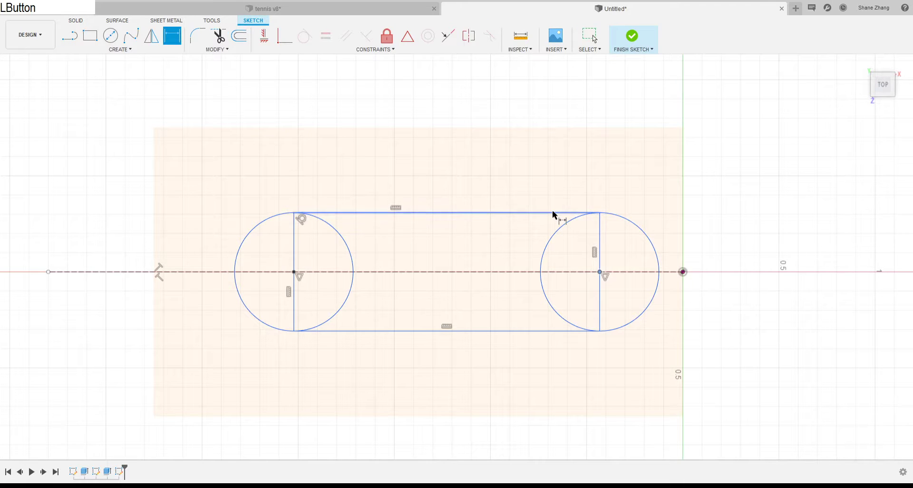
left_click(507, 331)
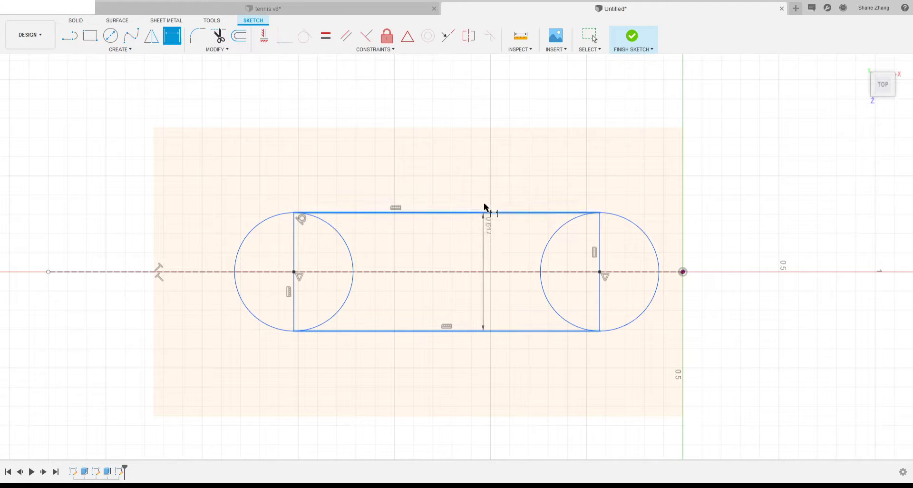
left_click(733, 249)
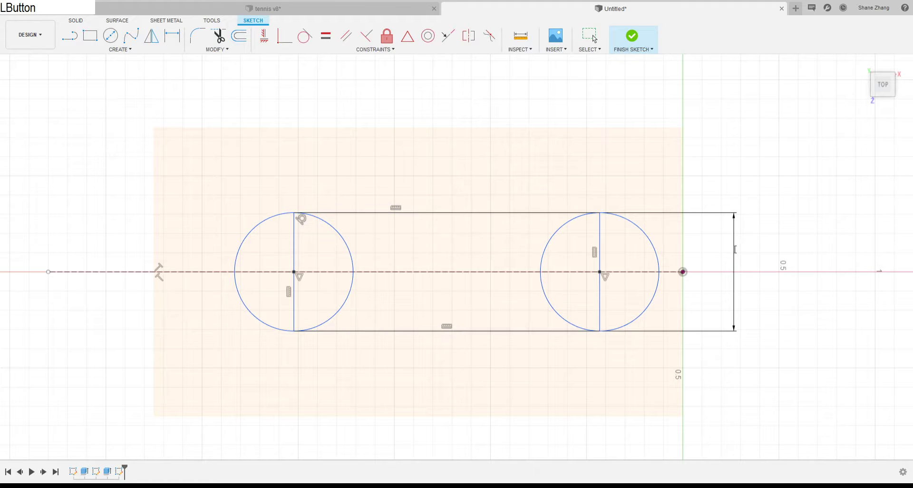
type("0.74")
key("Return")
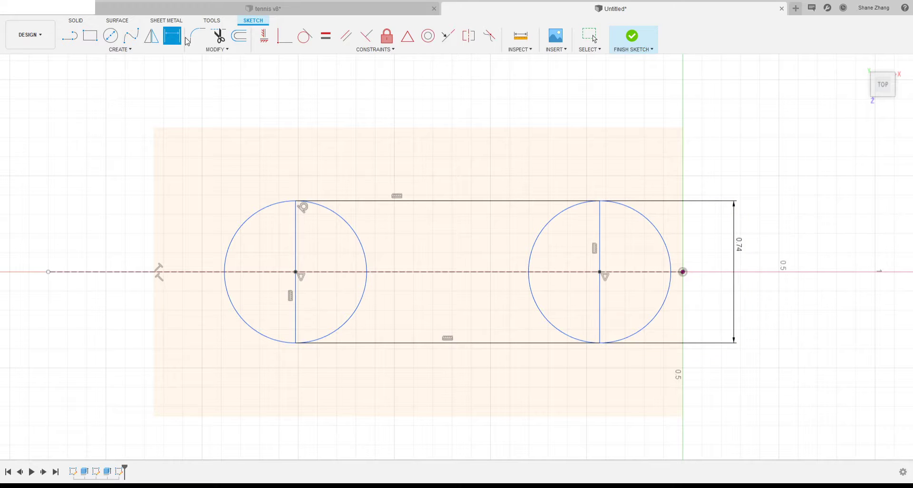
Check the slot's centre spacing in the tennis v8 design and dimension the new slot's circle centres 1.9 apart
left_click(110, 9)
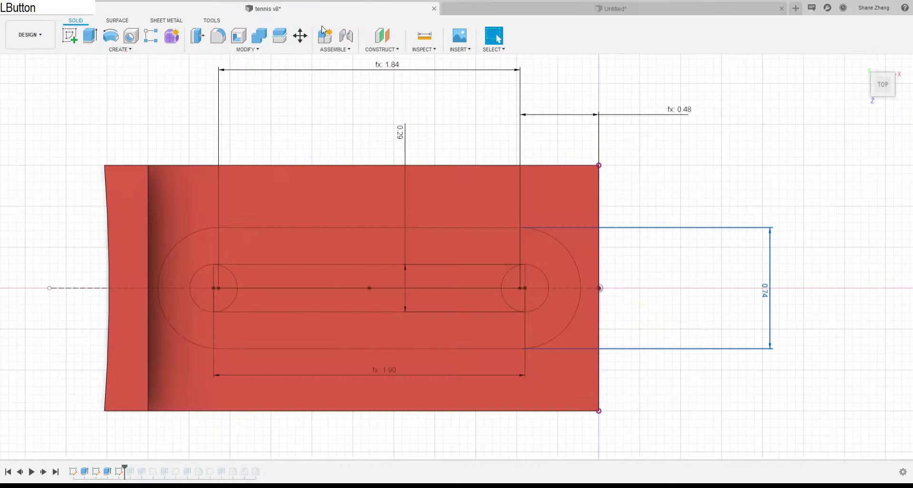
scroll(553, 289, "up", 2)
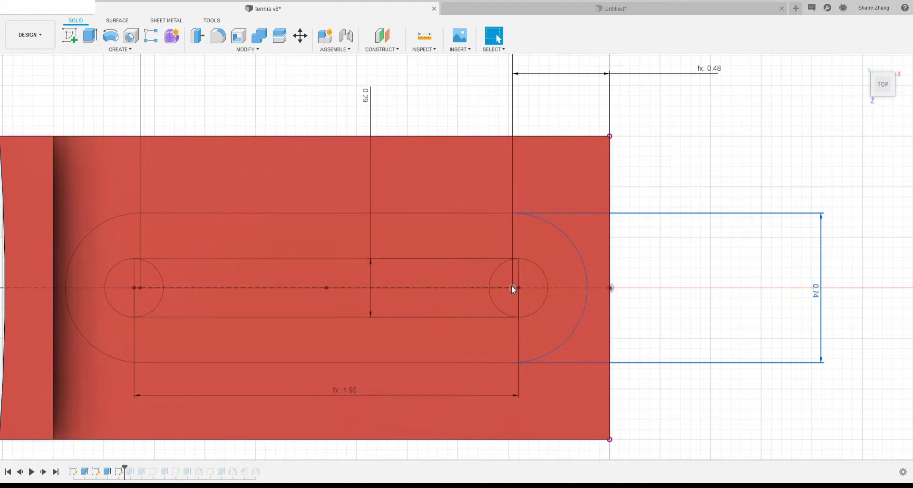
scroll(514, 288, "down", 1)
scroll(450, 132, "down", 1)
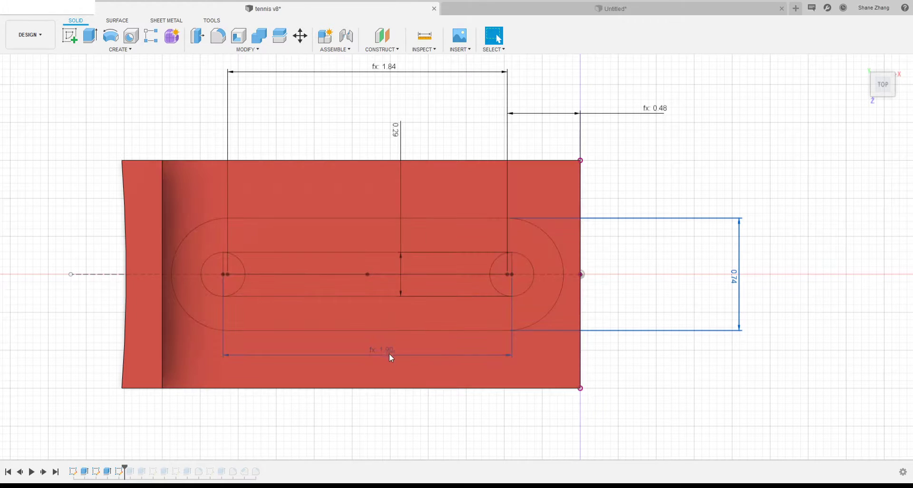
left_click(596, 11)
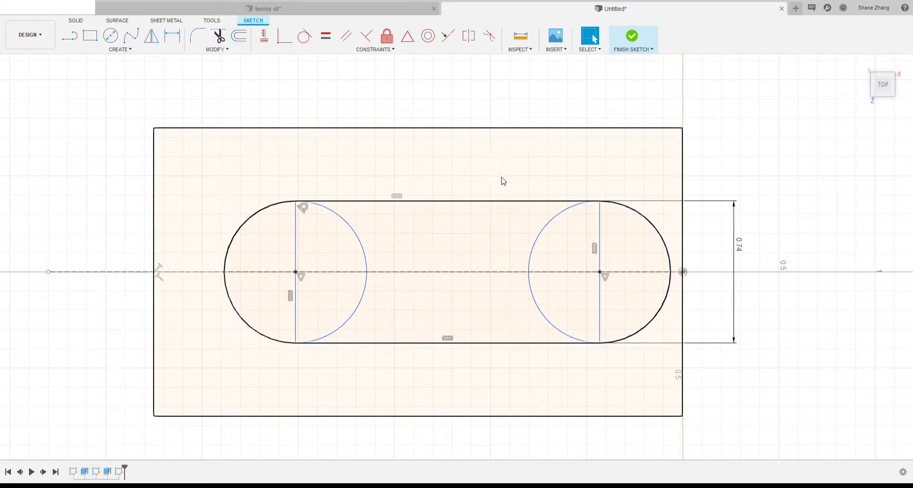
left_click(173, 35)
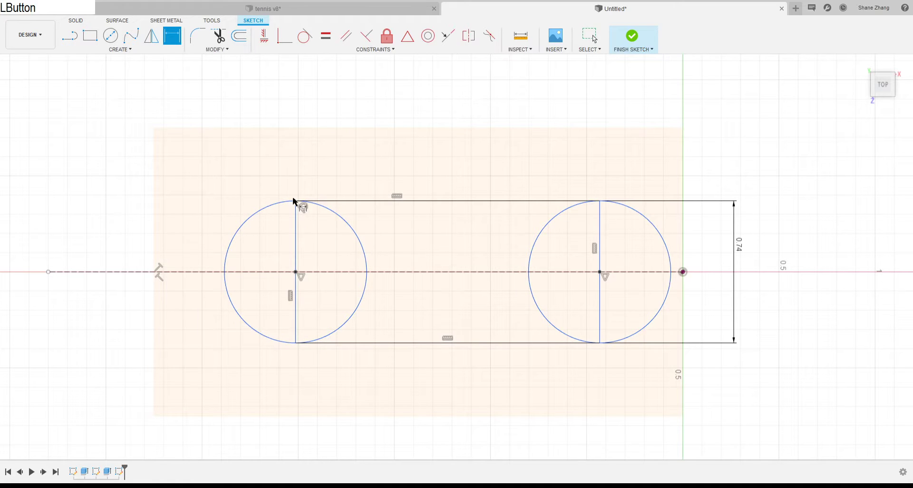
left_click(296, 272)
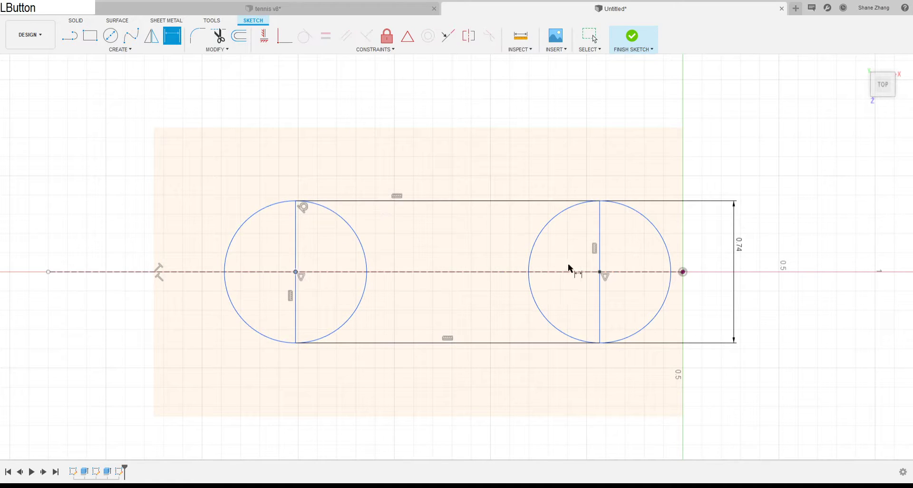
left_click(600, 273)
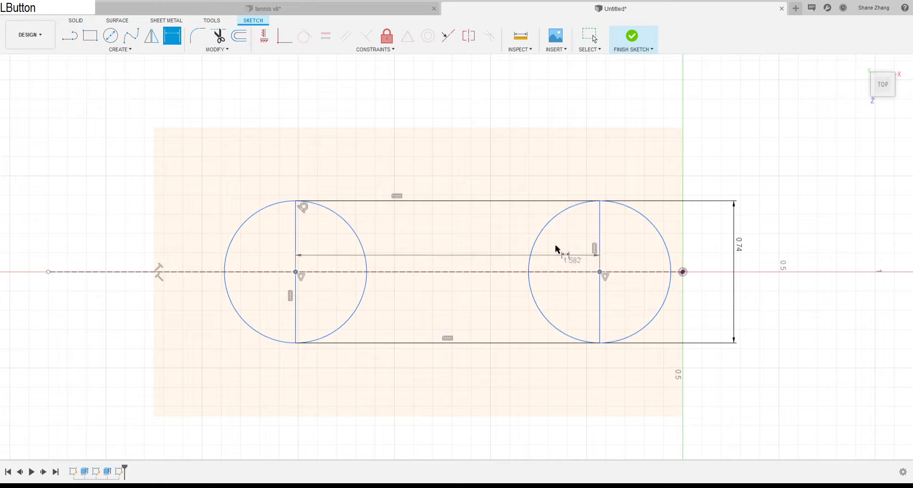
left_click(426, 98)
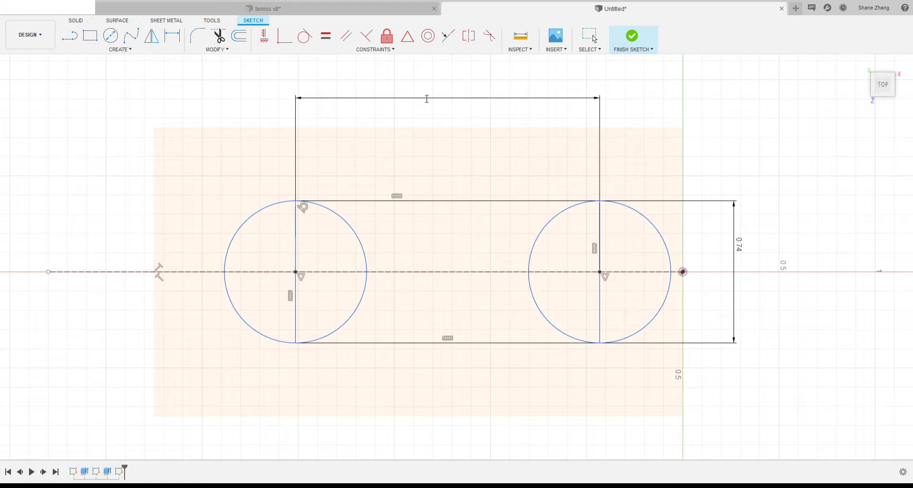
type("1.9")
key("Return")
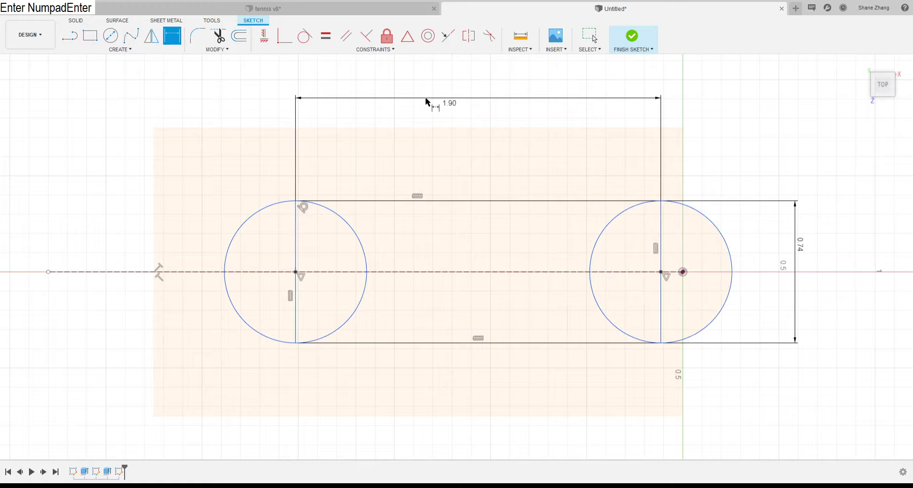
Examine how the slot's centre distance and width dimensions are defined in tennis v8, and return to the untitled design
left_click(255, 8)
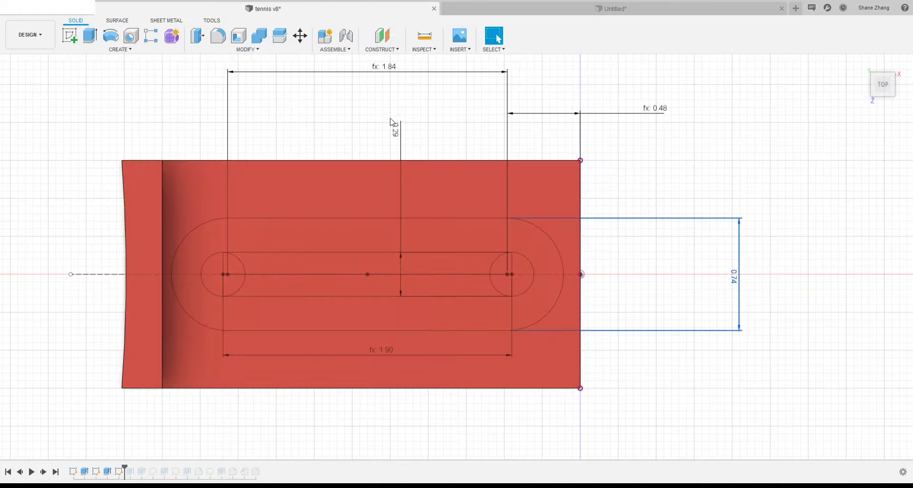
middle_click_drag(386, 113, 392, 158)
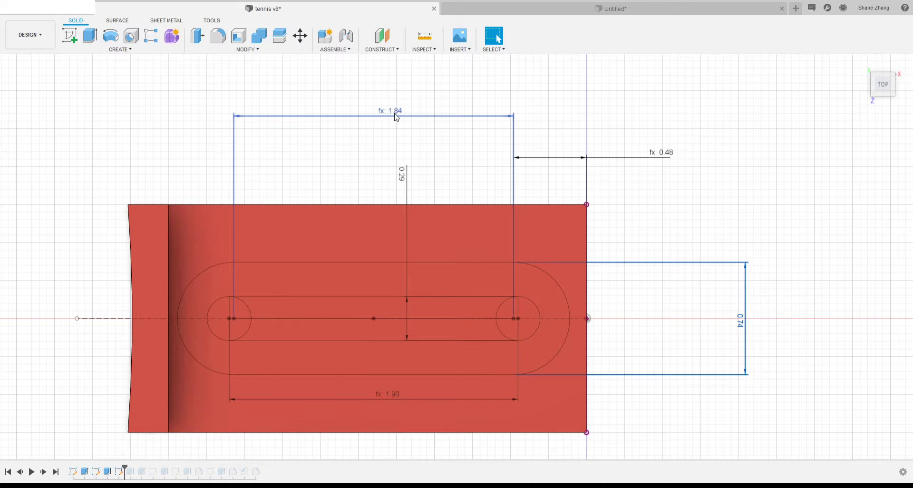
double_click(396, 115)
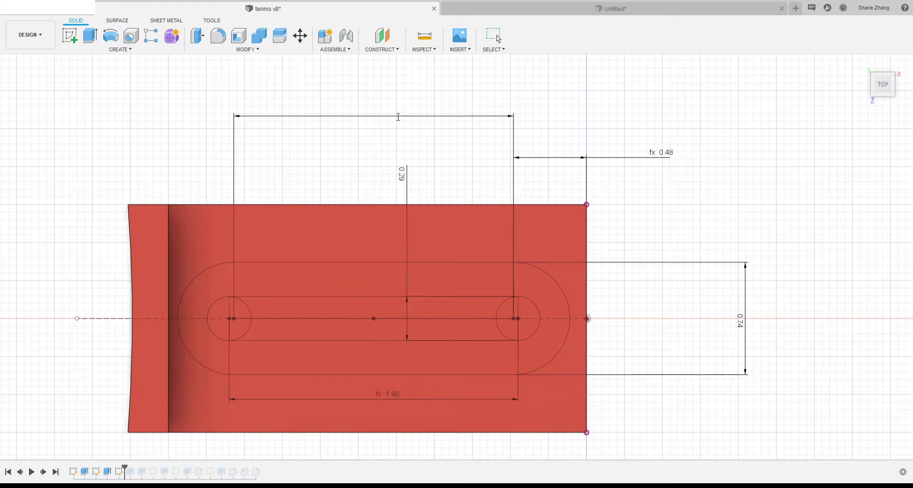
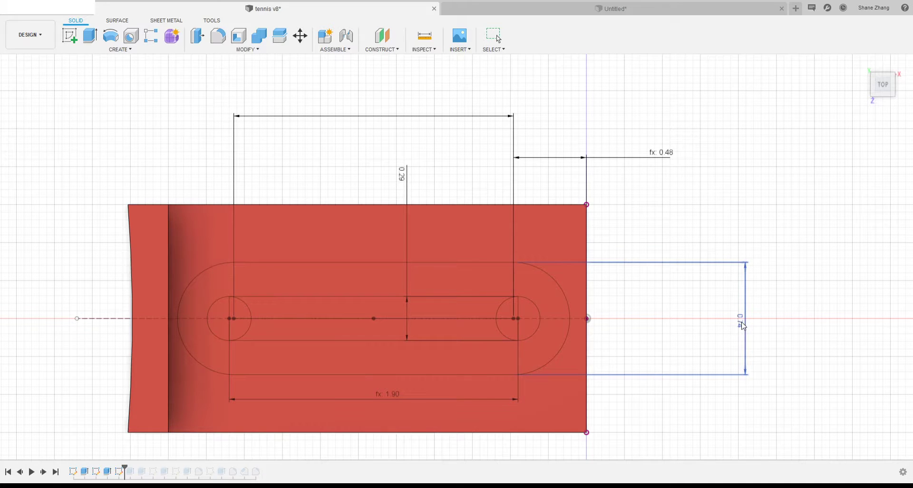
left_click(760, 233)
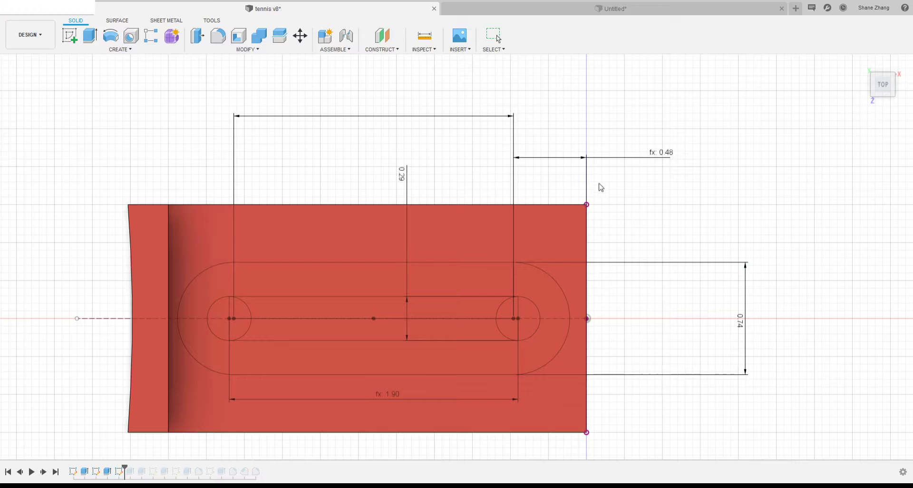
key("Escape")
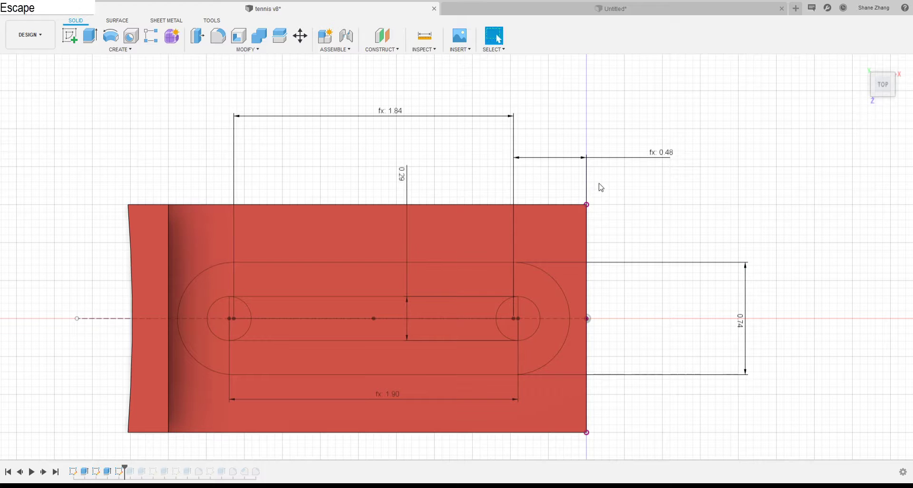
left_click(742, 322)
left_click(741, 326)
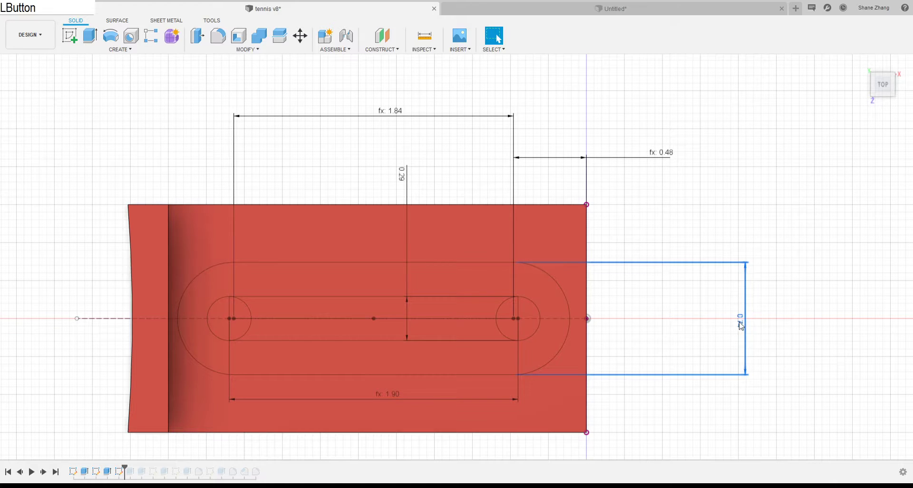
double_click(740, 322)
left_click(773, 323)
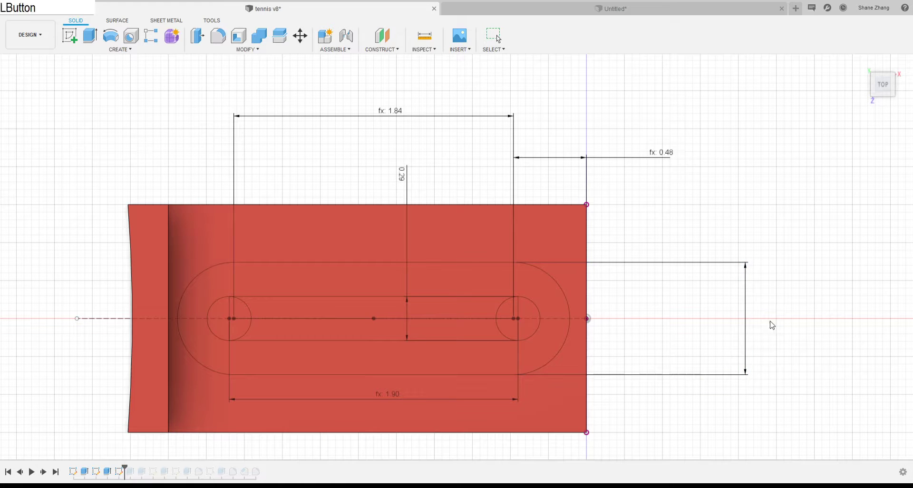
left_click(789, 293)
left_click(743, 312)
left_click(616, 8)
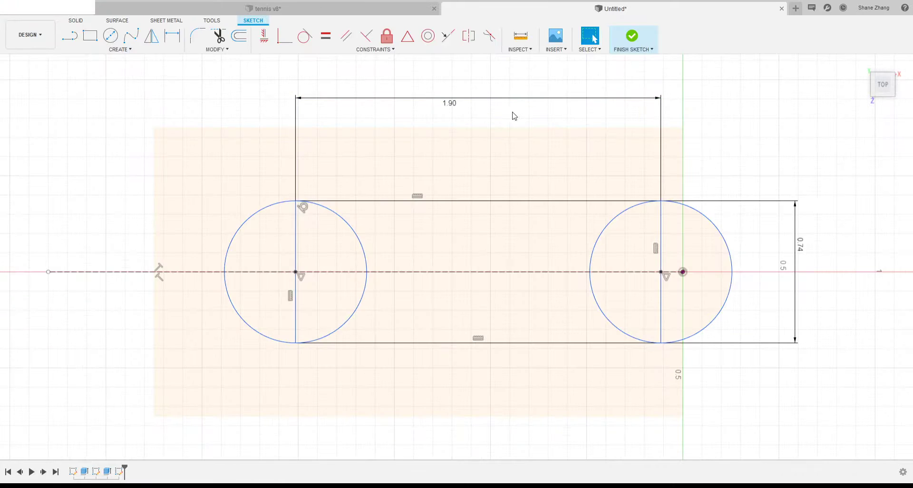
Try defining the distance between the slot's circle centres as 2.6 minus the slot's width dimension
left_click_drag(452, 104, 490, 123)
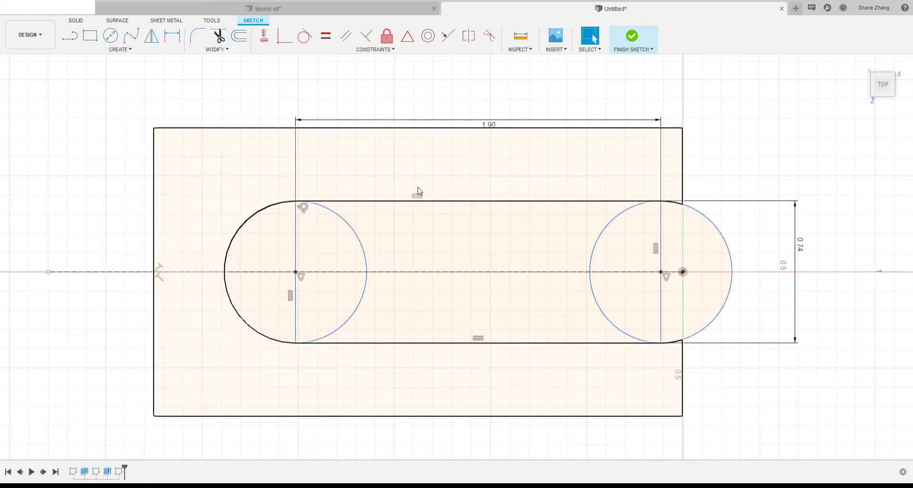
scroll(253, 306, "down", 2)
scroll(497, 329, "up", 1)
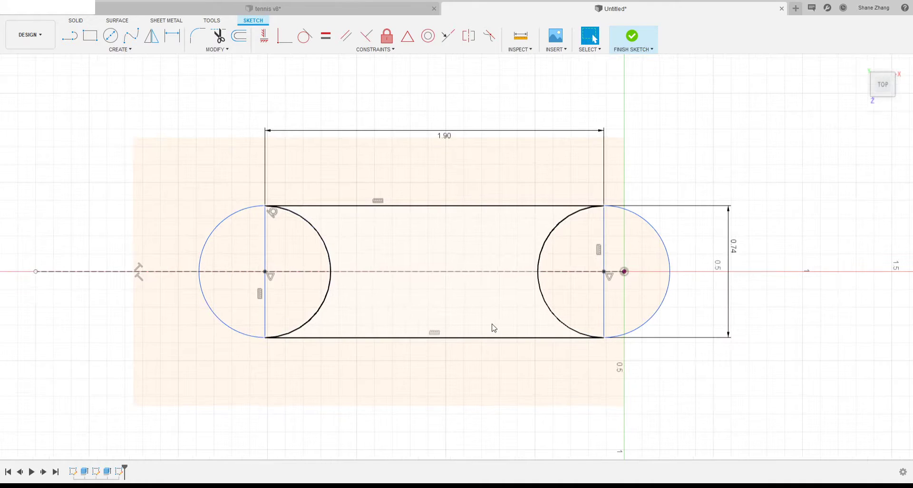
double_click(446, 135)
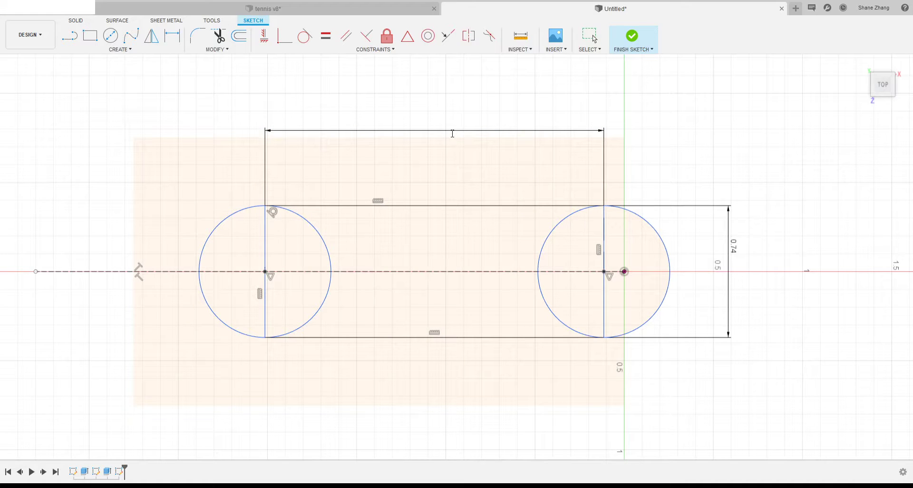
type("2.6-")
left_click(735, 253)
key("Return")
left_click(476, 98)
scroll(565, 226, "down", 2)
scroll(477, 138, "up", 3)
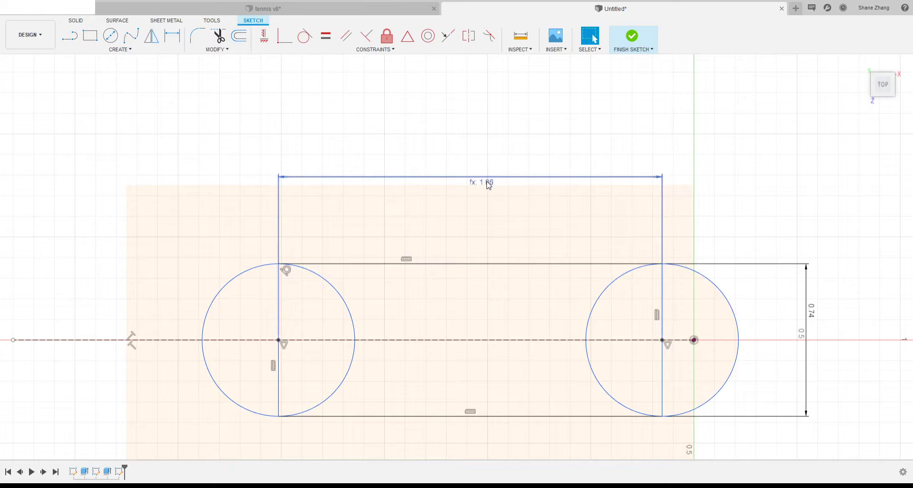
Move the centre-distance dimension just above the slot outline and set its value to 1.9
left_click_drag(485, 181, 471, 155)
scroll(483, 142, "up", 1)
scroll(477, 143, "down", 2)
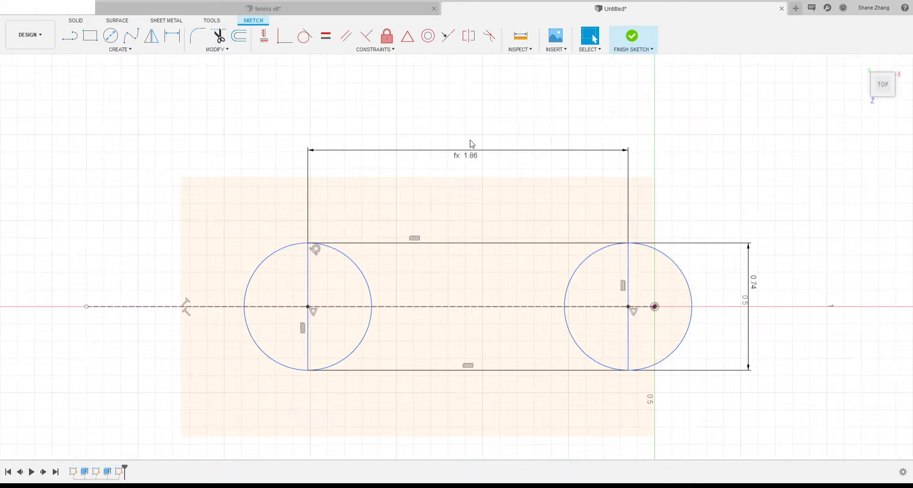
scroll(460, 152, "down", 2)
scroll(464, 160, "up", 3)
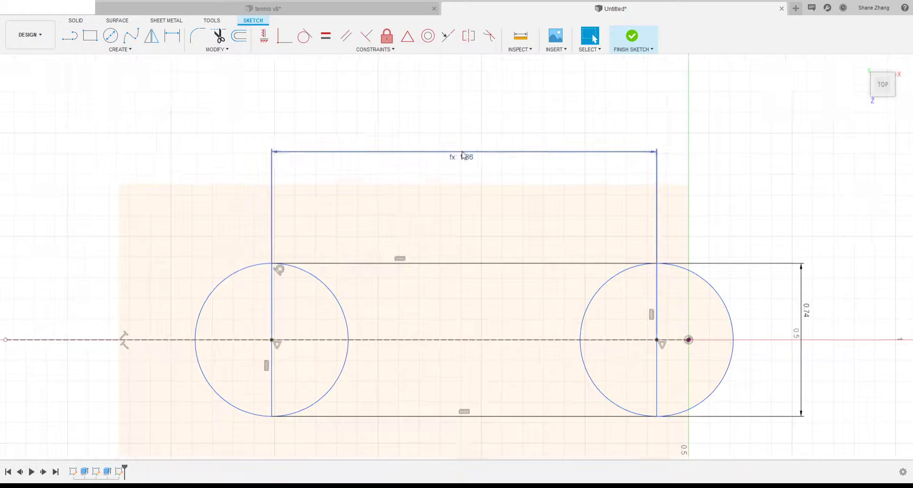
scroll(470, 171, "down", 3)
scroll(470, 171, "up", 3)
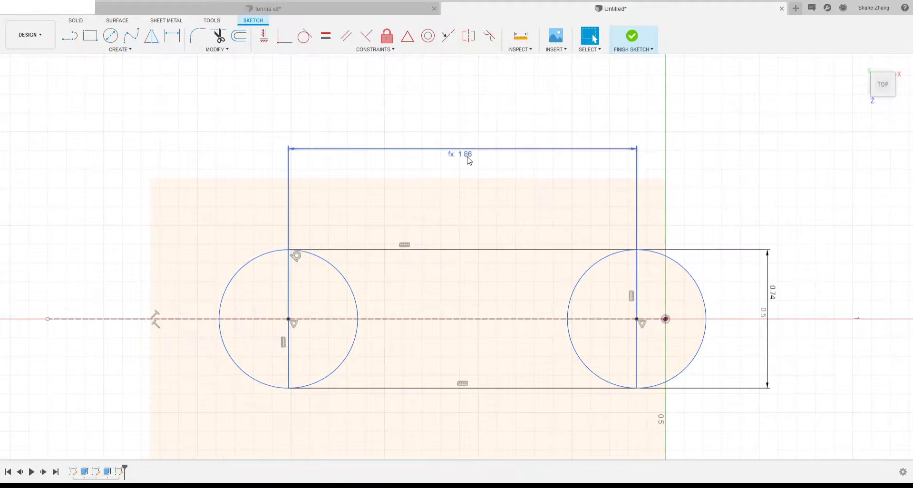
left_click_drag(471, 164, 472, 205)
double_click(479, 208)
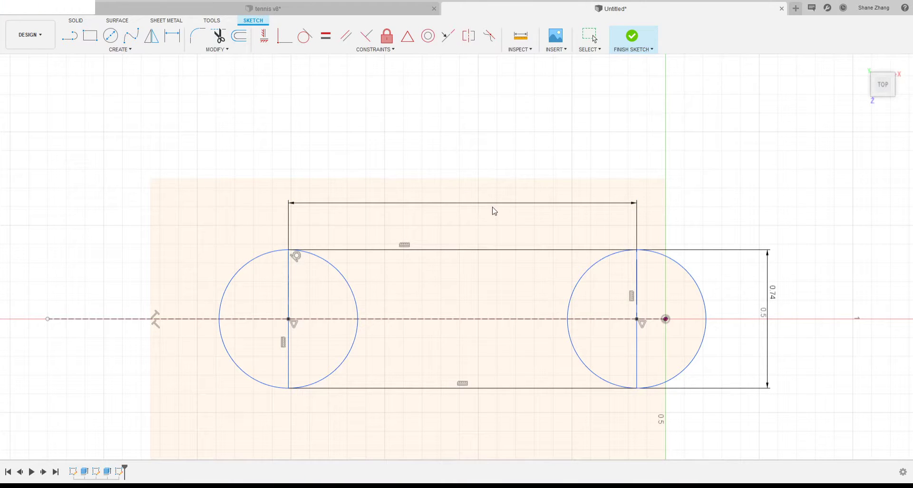
type("1.9")
key("Return")
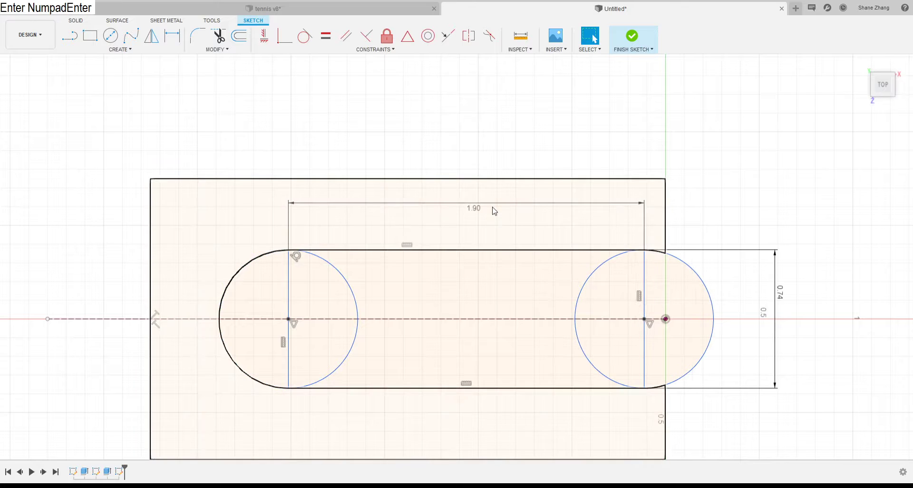
Compare the slot's placement with tennis v8 and shift the new slot outline along the construction line away from the flat end
left_click(486, 139)
left_click(347, 10)
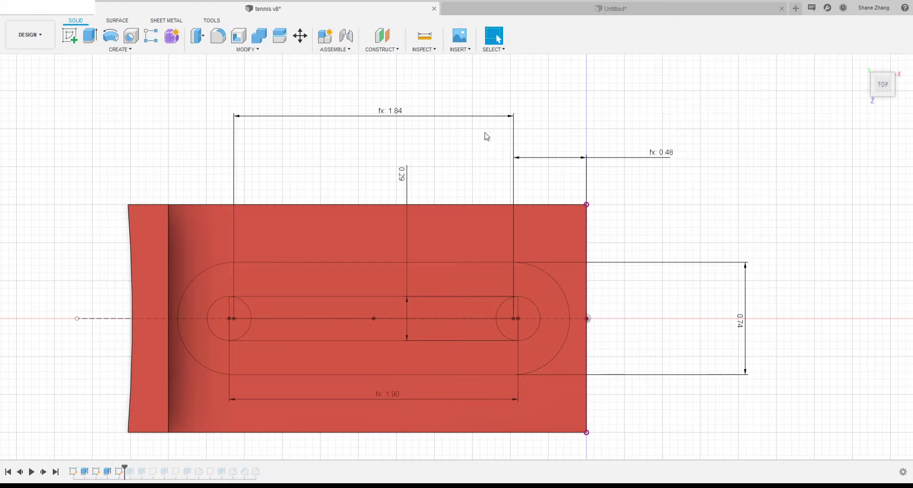
left_click(514, 8)
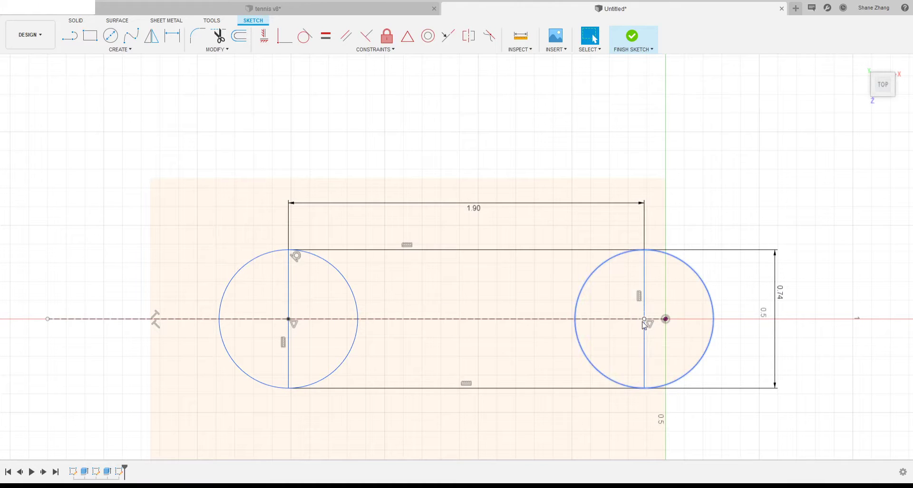
mouse_move(644, 325)
left_mouse_down()
mouse_move(473, 322)
mouse_move(720, 342)
mouse_move(476, 342)
mouse_move(605, 343)
left_mouse_up()
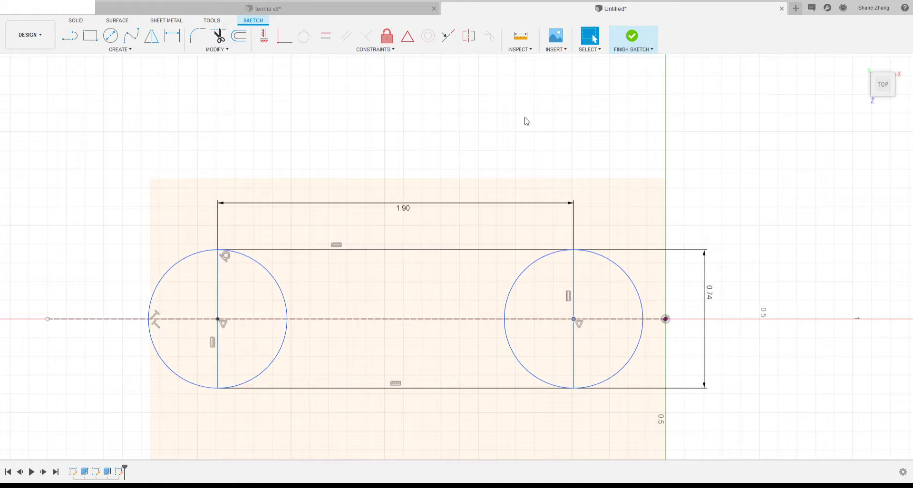
Check in tennis v8 how the slot's circle centre is dimensioned from the block's flat end, and return to the untitled design
left_click(414, 8)
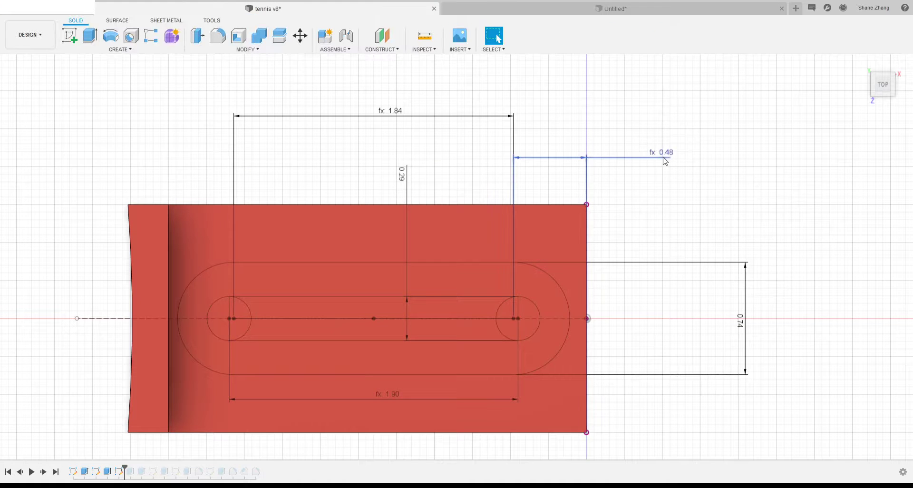
left_click_drag(665, 159, 676, 131)
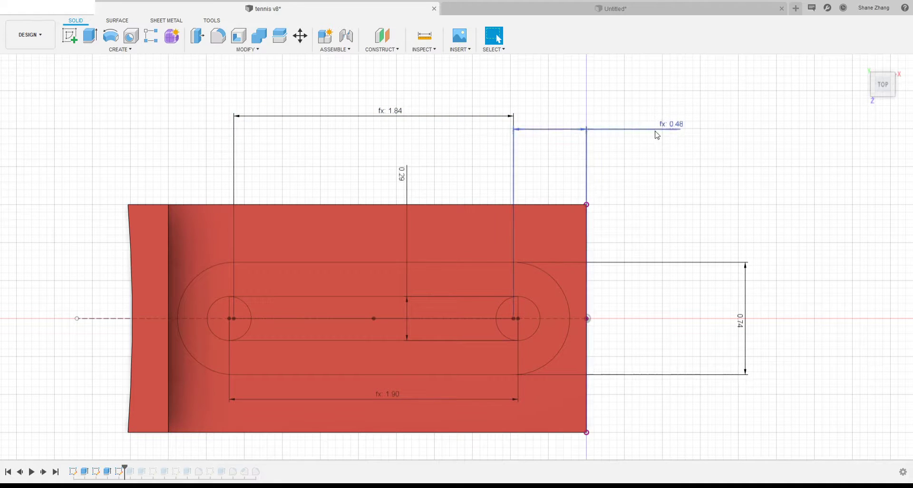
left_click(594, 10)
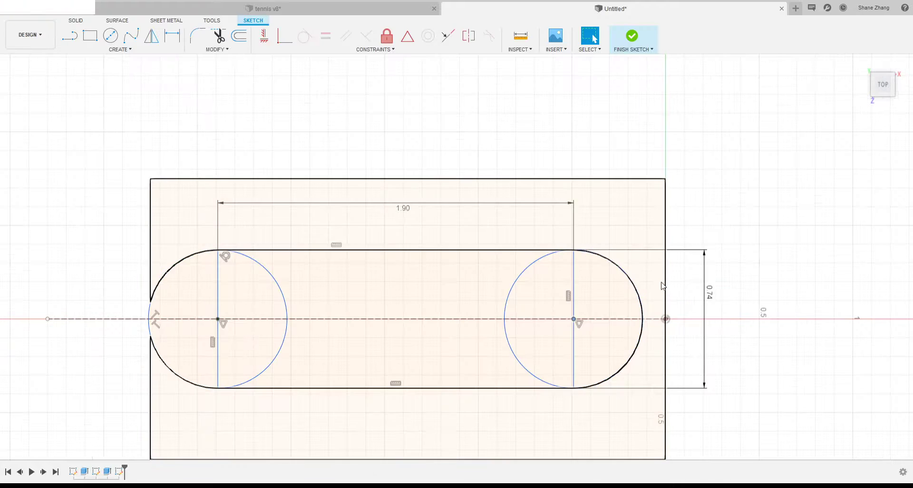
left_click(371, 8)
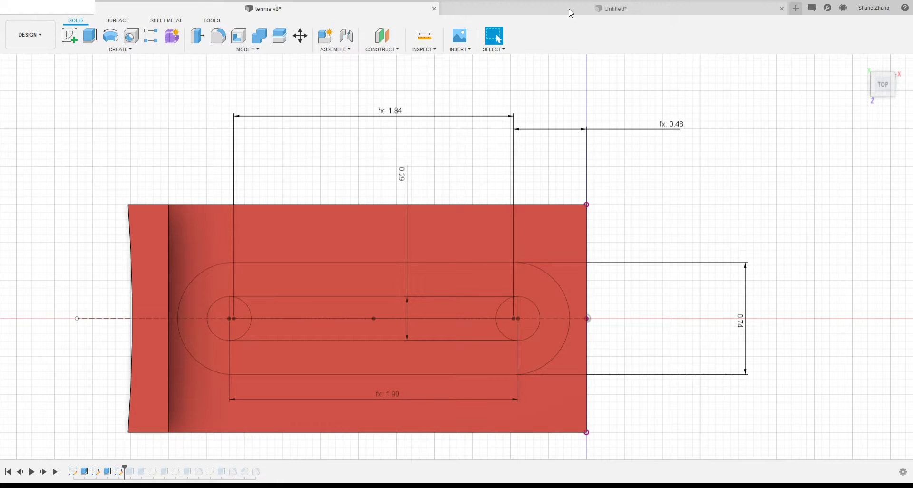
left_click(571, 12)
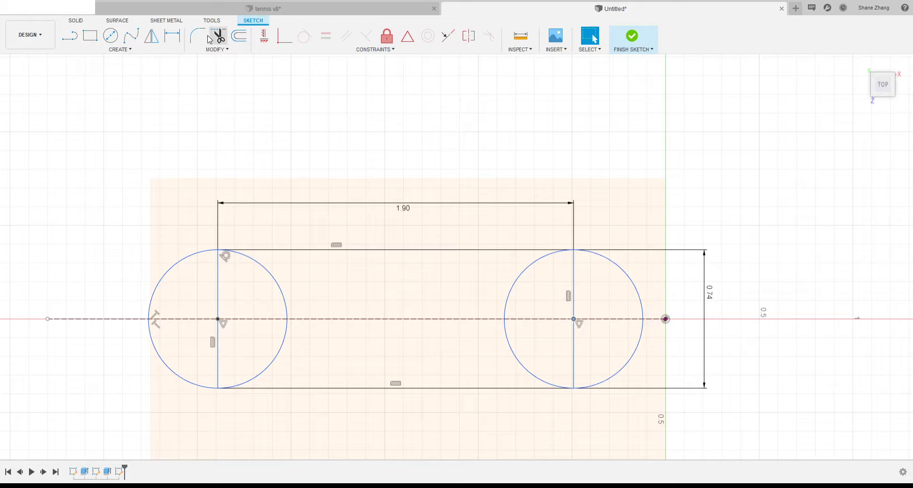
Dimension the distance from the nearer slot circle's centre to the block's flat end and set it to 0.45
left_click(172, 35)
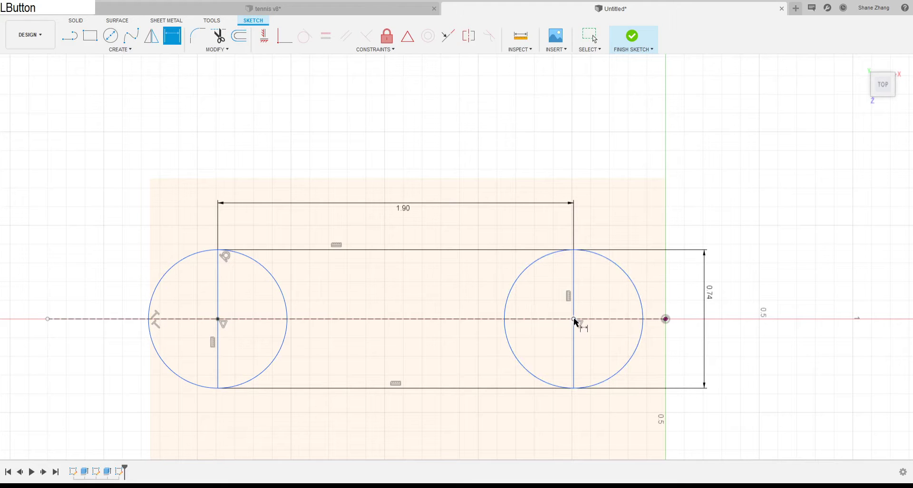
left_click(666, 302)
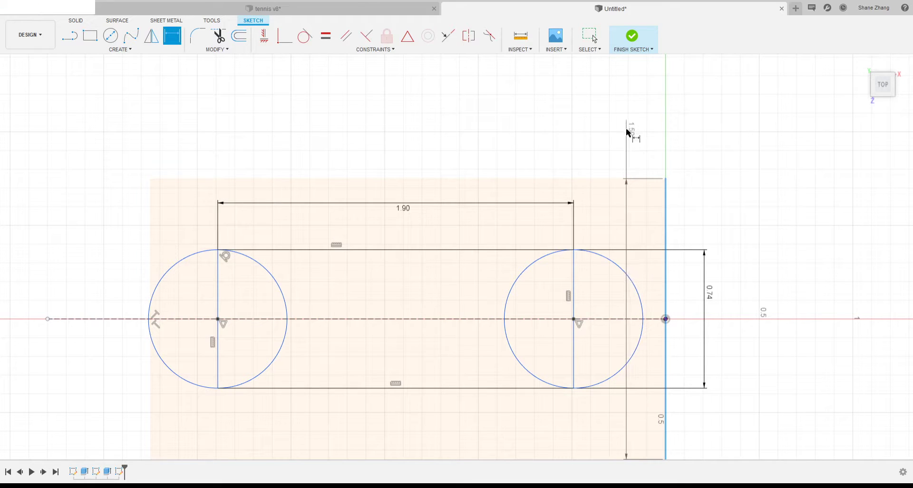
left_click(574, 320)
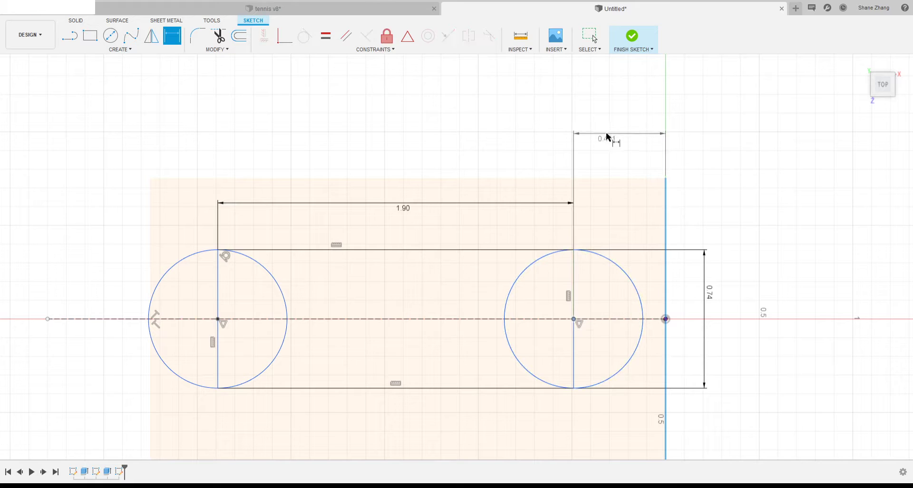
left_click(607, 130)
type(".5")
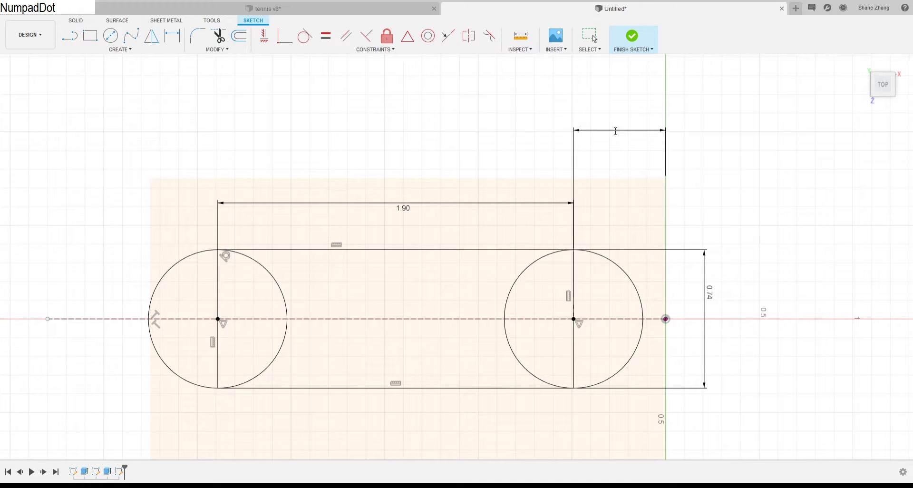
key("Return")
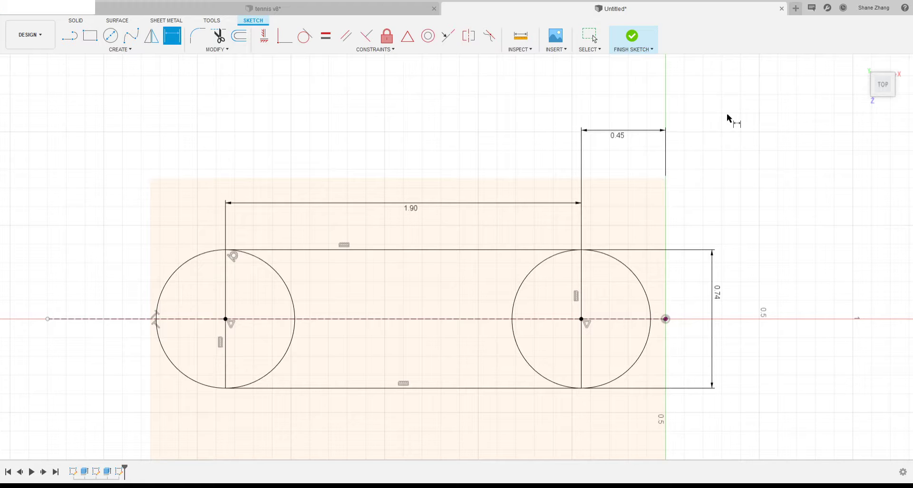
key("Escape")
left_click(716, 169)
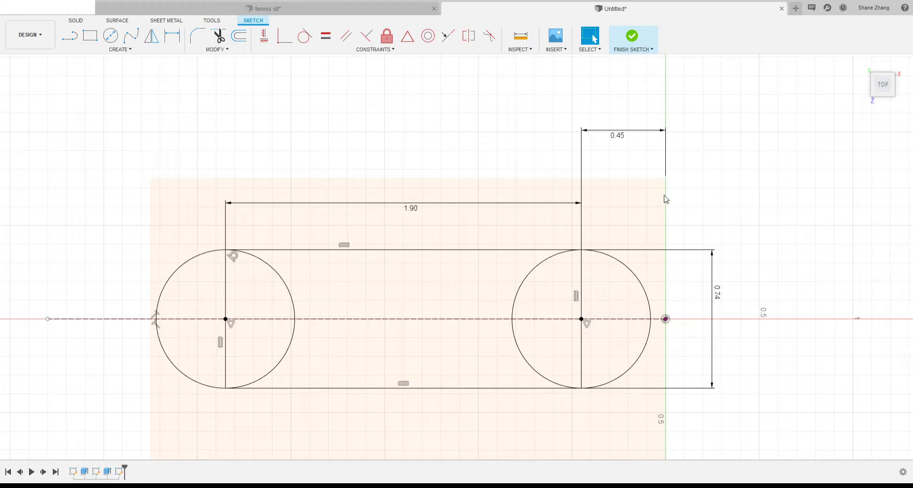
Examine which closed regions the circles and connecting lines of the slot sketch form
scroll(655, 183, "down", 2)
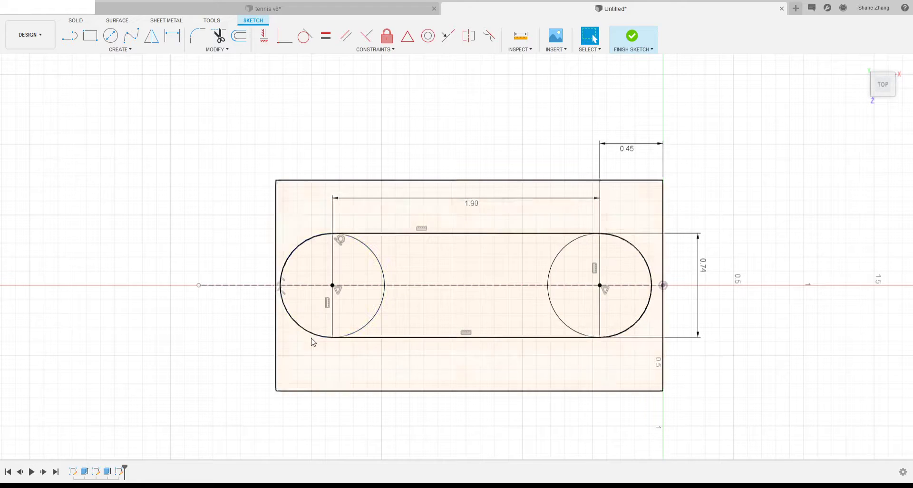
scroll(371, 321, "up", 2)
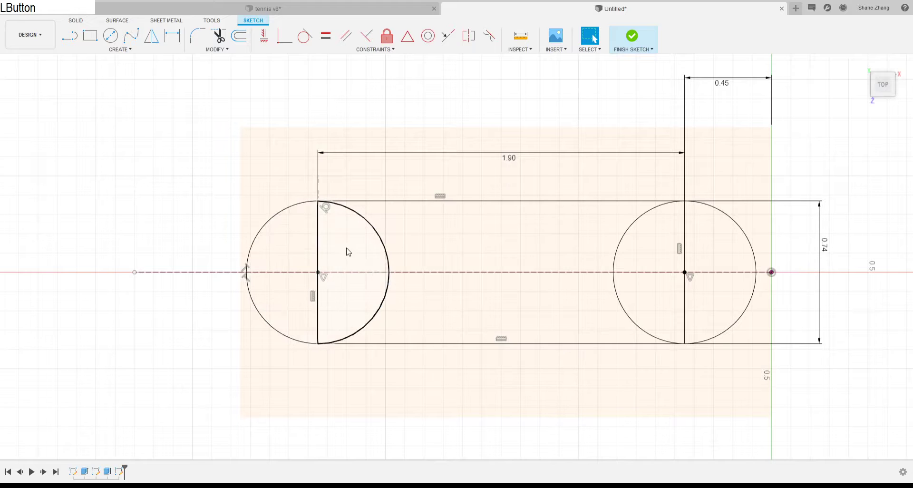
left_click(477, 245)
left_click(671, 237)
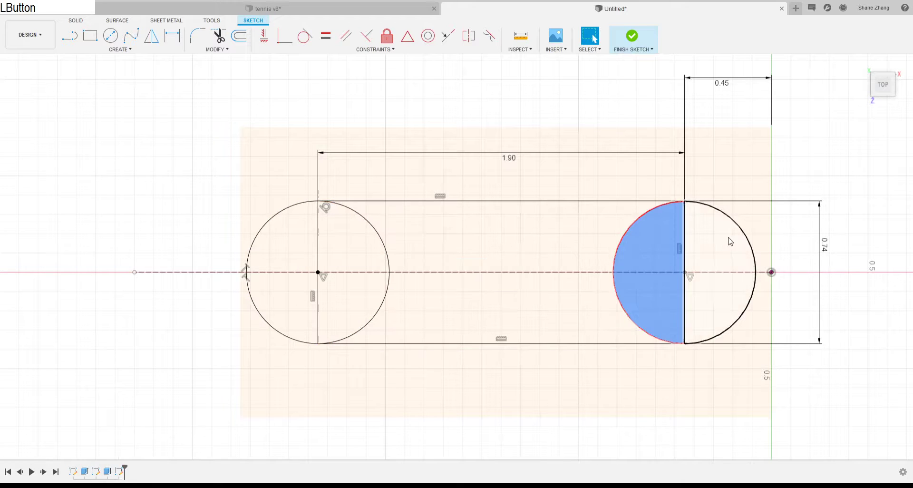
left_click(731, 236)
left_click(192, 219)
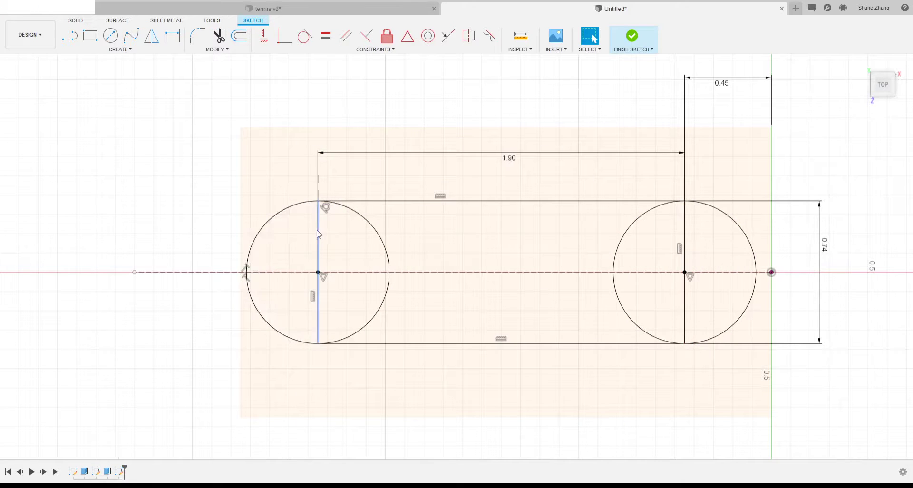
left_click(318, 234)
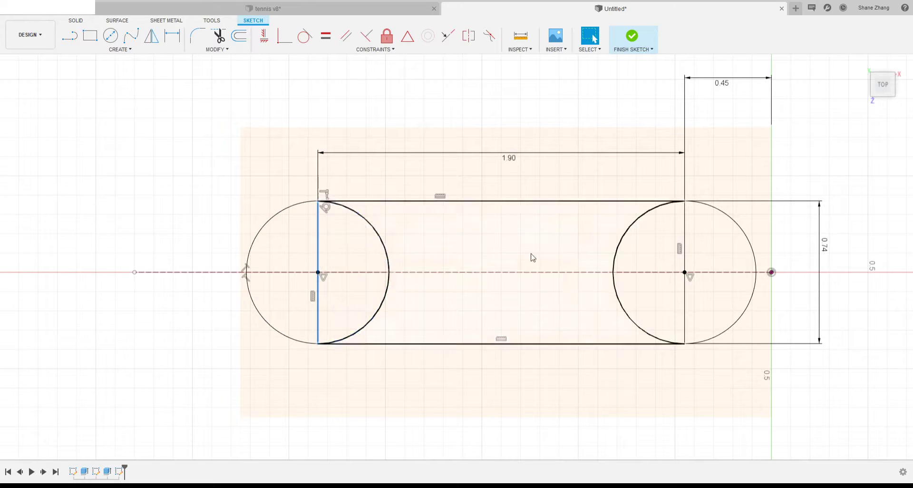
left_click(180, 167)
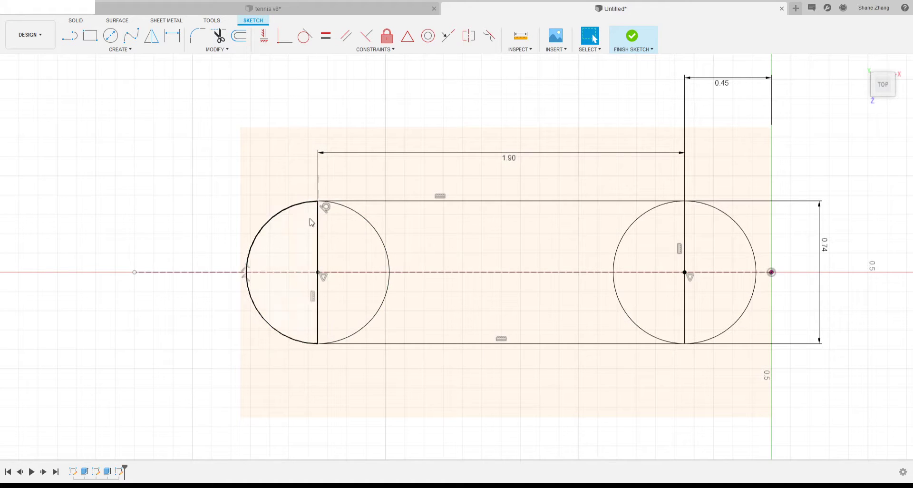
Trim away the inner half of both slot circles so only the outer end arcs are left
left_click(219, 35)
left_click(365, 225)
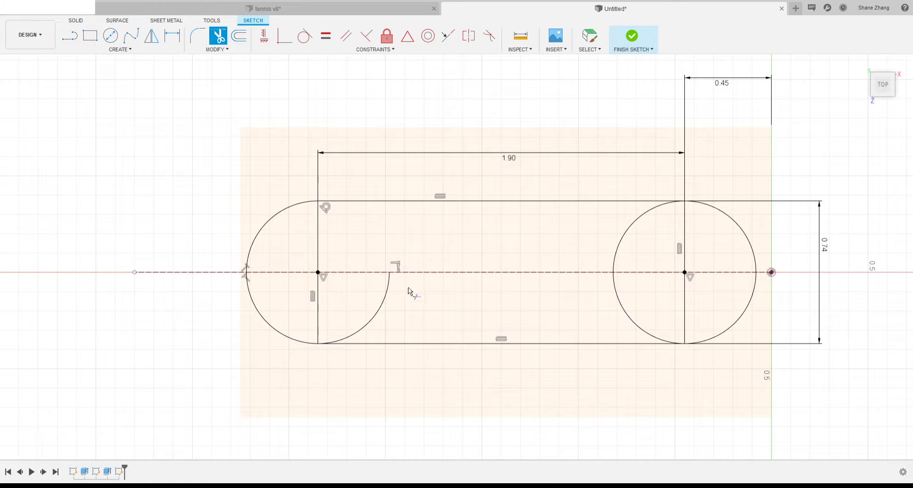
left_click(383, 305)
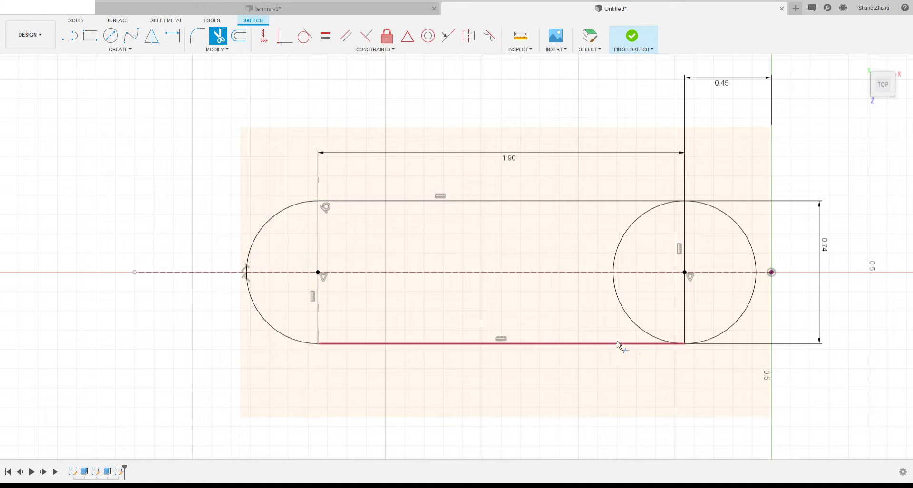
left_click(627, 314)
left_click(618, 231)
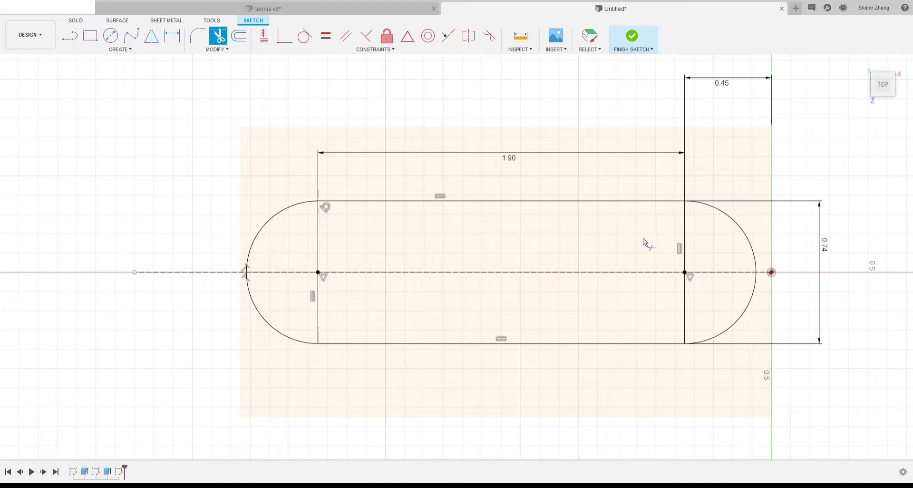
scroll(310, 355, "down", 3)
scroll(594, 273, "up", 2)
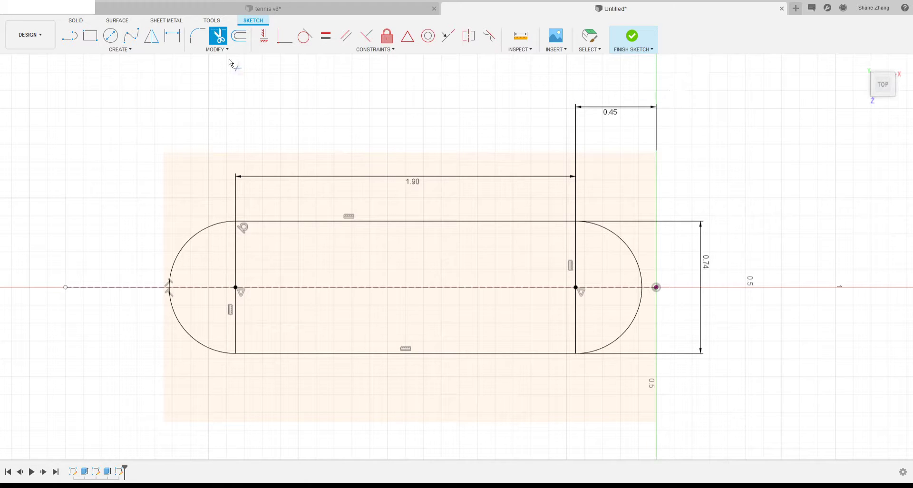
key("Escape")
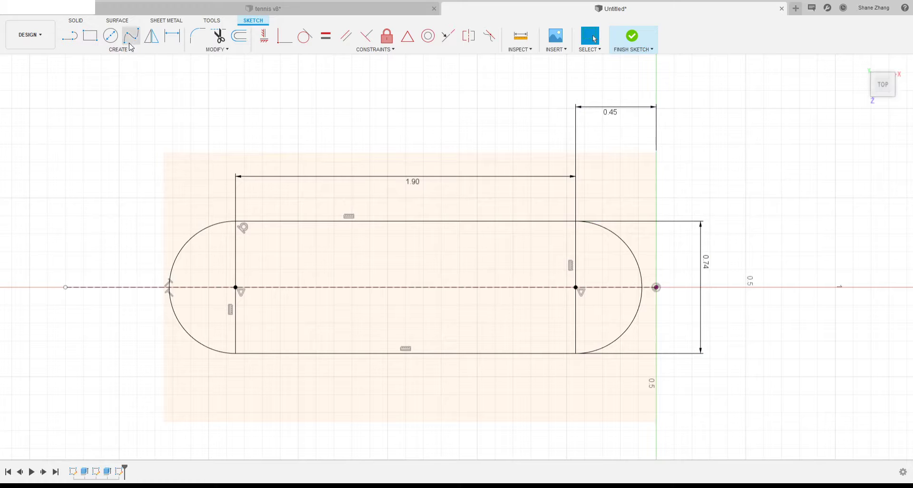
Undo the trims so both slot circles are whole again
left_click(63, 13)
left_click(64, 13)
left_click(63, 13)
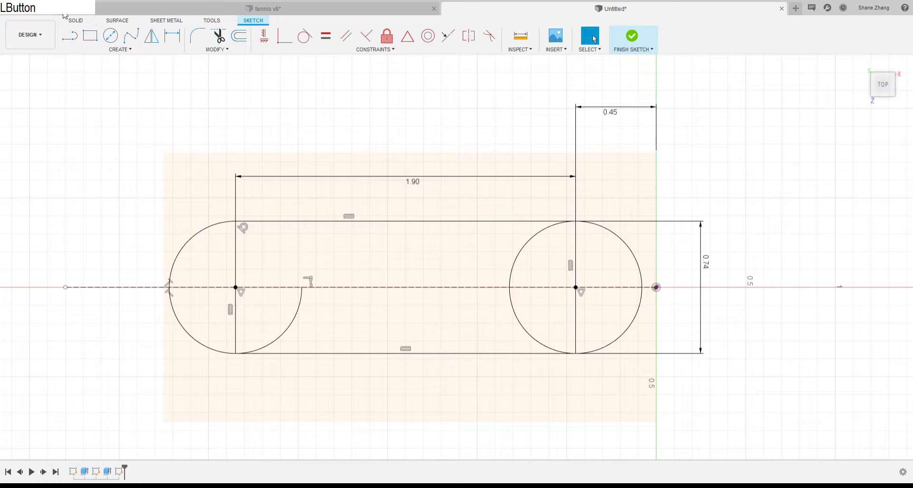
left_click(64, 13)
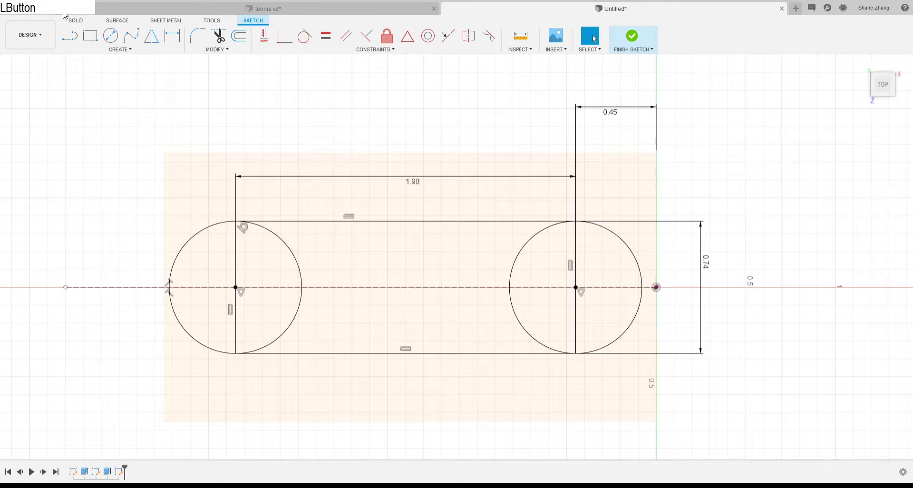
Finish the slot sketch and show the block's body in an angled view
left_click(614, 48)
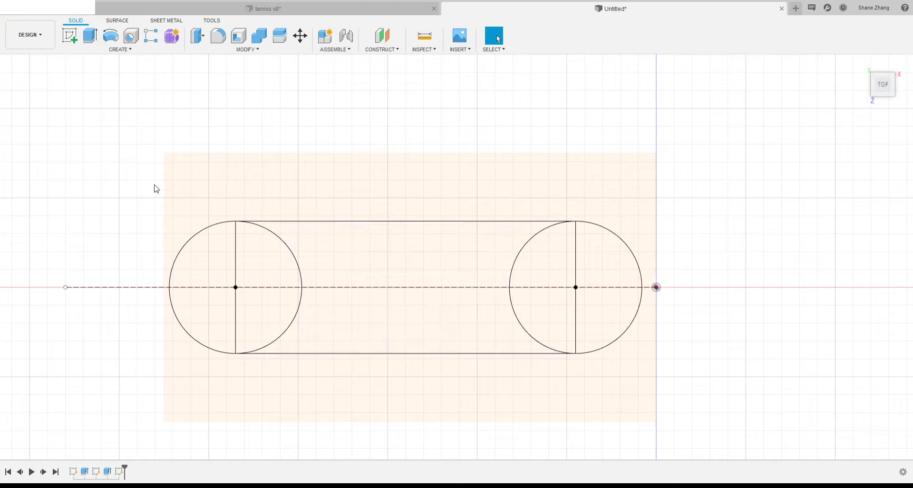
left_click(37, 138)
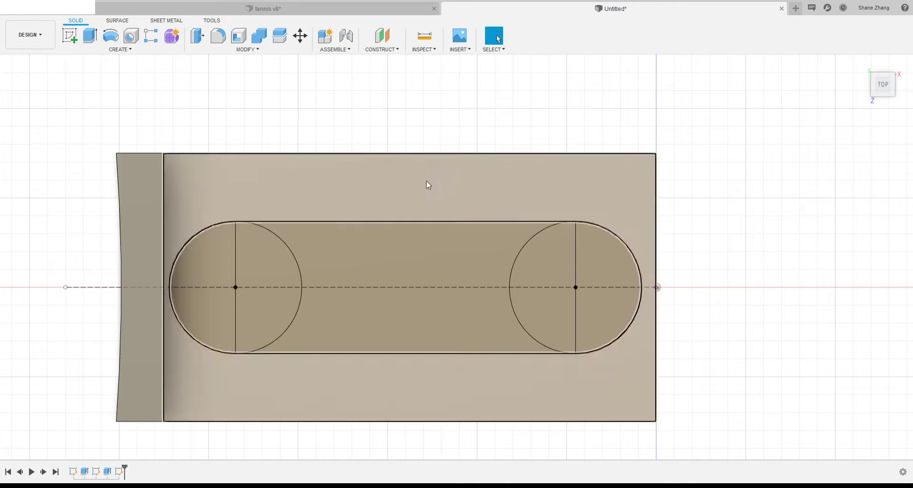
scroll(595, 228, "down", 2)
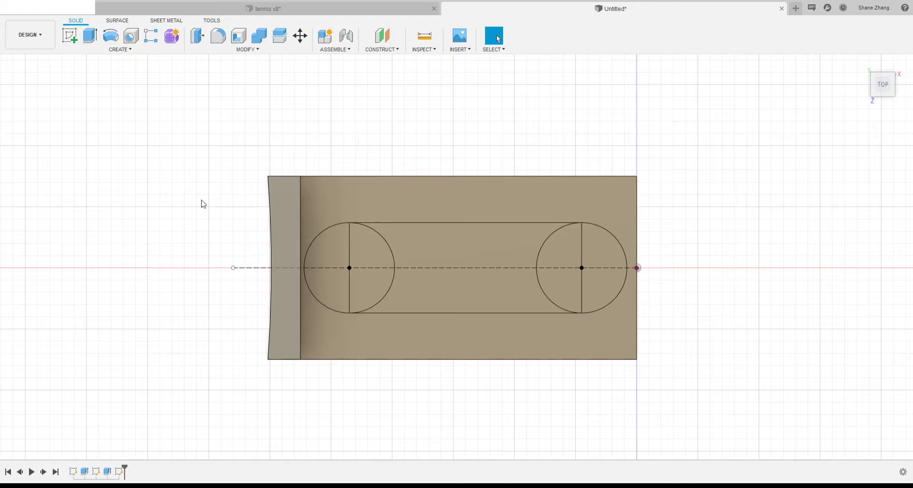
middle_click_drag(275, 309, 247, 251, "shift")
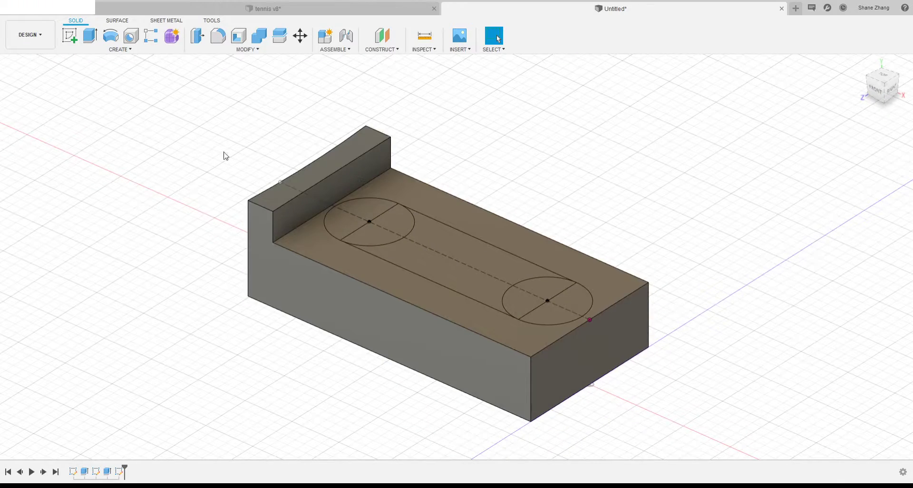
Start an Extrude with all the slot's regions as profiles: both halves of each circle and the area between them
left_click(90, 35)
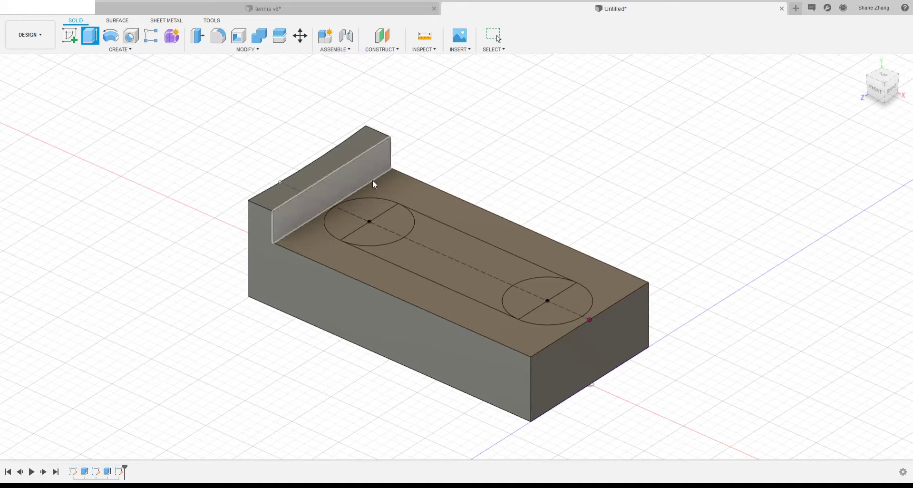
left_click(373, 205)
left_click(400, 217)
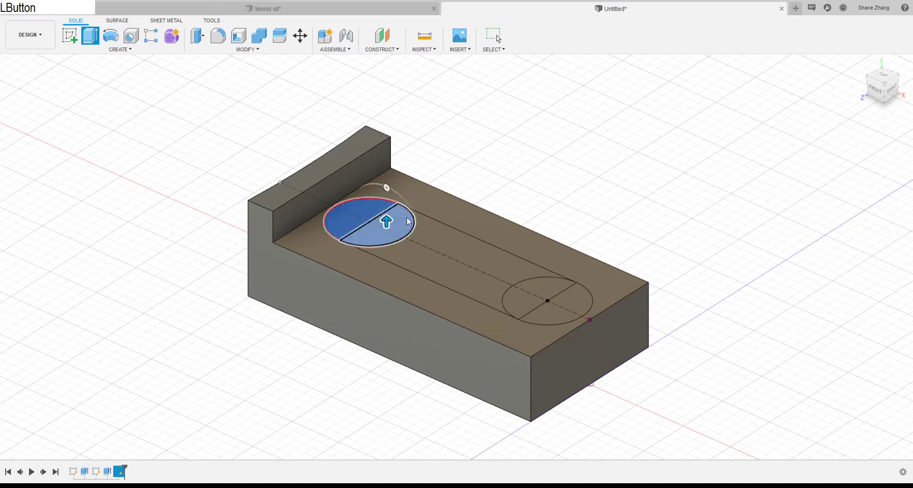
left_click(541, 275)
left_click(526, 307)
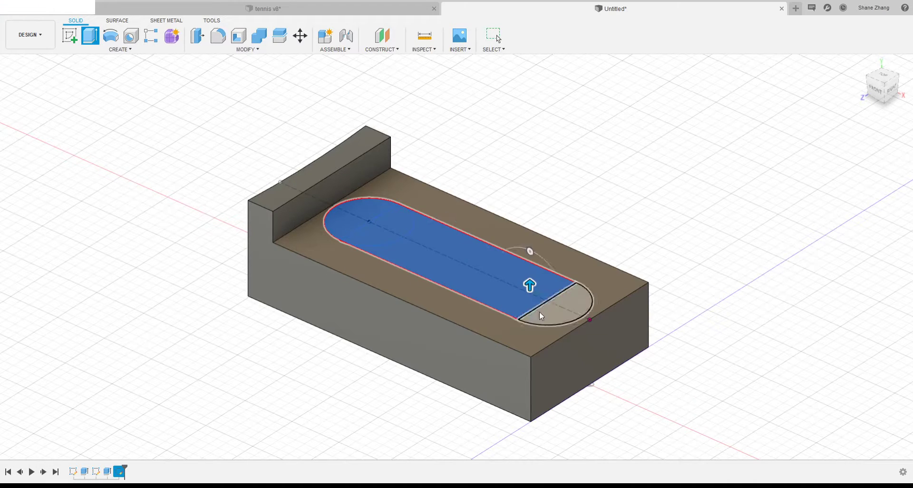
left_click(540, 313)
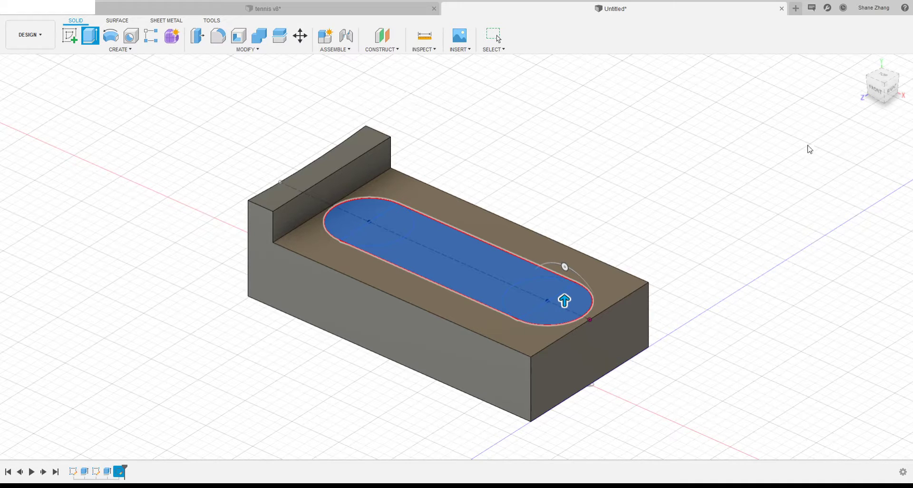
In tennis v8, roll the timeline forward past the two slot extrusions and examine the stepped slot cut
left_click(318, 9)
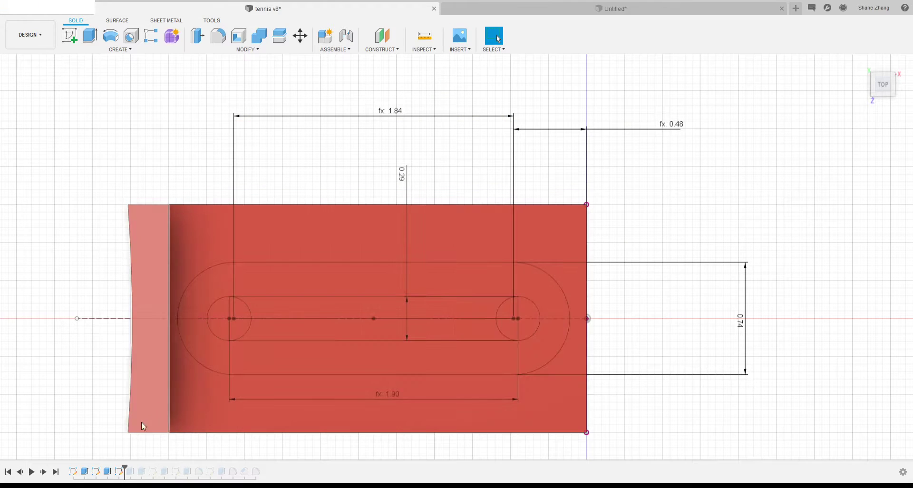
left_click_drag(125, 468, 147, 469)
mouse_move(495, 319)
middle_mouse_down("shift")
mouse_move(509, 323)
mouse_move(418, 232)
middle_mouse_up("shift")
scroll(285, 186, "up", 3)
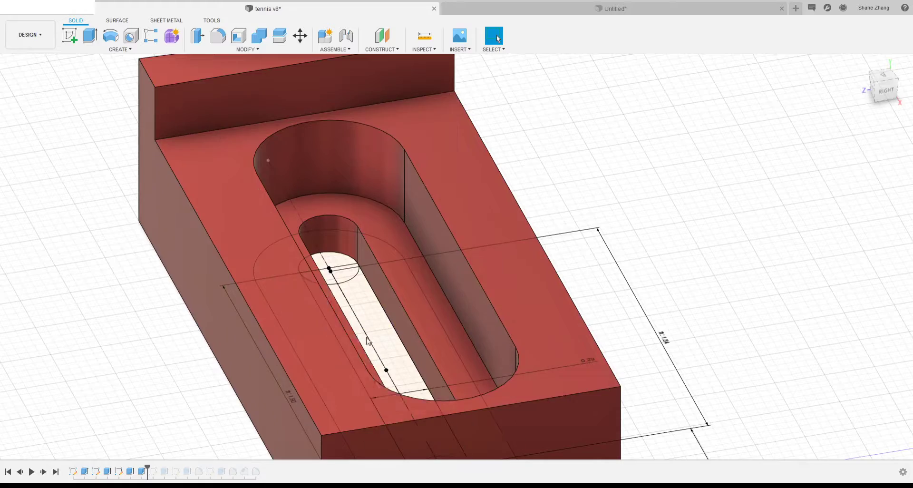
middle_click_drag(362, 312, 220, 415)
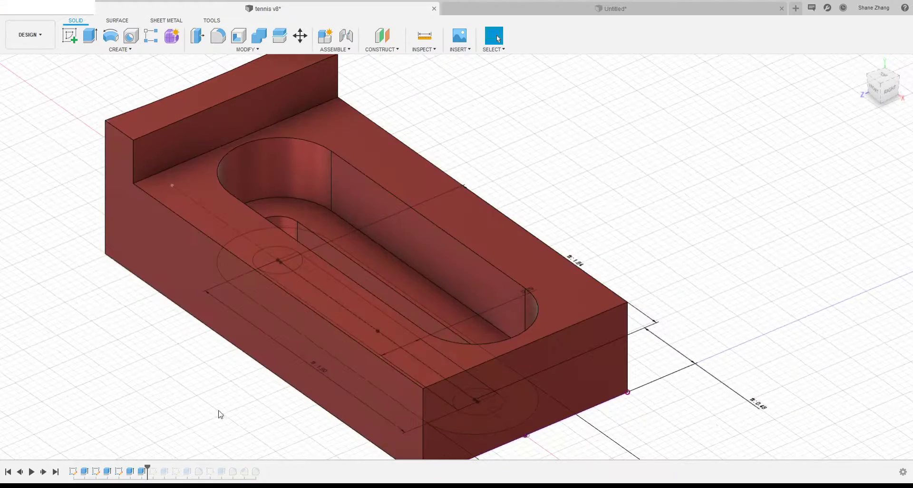
In tennis v8, examine the upper slot extrusion and the ledge face around the narrower inner slot
left_click(131, 472)
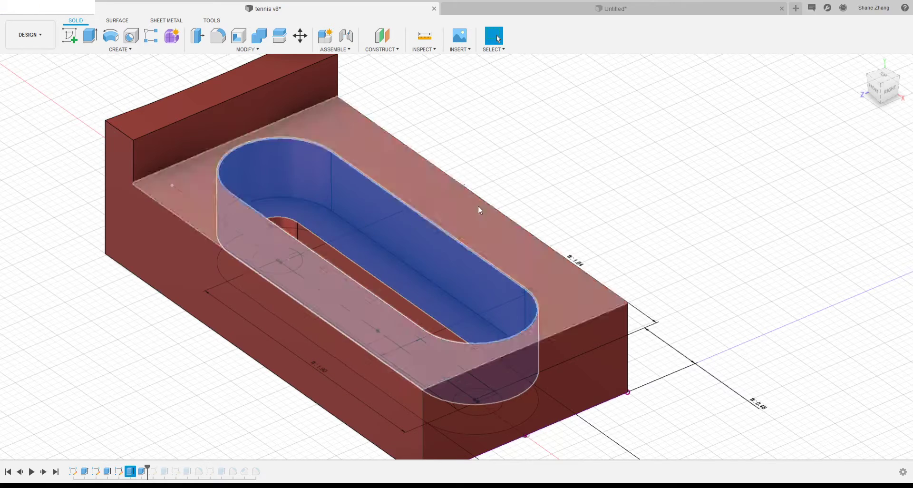
left_click(613, 133)
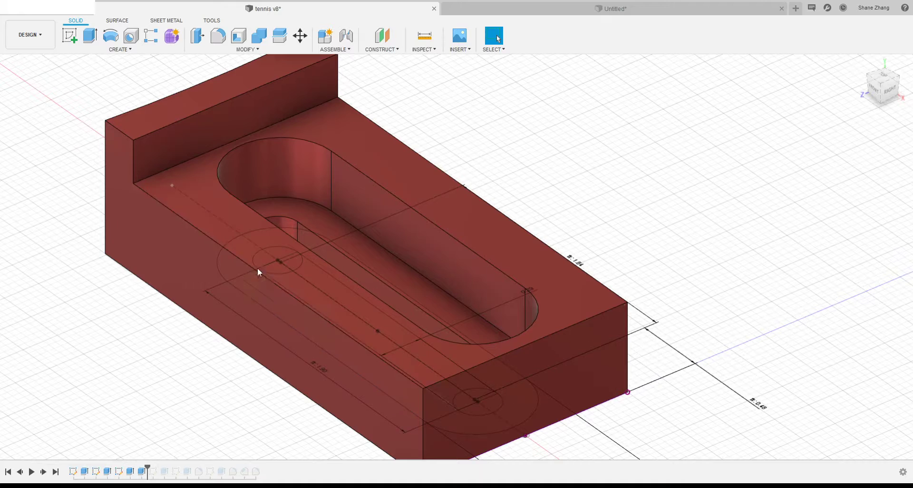
left_click(250, 299)
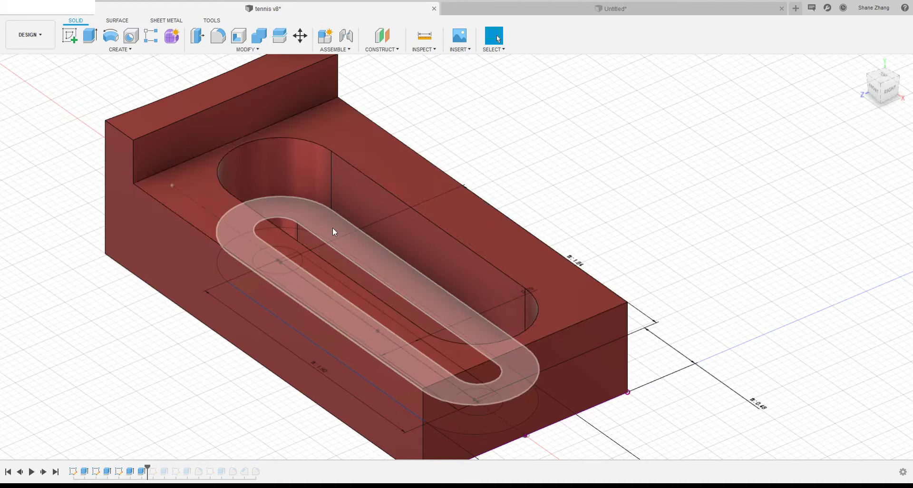
left_click(332, 231)
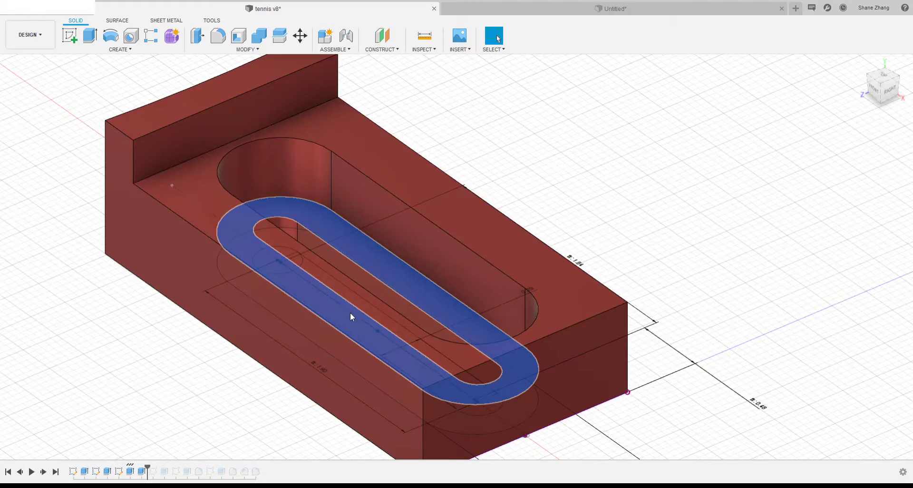
middle_click_drag(350, 313, 313, 344, "shift")
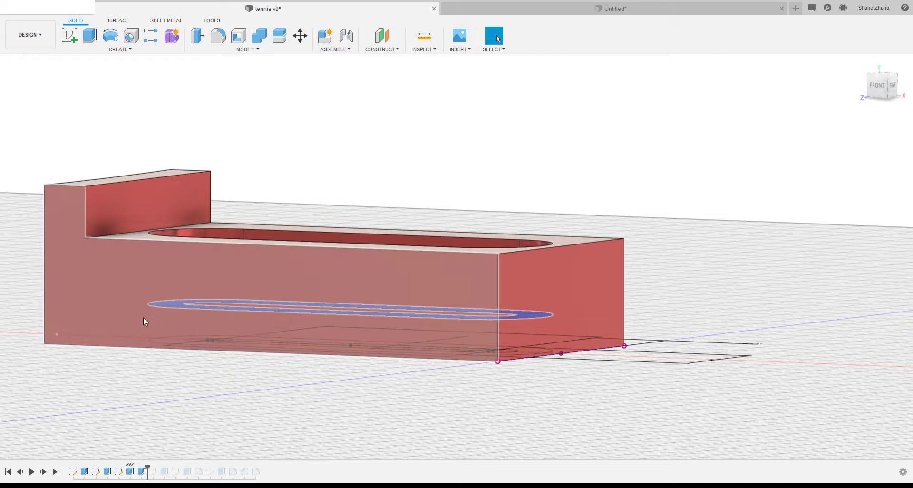
middle_click_drag(292, 282, 439, 275, "shift")
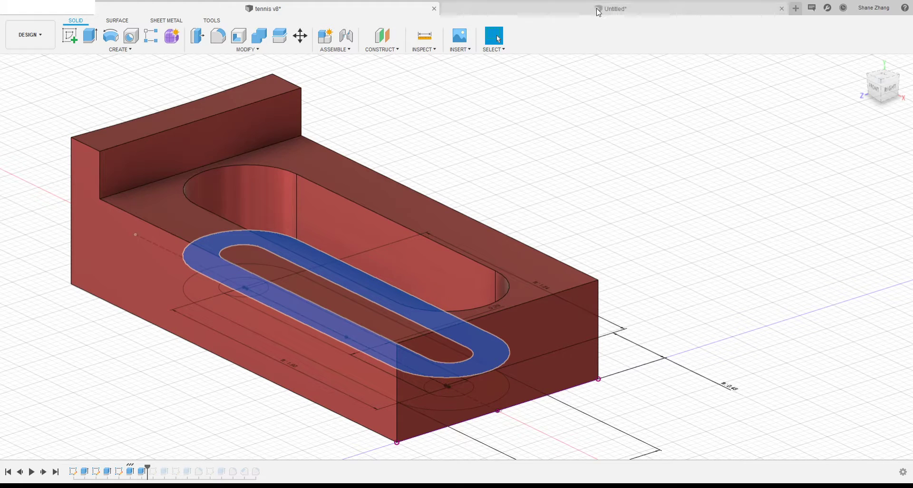
Check the depth of the upper slot in tennis v8 from the vertical edge of its wall
left_click(696, 142)
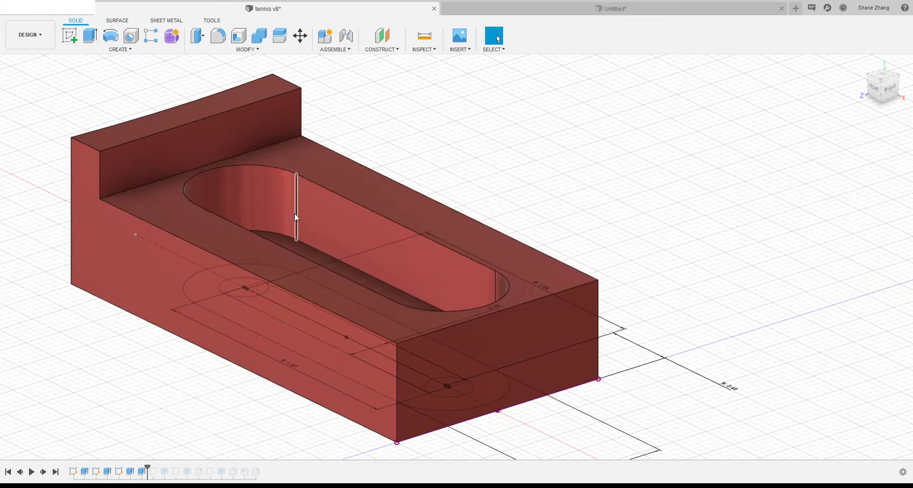
left_click(297, 213)
left_click(556, 228)
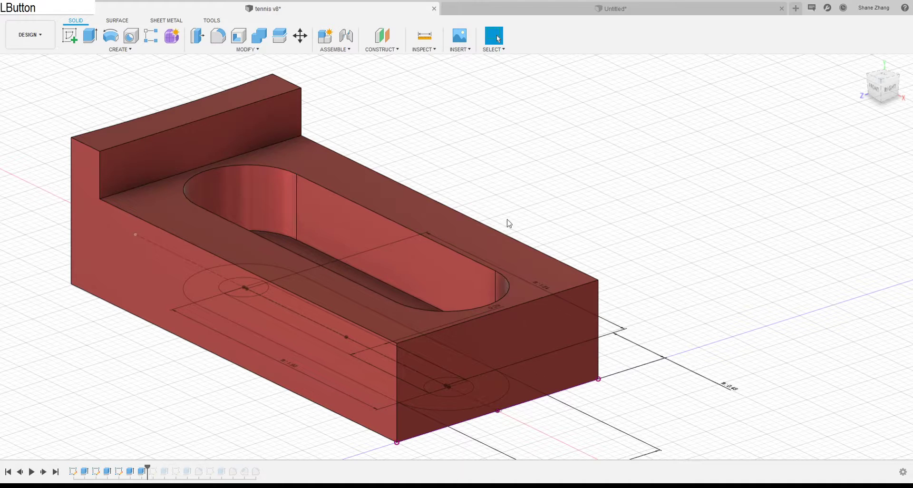
left_click(295, 196)
left_click(509, 133)
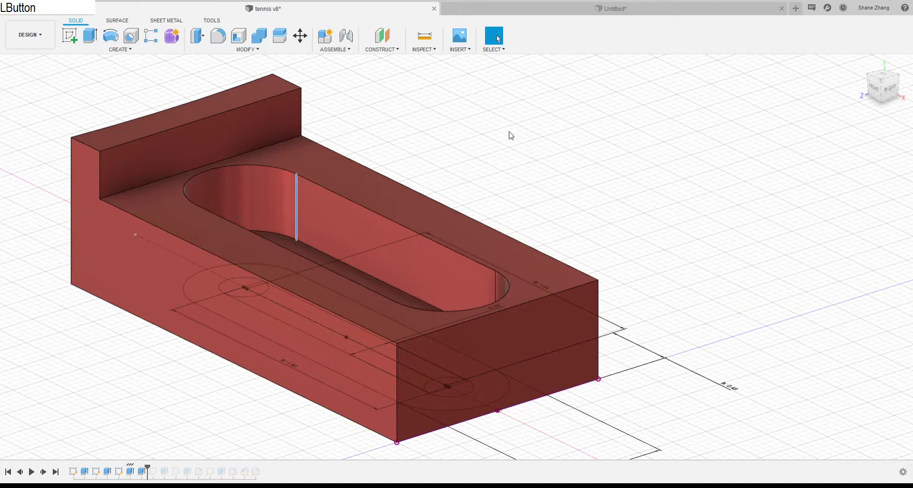
left_click(296, 215)
Return to the Untitled design and start an Extrude with both halves of each slot circle and the area between them as profiles
left_click(614, 9)
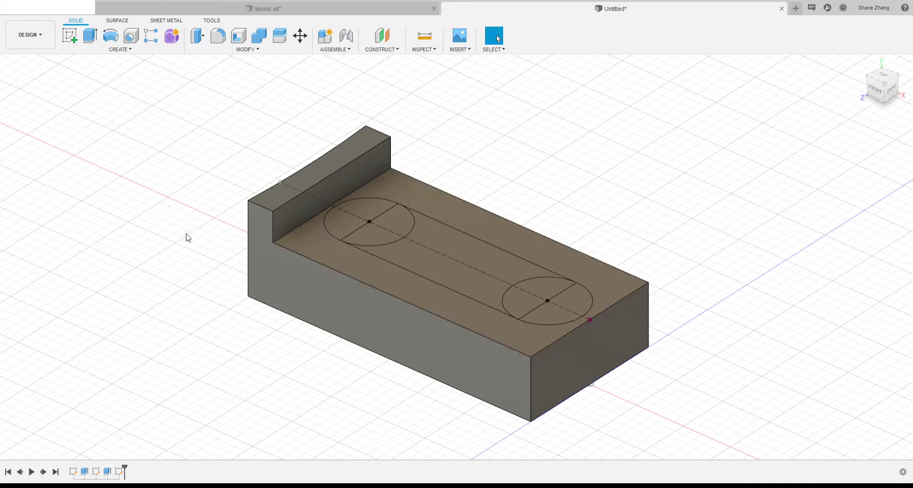
left_click(90, 35)
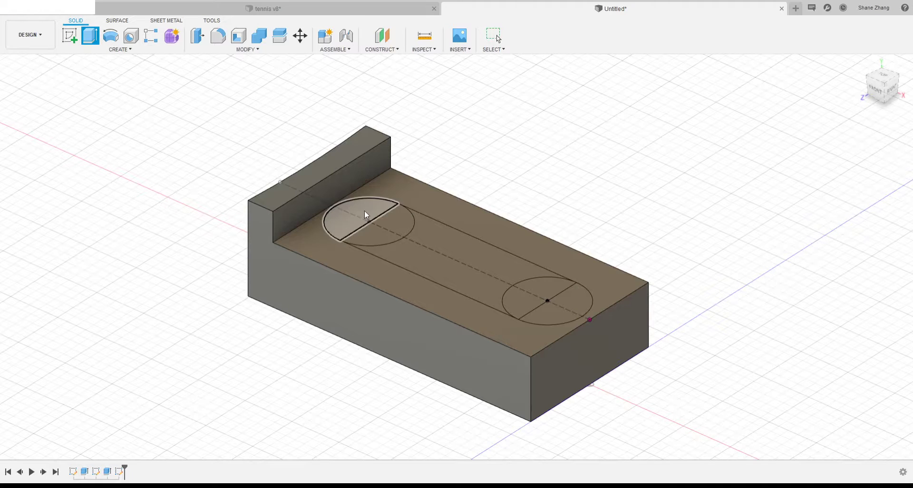
left_click(364, 210)
left_click(400, 218)
left_click(430, 221)
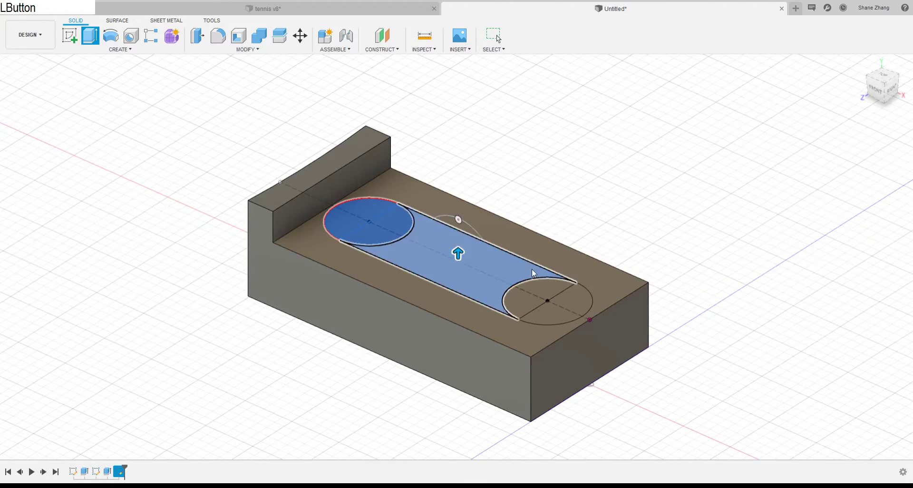
left_click(528, 300)
left_click(543, 313)
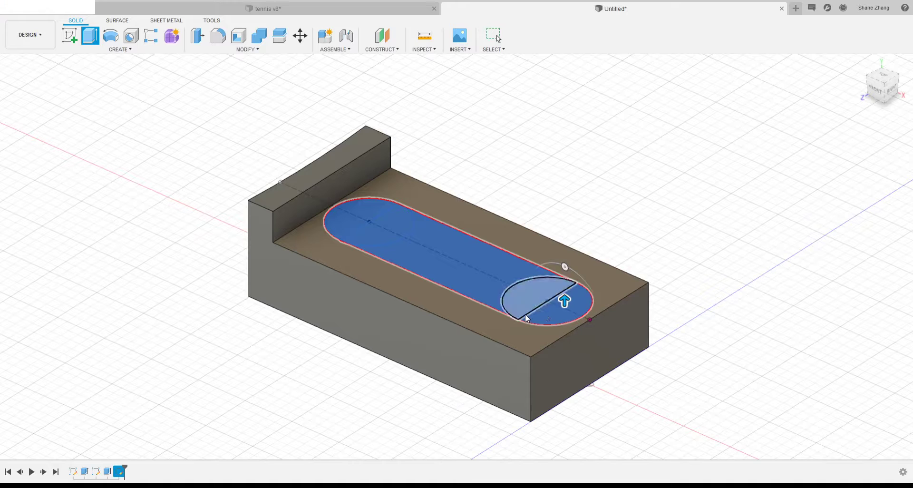
left_click(527, 319)
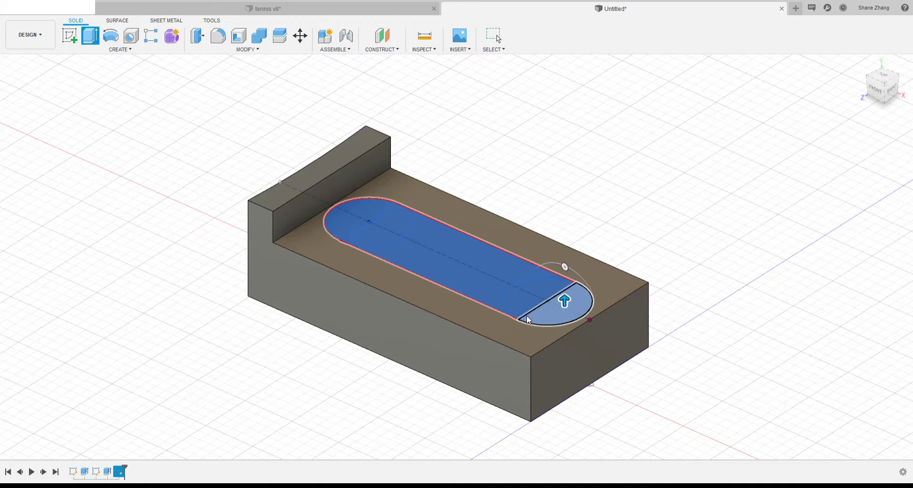
left_click(565, 321)
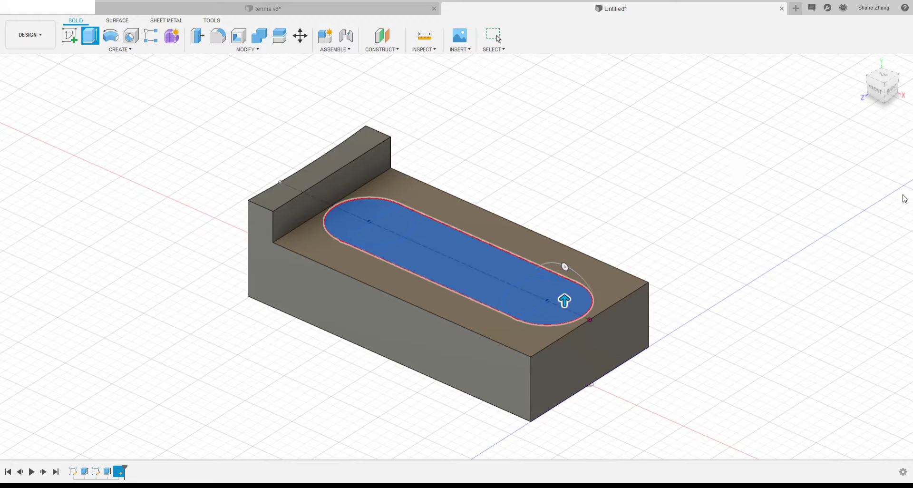
Extrude the slot profiles by -0.5 to cut the slot into the block
left_click(888, 192)
key("KP_Subtract")
key("KP_0")
key("KP_Decimal")
key("KP_5")
key("Return")
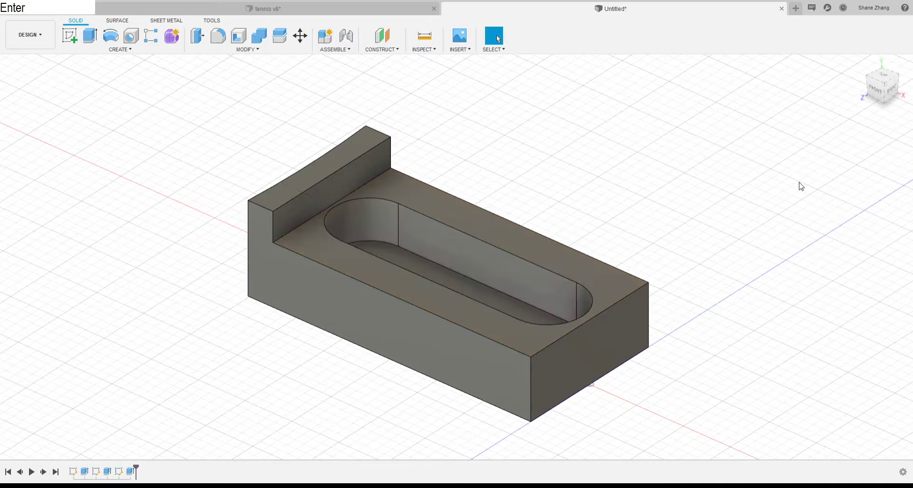
middle_click_drag(701, 227, 693, 281, "shift")
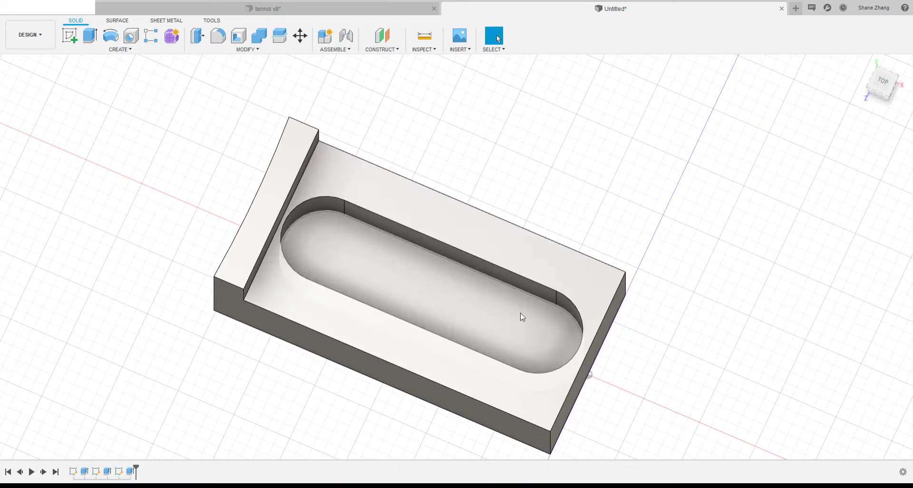
In tennis v8, examine the inner slot's circles, width and centre distance from the top view
left_click(332, 11)
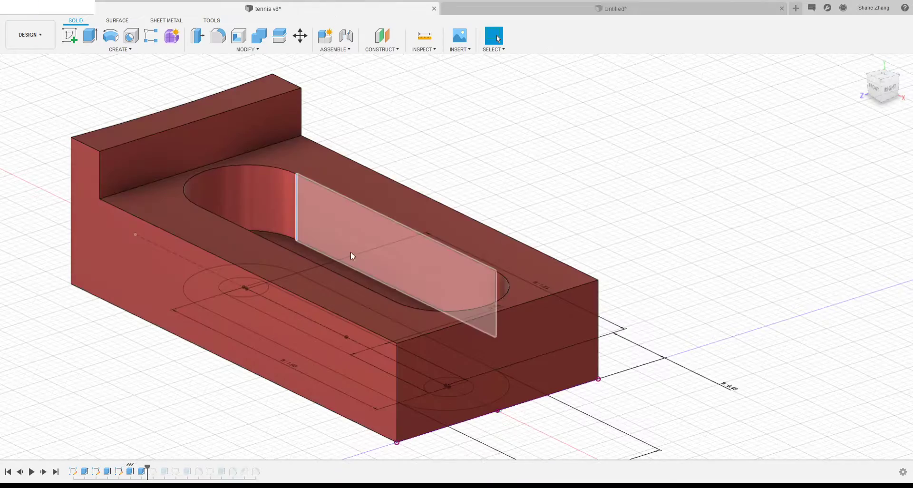
middle_click_drag(595, 209, 647, 263, "shift")
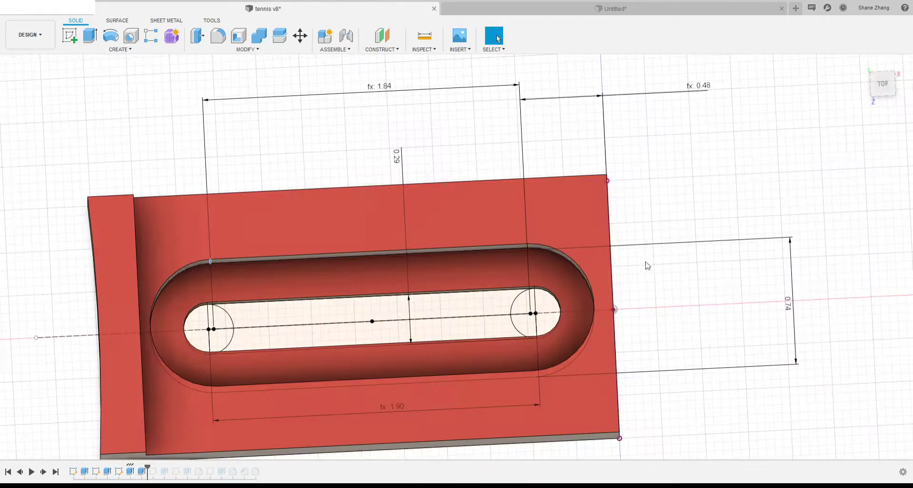
left_click(883, 84)
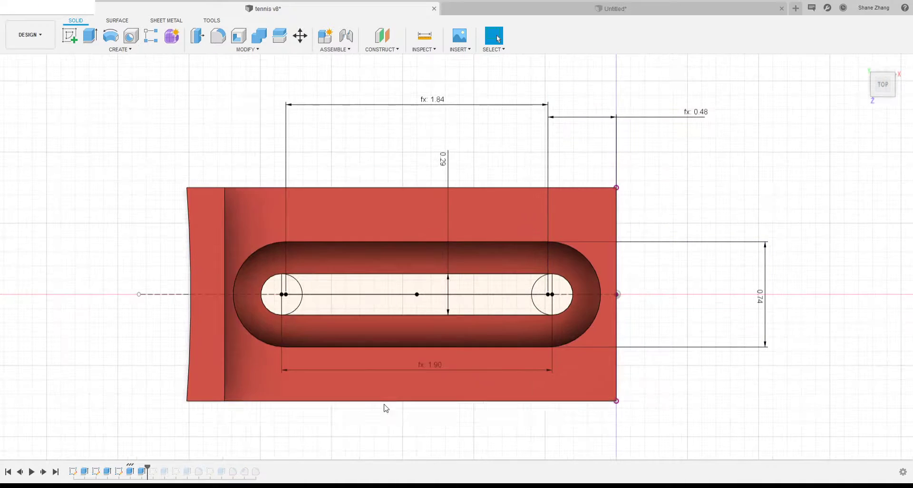
scroll(385, 406, "up", 1)
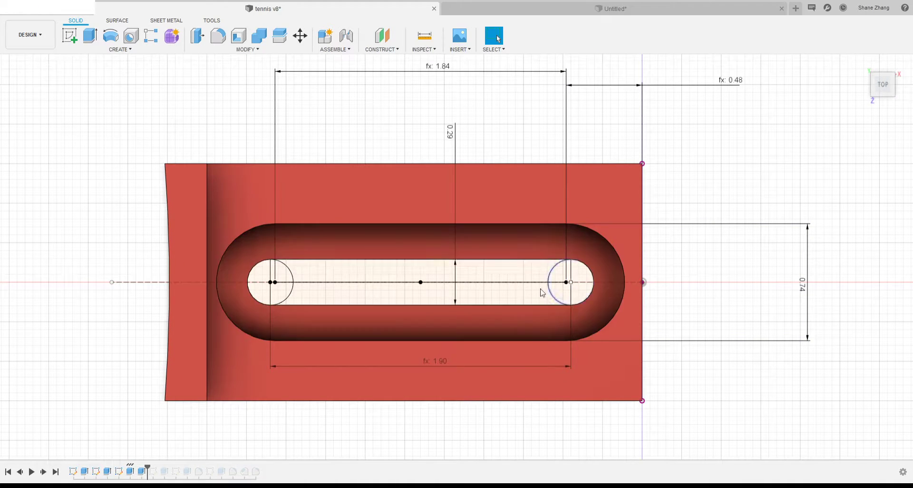
left_click(732, 376)
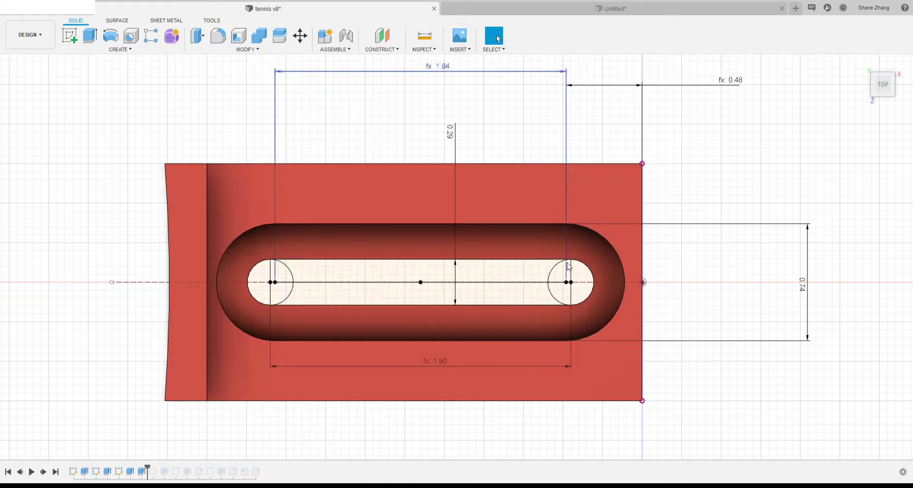
Return to the Untitled design and start a sketch on the floor face of the slot
left_click(535, 11)
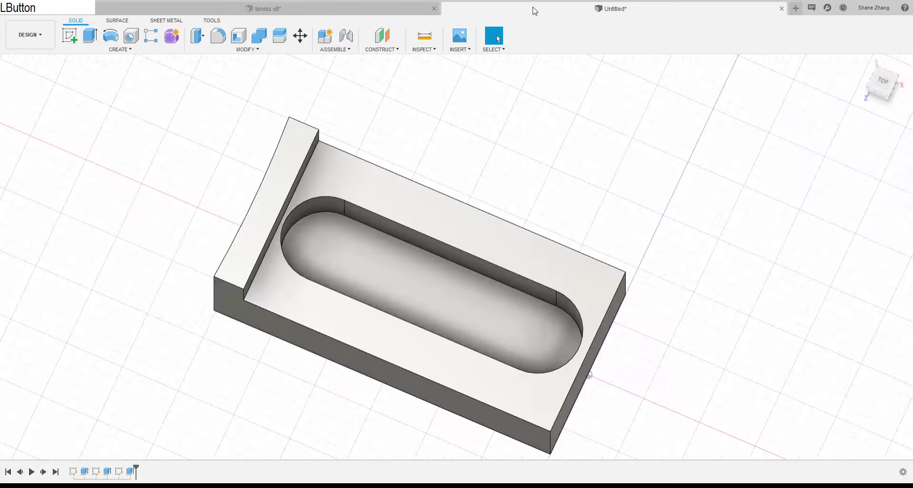
middle_click_drag(421, 305, 471, 308, "shift")
left_click(467, 305)
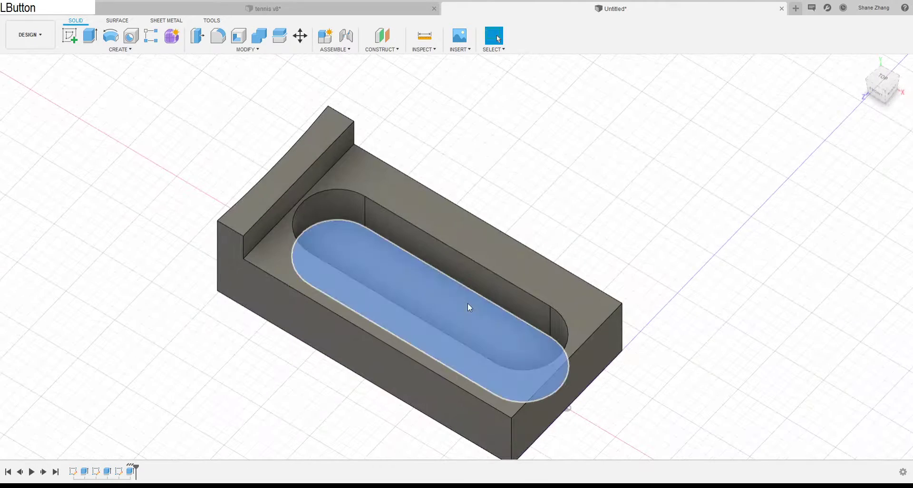
left_click(656, 194)
left_click(425, 290)
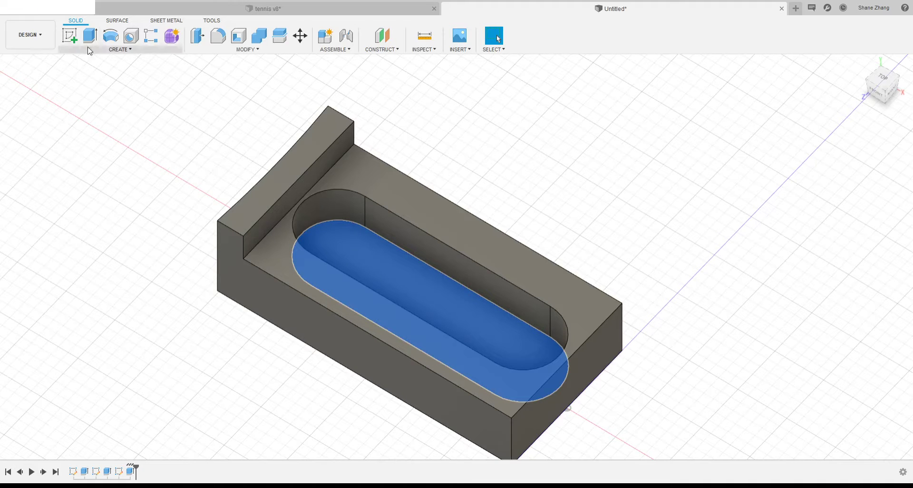
left_click(70, 36)
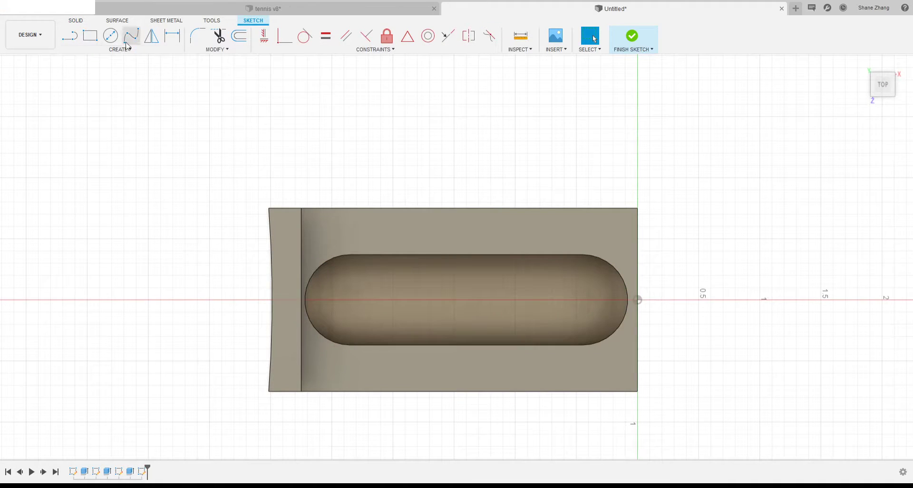
Sketch a long, narrow horizontal rectangle across the centreline inside the slot floor
left_click(110, 36)
left_click(90, 37)
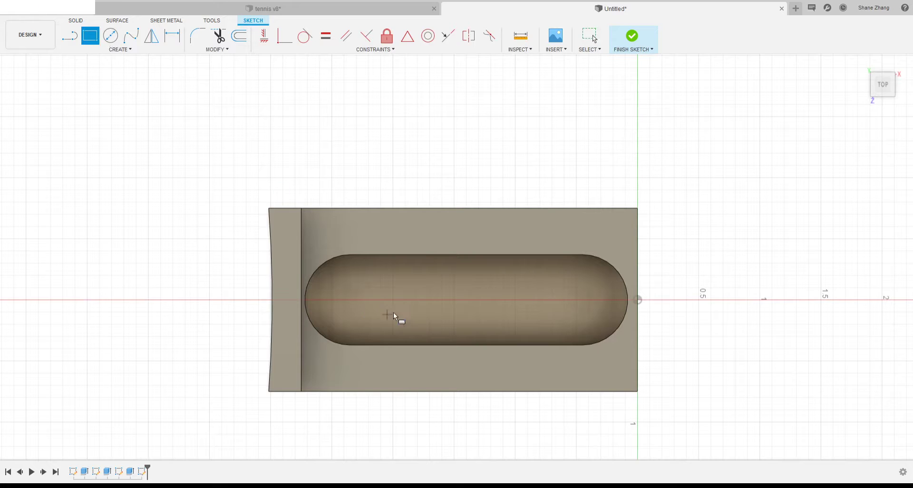
scroll(396, 311, "up", 2)
left_click(351, 285)
left_click(589, 312)
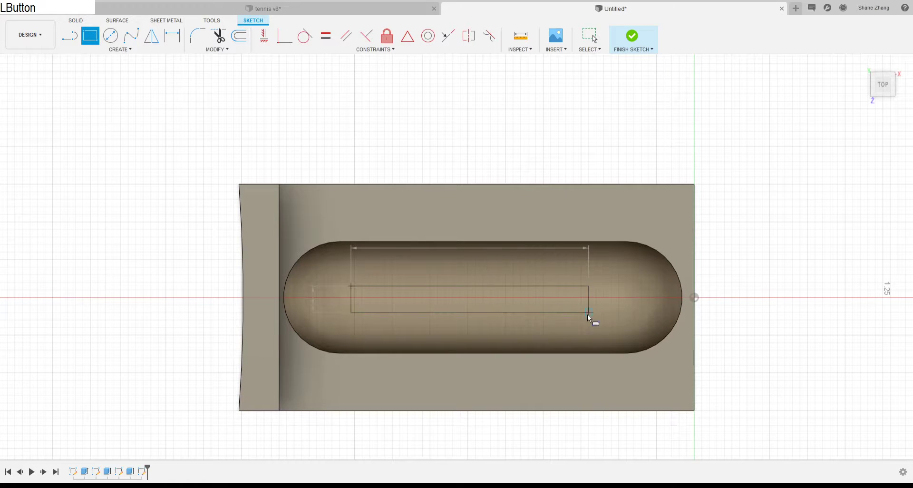
Draw a circle on each short end of the rectangle, with the end line as its diameter
left_click(112, 43)
scroll(362, 304, "up", 3)
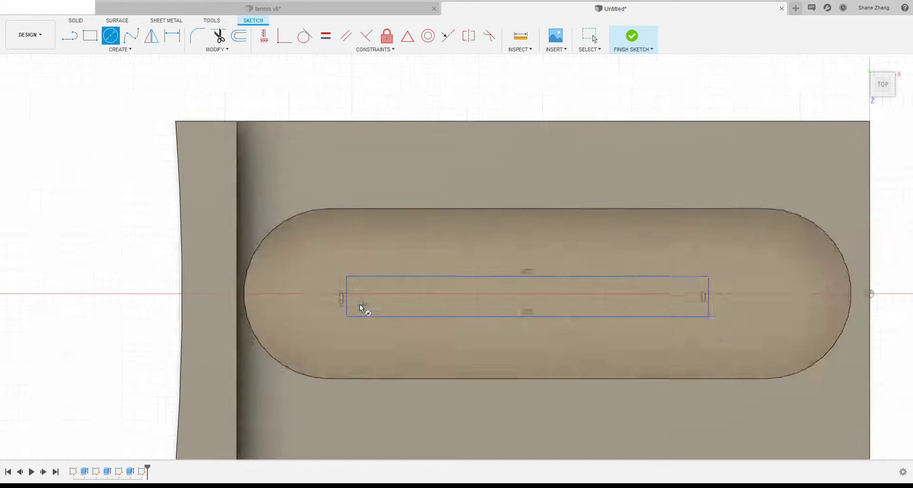
left_click(341, 272)
scroll(366, 280, "down", 2)
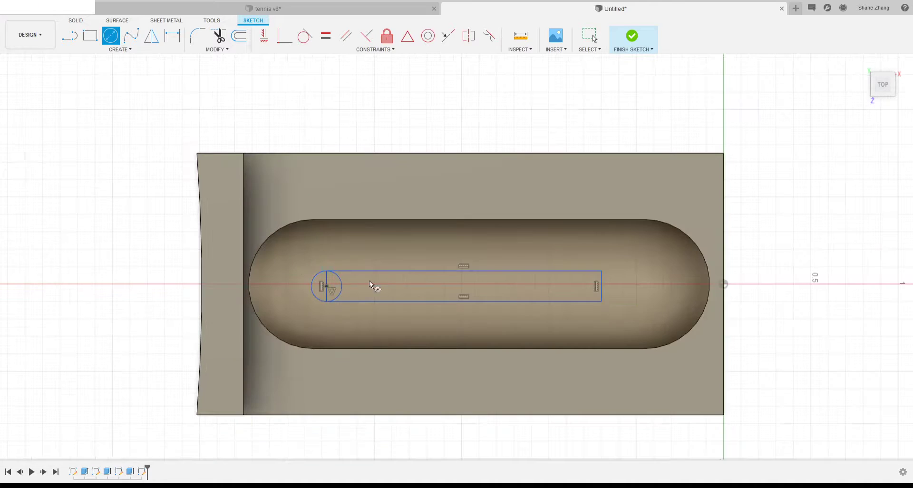
left_click(601, 271)
Draw a horizontal line from the origin past the block's arc end and make it a construction line
left_click(70, 36)
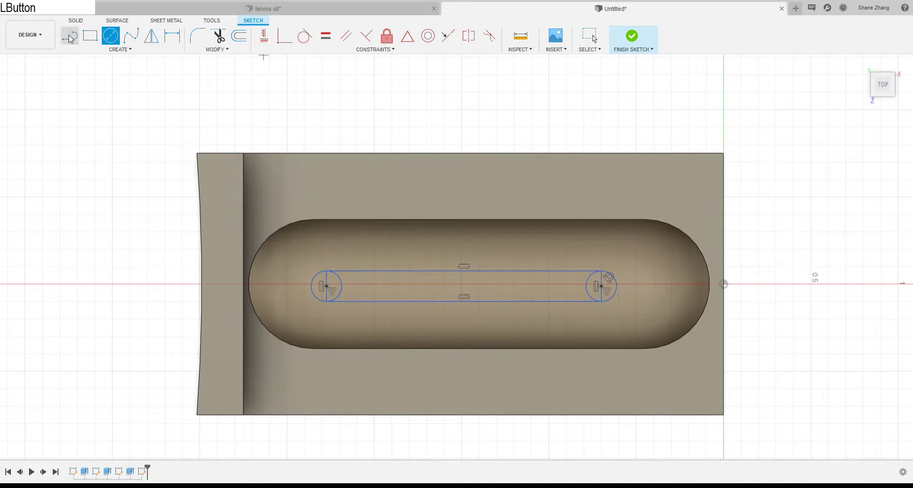
left_click(725, 284)
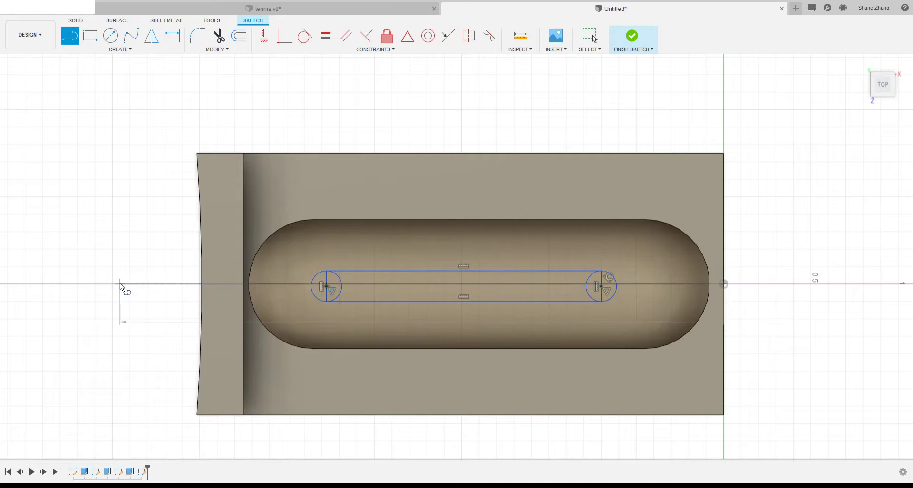
left_click(120, 283)
key("Escape")
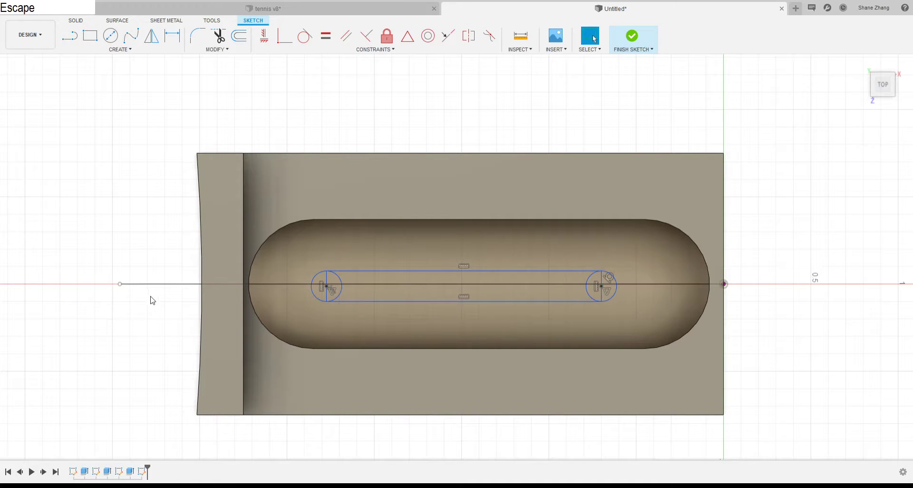
left_click(157, 285)
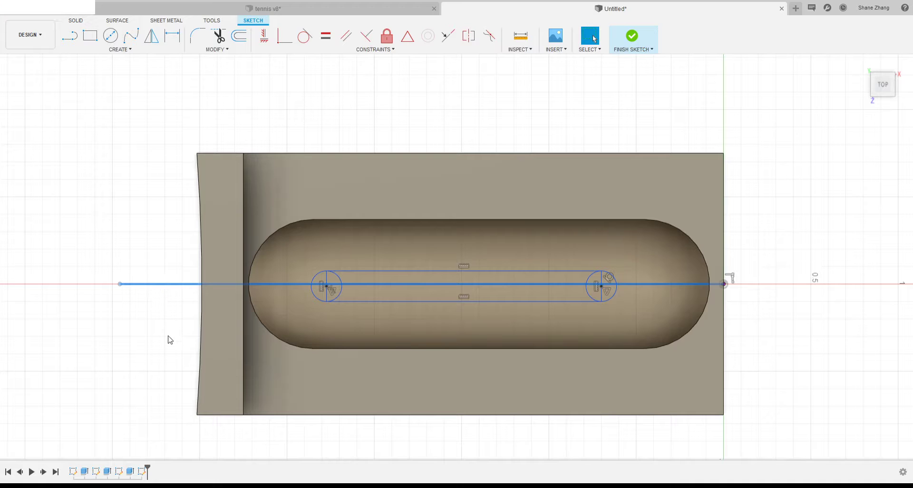
left_click(159, 354)
left_click(156, 318)
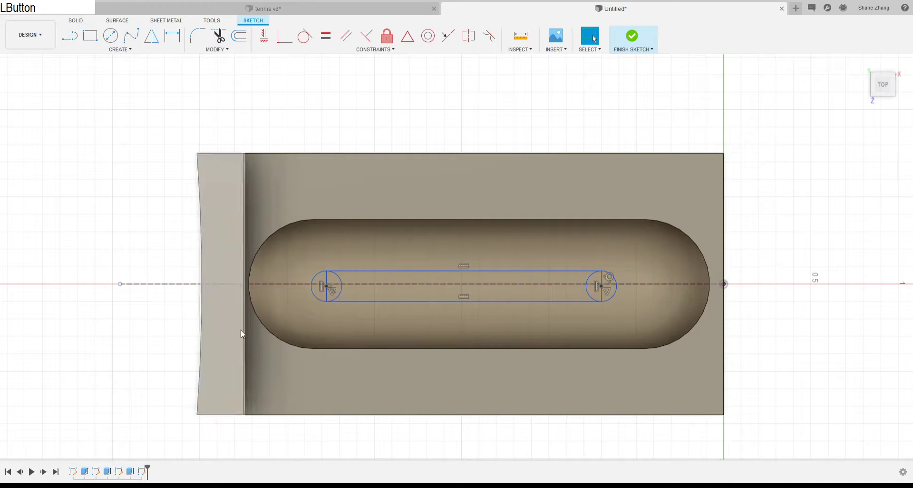
Constrain the centre of the circle nearest the origin to be coincident with the horizontal construction centreline
scroll(617, 280, "up", 3)
left_click(590, 289)
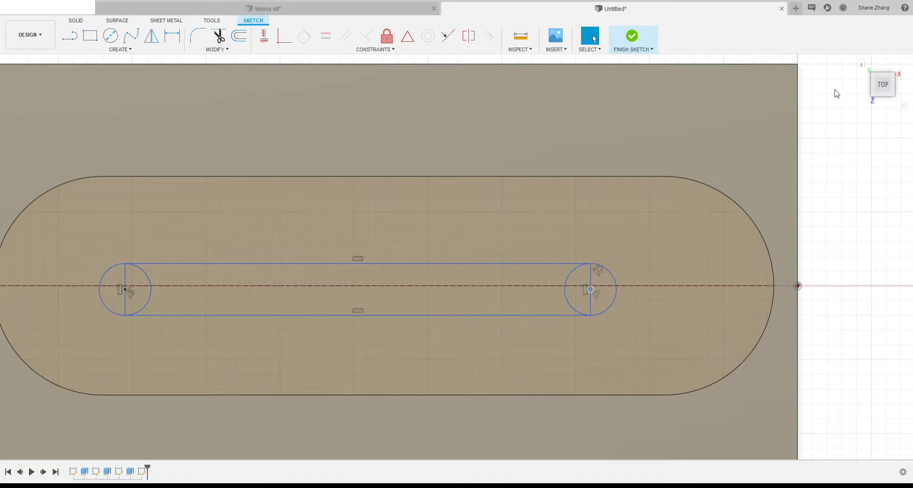
left_click(653, 259)
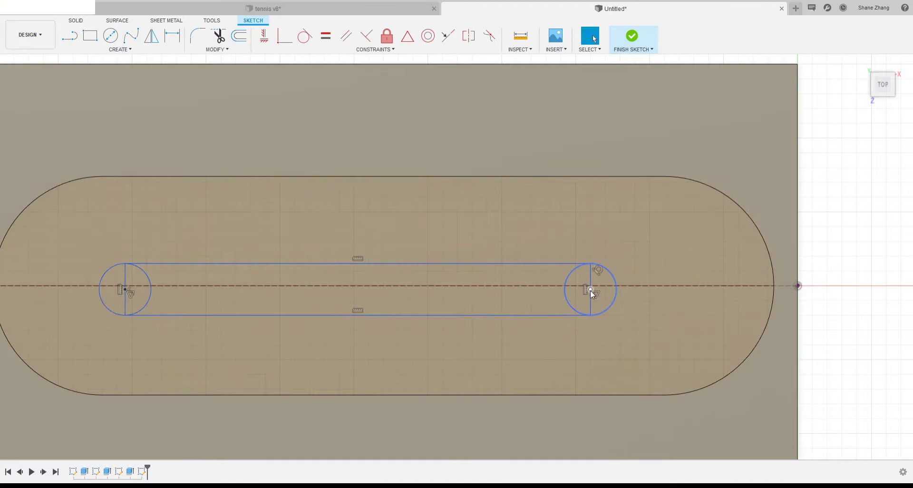
left_click_drag(590, 290, 548, 321)
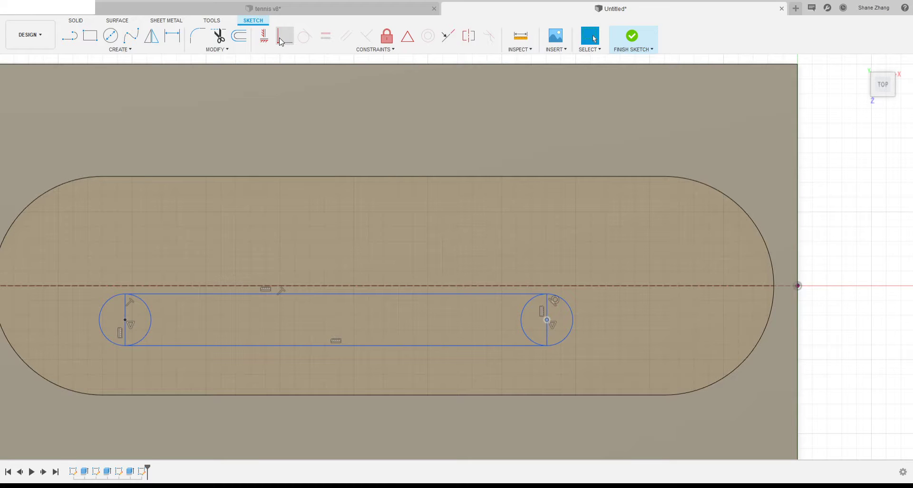
left_click(281, 42)
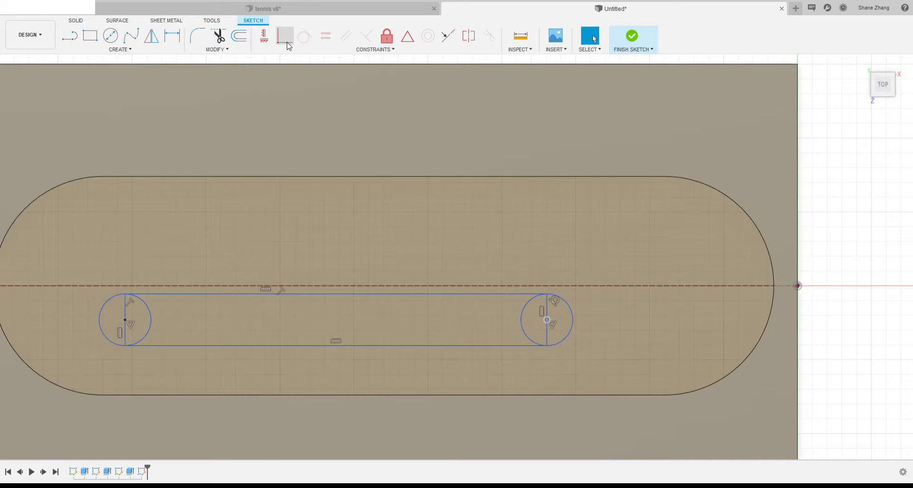
left_click(285, 41)
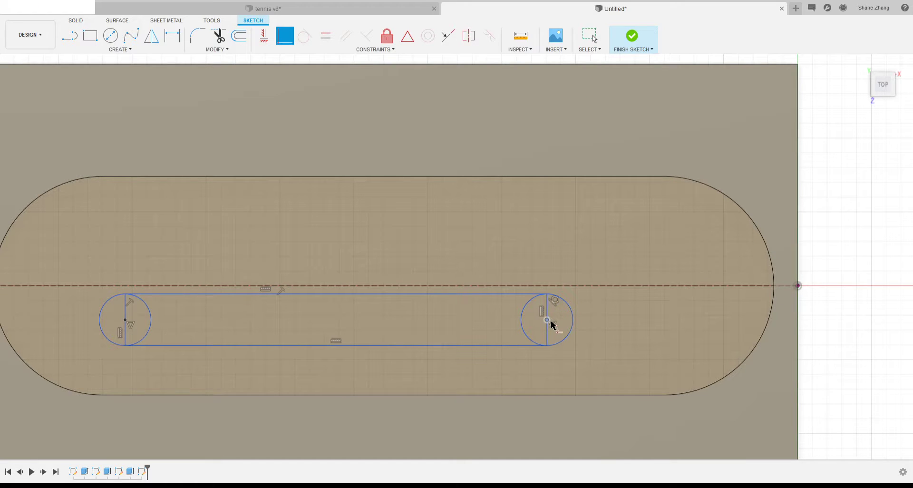
left_click(644, 284)
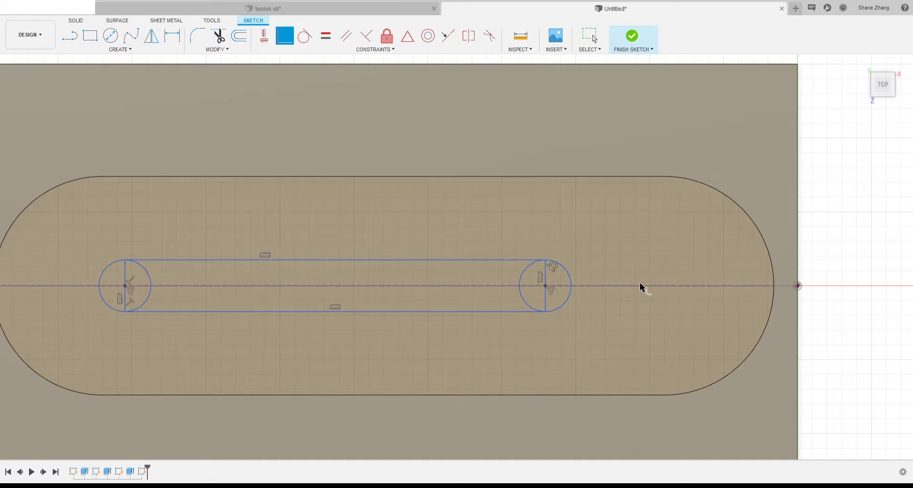
key("Escape")
key("Escape")
Move the circle nearest the origin along the centreline toward the origin and widen the narrow rectangle inside the slot
scroll(580, 291, "down", 2)
left_click(573, 285)
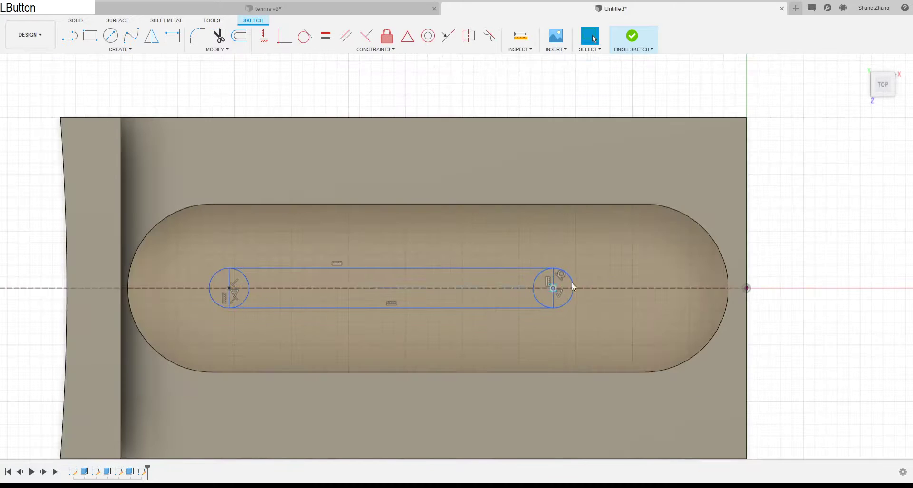
left_click_drag(573, 285, 651, 287)
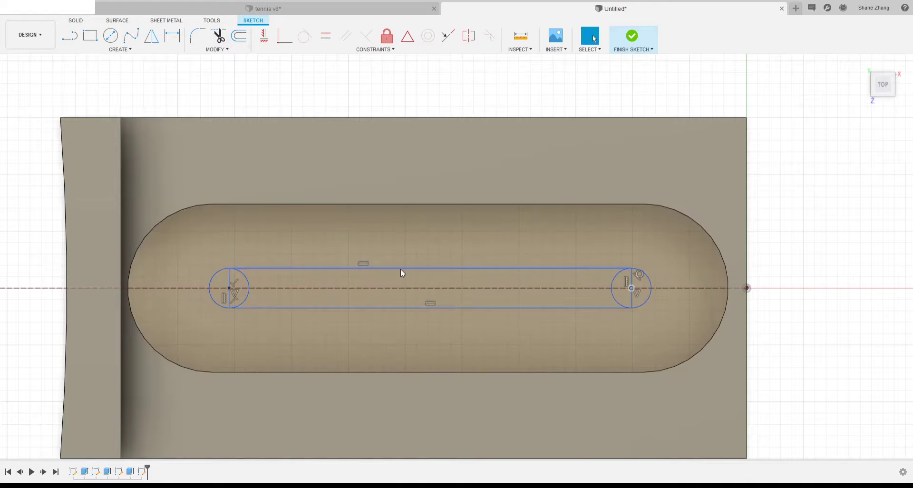
left_click(401, 269)
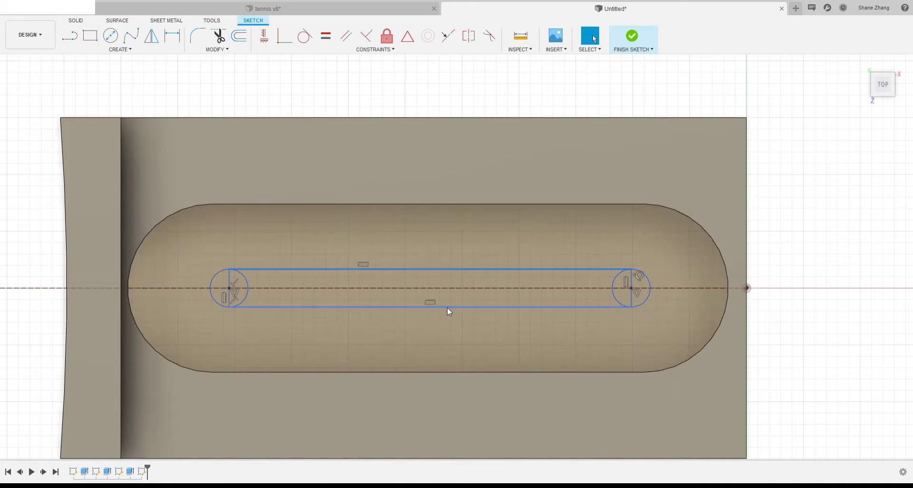
mouse_move(447, 307)
left_mouse_down()
mouse_move(452, 329)
mouse_move(453, 322)
left_mouse_up()
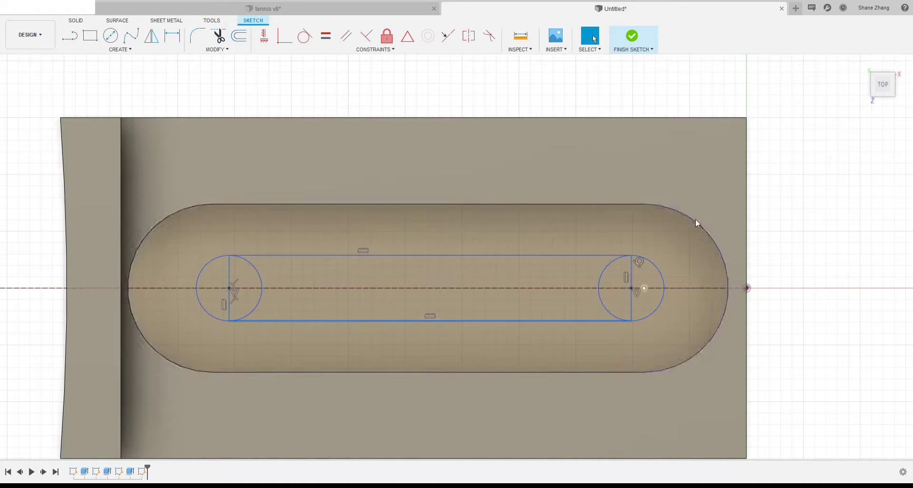
left_click(635, 289)
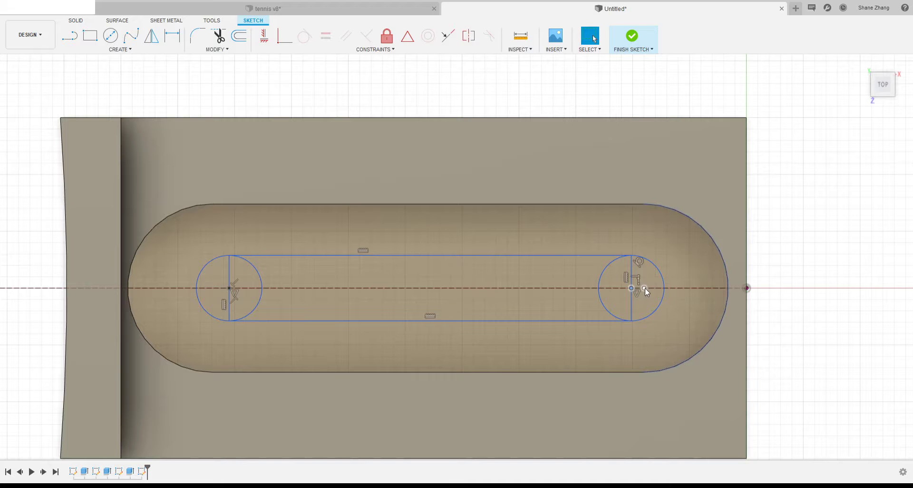
key("Escape")
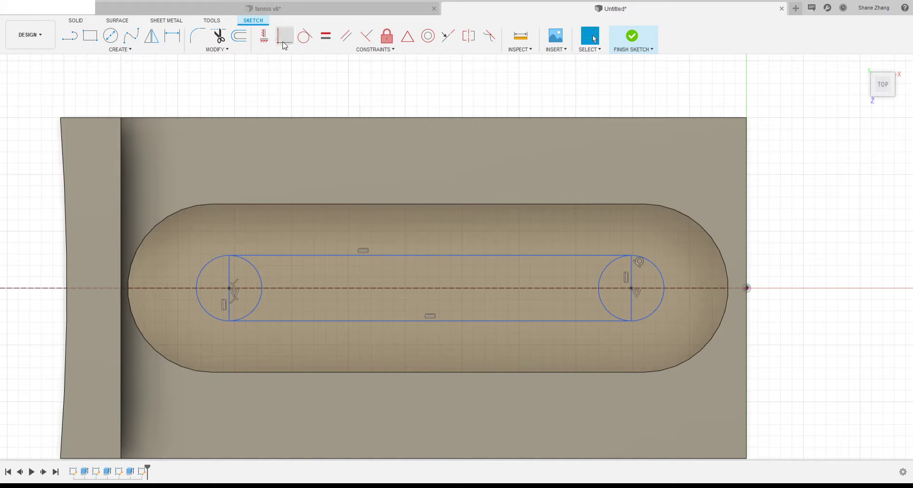
left_click(629, 288)
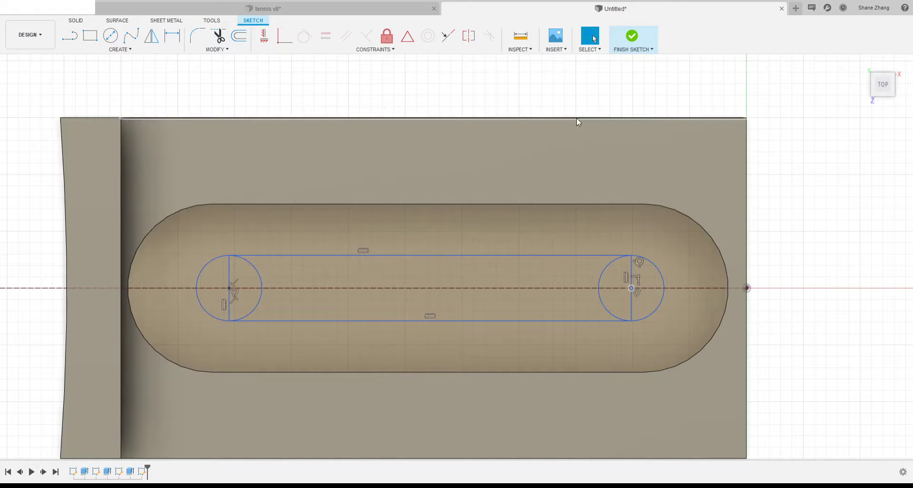
key("Escape")
Make the circle nearest the origin concentric with the rounded slot end surrounding it
left_click(660, 272)
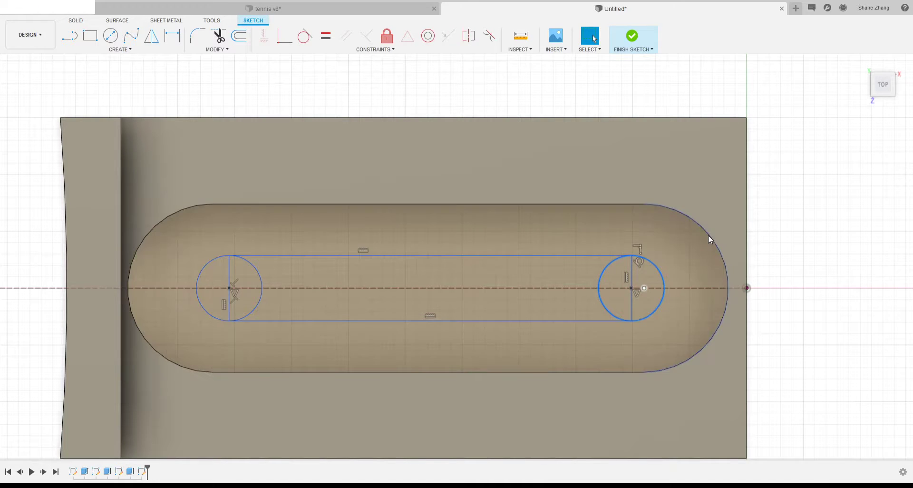
left_click(709, 235, "ctrl")
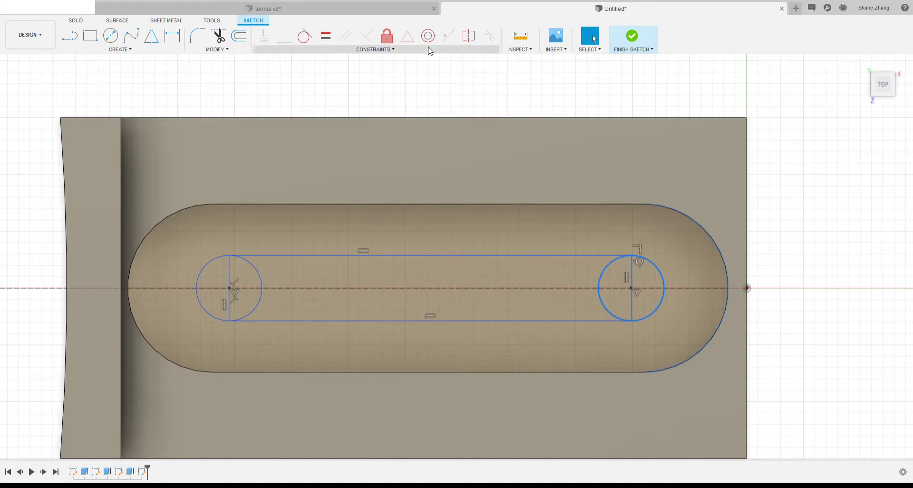
left_click(428, 41)
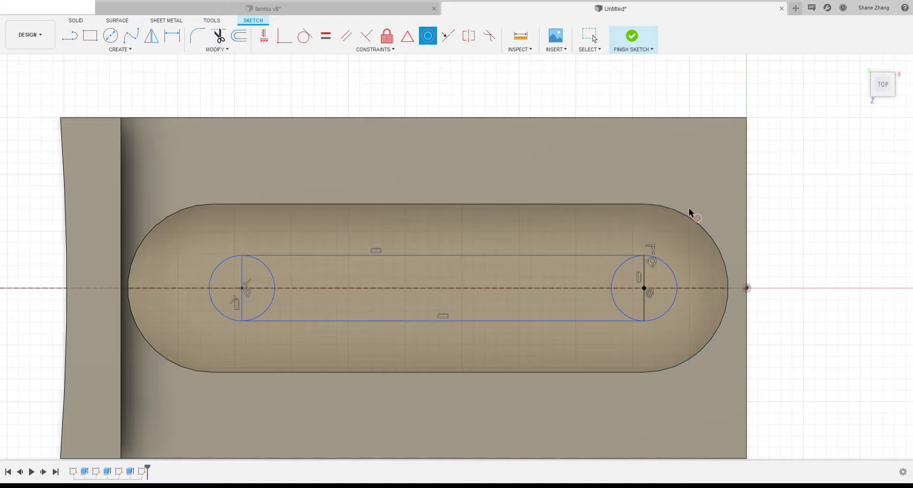
key("Escape")
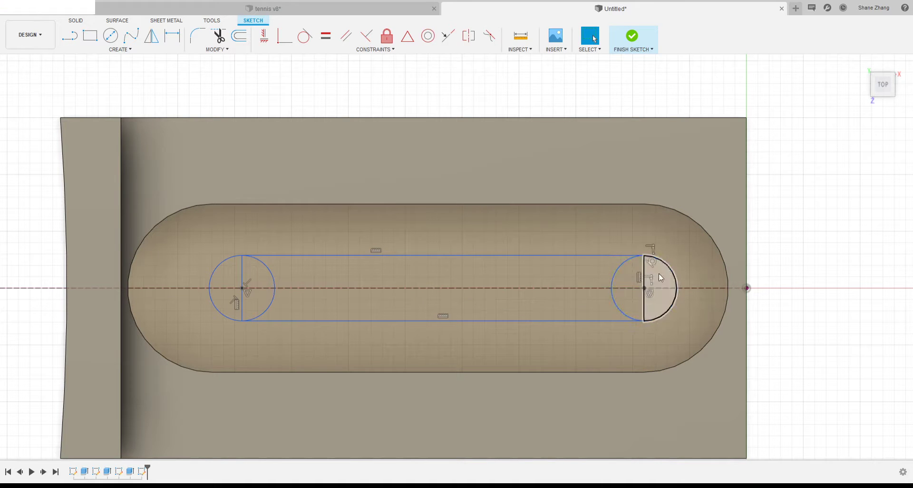
Narrow the inner profile slightly and shift its far circle a little toward the block's arc end
mouse_move(644, 256)
left_mouse_down()
mouse_move(642, 245)
mouse_move(655, 257)
mouse_move(644, 258)
left_mouse_up()
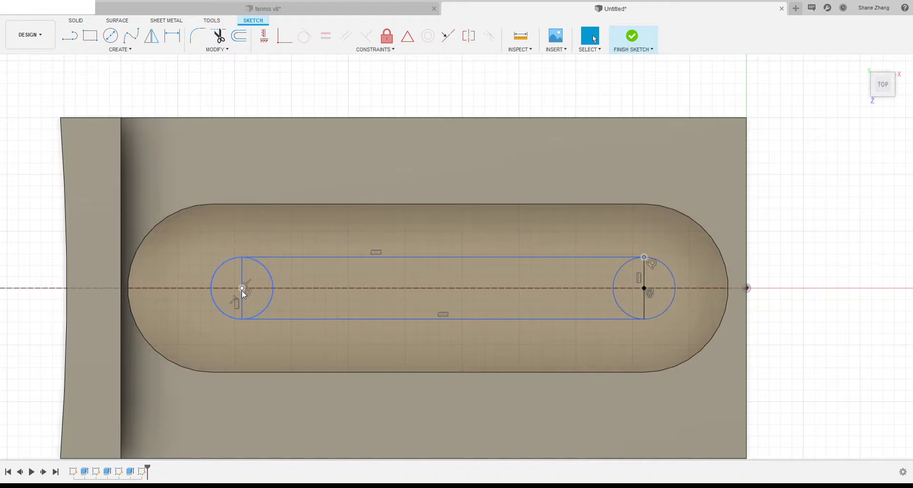
left_click_drag(242, 288, 238, 291)
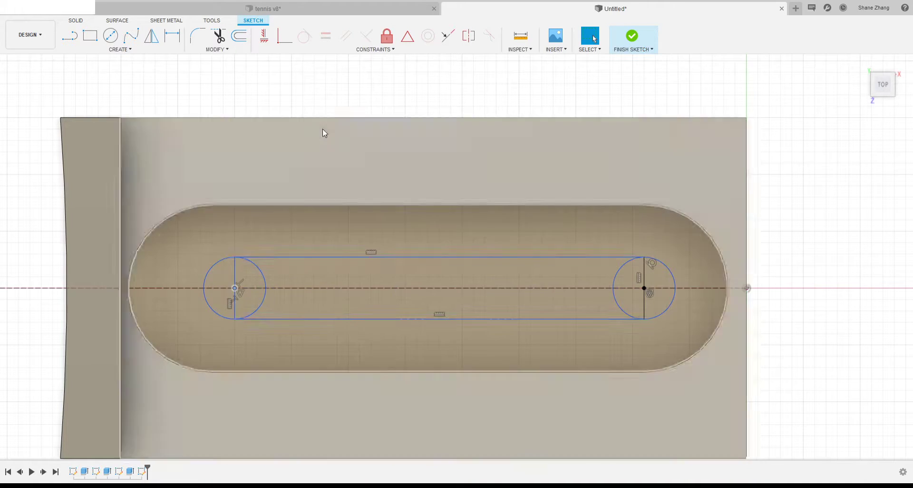
left_click(290, 87)
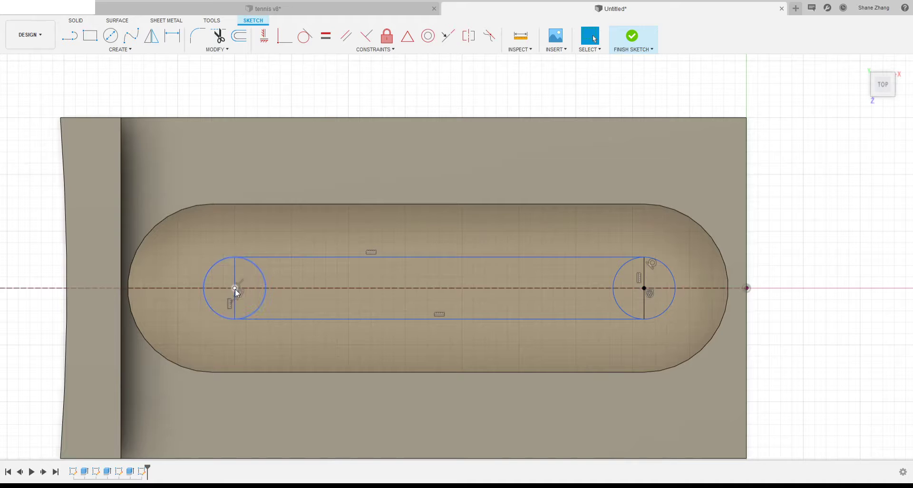
Make the far circle's centre coincident with the centre point of the slot's rounded end near the block's arc end
left_click(235, 289)
left_click(236, 289)
left_click(212, 288, "ctrl")
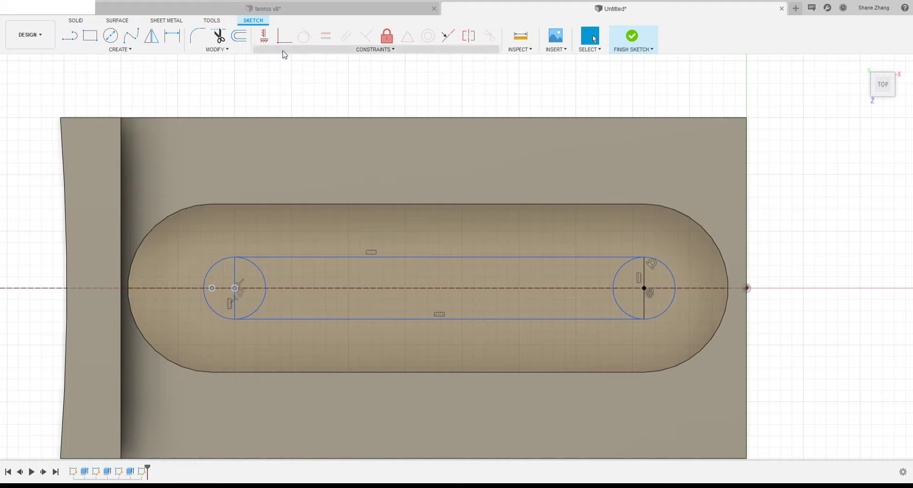
left_click(284, 43)
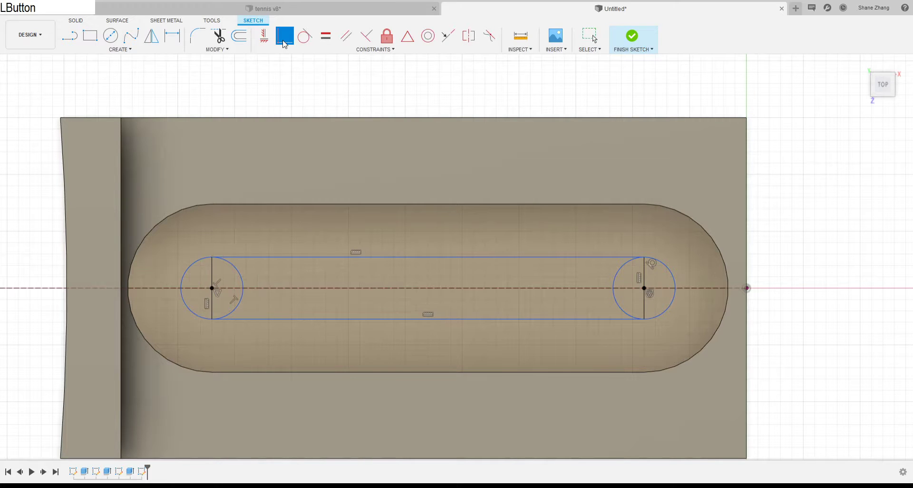
key("Escape")
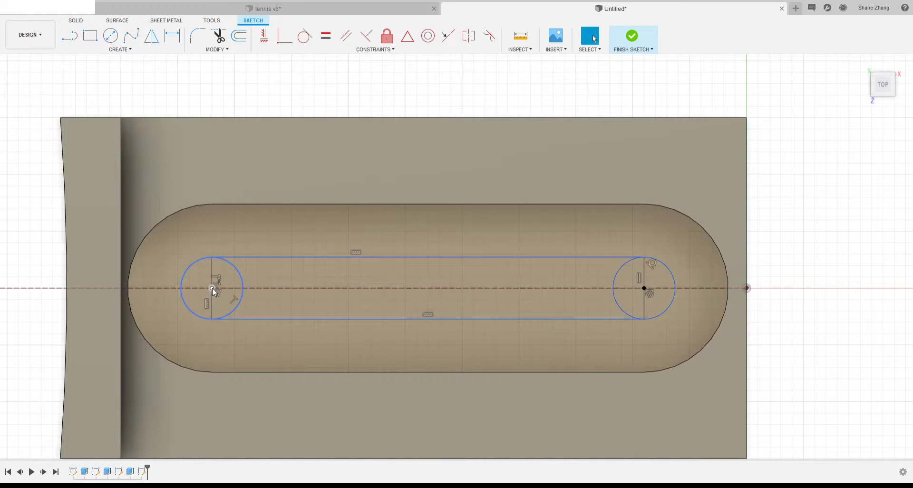
Switch to the tennis v8 design to check the dimensions of its inner slot profile
scroll(227, 315, "down", 2)
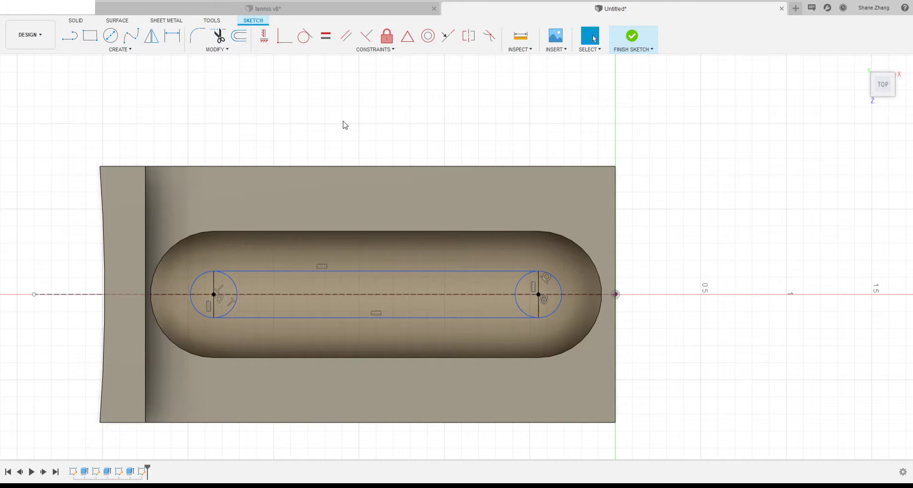
left_click(209, 11)
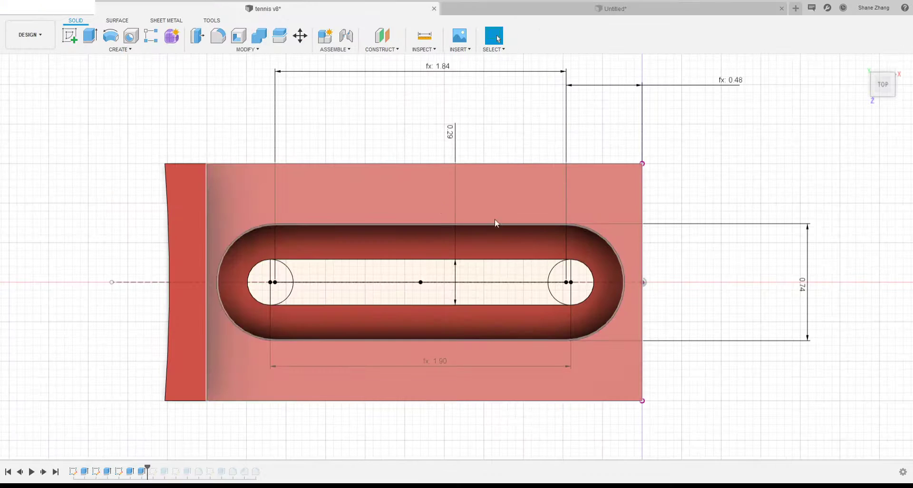
Switch to the untitled design, set the inner slot's width to 0.29, and finish the sketch
left_click(570, 8)
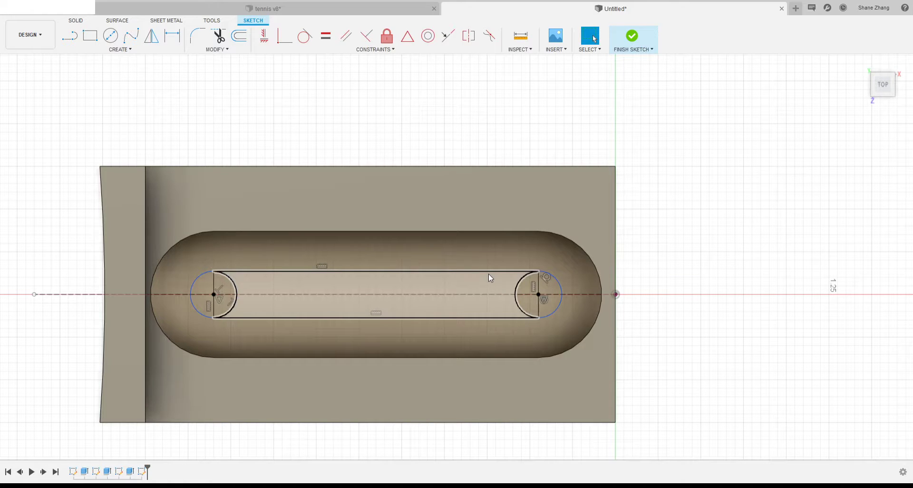
left_click(171, 40)
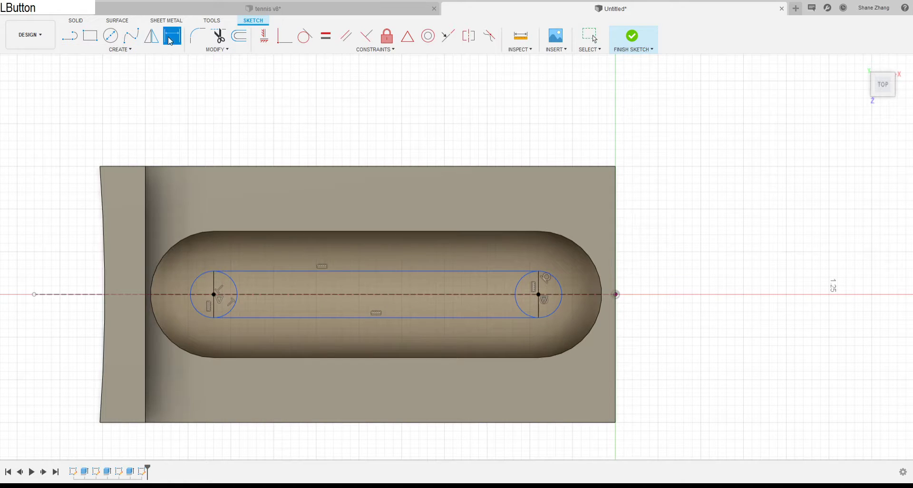
left_click(441, 275)
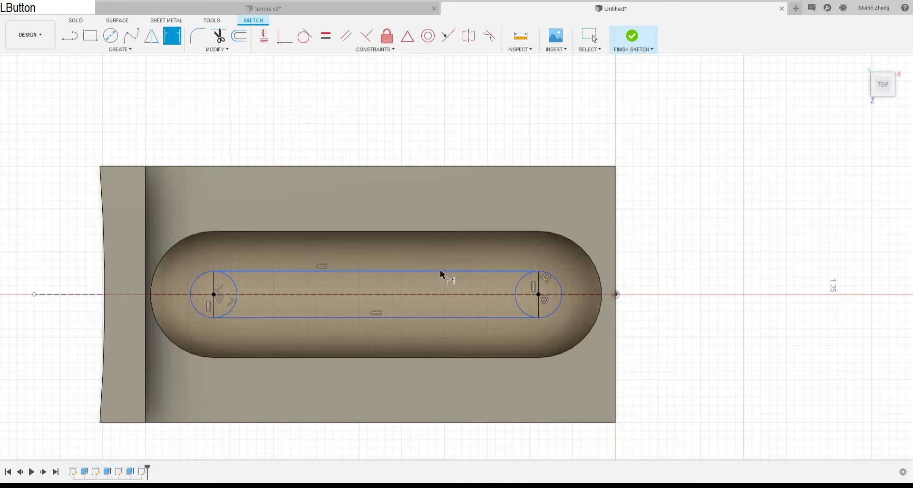
left_click(442, 318)
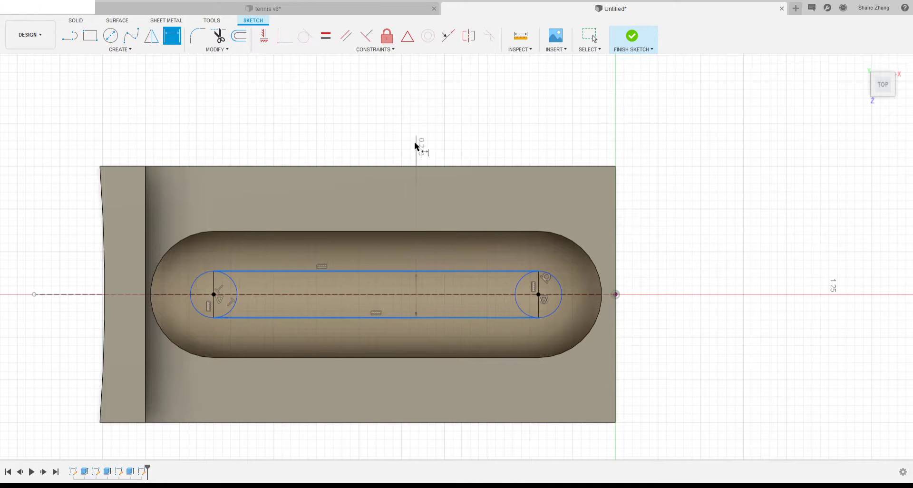
left_click(410, 113)
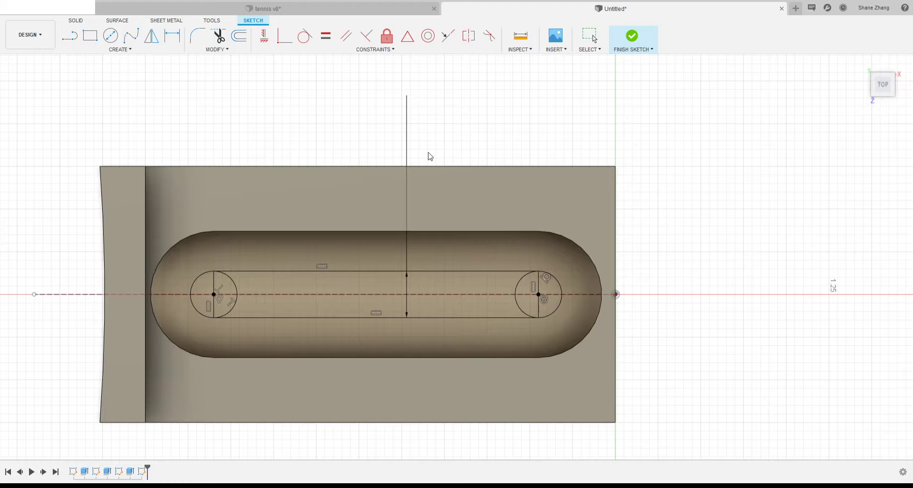
key("KP_Decimal")
key("KP_9")
key("KP_Enter")
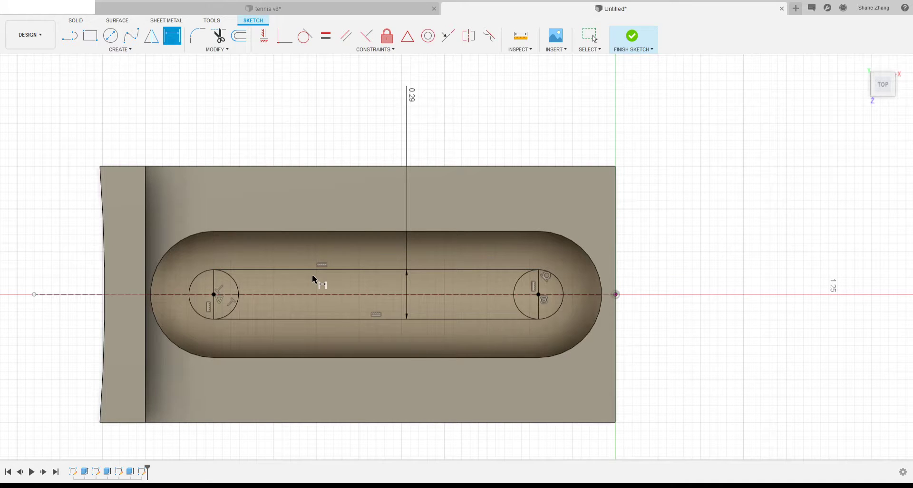
key("Escape")
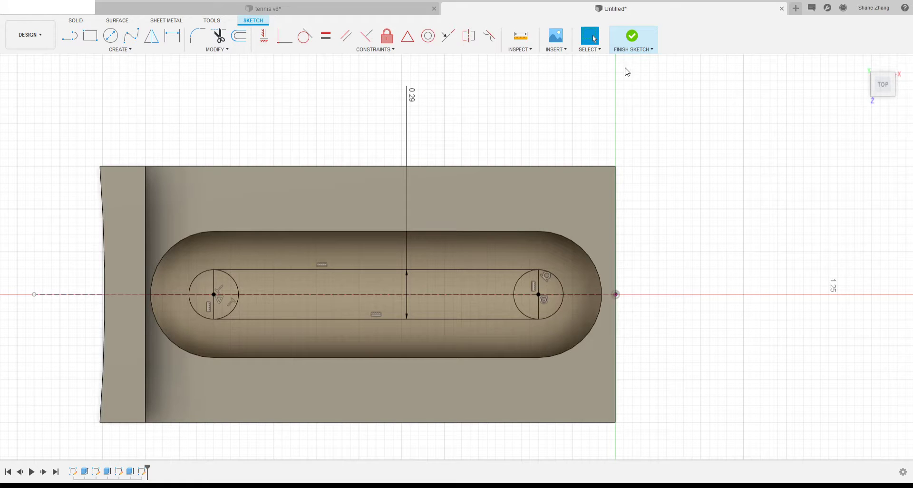
left_click(633, 38)
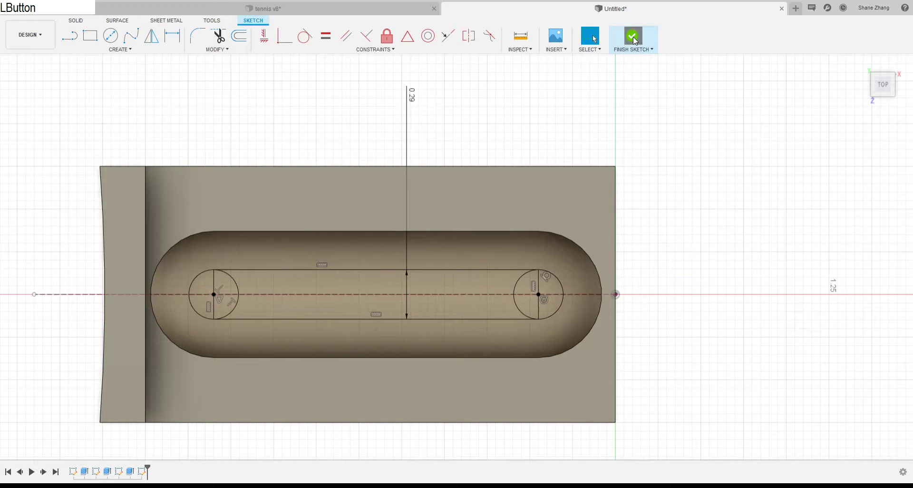
Start an Extrude with all regions of the inner slot profile selected, including both rounded ends and the middle
middle_click_drag(714, 238, 727, 210)
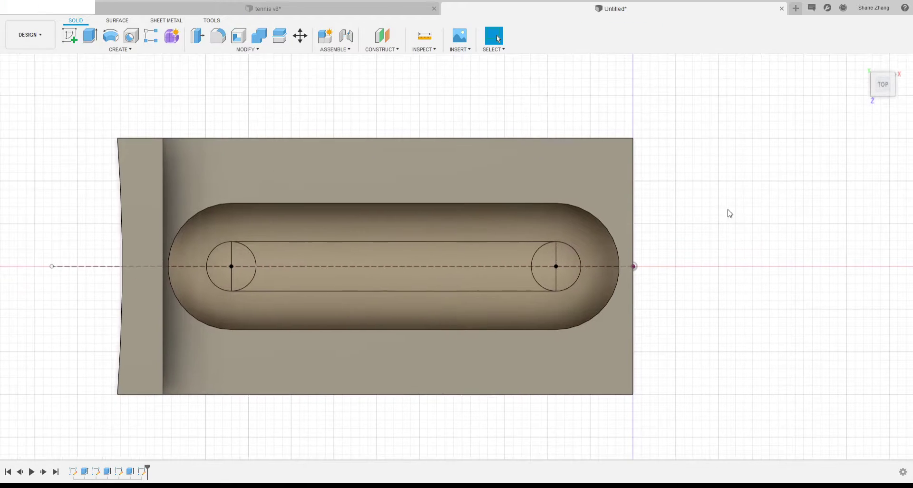
middle_click_drag(531, 285, 452, 193, "shift")
scroll(651, 215, "down", 3)
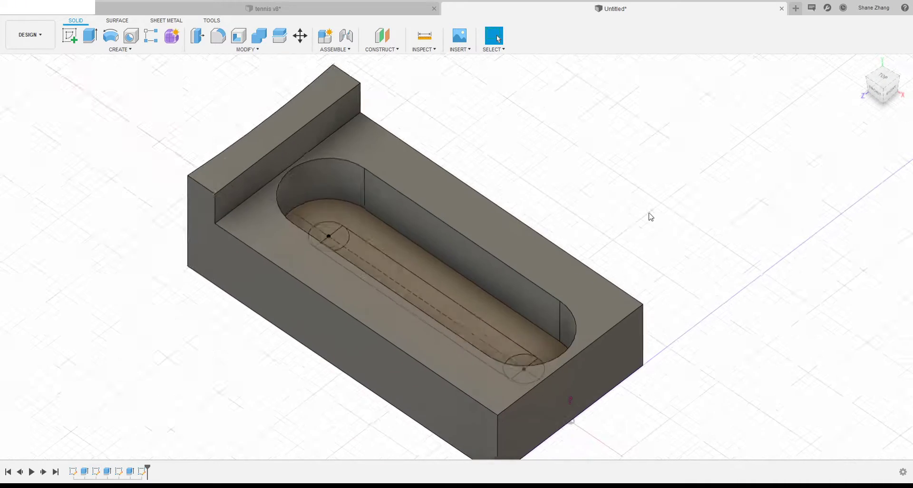
middle_click_drag(512, 232, 601, 224, "shift")
left_click(90, 36)
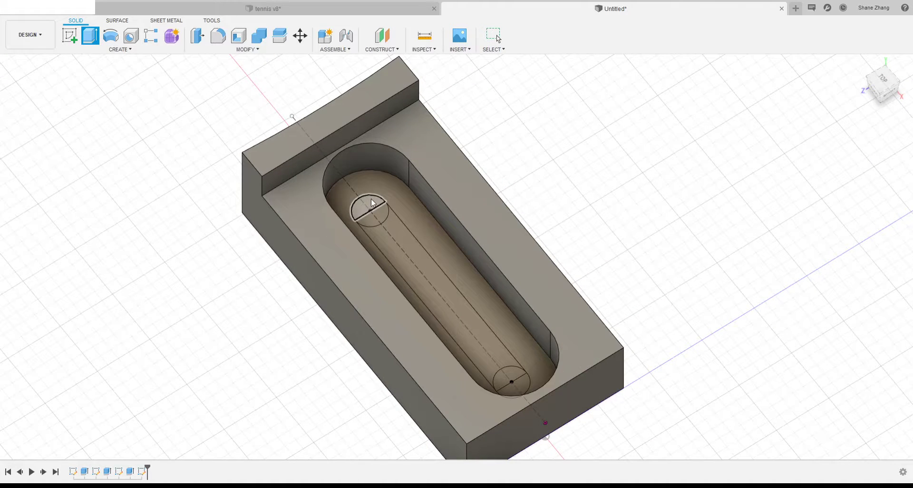
left_click(356, 212)
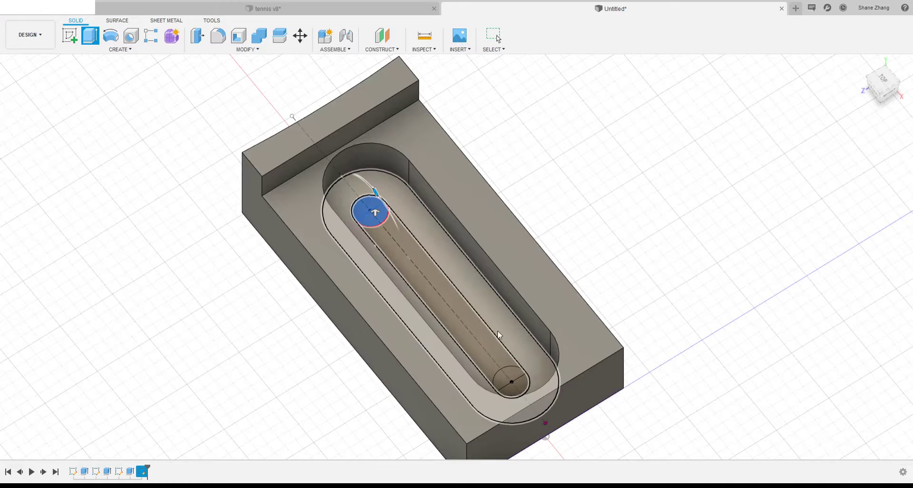
left_click(444, 279)
left_click(507, 372)
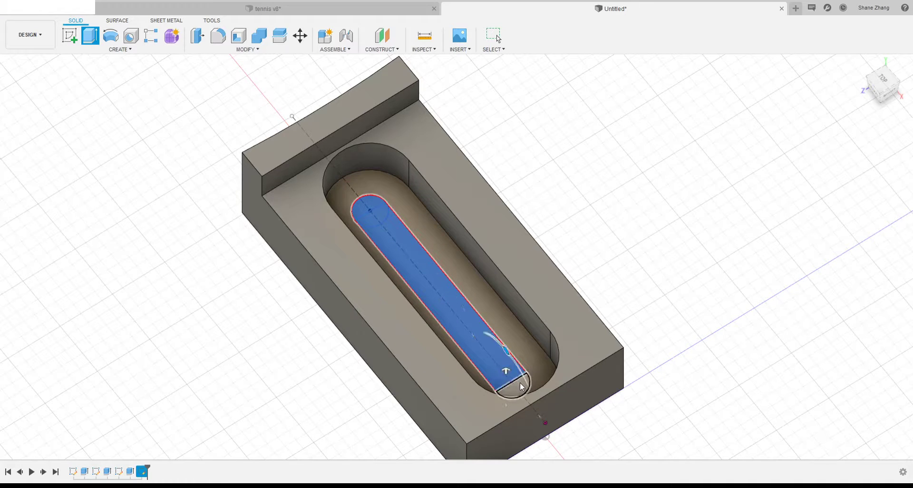
left_click(519, 381)
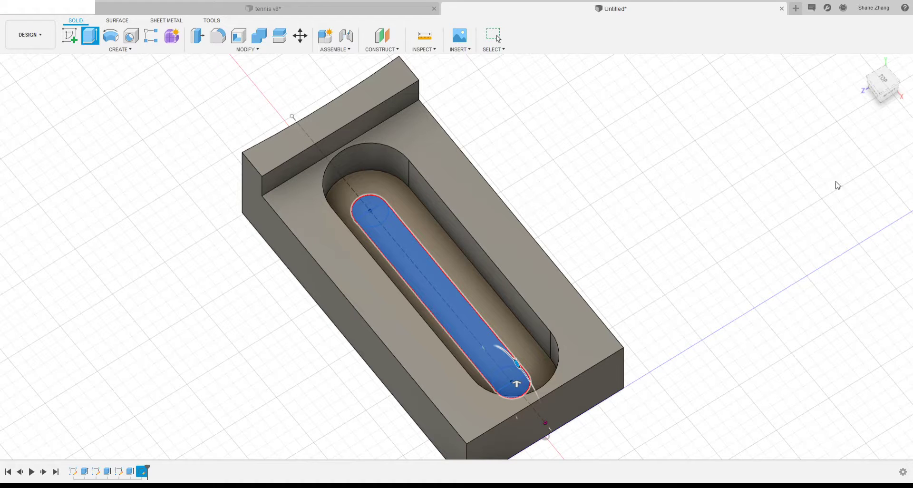
Extrude the slot profile in two directions as a cut that goes down through the base of the block
middle_click_drag(627, 226, 656, 190, "shift")
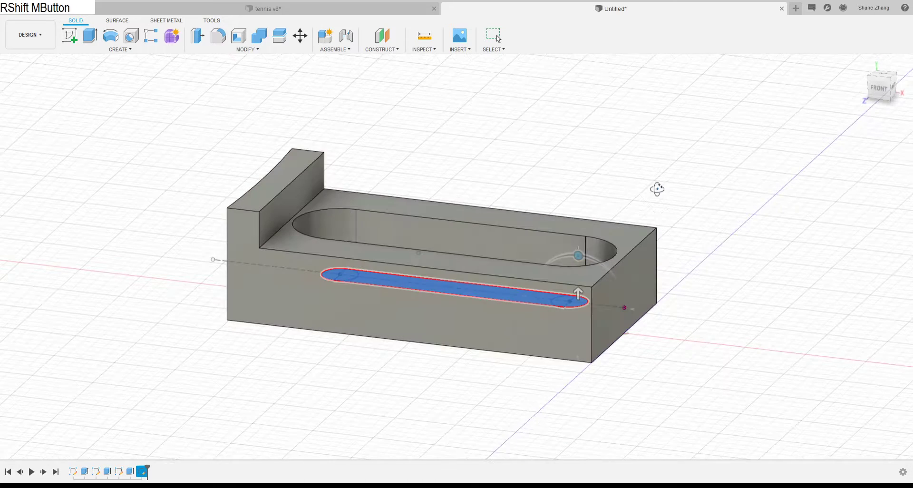
left_click(860, 159)
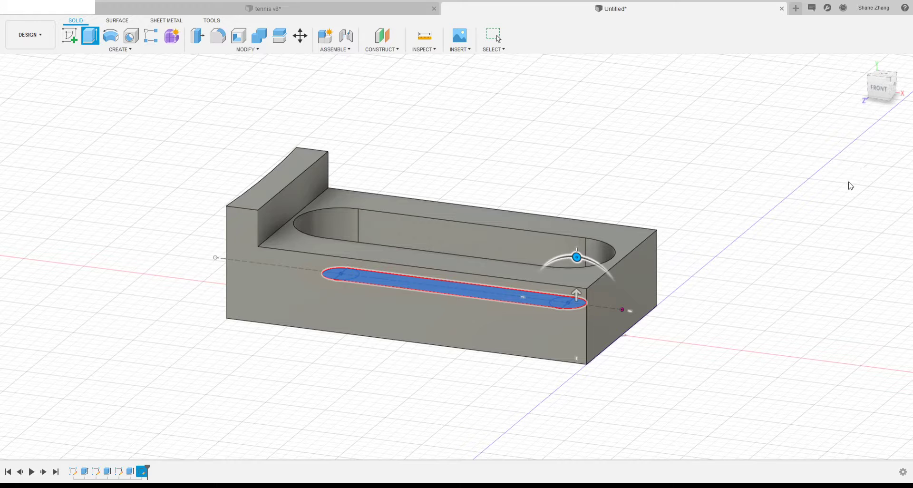
left_click(864, 163)
left_click(858, 166)
left_click(858, 166)
left_click(848, 213)
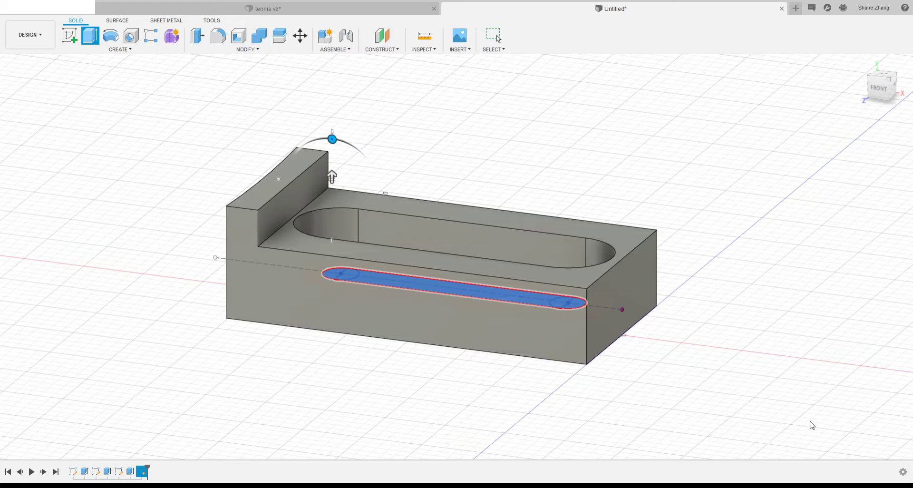
left_click(851, 163)
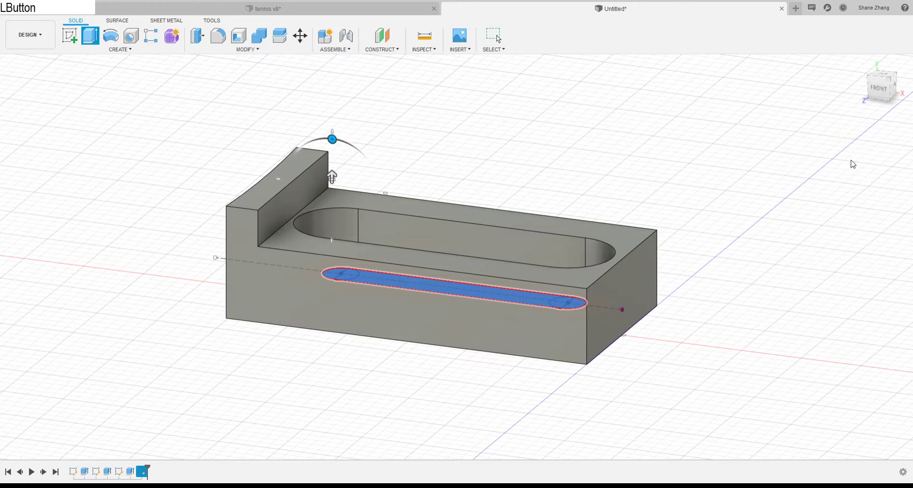
left_click(851, 192)
left_click(850, 164)
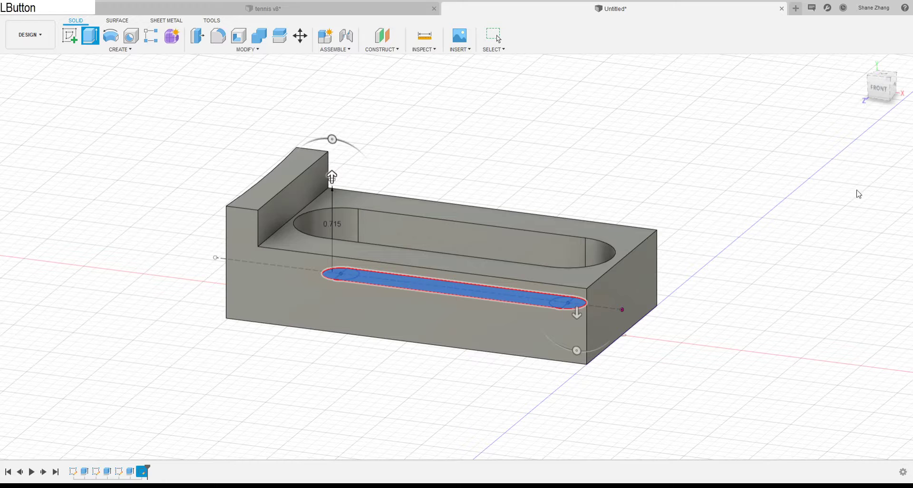
left_click(853, 198)
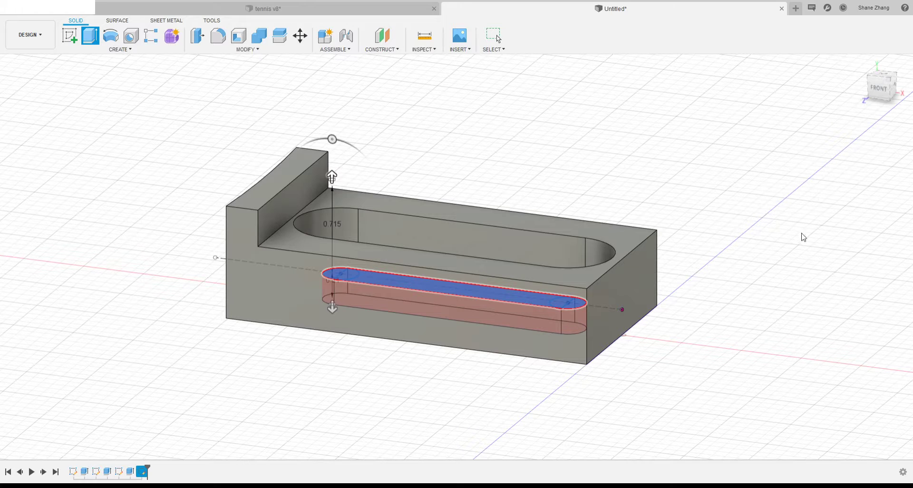
left_click(858, 265)
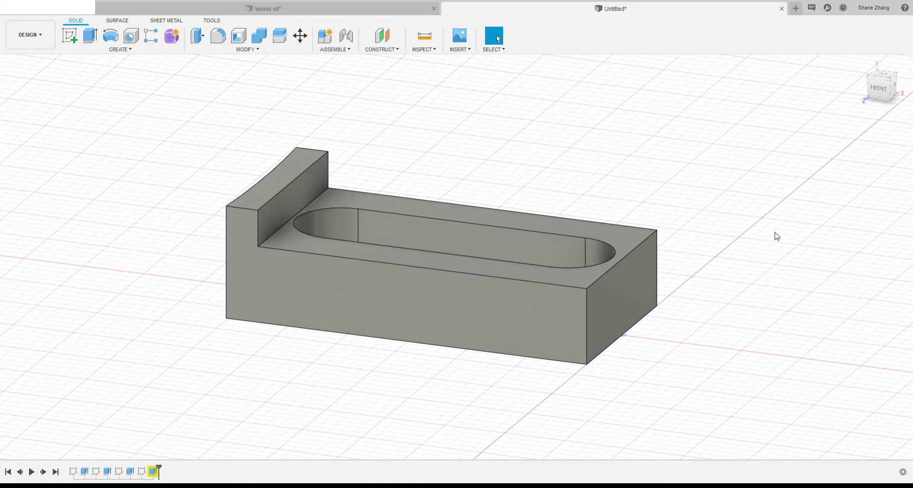
middle_click_drag(777, 236, 766, 262, "shift")
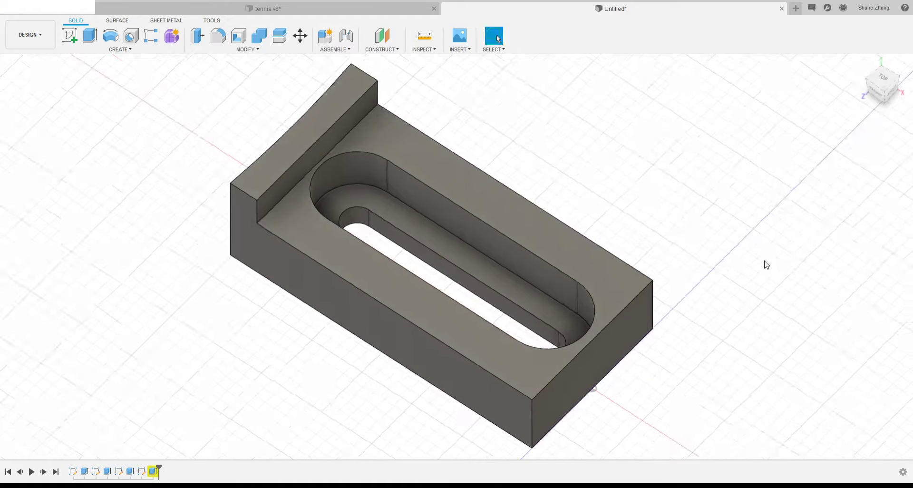
left_click(902, 454)
left_click(791, 365)
left_click(888, 431)
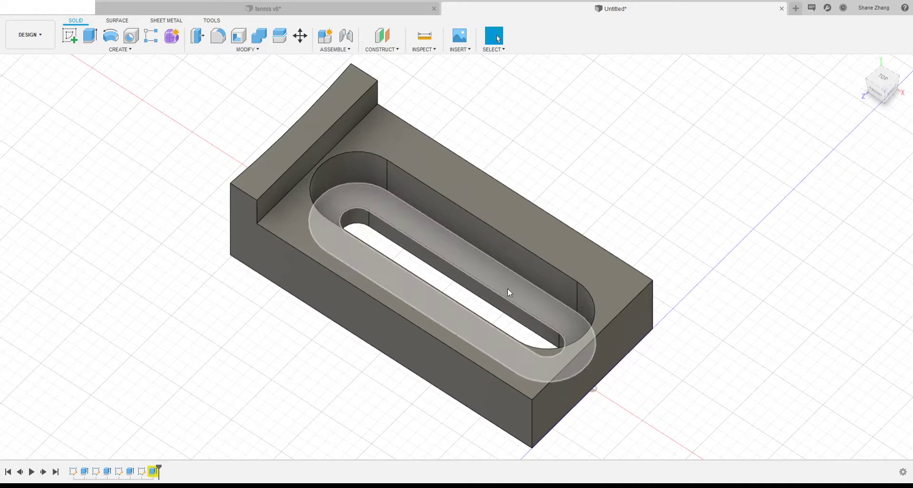
Edit the slot's Extrude feature and change it from two directions to one side
left_click(152, 472)
right_click(152, 472)
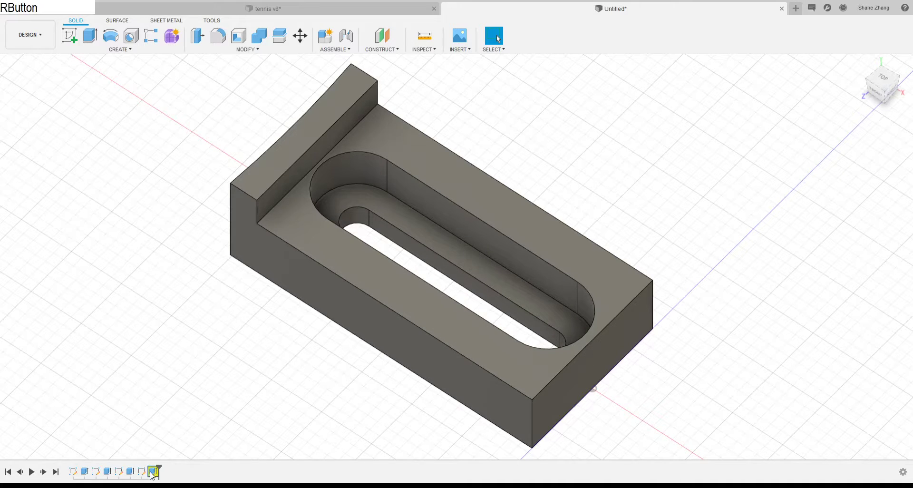
left_click(169, 363)
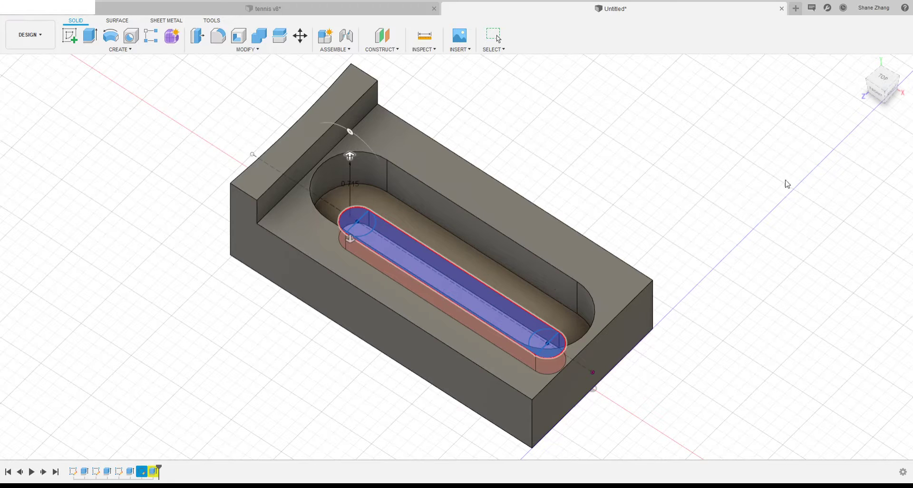
left_click(857, 179)
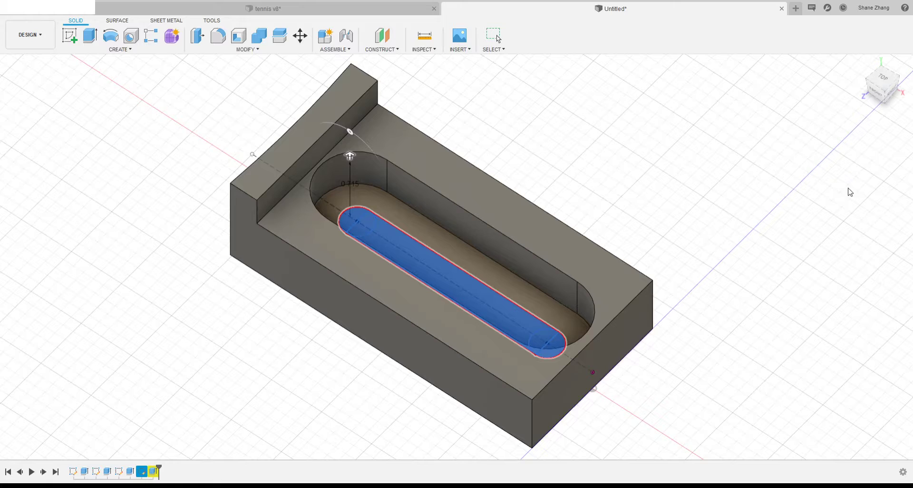
Direct the one-sided slot cut downward through the bottom of the block and apply the edit
left_click(814, 165)
left_click(855, 161)
left_click(855, 162)
left_click(855, 150)
left_click(855, 151)
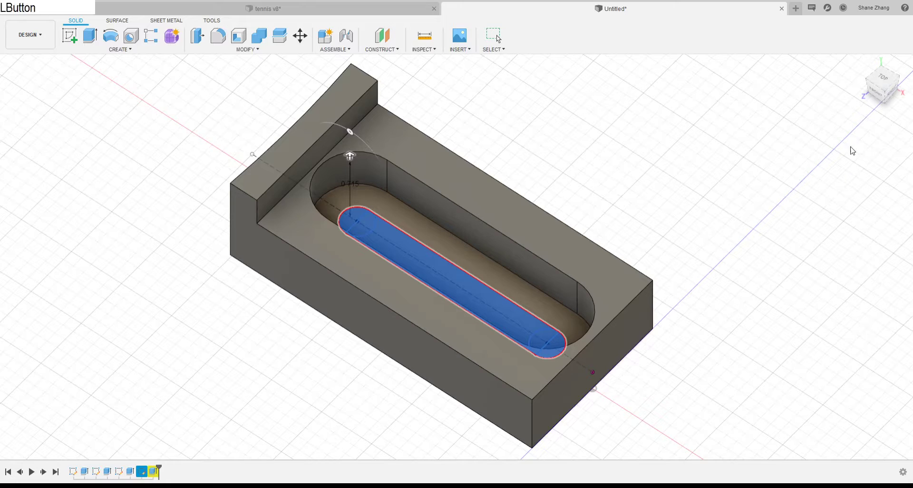
left_click(839, 193)
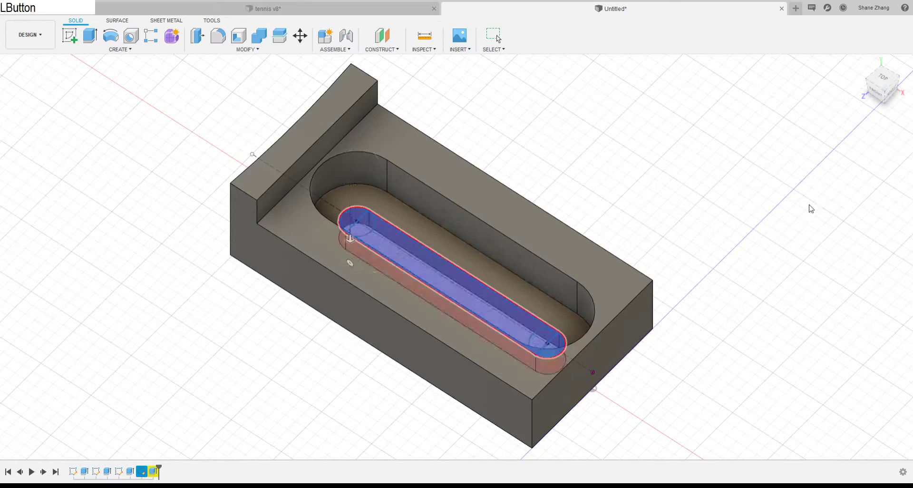
middle_click_drag(664, 240, 705, 245)
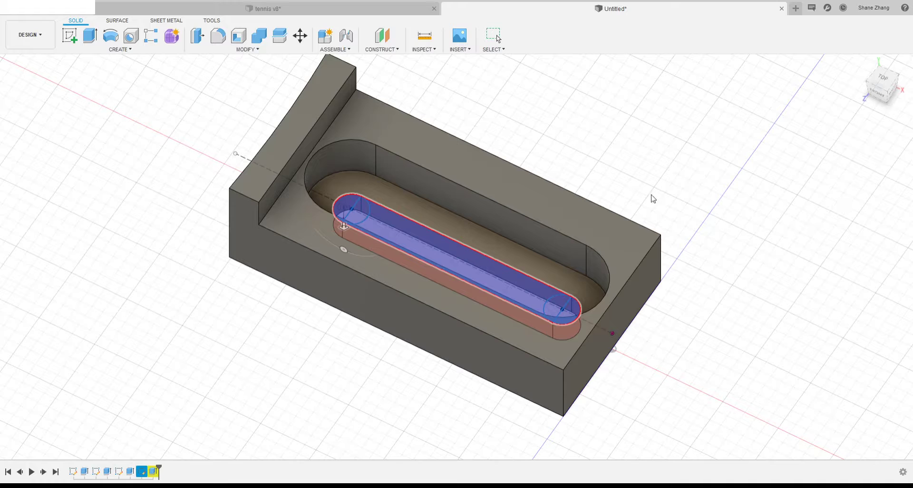
left_click(486, 265)
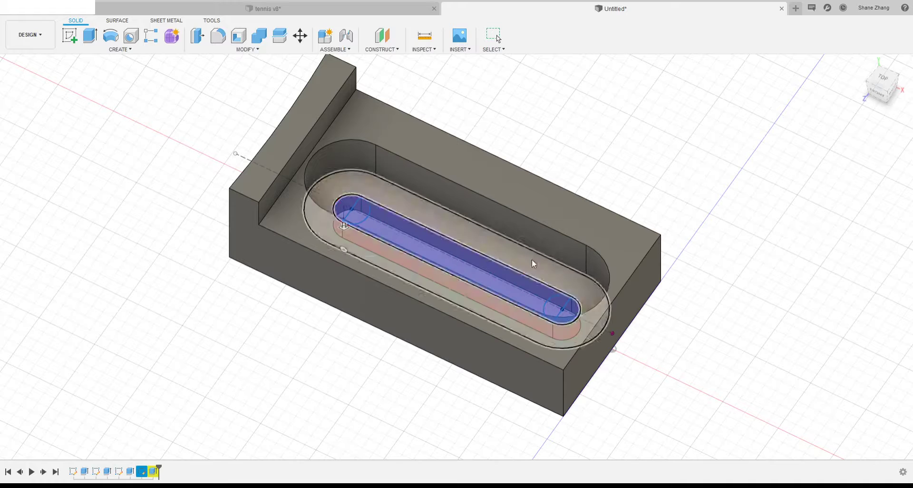
key("Return")
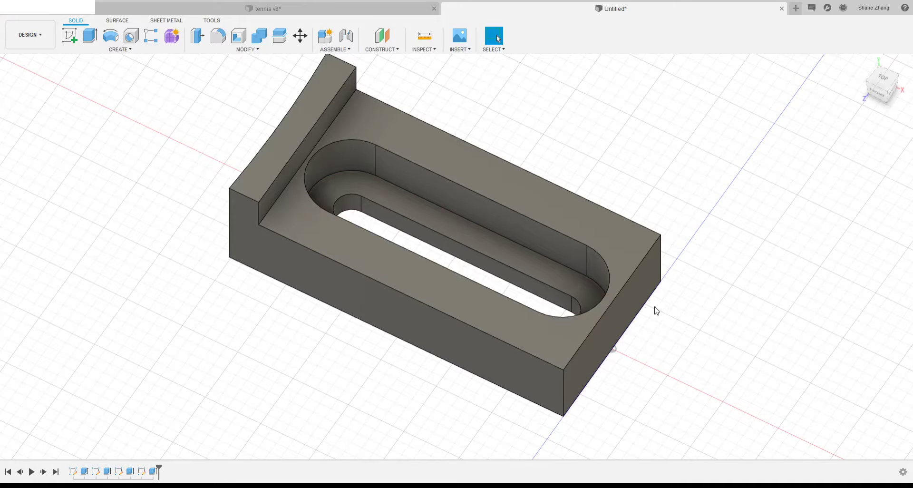
Switch to the tennis v8 design, roll its history forward past the next sketch and extrusion, and show the block's underside
scroll(718, 328, "up", 2)
scroll(684, 350, "down", 3)
scroll(681, 347, "up", 1)
scroll(417, 340, "down", 1)
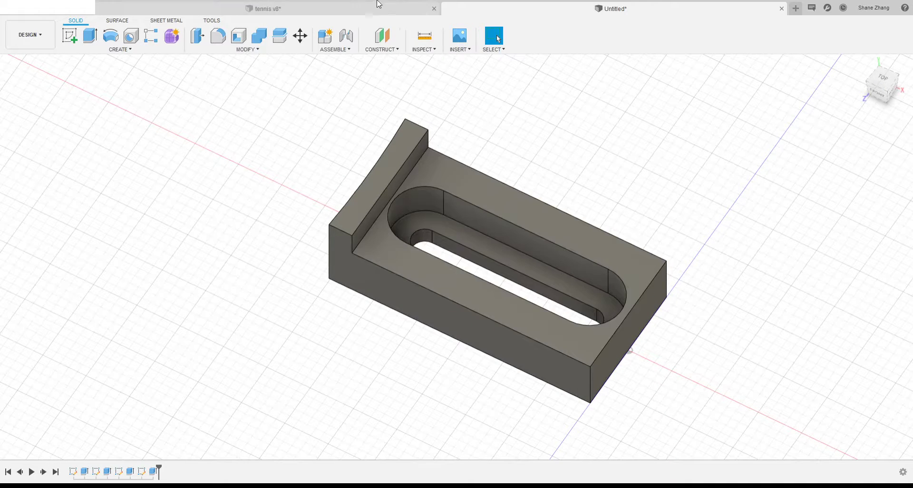
left_click(364, 7)
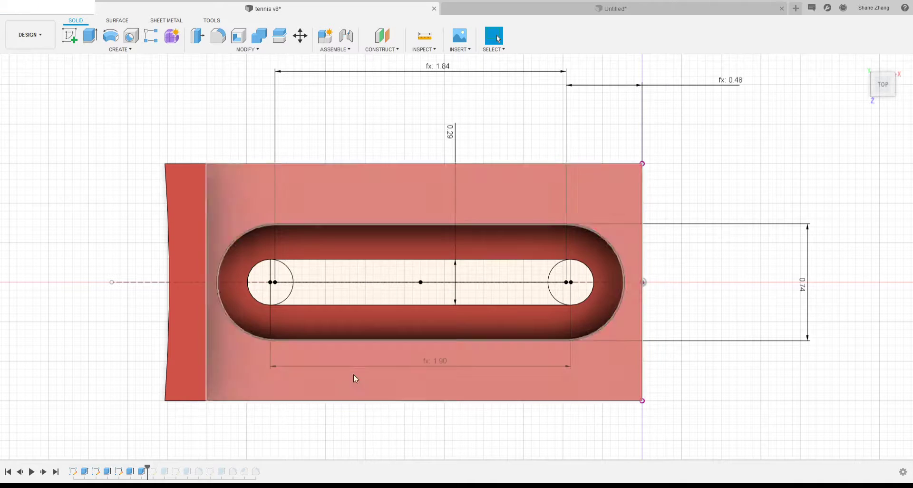
left_click_drag(147, 467, 165, 466)
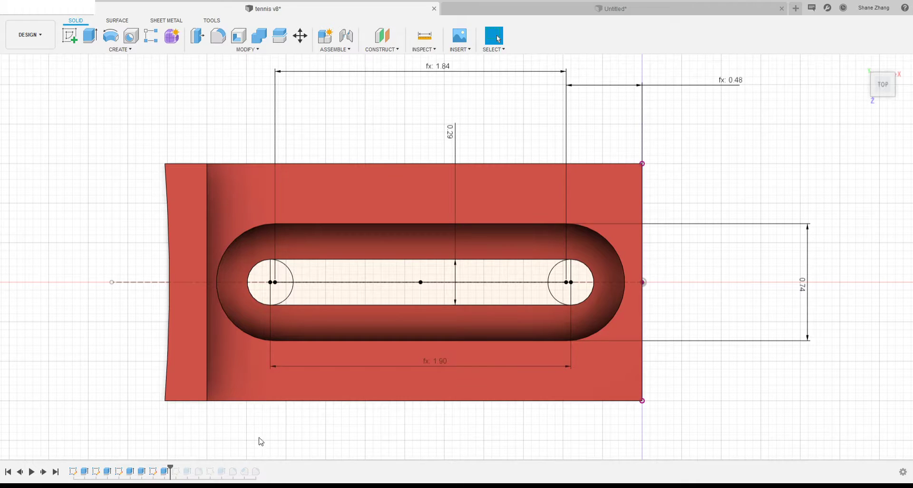
middle_click_drag(739, 158, 738, 85, "shift")
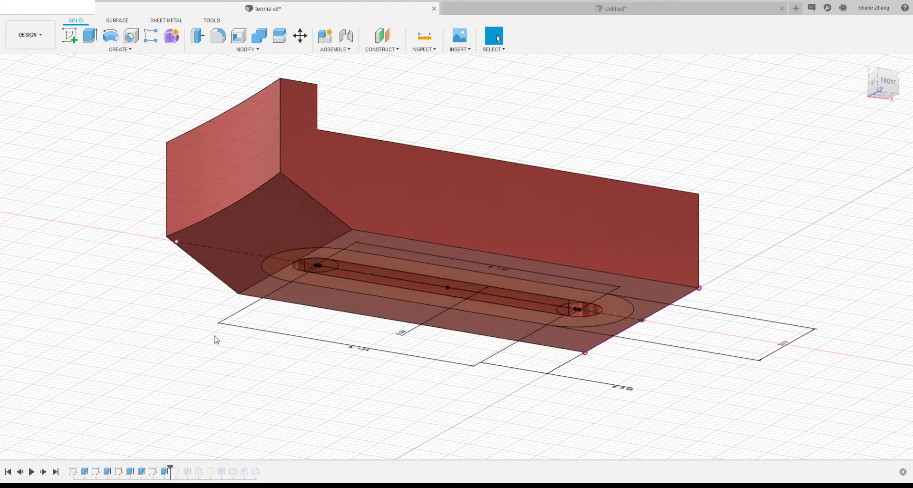
Swap the displayed slot sketch for the corner triangle sketch, face it from the front, and display the sketch's dimensions
left_click(41, 202)
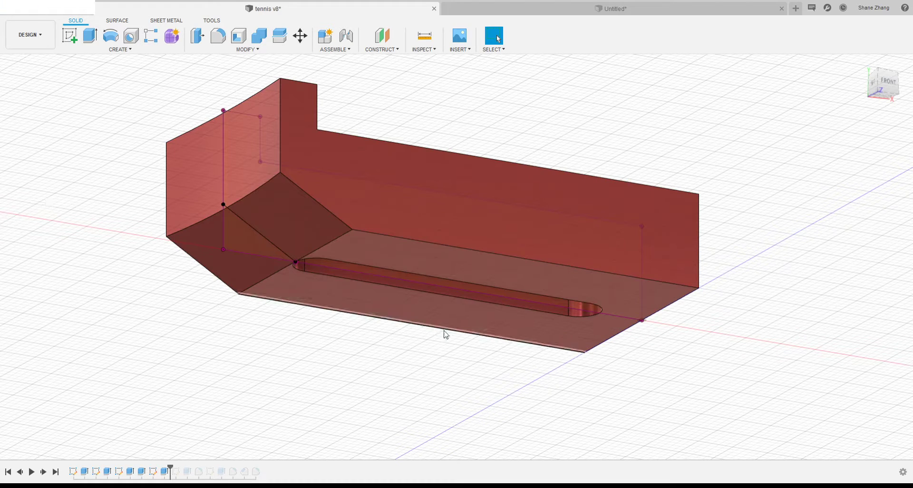
left_click(890, 83)
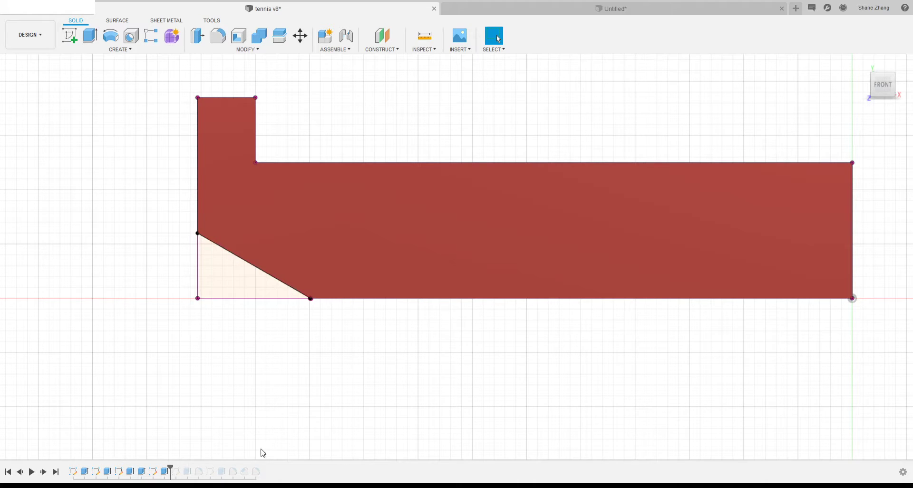
right_click_drag(90, 226, 72, 204)
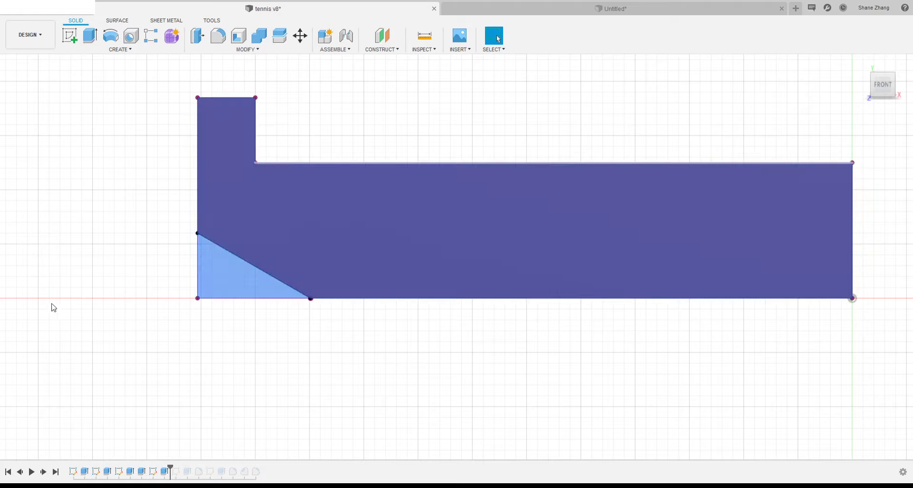
left_click(82, 319)
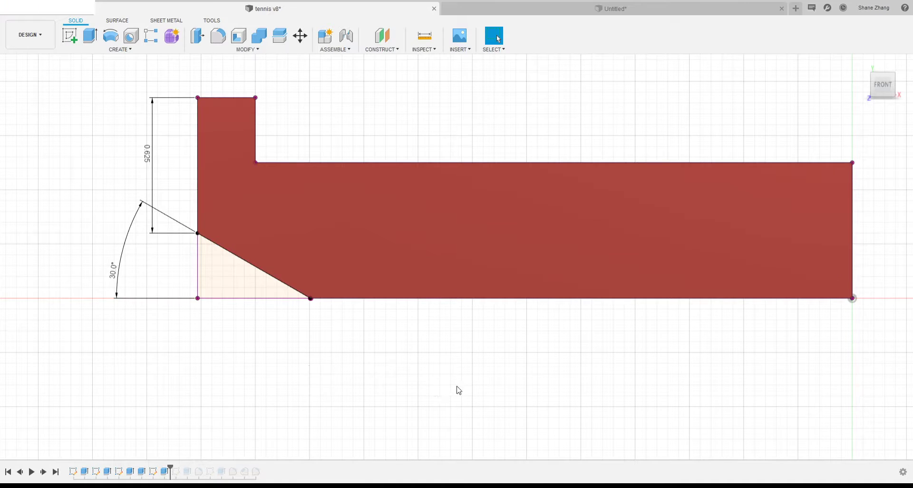
scroll(457, 389, "down", 1)
scroll(265, 263, "up", 2)
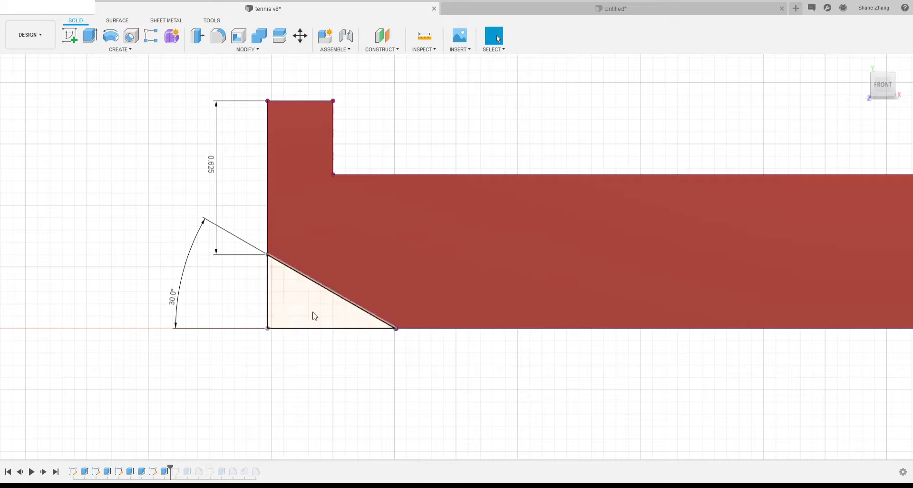
scroll(289, 284, "down", 2)
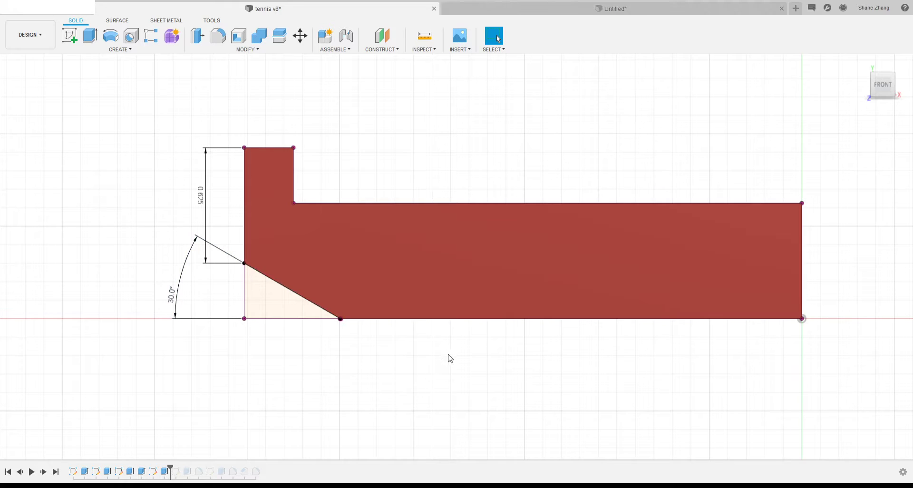
Examine from below and from the front where the reference block's angled corner cut meets the end of the slot
middle_click_drag(450, 357, 441, 321, "shift")
scroll(440, 320, "up", 8)
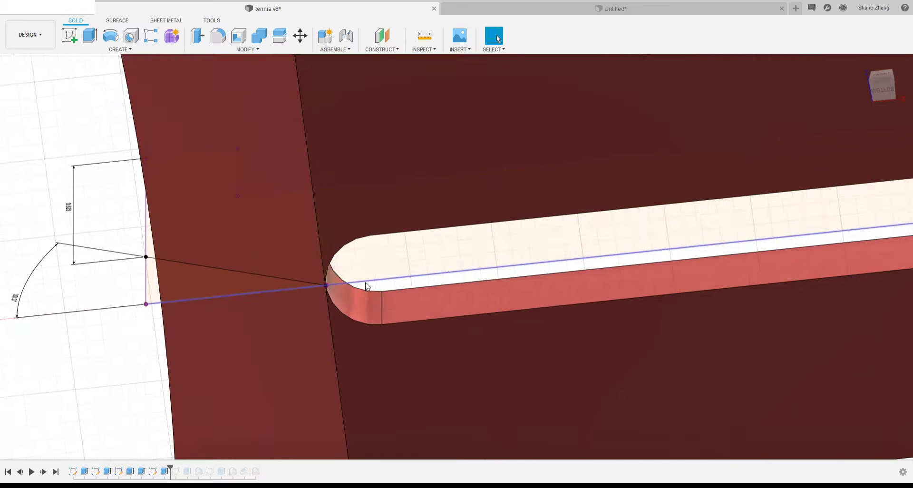
middle_click_drag(367, 286, 314, 319, "shift")
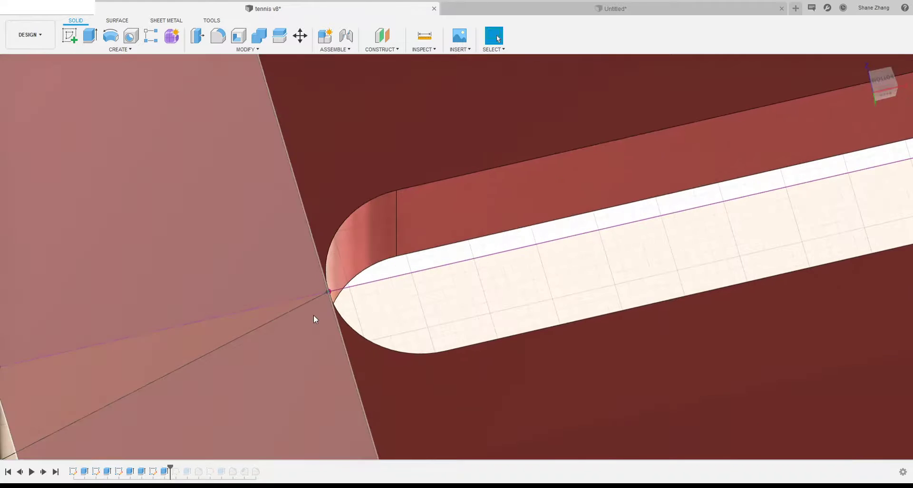
scroll(327, 291, "down", 3)
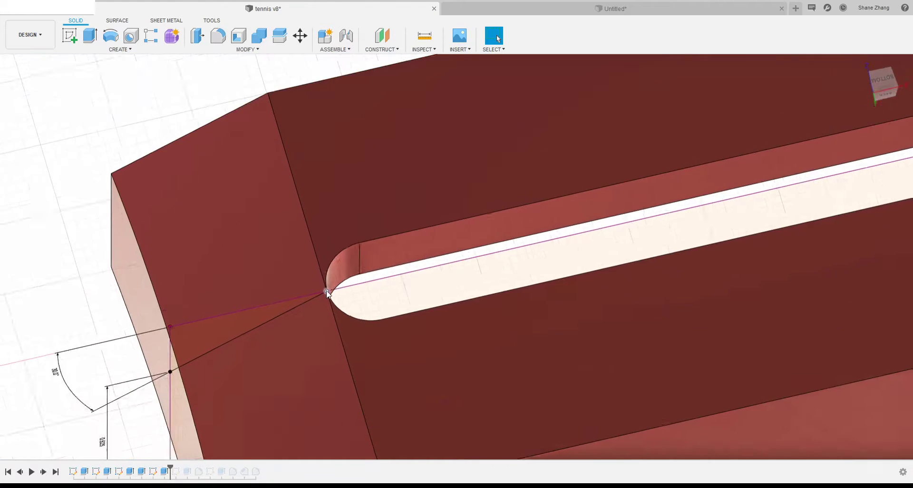
scroll(326, 291, "down", 5)
middle_click_drag(387, 162, 392, 290, "shift")
scroll(391, 290, "down", 4)
left_click(878, 90)
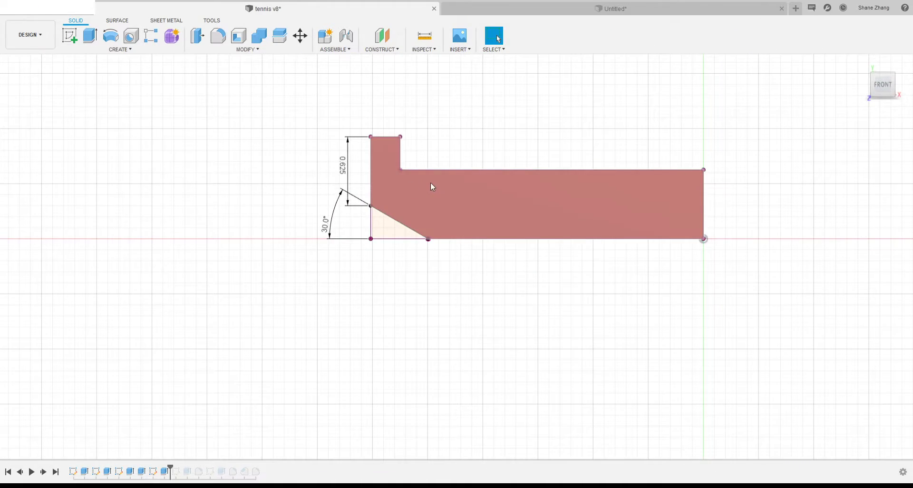
scroll(418, 148, "up", 5)
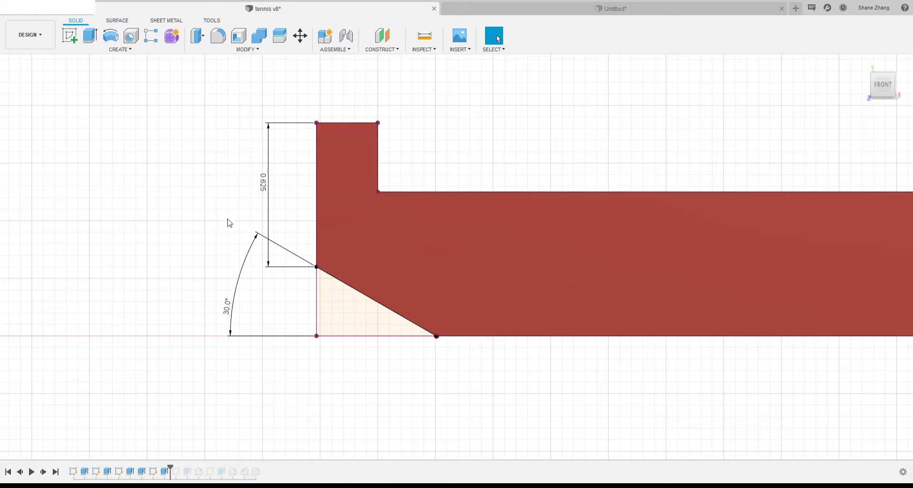
Switch to the untitled design and go through its named views, finishing on the front view of the block
left_click(590, 8)
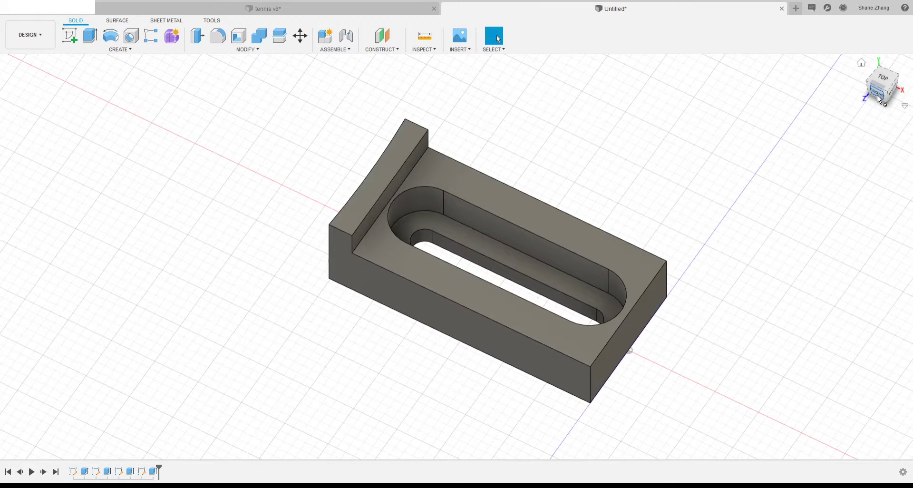
left_click_drag(889, 89, 883, 92)
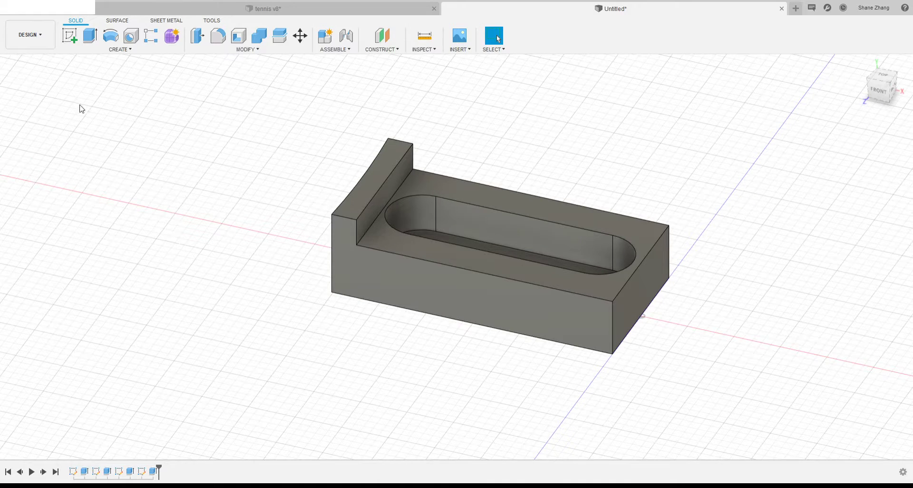
left_click(21, 113)
left_click(59, 123)
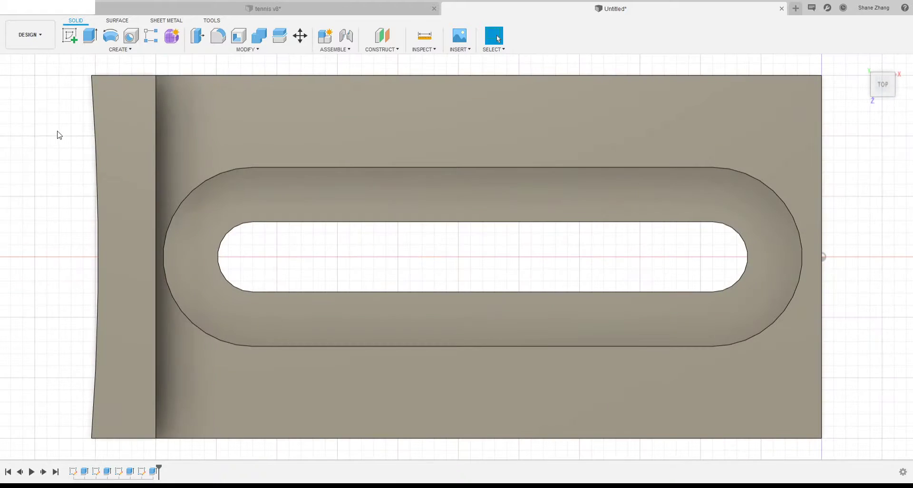
left_click(58, 132)
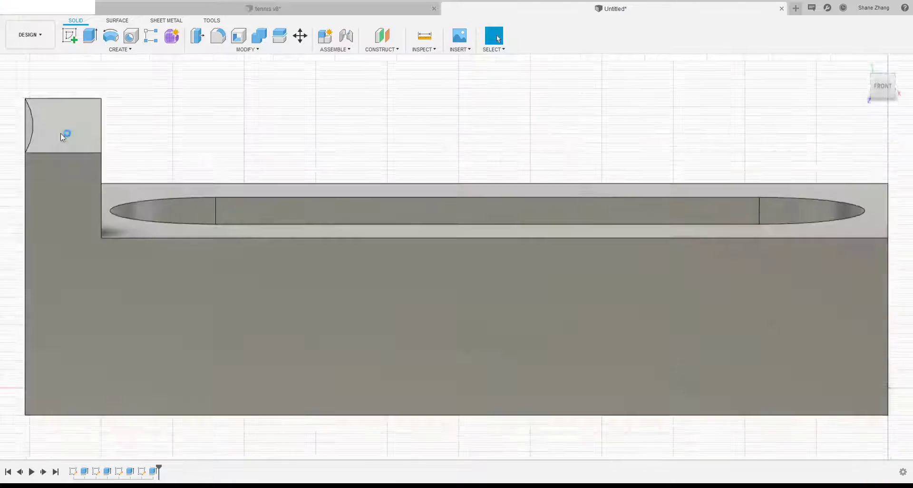
scroll(513, 253, "down", 3)
scroll(513, 253, "down", 1)
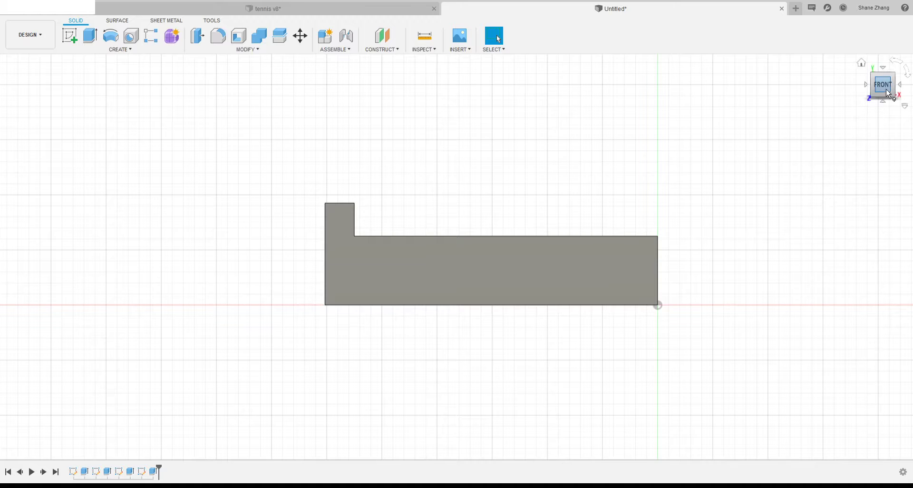
left_click(66, 151)
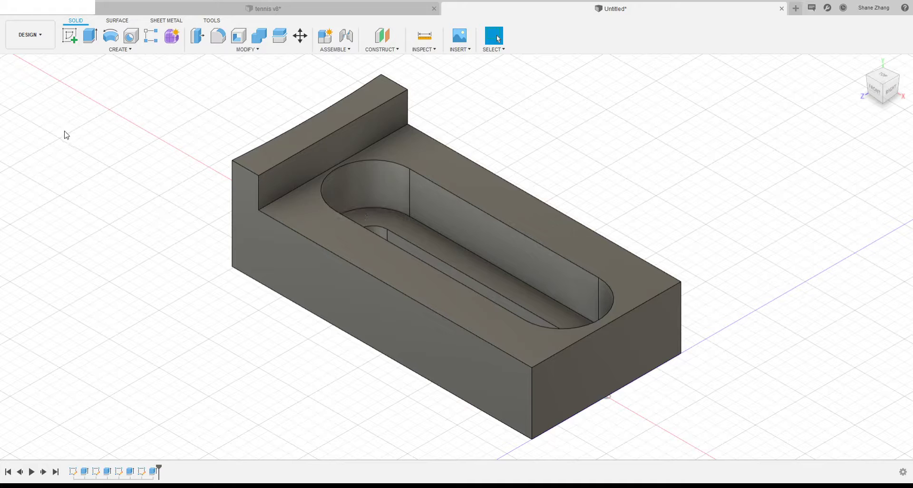
left_click(65, 135)
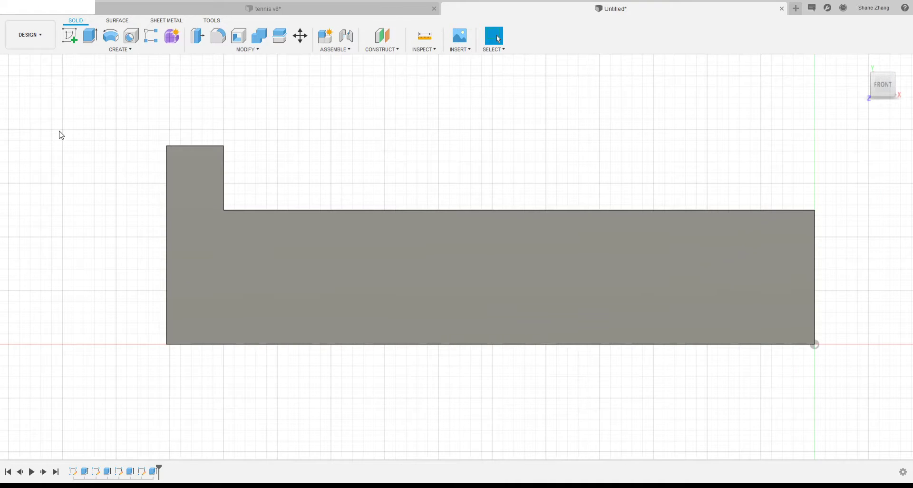
Start a new sketch on the front XY origin plane, which runs lengthwise through the middle of the block
left_click(70, 37)
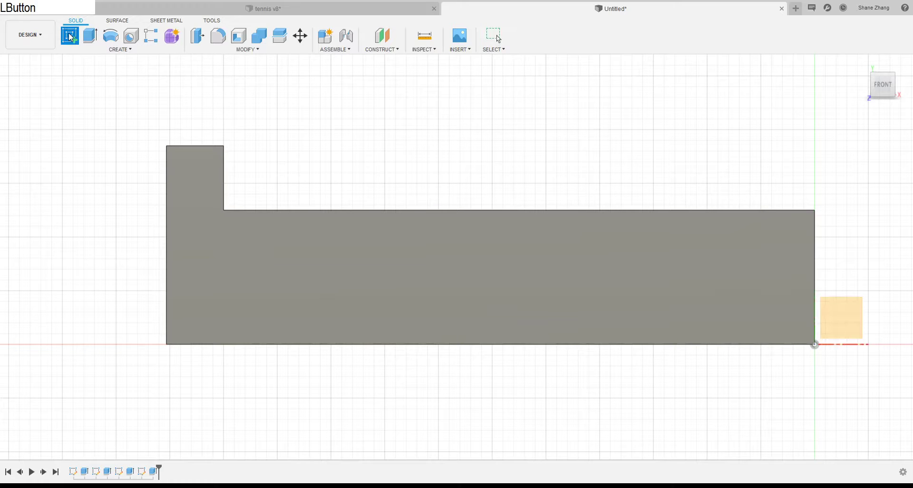
scroll(369, 219, "down", 2)
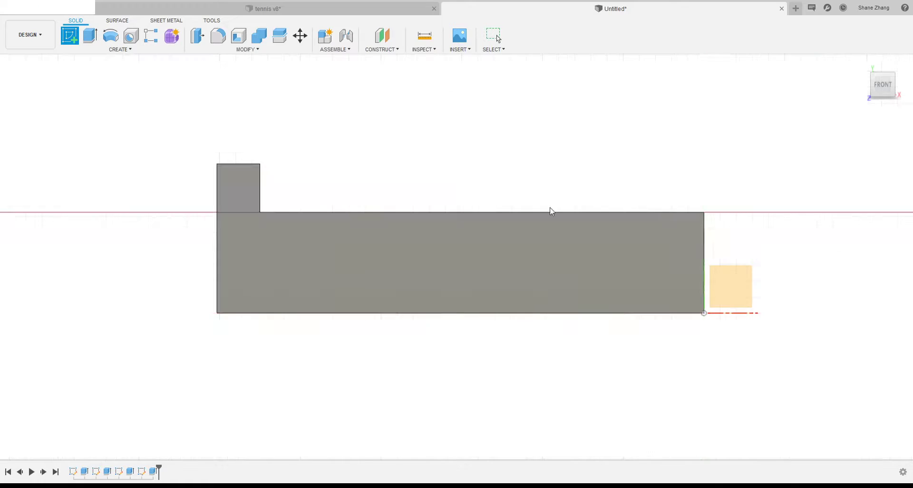
mouse_move(720, 149)
middle_mouse_down("shift")
mouse_move(695, 157)
mouse_move(698, 170)
middle_mouse_up("shift")
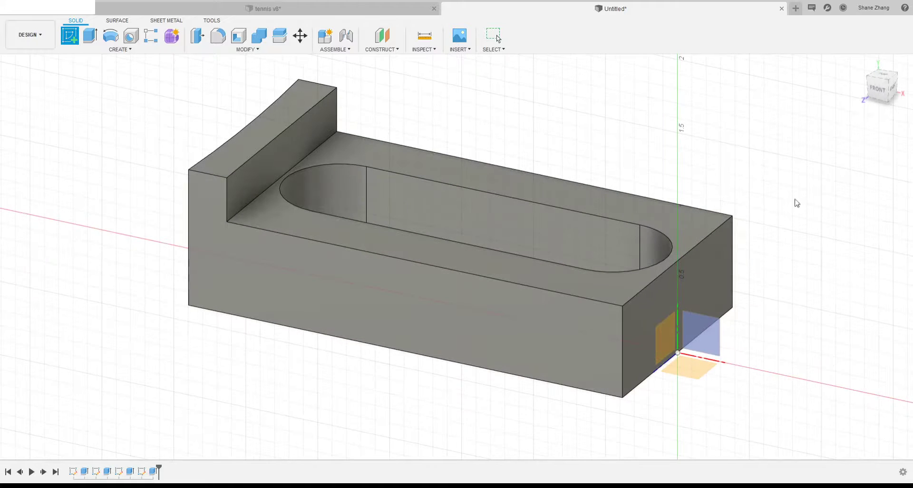
left_click(715, 347)
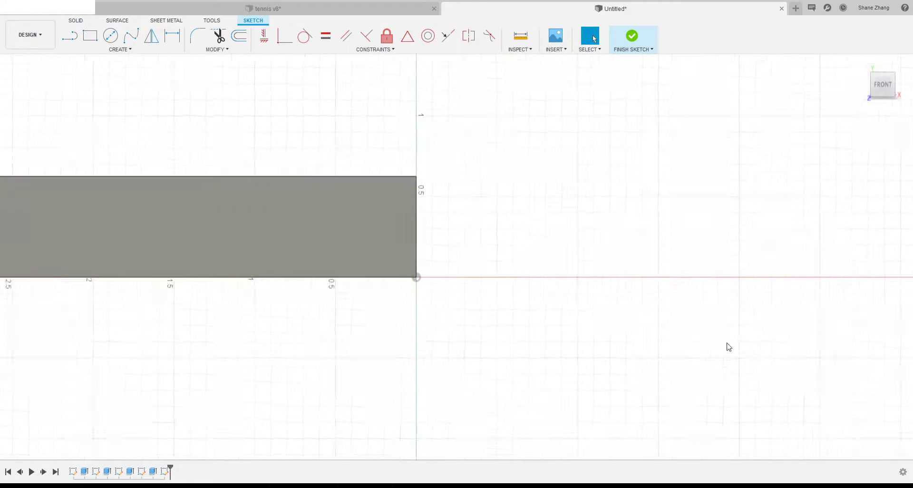
scroll(879, 370, "down", 2)
scroll(677, 367, "up", 3)
scroll(322, 314, "up", 2)
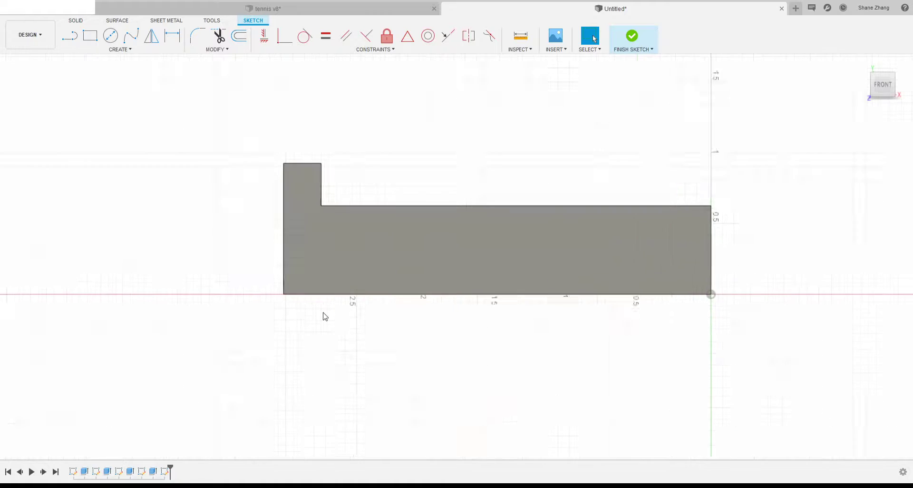
scroll(286, 295, "up", 1)
Check the tennis v8 profile and sketch a slanted line across the block's lower corner, from the raised end's outer edge to the bottom edge
left_click(372, 10)
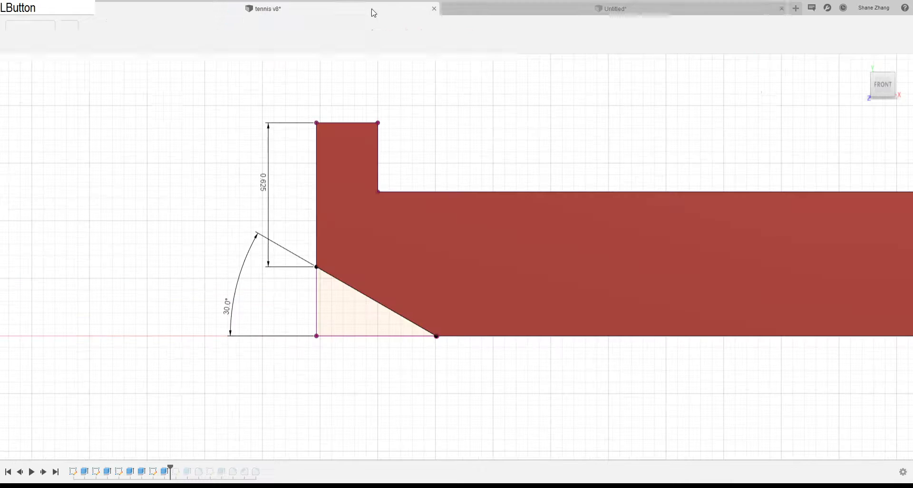
left_click(505, 10)
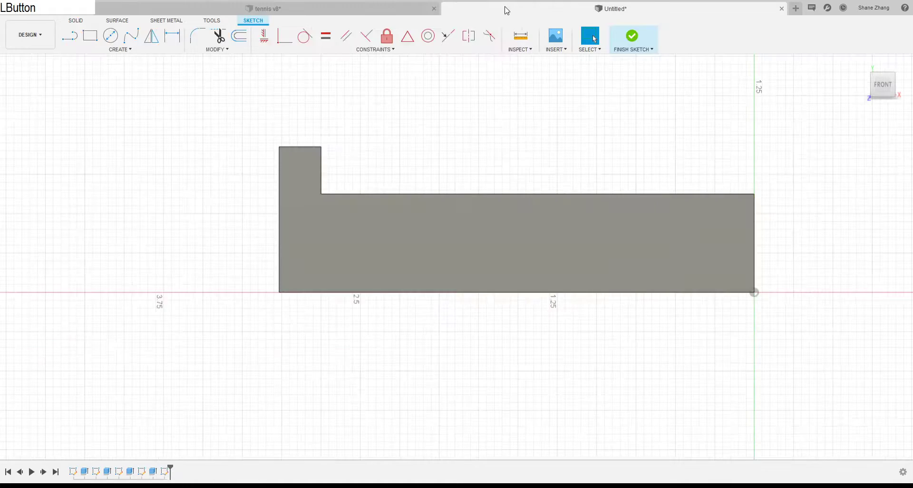
scroll(296, 249, "up", 2)
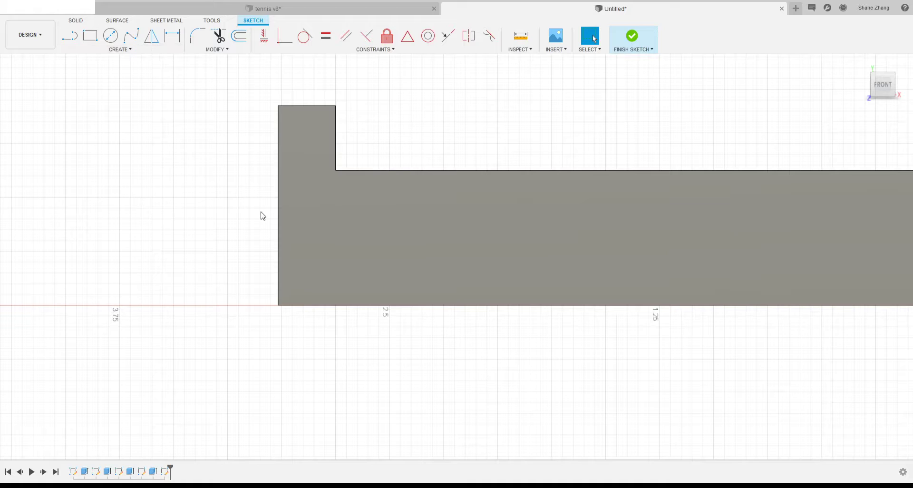
scroll(208, 265, "down", 1)
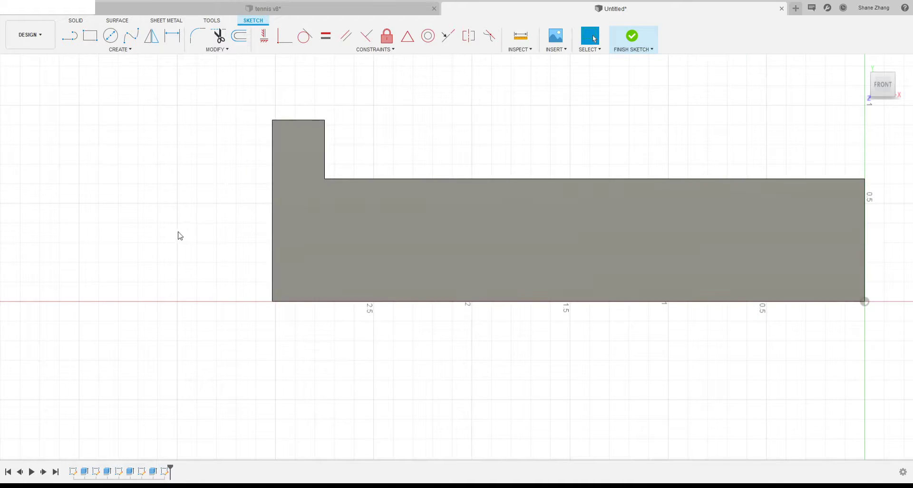
scroll(177, 234, "down", 1)
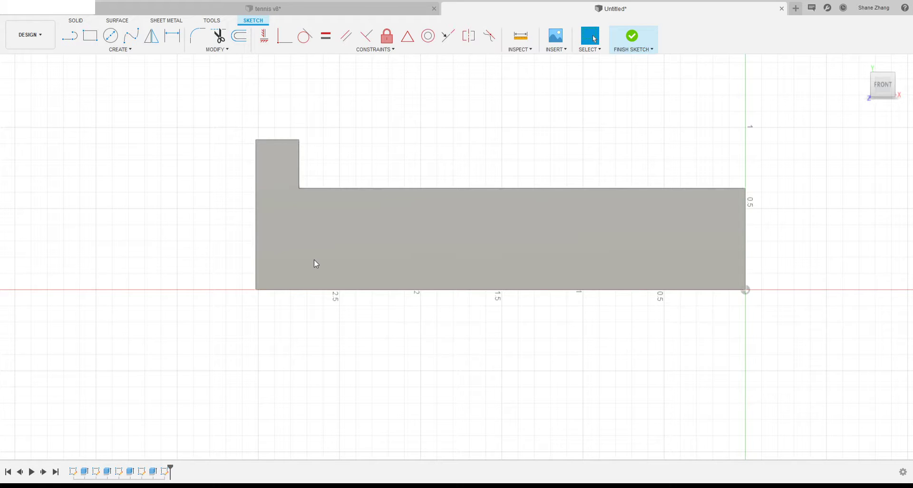
left_click(69, 35)
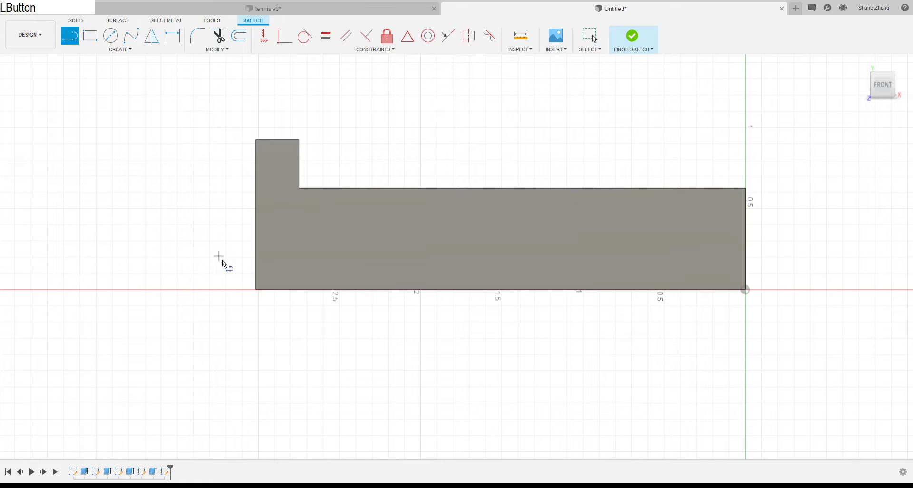
left_click(257, 241)
left_click(333, 290)
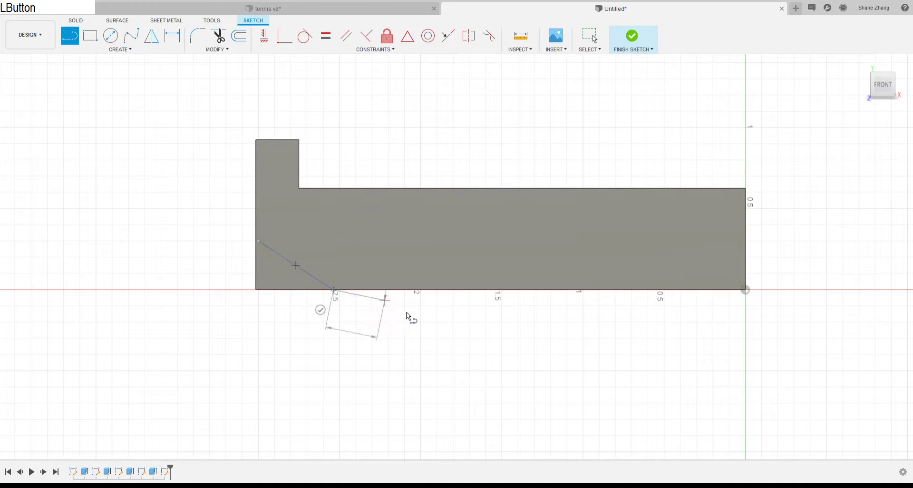
key("Escape")
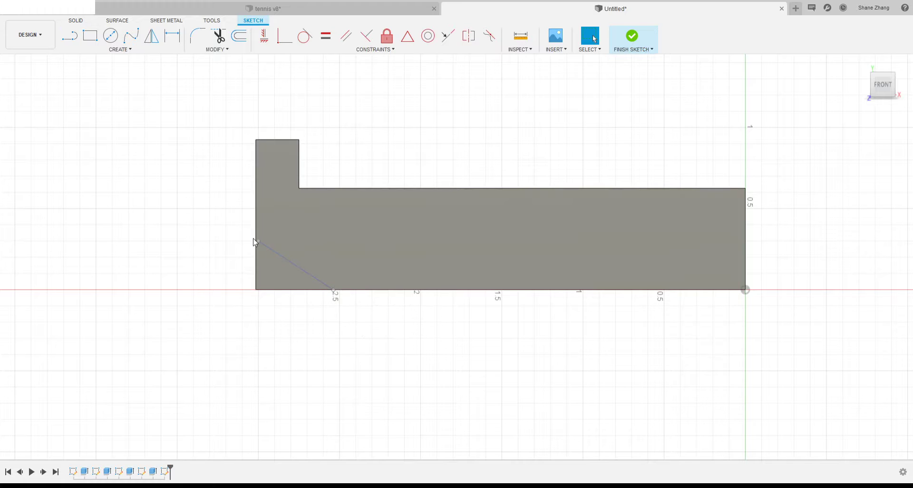
Reposition the slanted line's endpoints so it extends past the block's outer end and bottom edge, and shift the whole line slightly downward
left_click_drag(257, 240, 256, 231)
left_click(242, 250)
left_click_drag(333, 289, 339, 290)
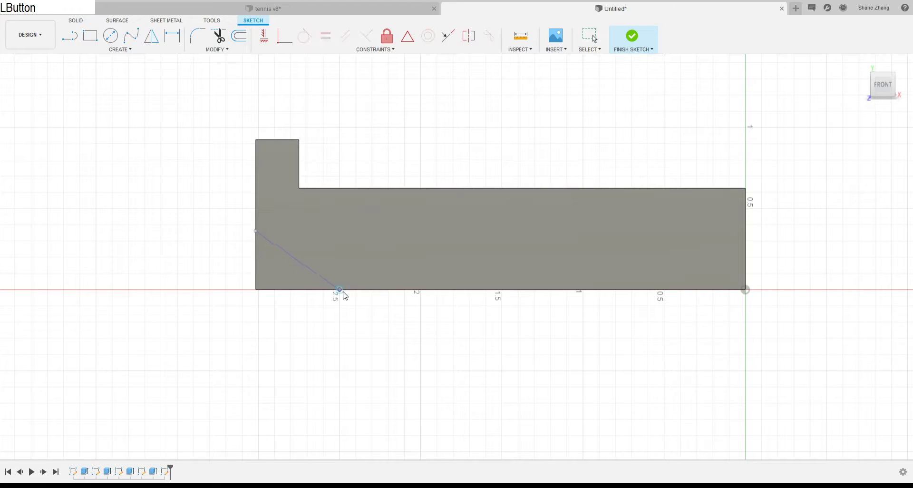
left_click_drag(257, 232, 222, 215)
left_click_drag(339, 289, 364, 302)
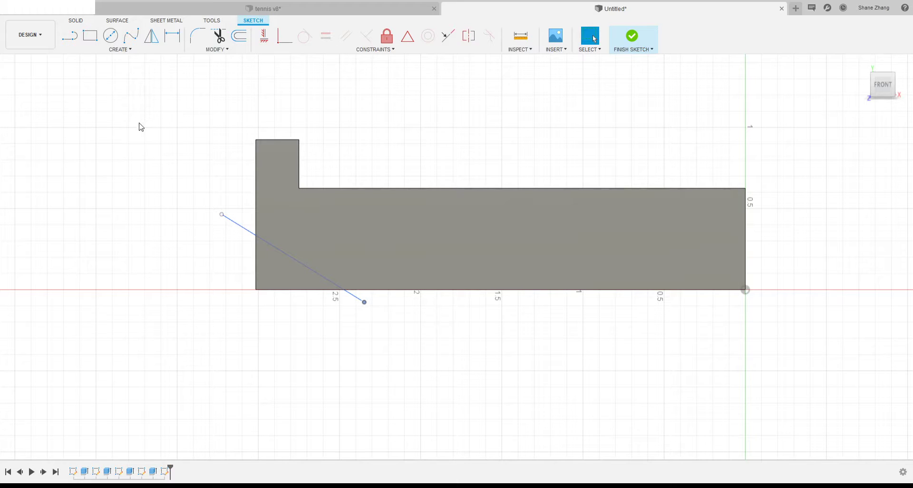
mouse_move(234, 225)
left_mouse_down()
mouse_move(247, 237)
mouse_move(233, 231)
left_mouse_up()
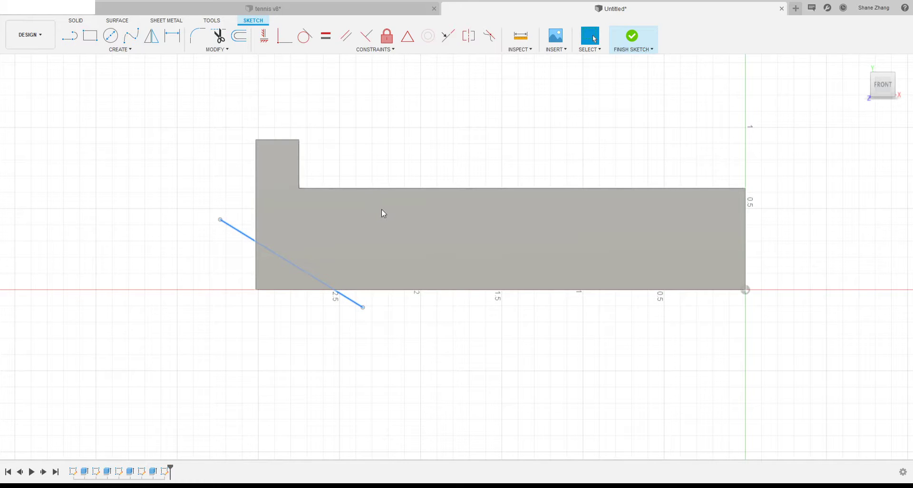
left_click(221, 220)
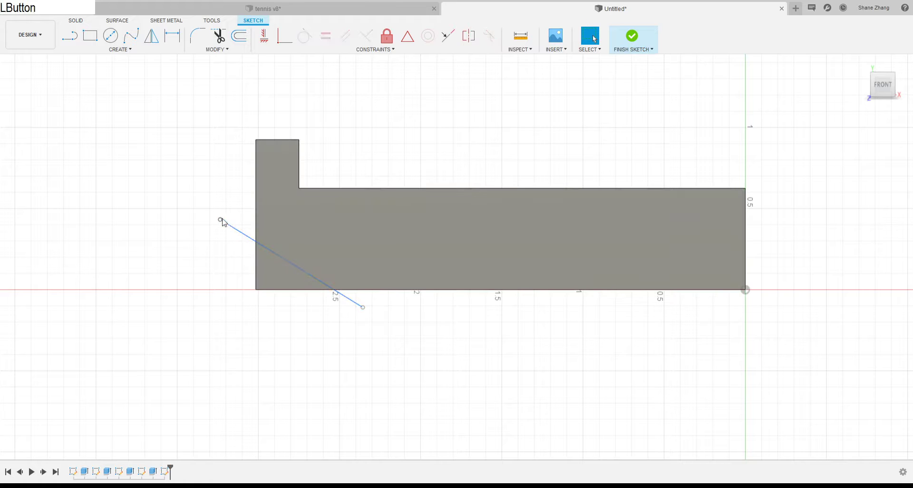
Examine how the slanted line's upper endpoint sits relative to the block's curved end face and vertical corner edge, finishing in the front view
left_click(255, 214, "shift")
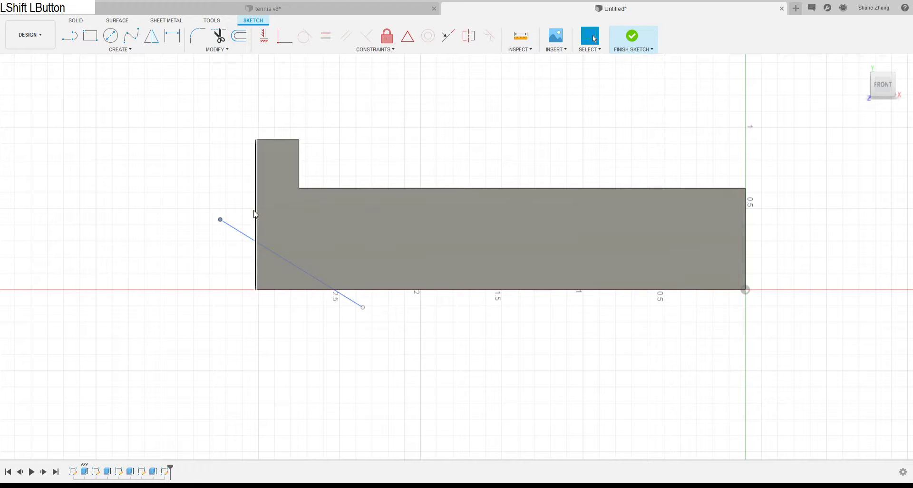
middle_click_drag(367, 160, 390, 159, "shift")
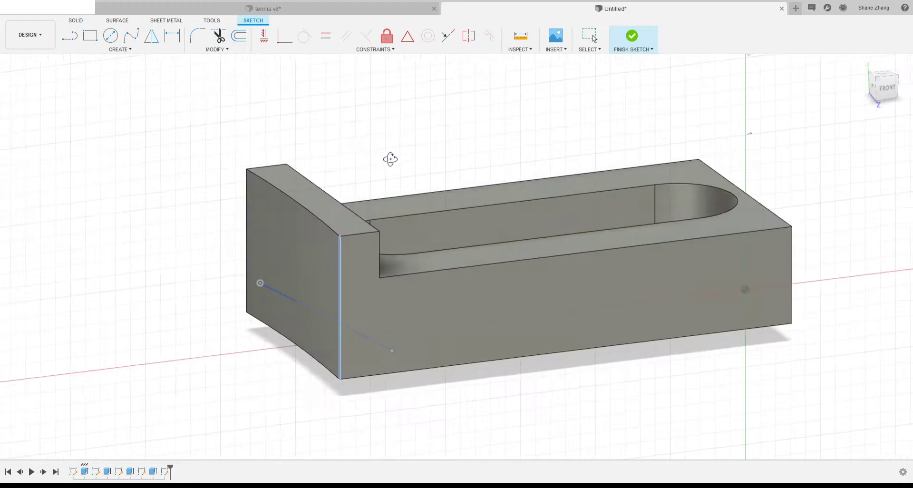
left_click(281, 201)
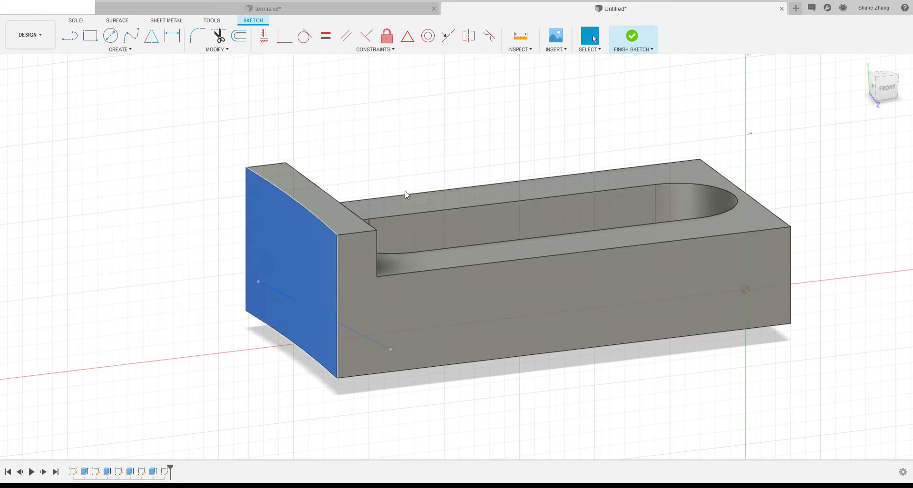
left_click(448, 170)
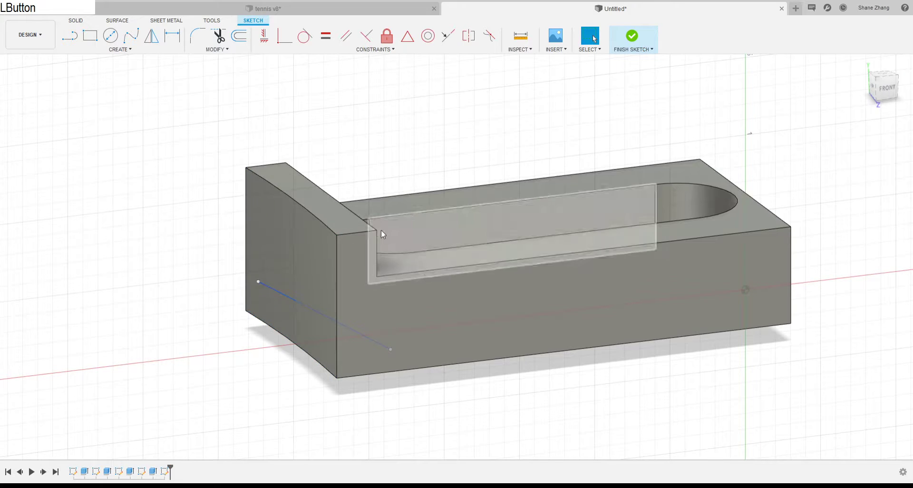
left_click(307, 284)
middle_click_drag(471, 288, 471, 266, "shift")
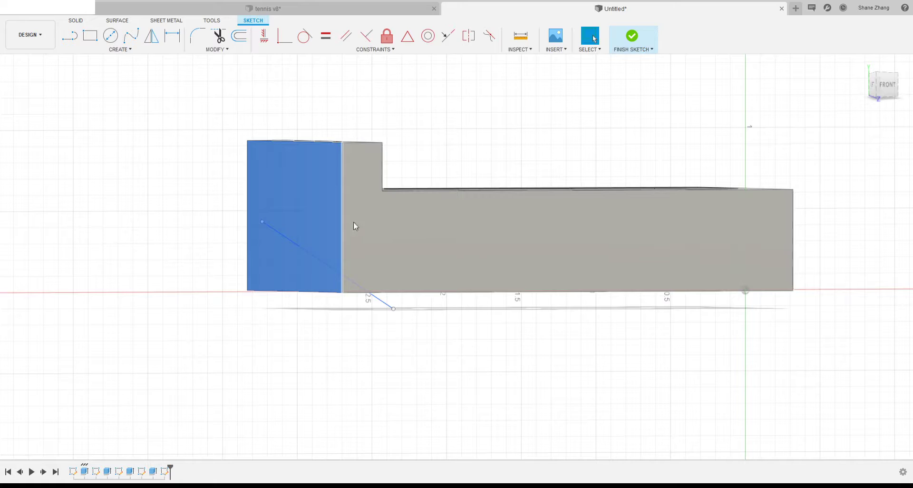
left_click(263, 221)
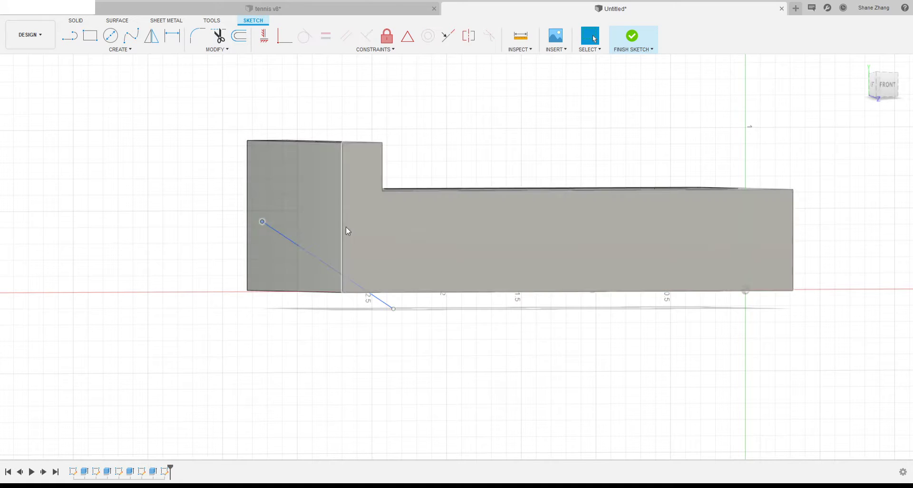
left_click(867, 81)
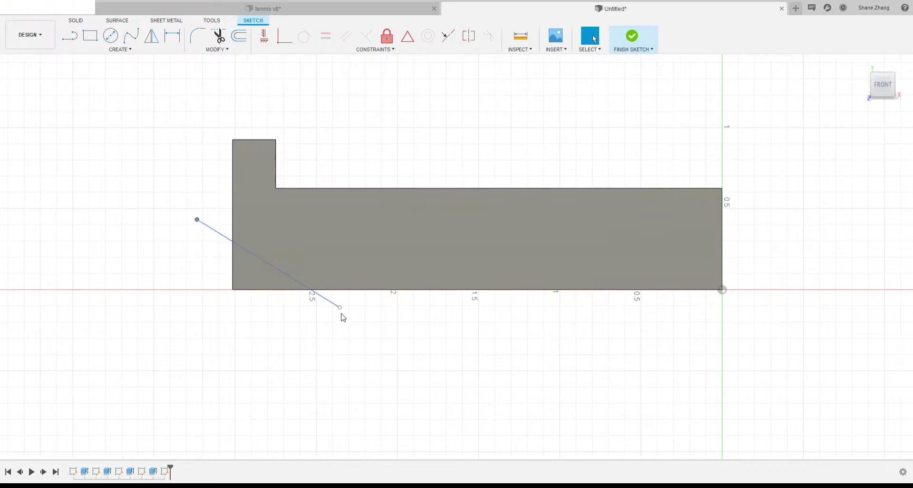
Constrain the slanted line's lower endpoint to be coincident with the block's bottom edge
left_click(340, 307)
left_click(354, 290, "shift")
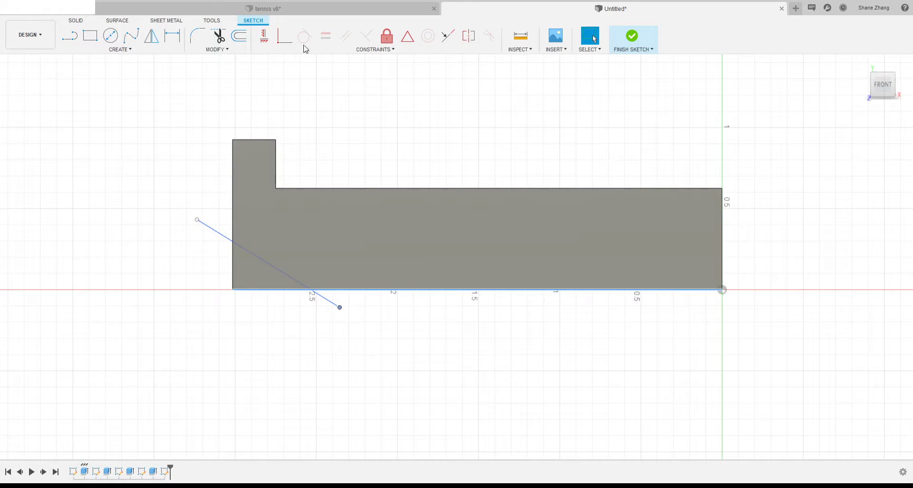
left_click(284, 37)
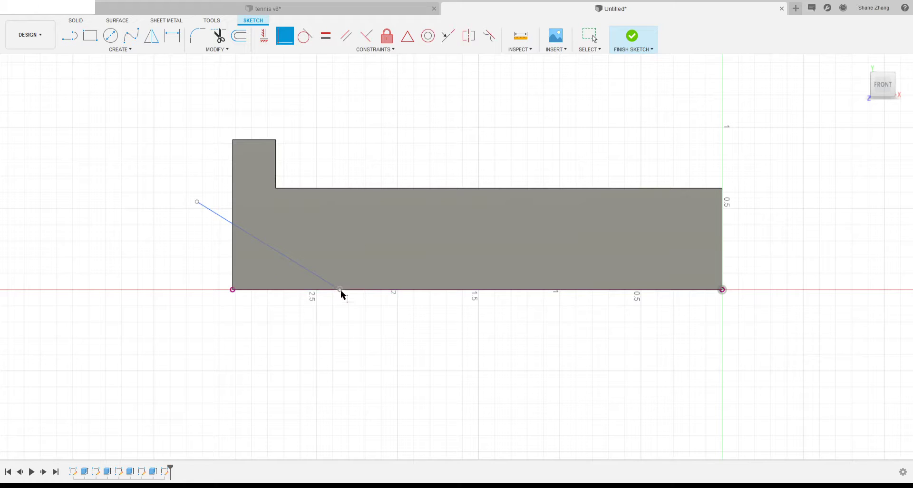
key("Escape")
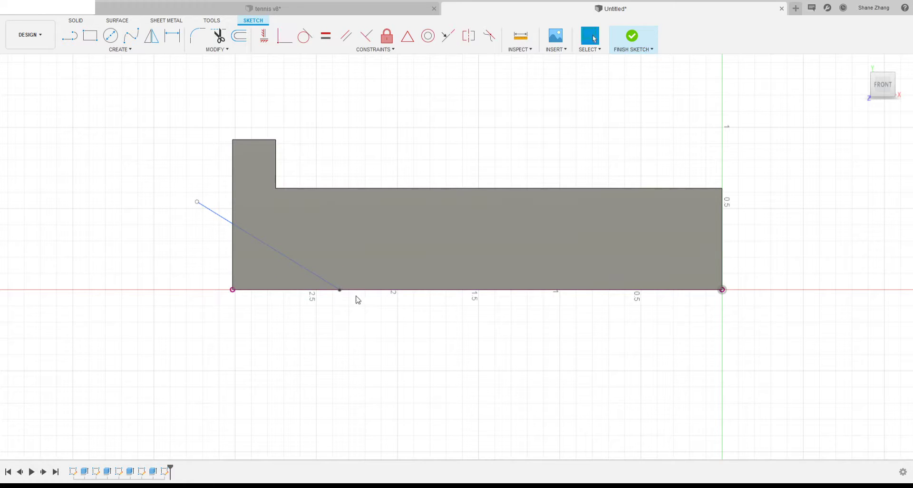
left_click_drag(340, 292, 341, 294)
Constrain the slanted line's upper endpoint to be coincident with the block's outer vertical end edge
left_click(197, 202)
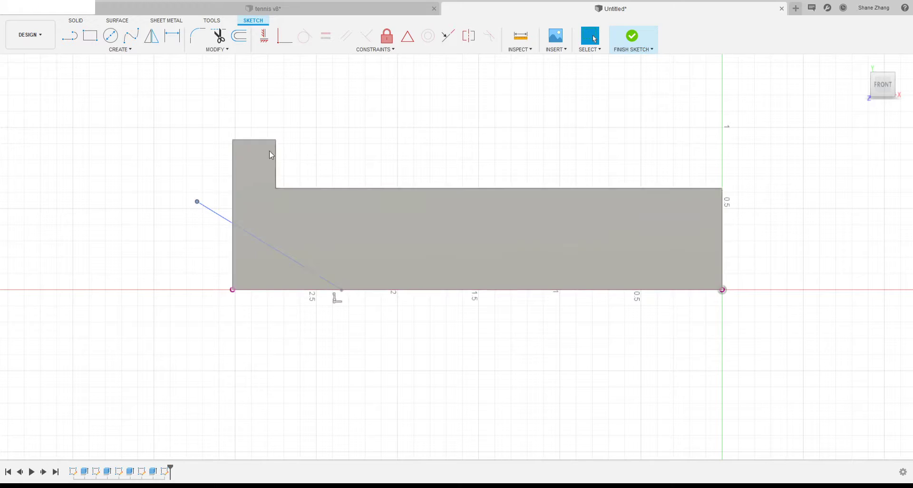
left_click(352, 126)
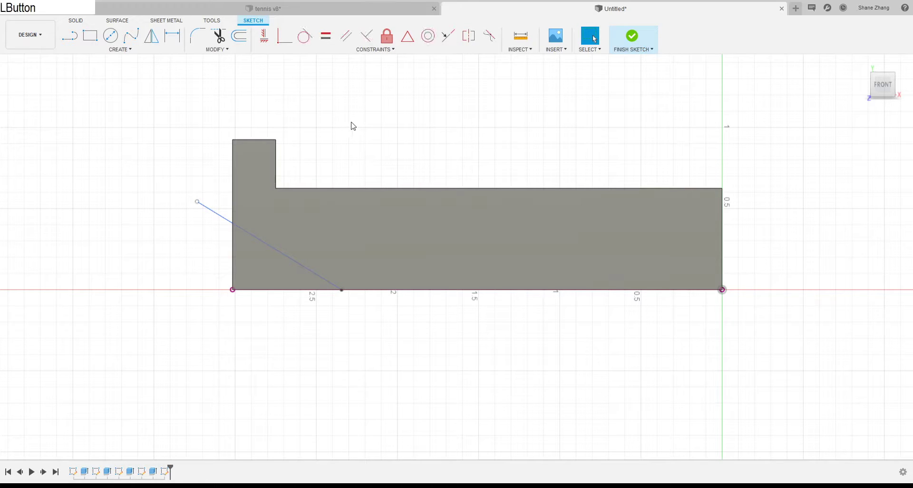
key("Escape")
left_click(197, 201, "shift")
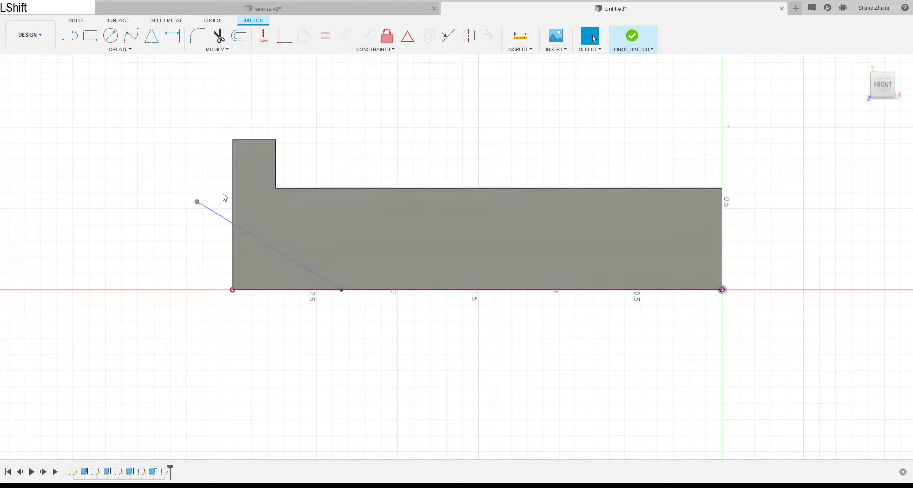
left_click(233, 194, "shift")
left_click(285, 36)
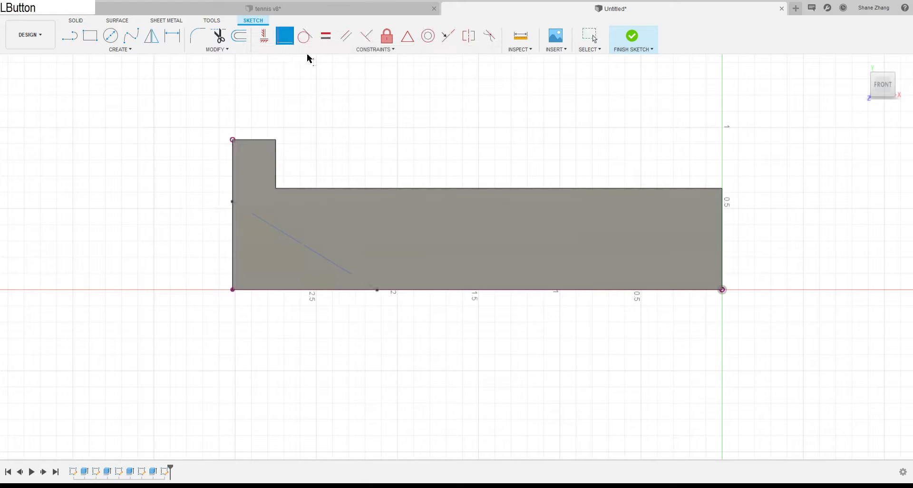
left_click(308, 114)
key("Escape")
Examine in 3D the projected vertical line that holds the slanted line's upper endpoint, and return to the front view
scroll(235, 204, "up", 4)
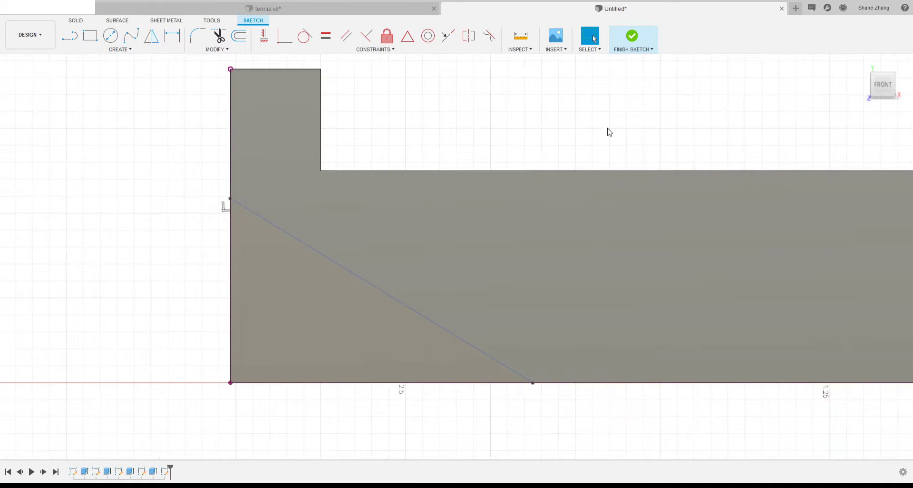
middle_click_drag(410, 112, 416, 140, "shift")
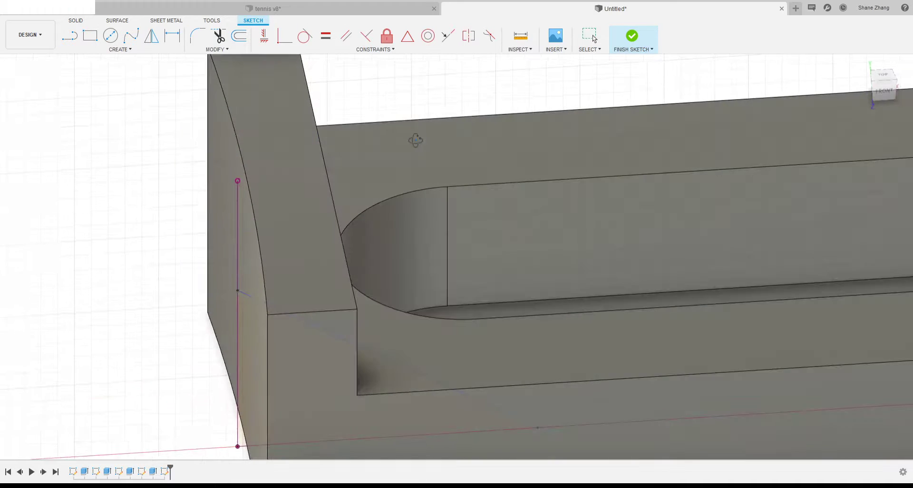
scroll(415, 141, "down", 6)
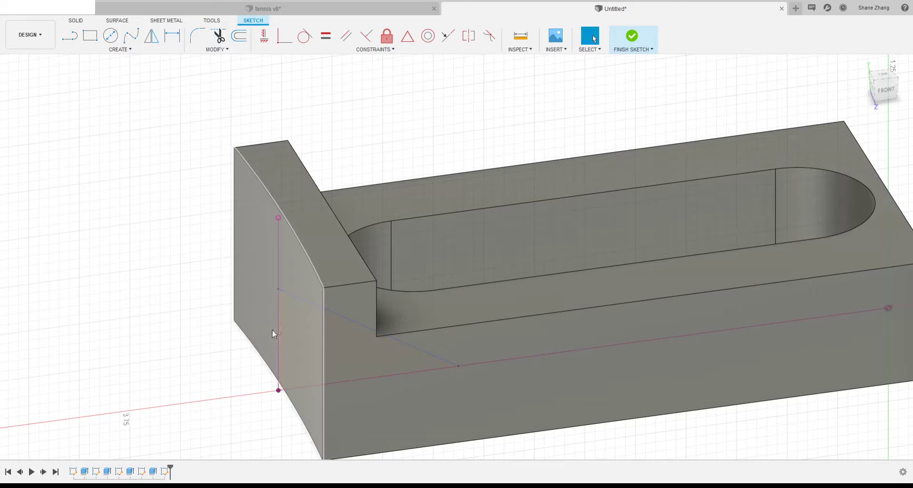
scroll(273, 330, "down", 2)
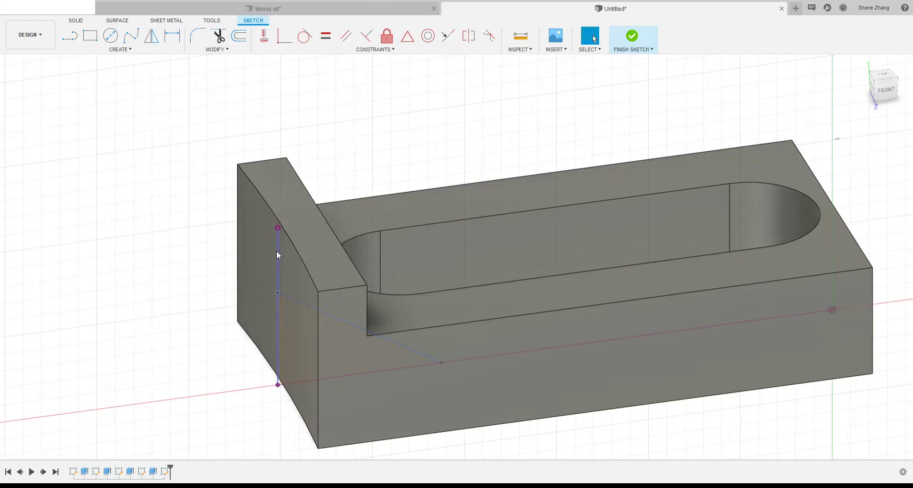
left_click(277, 251)
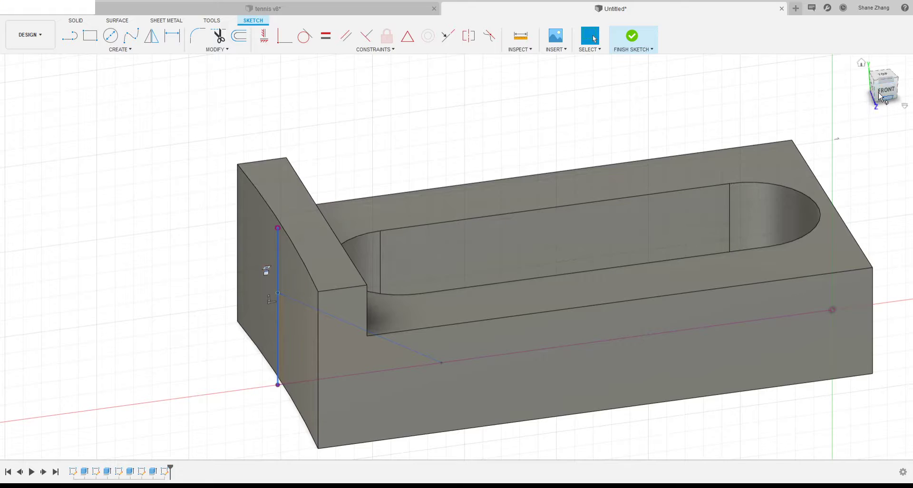
left_click(485, 187)
left_click(883, 106)
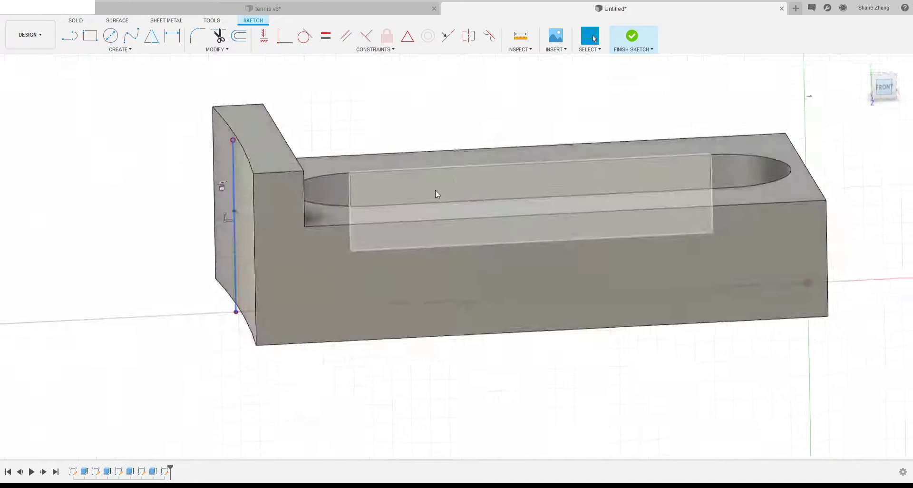
Compare the projected vertical line with the curved end face and its front corner edge from several angles, finishing in the front view
scroll(180, 77, "up", 1)
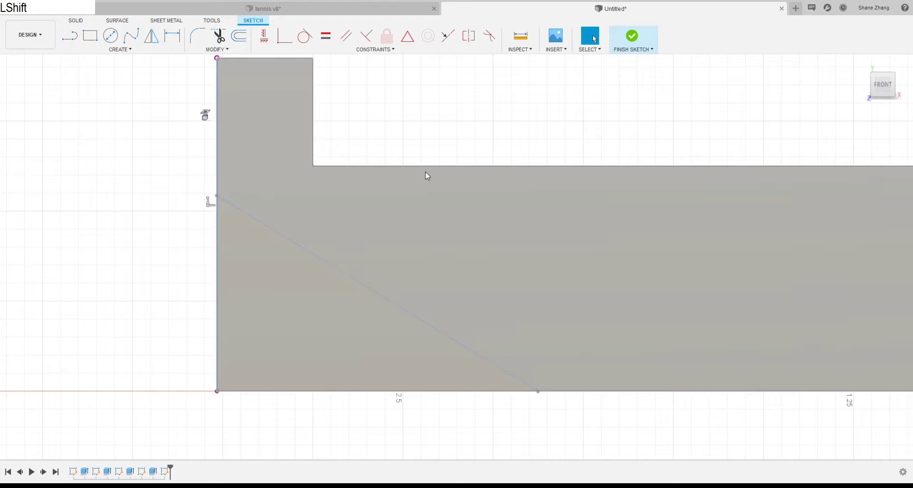
mouse_move(426, 175)
middle_mouse_down("shift")
mouse_move(371, 182)
mouse_move(335, 235)
mouse_move(338, 188)
middle_mouse_up("shift")
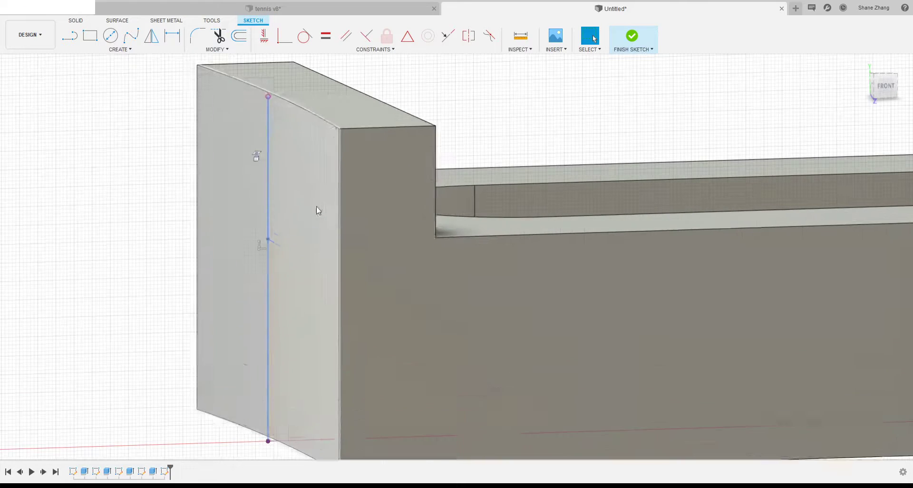
left_click(338, 186)
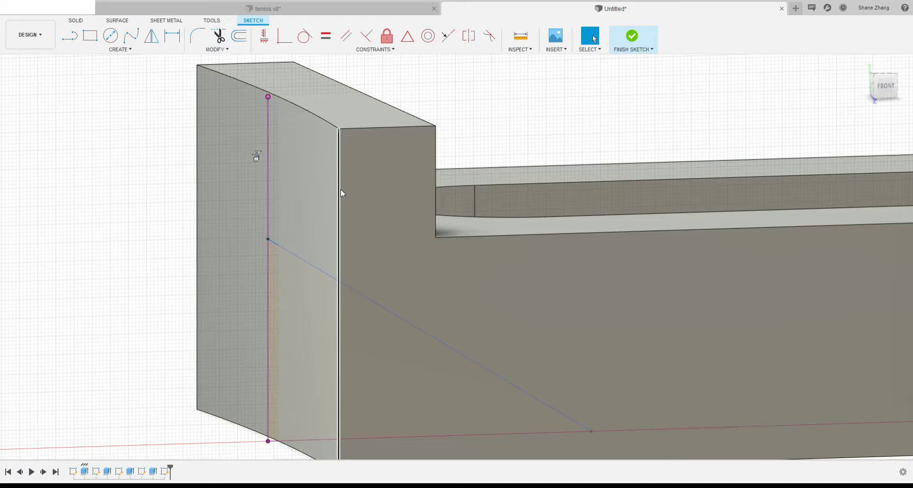
scroll(386, 293, "down", 3)
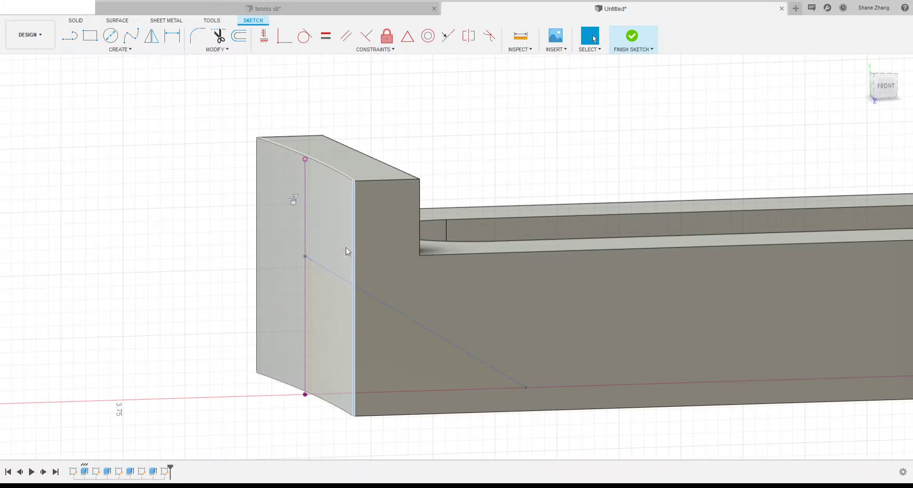
scroll(322, 206, "up", 4)
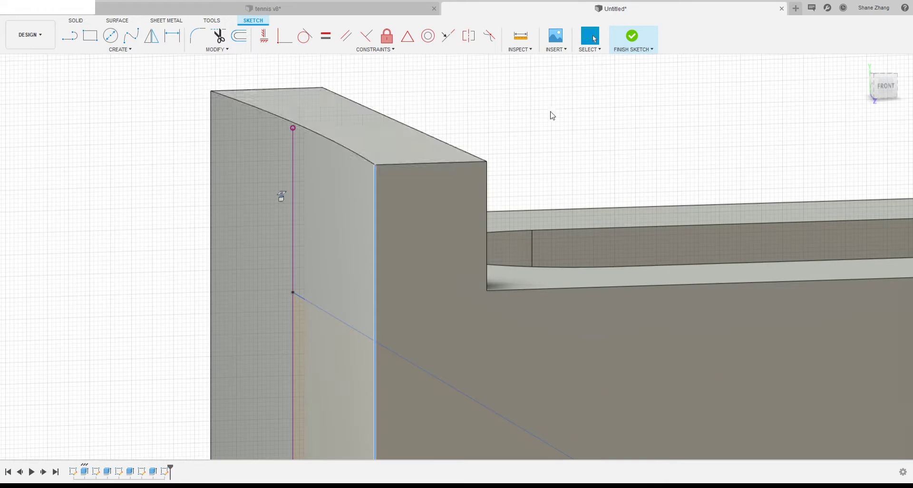
middle_click_drag(455, 176, 481, 185, "shift")
scroll(309, 238, "down", 5)
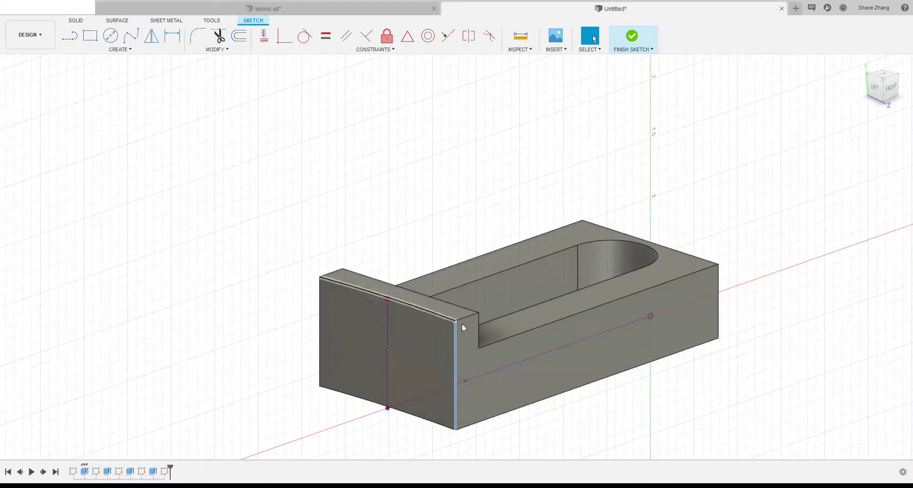
scroll(461, 326, "up", 3)
scroll(363, 204, "down", 4)
middle_click_drag(475, 292, 467, 253, "shift")
scroll(215, 176, "up", 3)
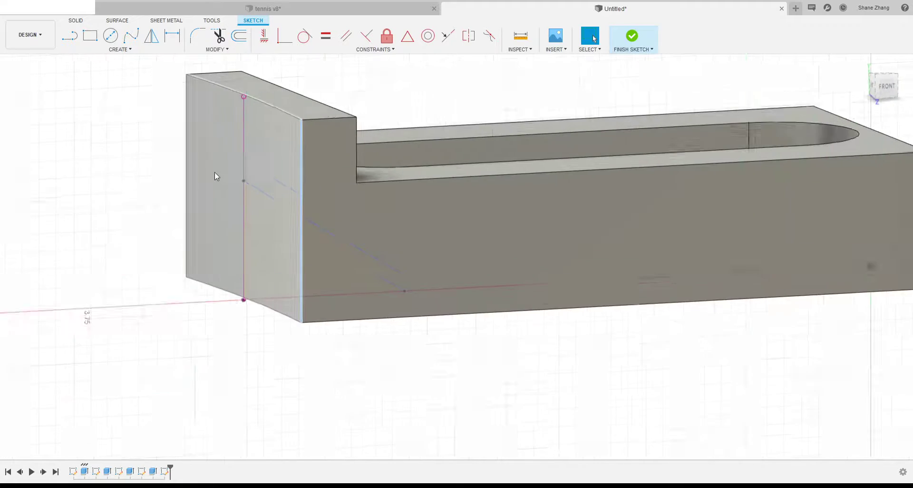
scroll(215, 174, "up", 2)
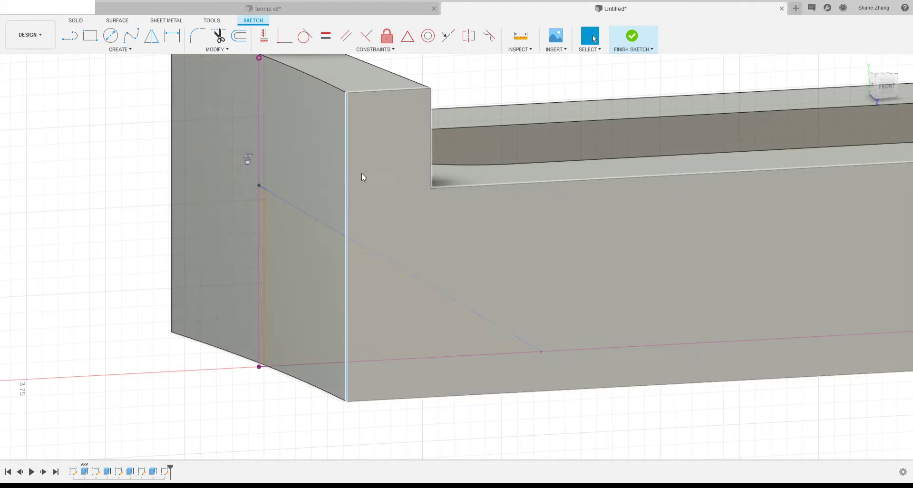
left_click(347, 173)
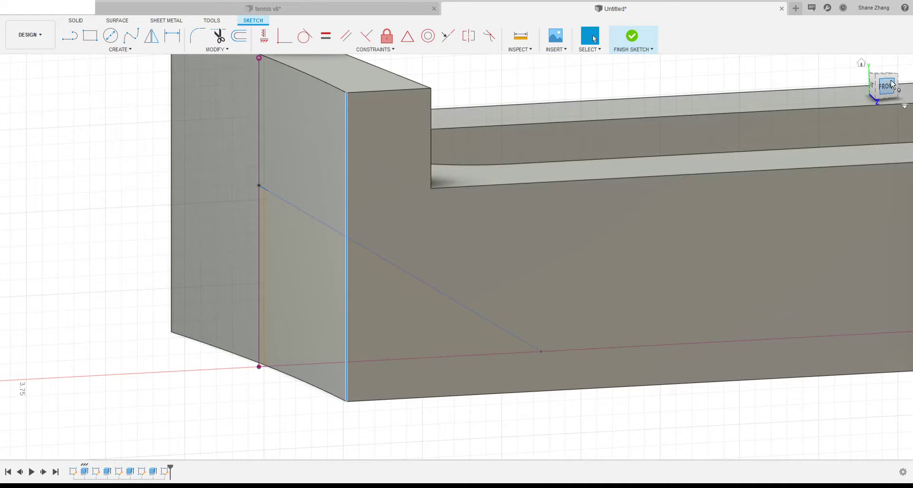
left_click(754, 91)
scroll(461, 369, "down", 3)
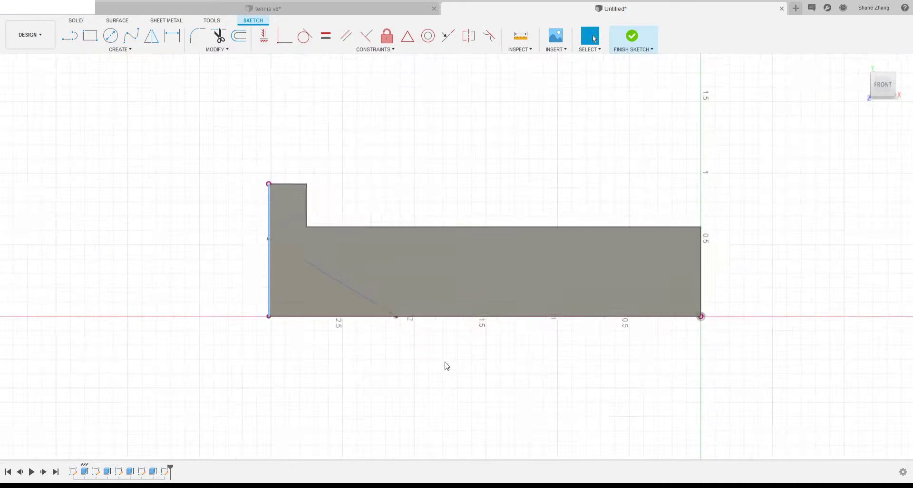
scroll(595, 236, "up", 5)
scroll(572, 235, "down", 3)
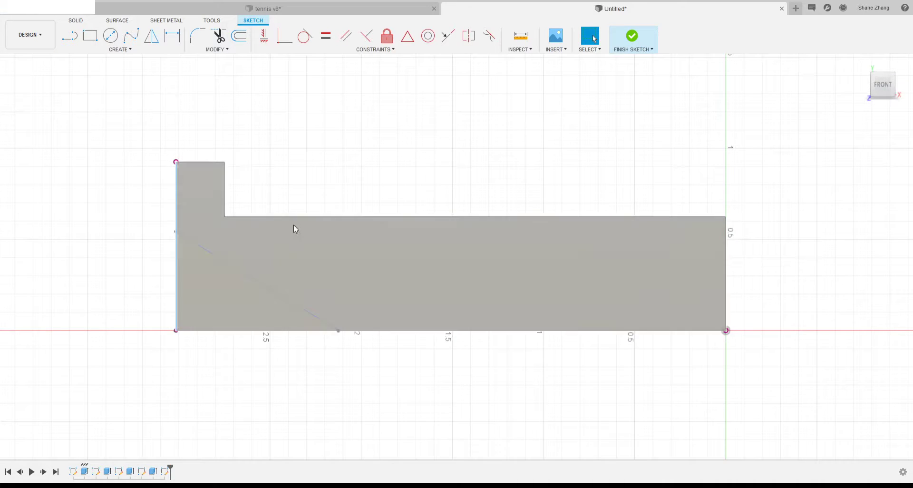
scroll(286, 223, "up", 1)
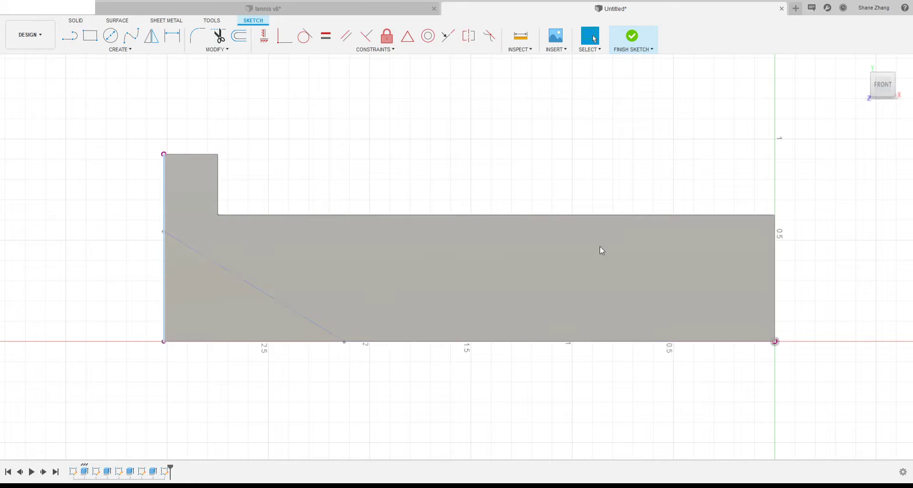
key("Escape")
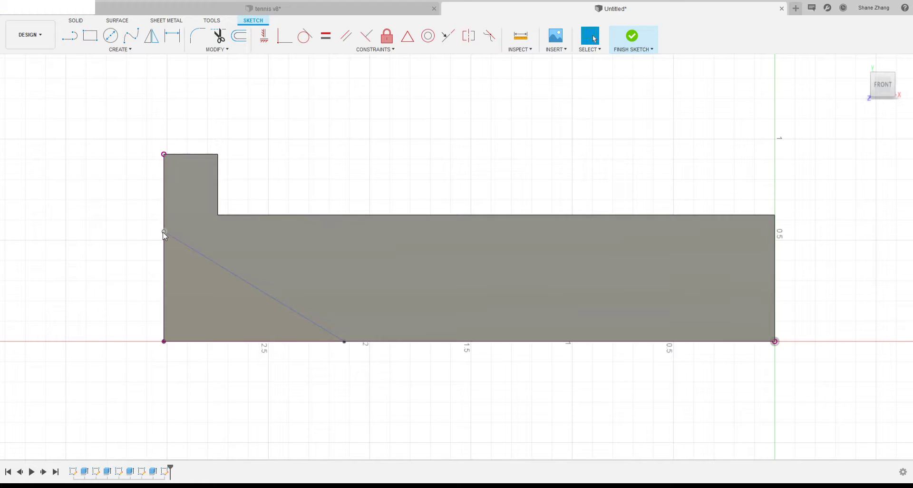
Draw connected lines outside the block's lower outer corner, joining the slanted line's upper and lower endpoints into a closed profile
left_click(69, 40)
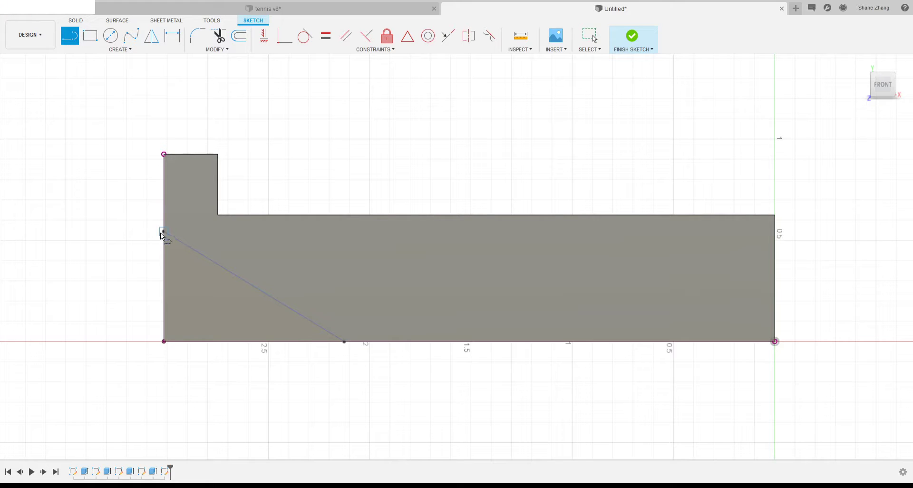
left_click(162, 229)
left_click(133, 232)
left_click(133, 377)
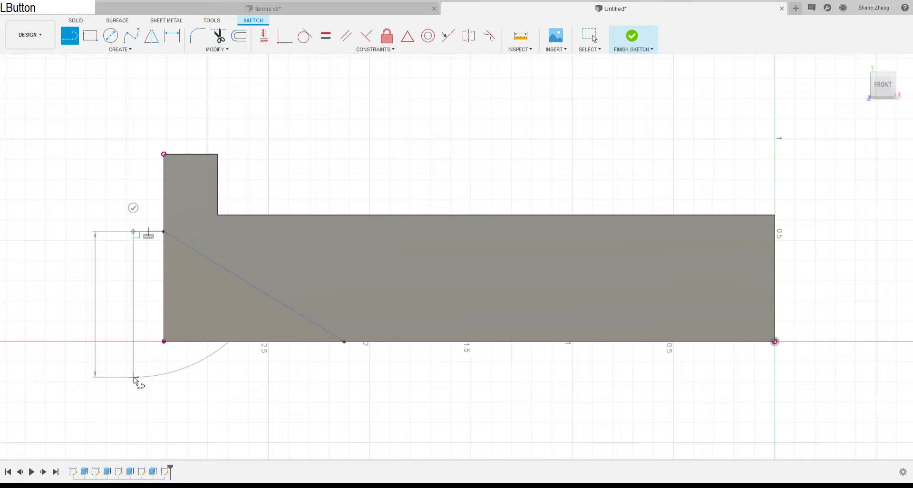
left_click(344, 378)
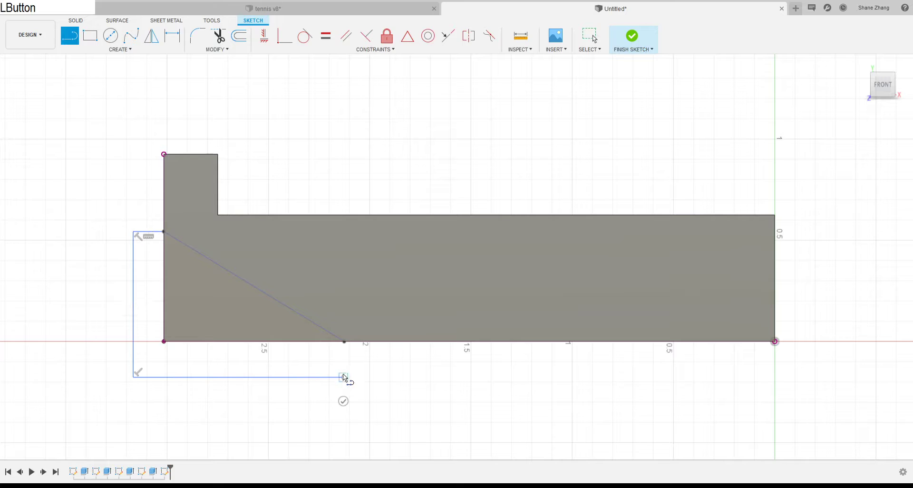
left_click(344, 343)
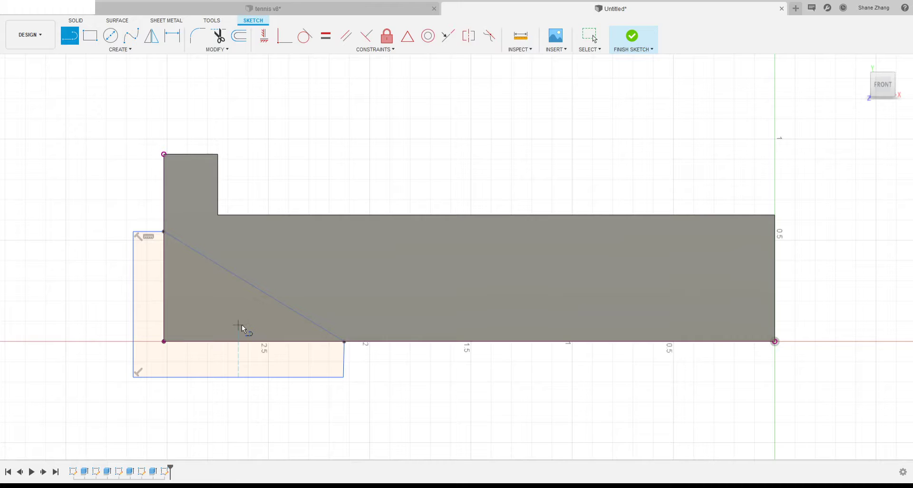
Undo the connected lines drawn outside the block's lower corner, leaving only the slanted line
key("ctrl+z")
key("ctrl+z")
key("ctrl+z")
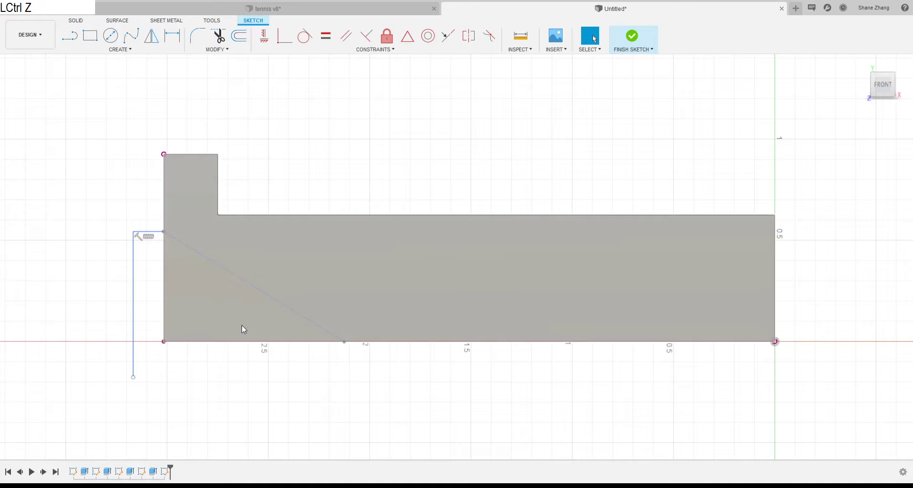
key("ctrl+z")
key("ctrl+z")
key("Escape")
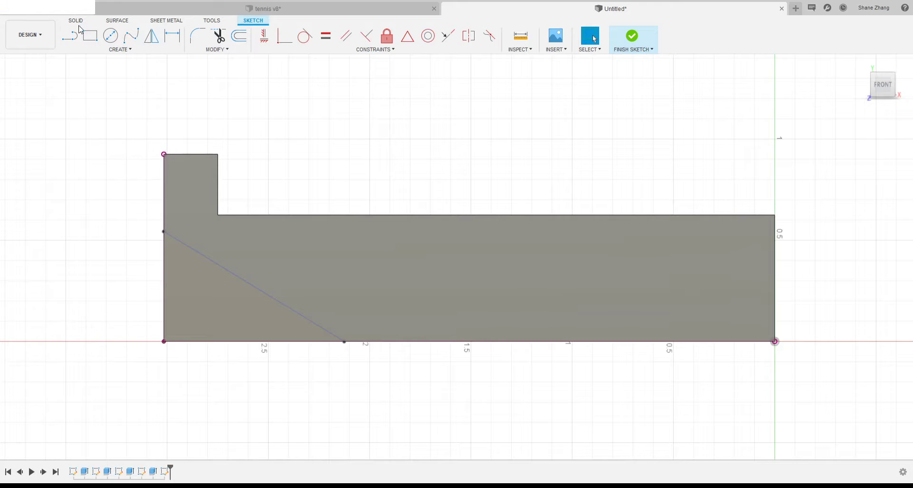
Project the outline of the block's L-shaped front face into the current sketch
left_click(134, 51)
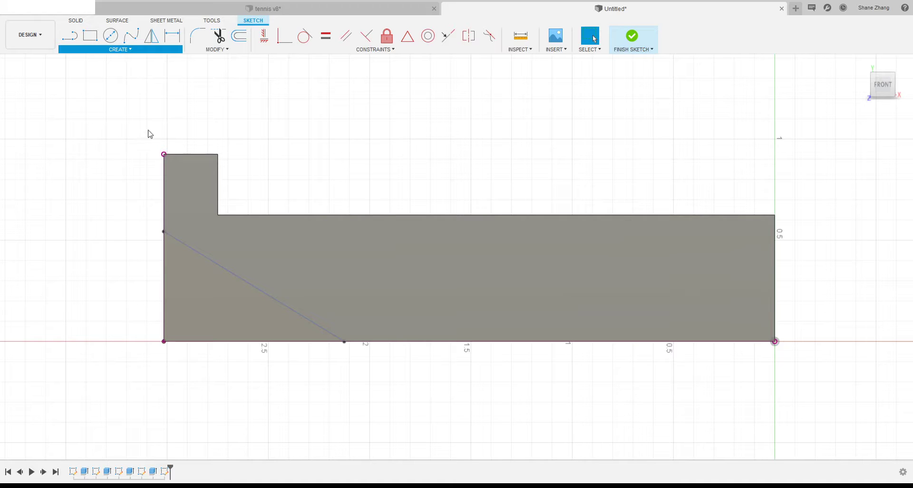
left_click(224, 52)
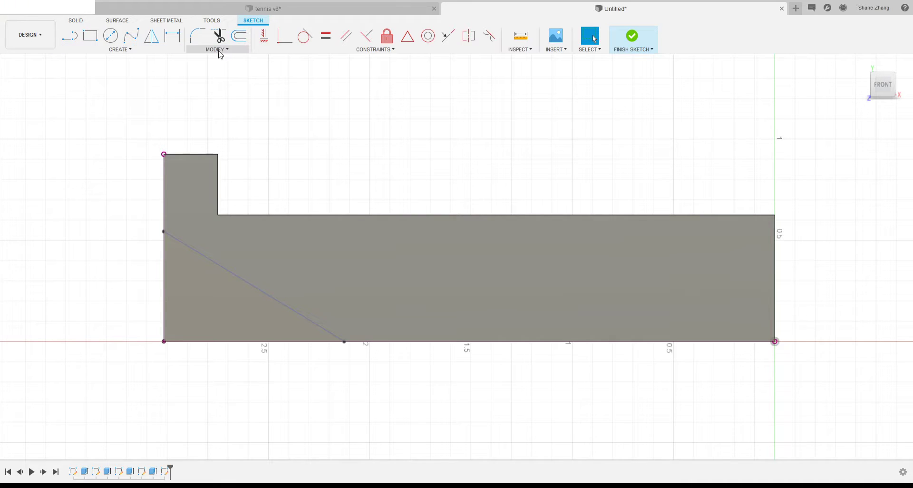
left_click(221, 53)
left_click(130, 52)
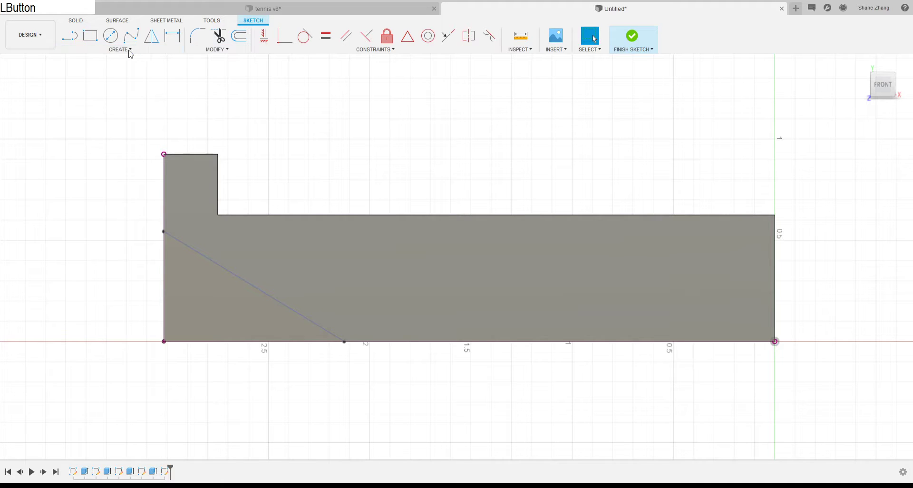
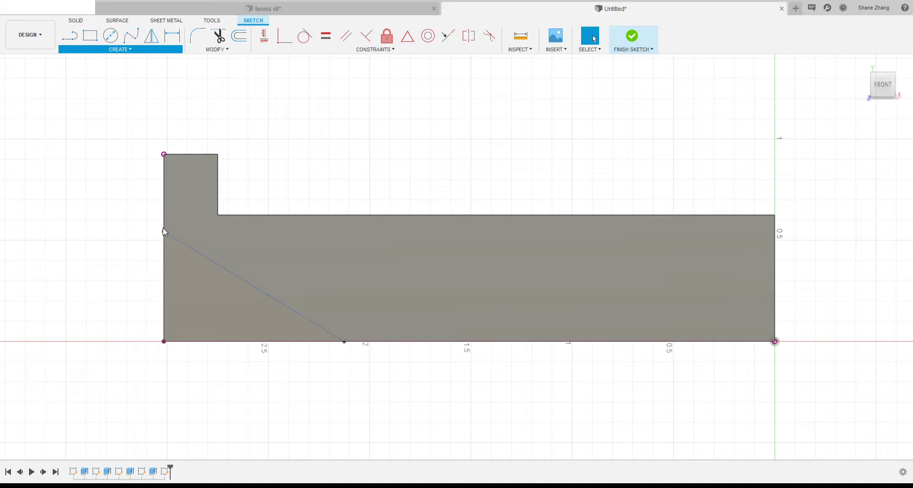
key("x")
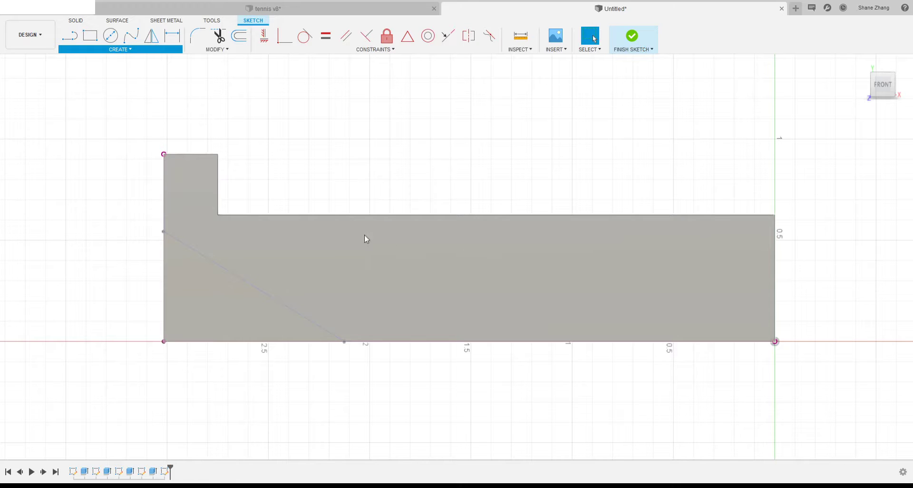
left_click(173, 230)
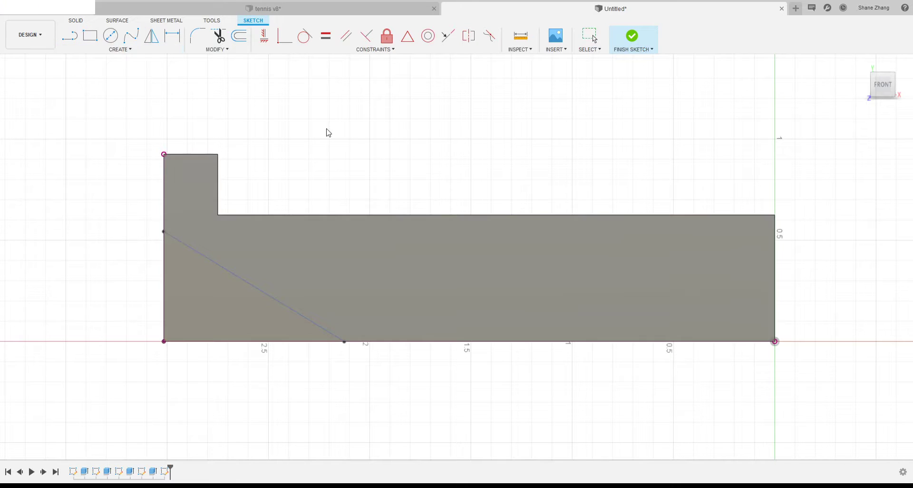
left_click(462, 258)
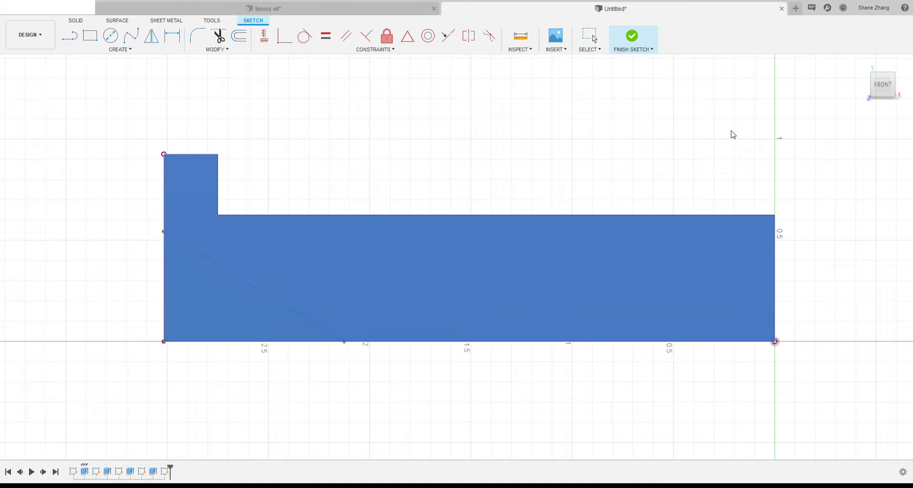
left_click(730, 187)
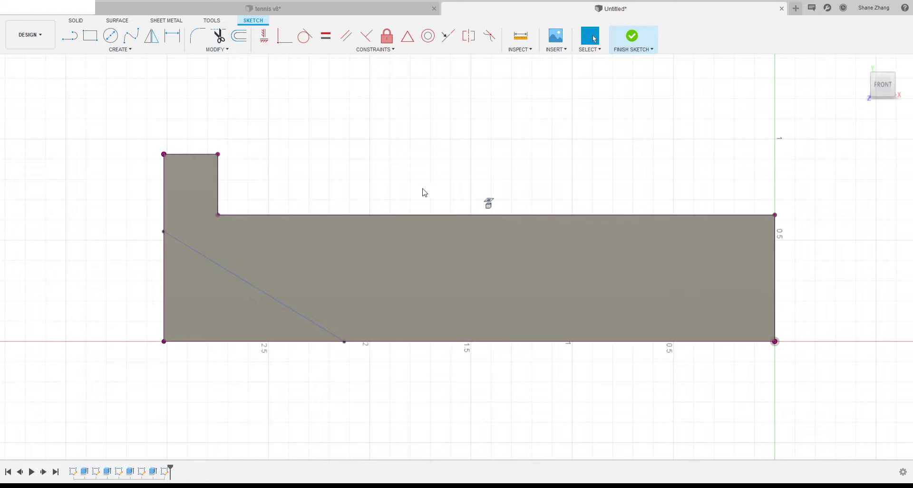
Compare the projected outline with the block's front face in 3D, and hide the block body to isolate the sketch
mouse_move(422, 192)
middle_mouse_down("shift")
mouse_move(430, 193)
mouse_move(406, 245)
mouse_move(390, 240)
middle_mouse_up("shift")
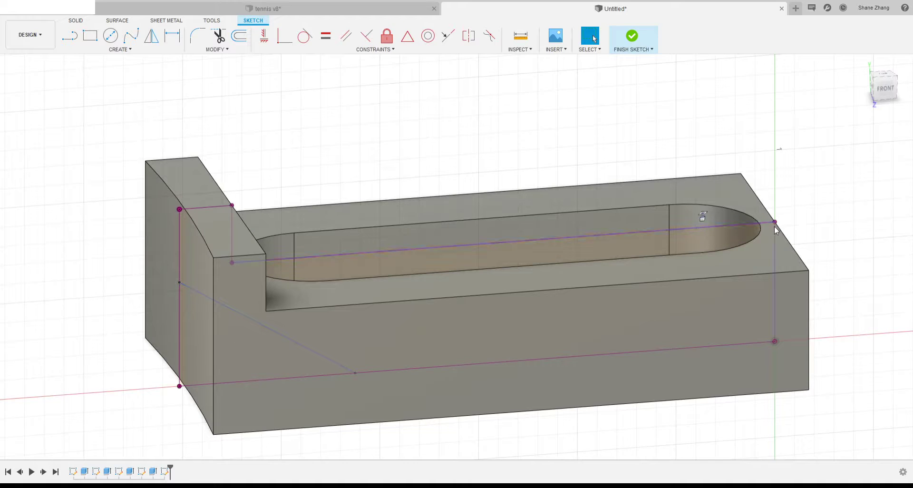
left_click(664, 328)
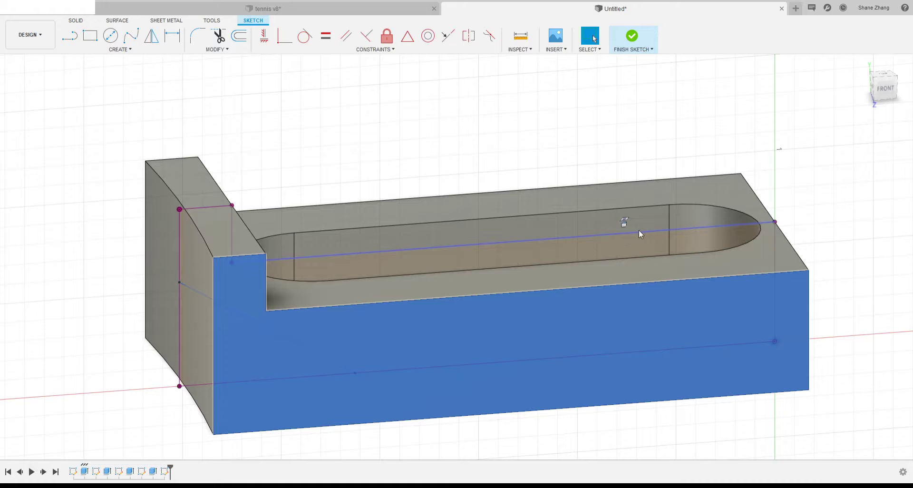
left_click(642, 233)
left_click(529, 143)
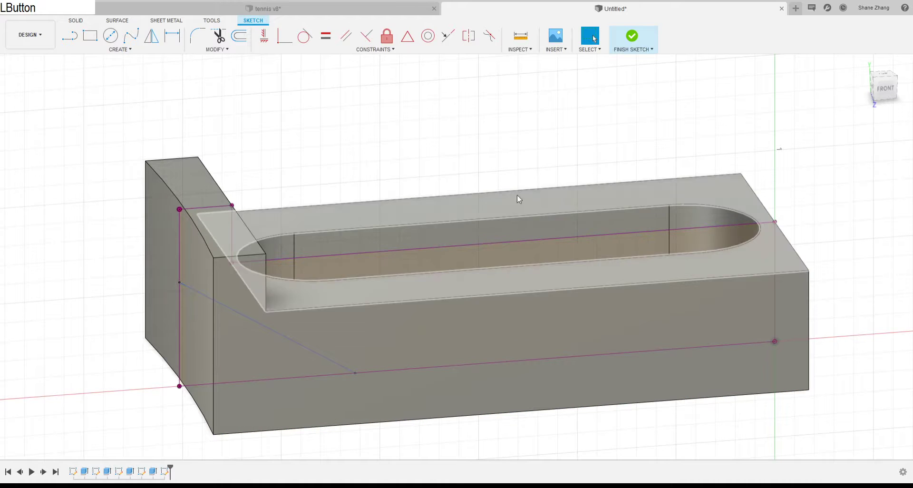
middle_click_drag(518, 195, 498, 183, "shift")
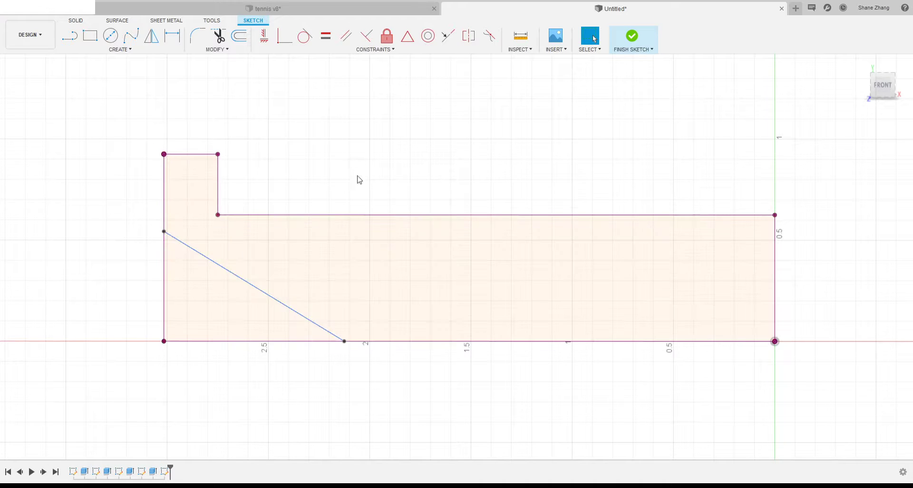
Examine the two closed sketch profiles, the corner triangle below the slanted line and the remaining block outline, by selecting each
mouse_move(457, 149)
middle_mouse_down("shift")
mouse_move(450, 166)
mouse_move(245, 210)
middle_mouse_up("shift")
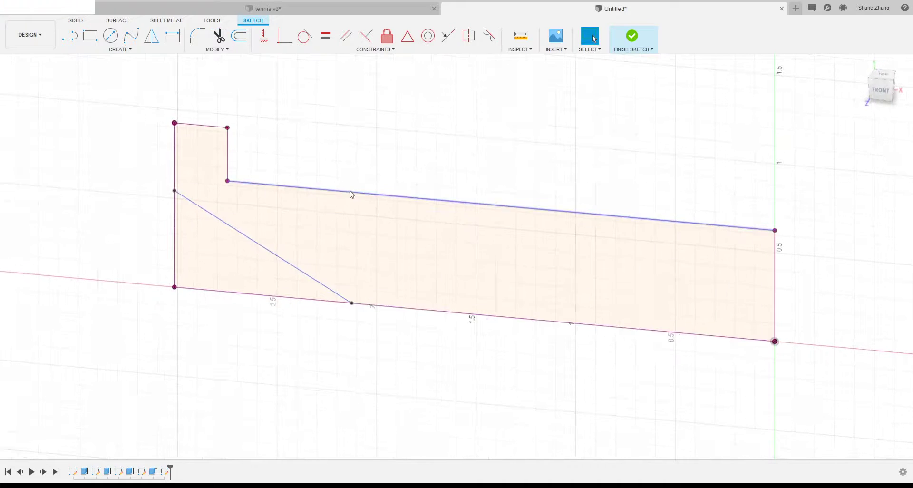
scroll(298, 325, "down", 3)
scroll(369, 309, "up", 2)
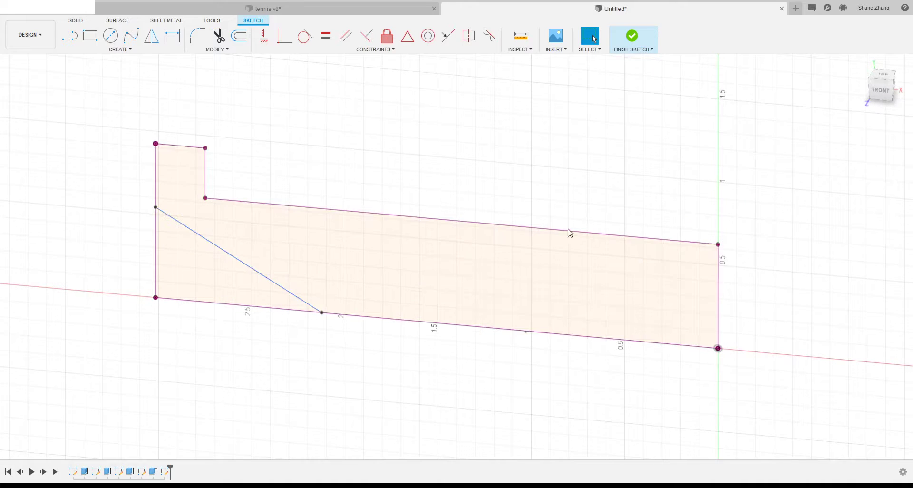
left_click(194, 196)
left_click(199, 260)
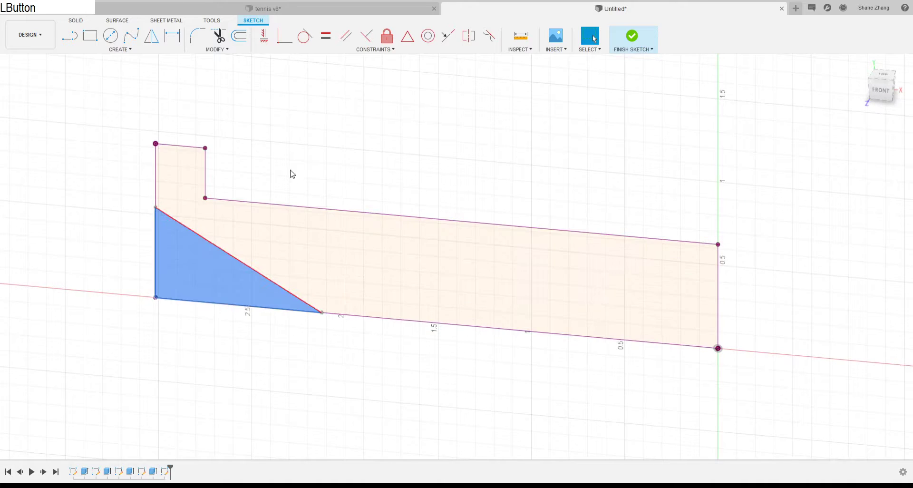
left_click(318, 167)
left_click(333, 240)
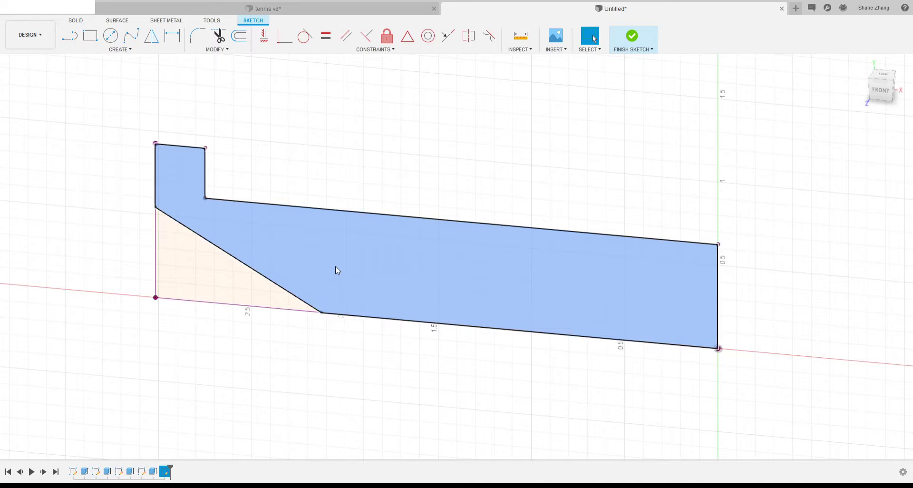
left_click(228, 287)
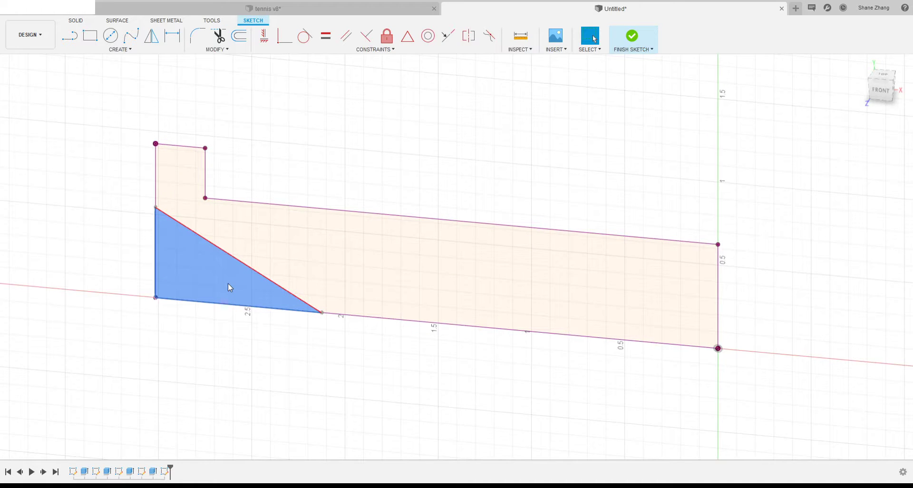
left_click(310, 174)
Dimension the vertical distance from the outline's upper outer corner to the slanted line's upper endpoint as 0.625
scroll(394, 217, "up", 1)
middle_click_drag(394, 219, 406, 204, "shift")
scroll(581, 222, "down", 2)
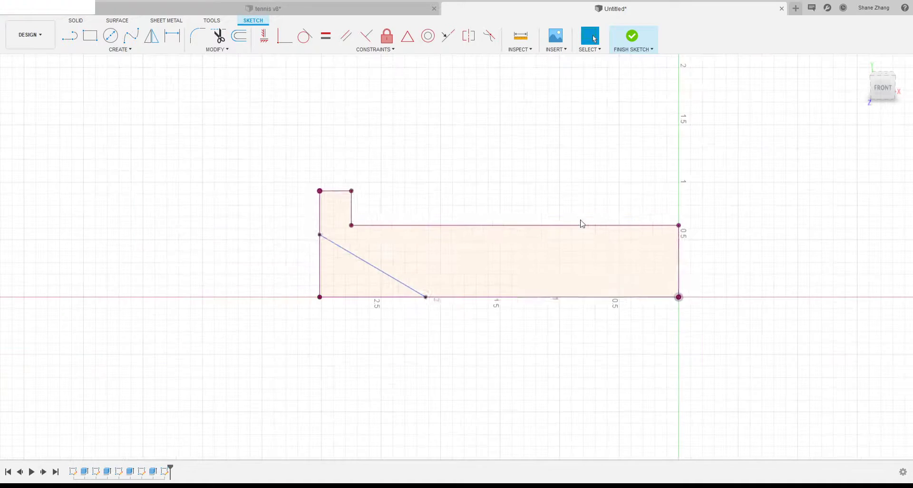
scroll(375, 257, "up", 3)
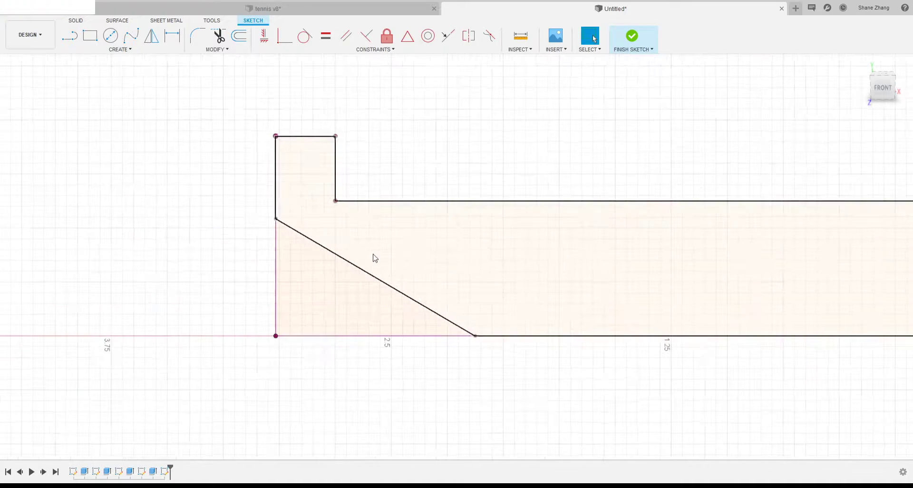
left_click(172, 35)
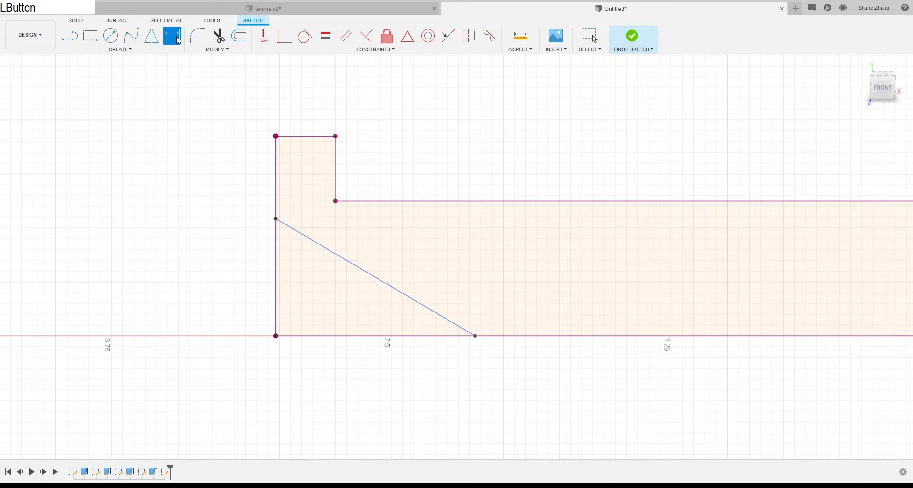
left_click(276, 219)
left_click(276, 137)
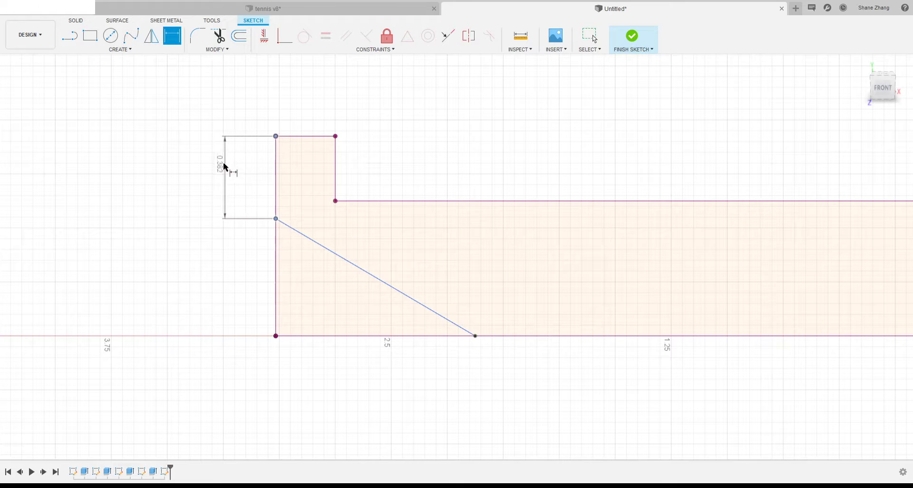
left_click(224, 171)
key("KP_6")
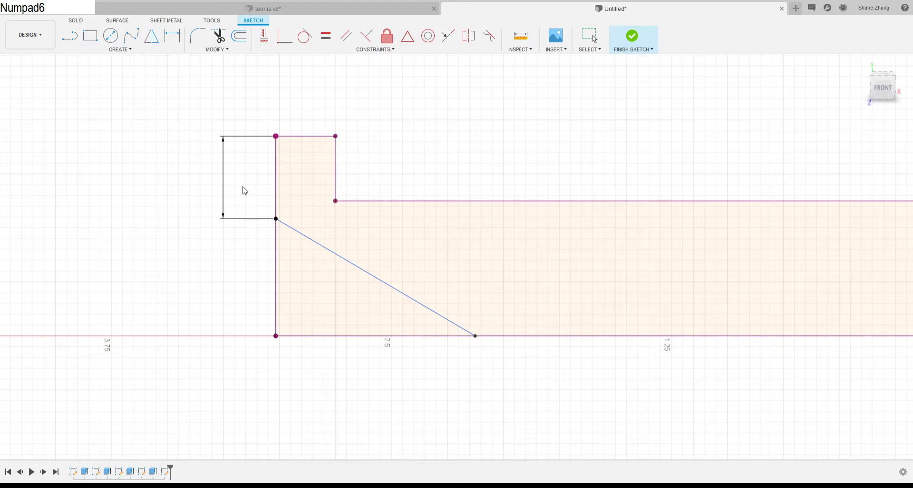
key("KP_Enter")
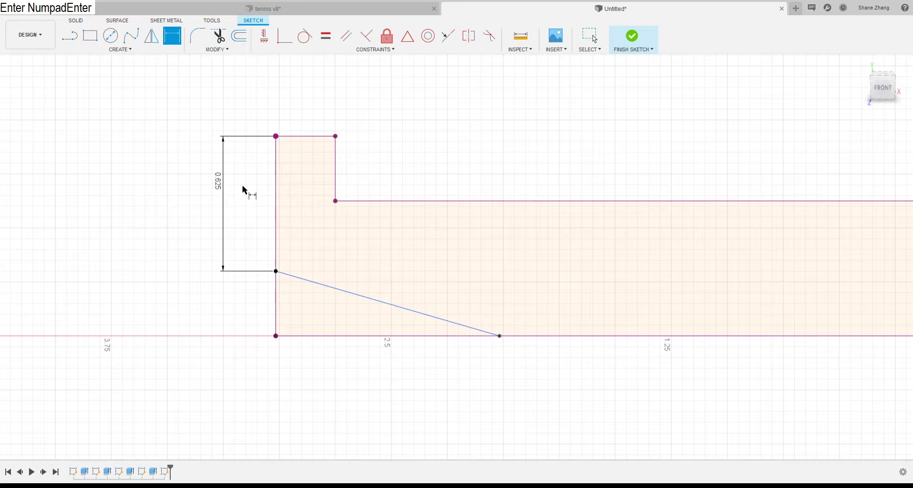
Dimension the angle between the slanted line and the outline's bottom edge as 30 degrees
left_click(310, 282)
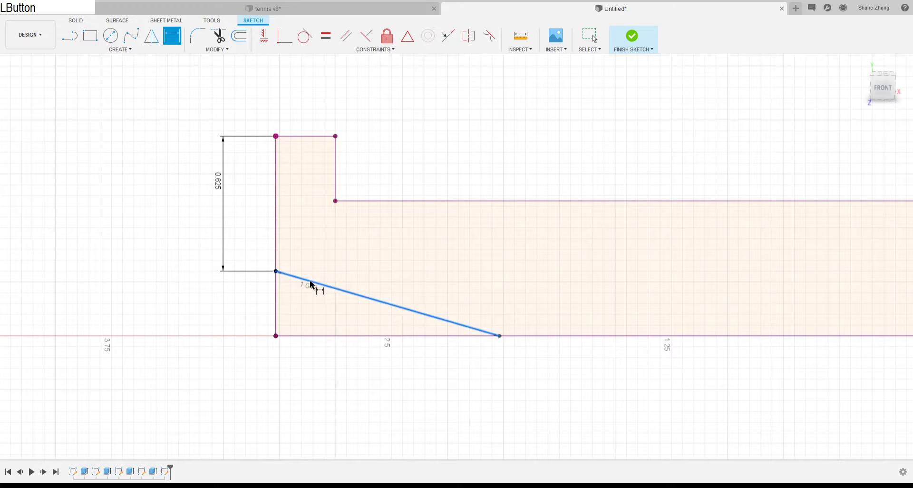
left_click(322, 337)
left_click(204, 310)
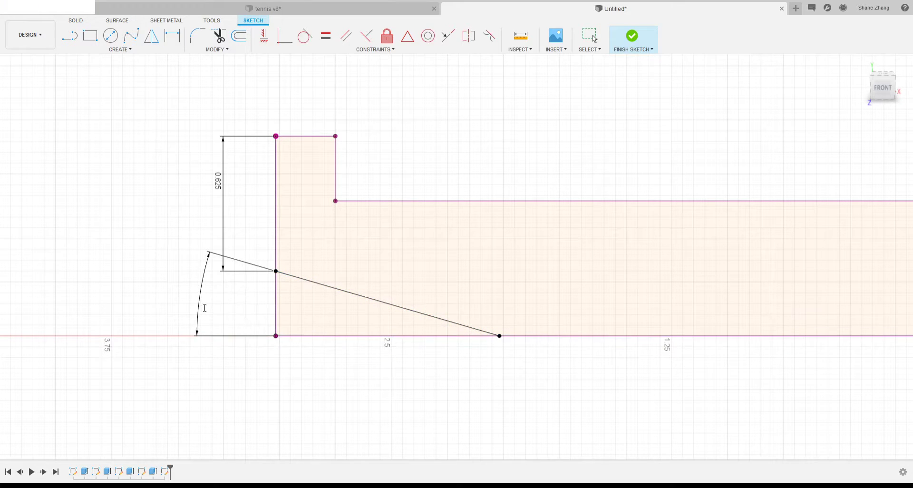
type("30")
key("KP_Enter")
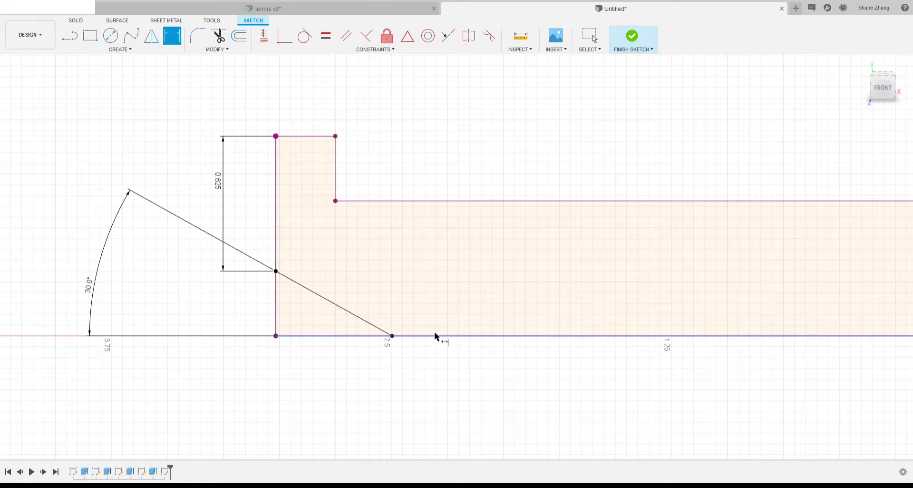
key("Escape")
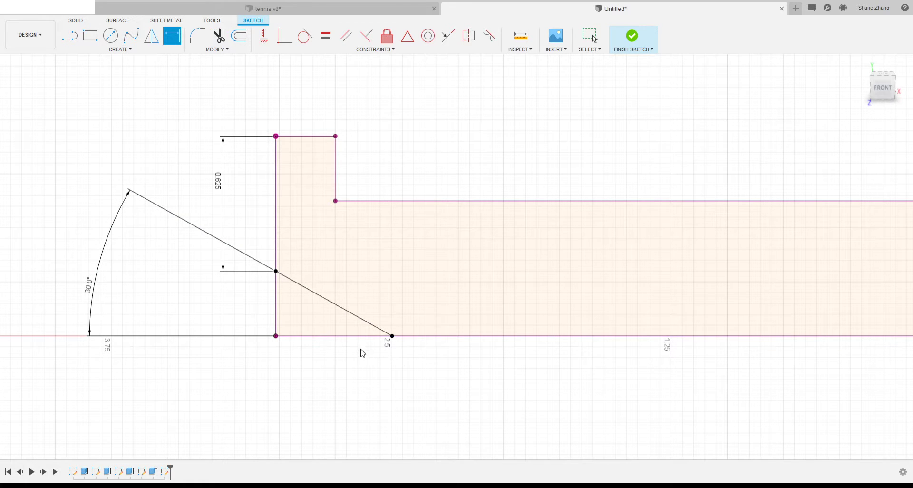
Show the block body again and view the dimensioned slanted line against it in 3D
scroll(293, 313, "down", 3)
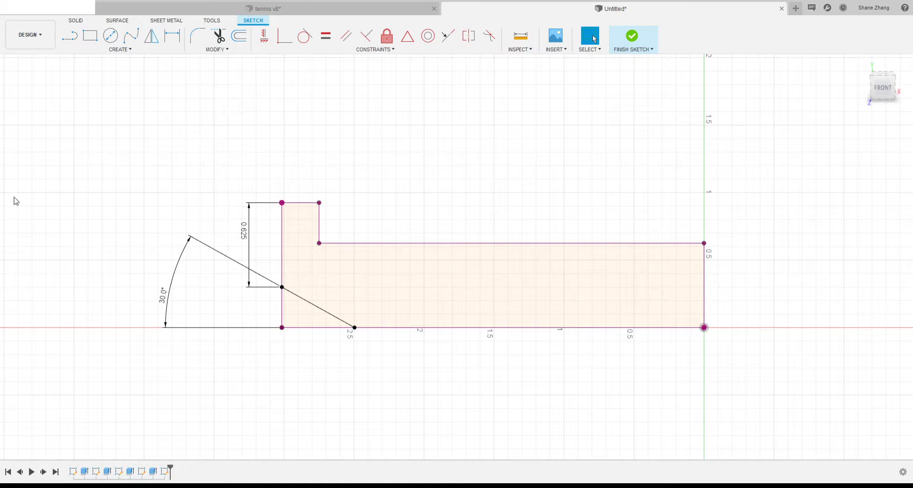
middle_click_drag(45, 190, 192, 176, "shift")
middle_click_drag(473, 172, 420, 178, "shift")
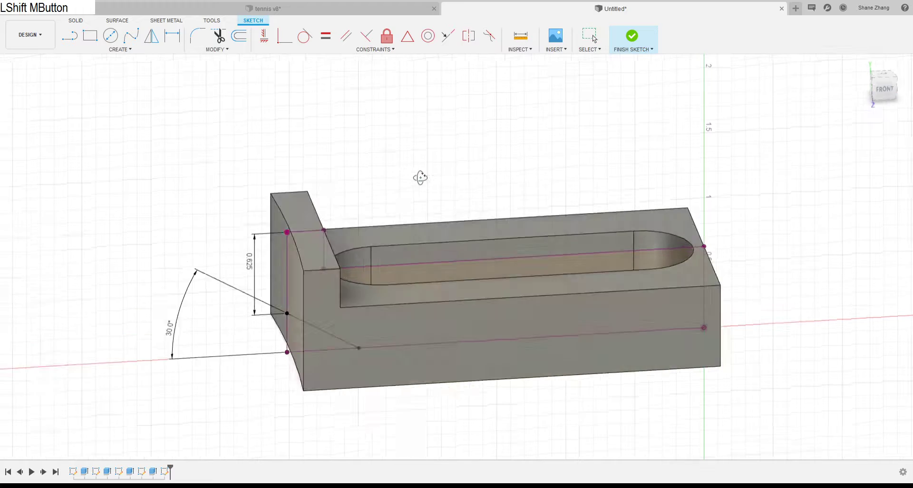
Finish the sketch and start extruding the larger block profile, leaving out the corner triangle below the slanted line
scroll(345, 162, "down", 2)
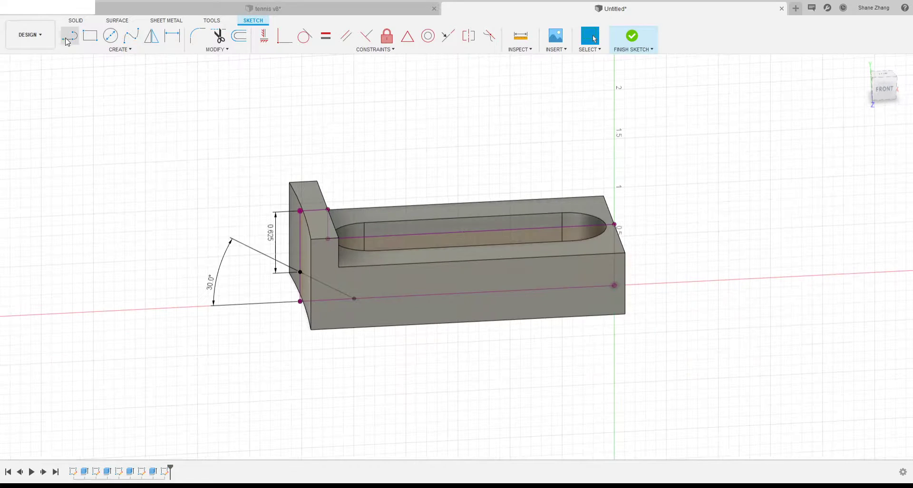
left_click(630, 49)
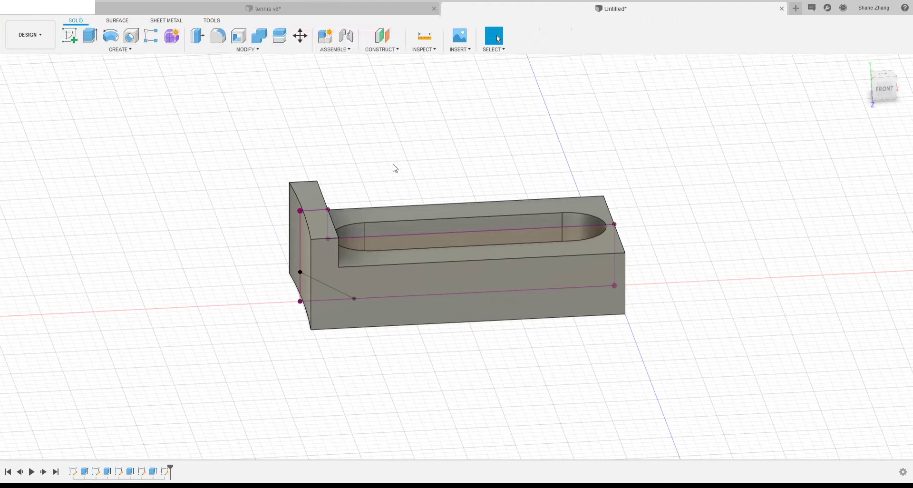
left_click(90, 36)
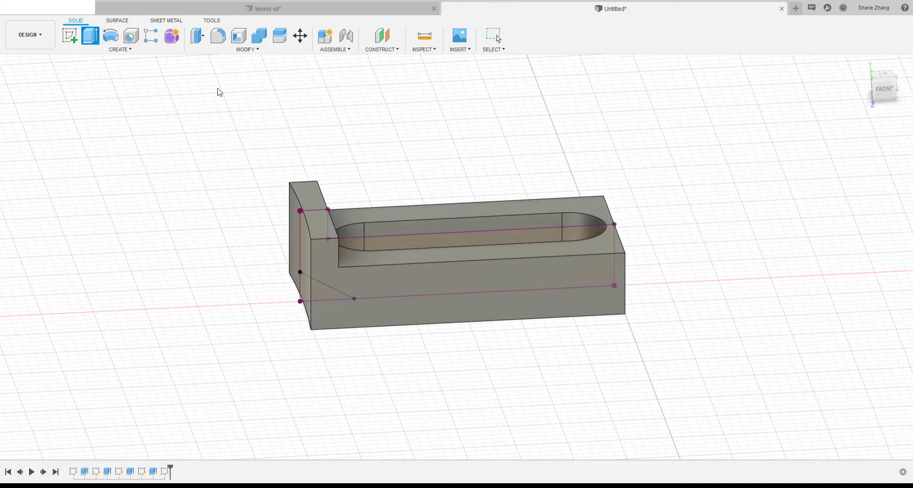
left_click(421, 244)
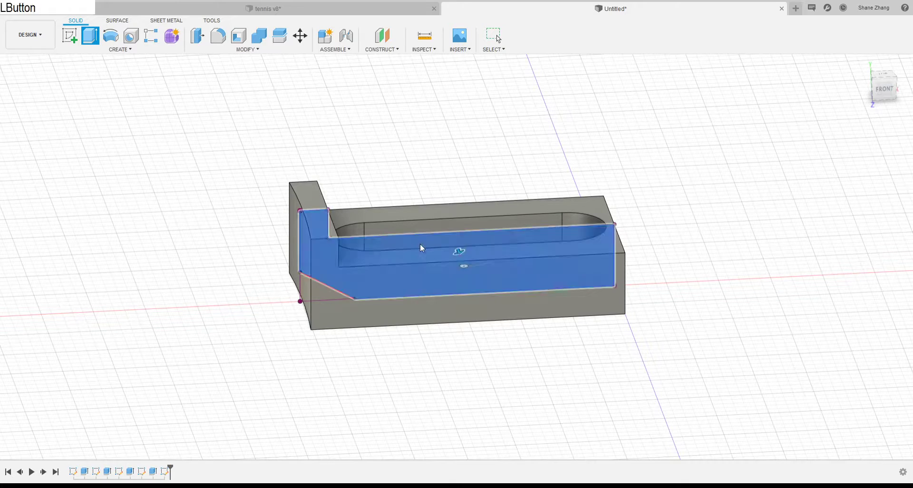
left_click(867, 166)
left_click(811, 207)
left_click(838, 260)
left_click(844, 163)
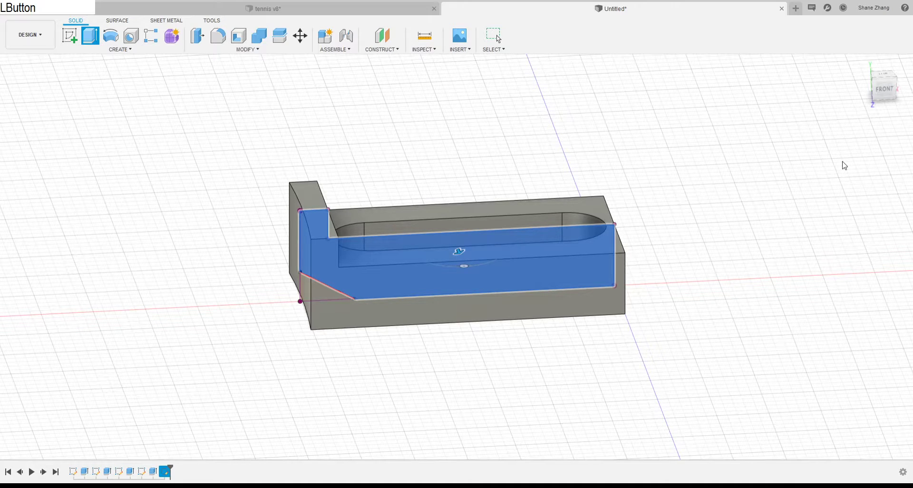
Extrude the block profile symmetrically, 0.75 to each side, as an Intersect with the body to cut off the lower corner
left_click(553, 232)
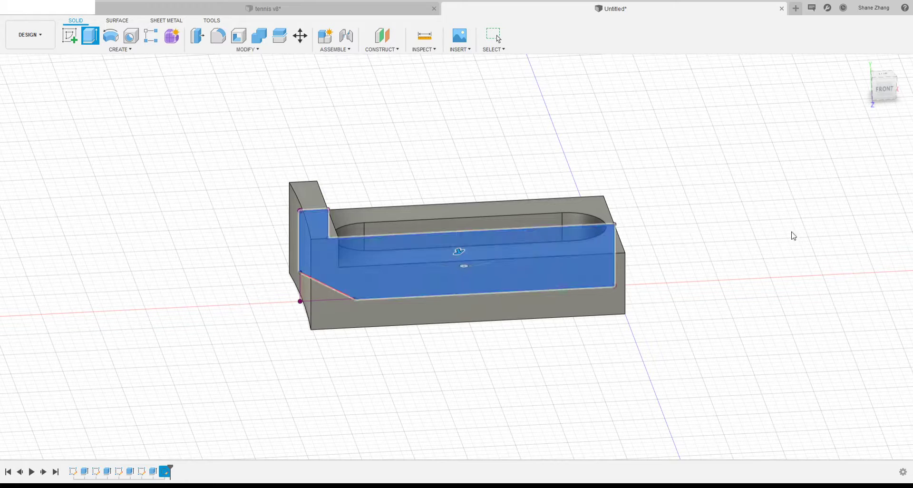
left_click(852, 202)
left_click(853, 176)
left_click(822, 178)
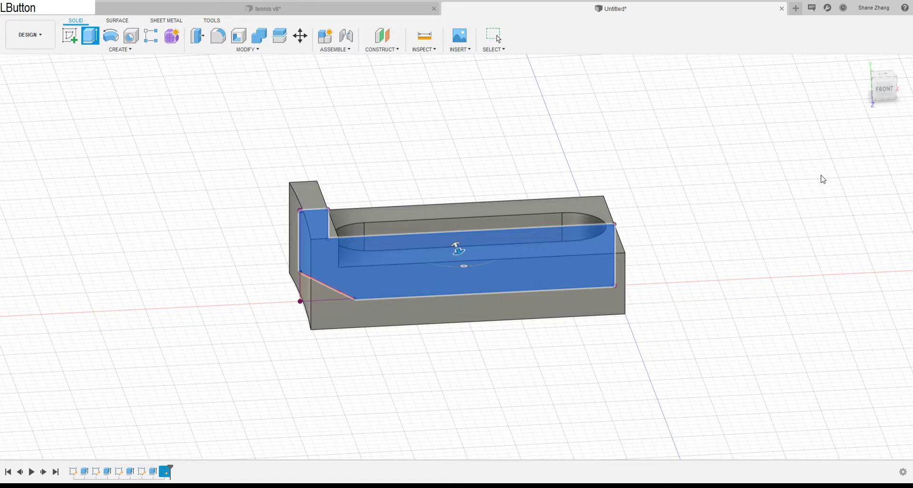
left_click(850, 182)
left_click(846, 206)
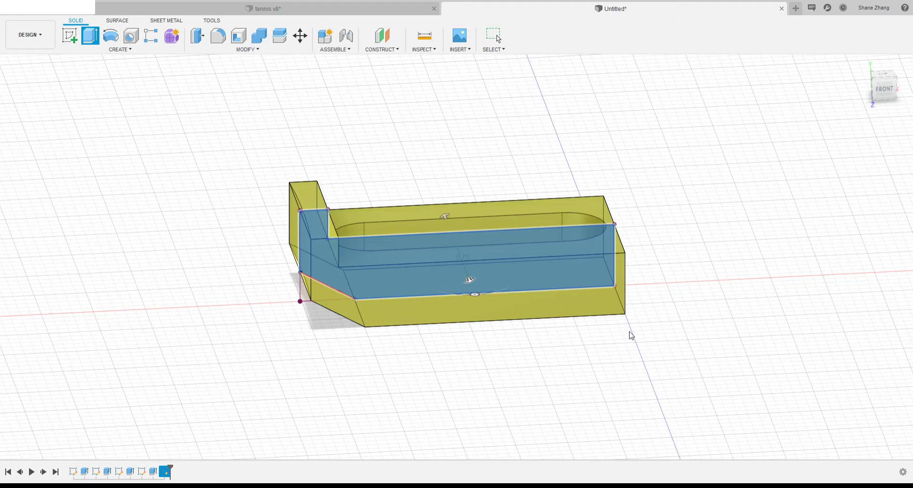
middle_click_drag(619, 332, 527, 294, "shift")
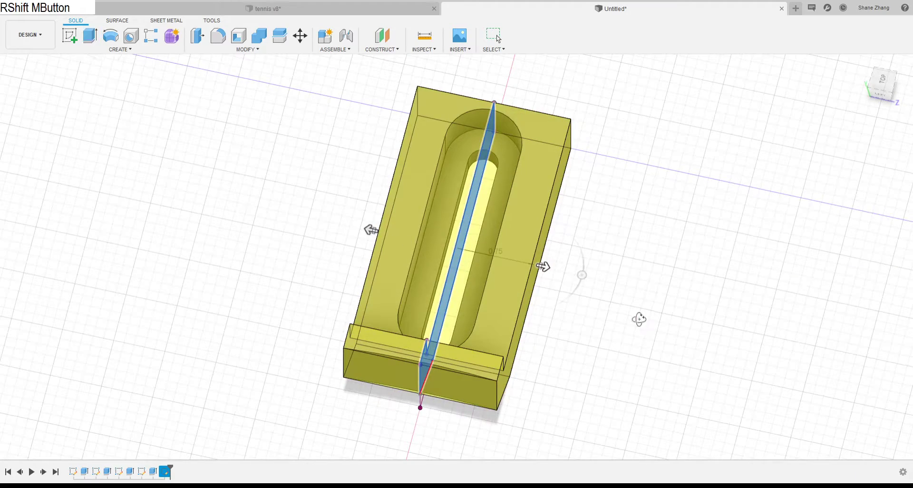
middle_click_drag(638, 320, 607, 285, "shift")
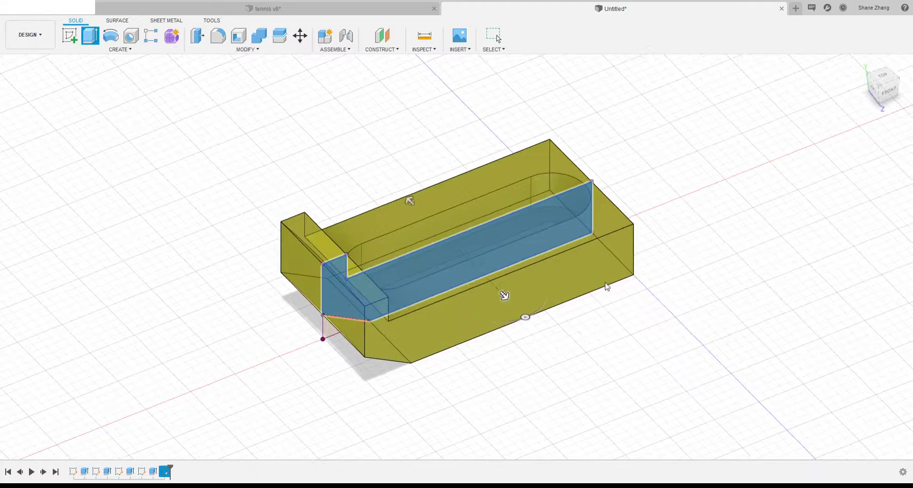
left_click(586, 204)
middle_click_drag(549, 378, 590, 321, "shift")
scroll(316, 286, "up", 4)
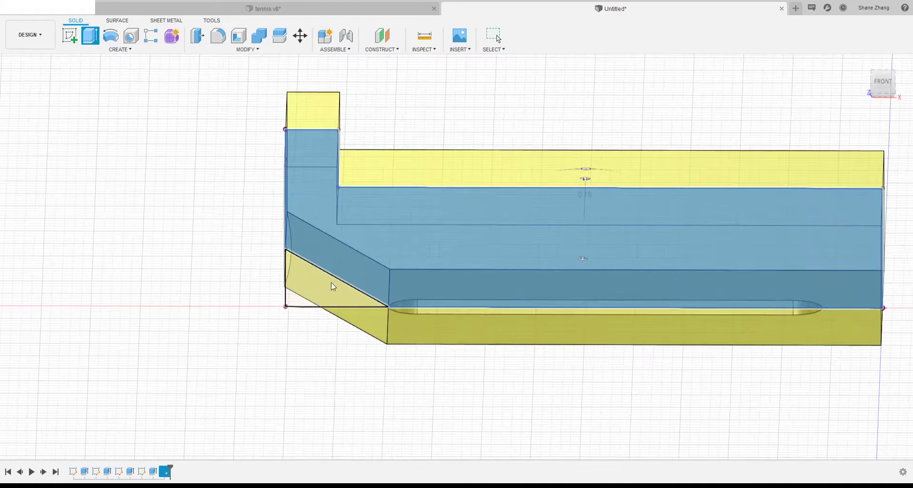
middle_click_drag(332, 286, 743, 238, "shift")
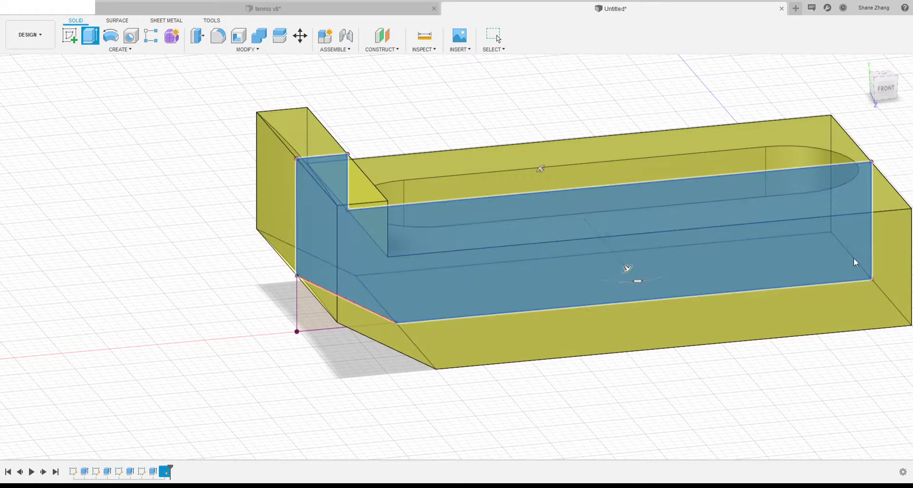
left_click(855, 261)
Compare the block with and without the angled corner cut by rolling the design history back one feature and forward again
scroll(386, 337, "up", 3)
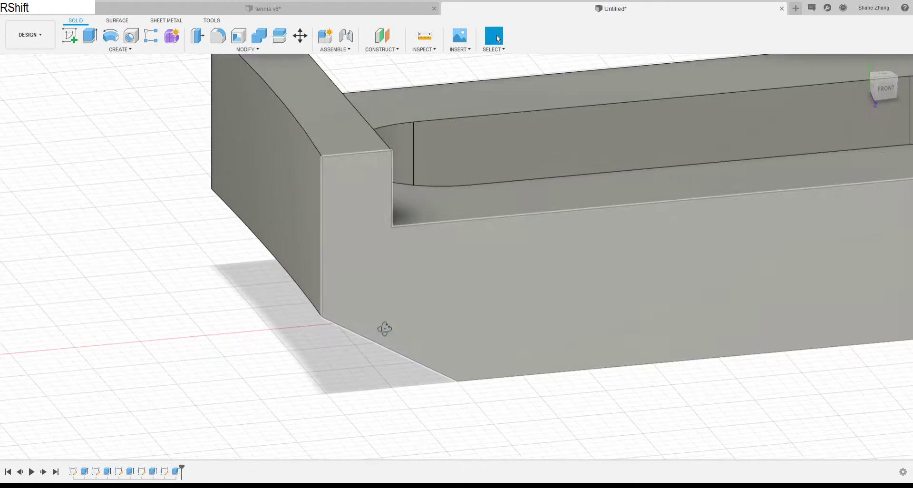
middle_click_drag(385, 328, 338, 276, "shift")
middle_click_drag(433, 332, 370, 314, "shift")
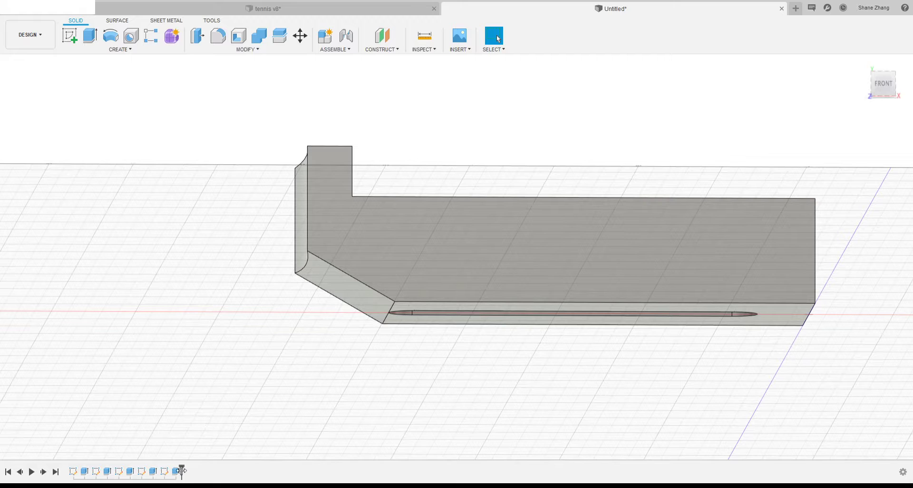
left_click_drag(181, 469, 169, 467)
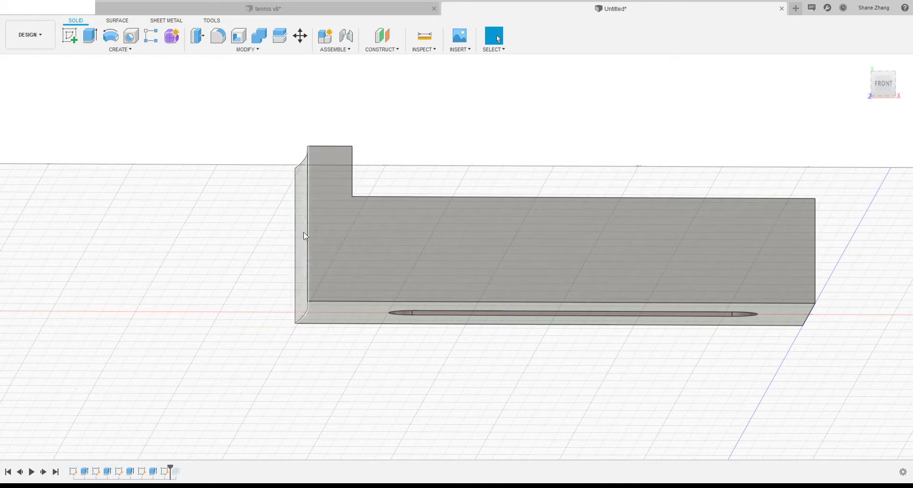
left_click_drag(170, 467, 181, 468)
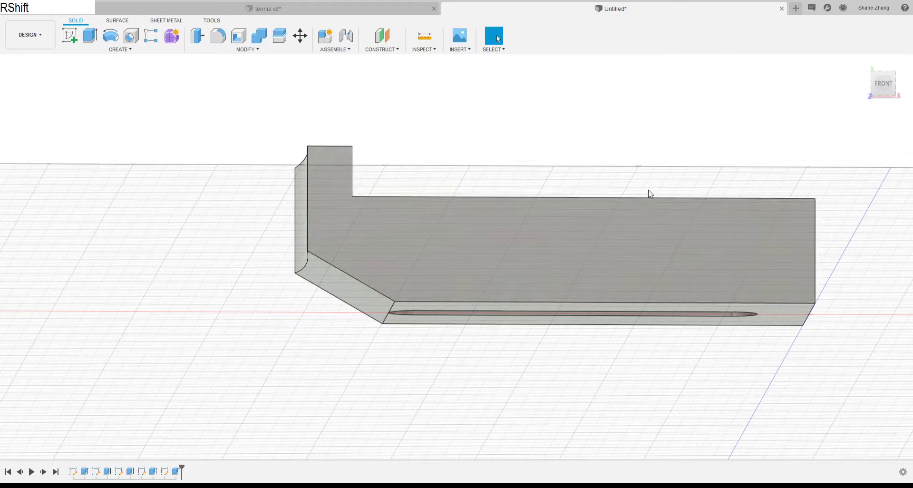
middle_click_drag(648, 194, 642, 209, "shift")
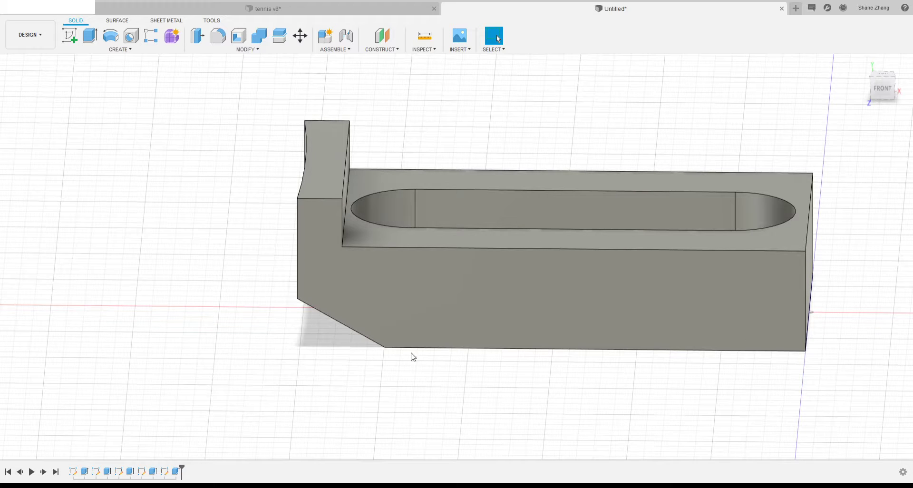
middle_click_drag(566, 281, 479, 389, "shift")
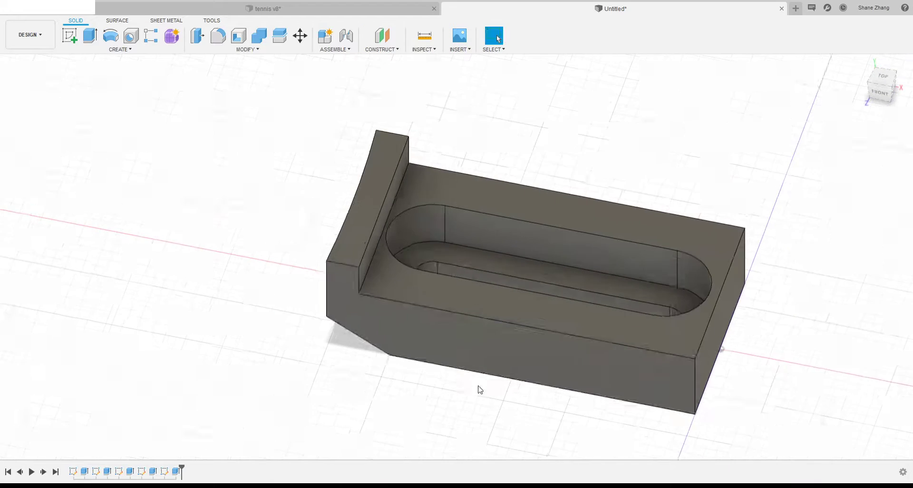
Switch to the tennis v8 design and advance its history past the cut of the three round notches
left_click(317, 7)
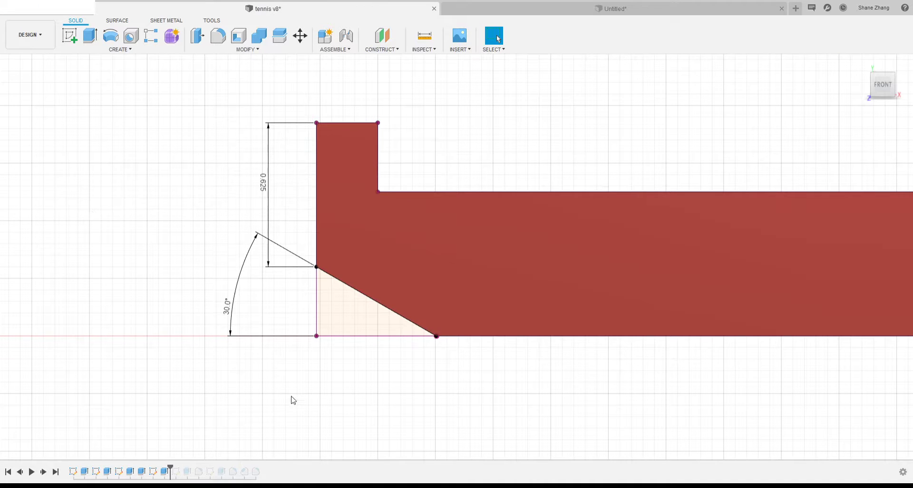
left_click_drag(170, 470, 191, 471)
mouse_move(569, 262)
middle_mouse_down("shift")
mouse_move(515, 363)
mouse_move(469, 283)
mouse_move(408, 206)
middle_mouse_up("shift")
Show the sketch of the three notch circles on the raised lip and view its diameter and spacing dimensions up close
left_click(41, 197)
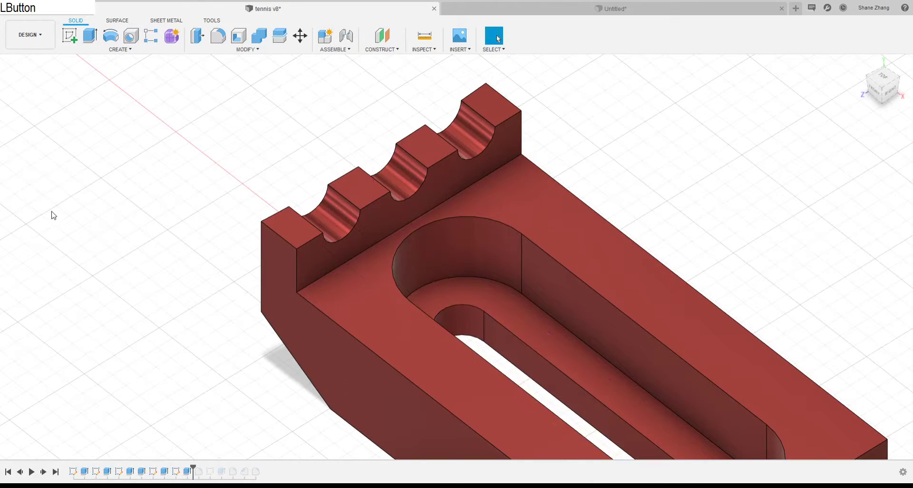
right_click(66, 212)
left_click(106, 315)
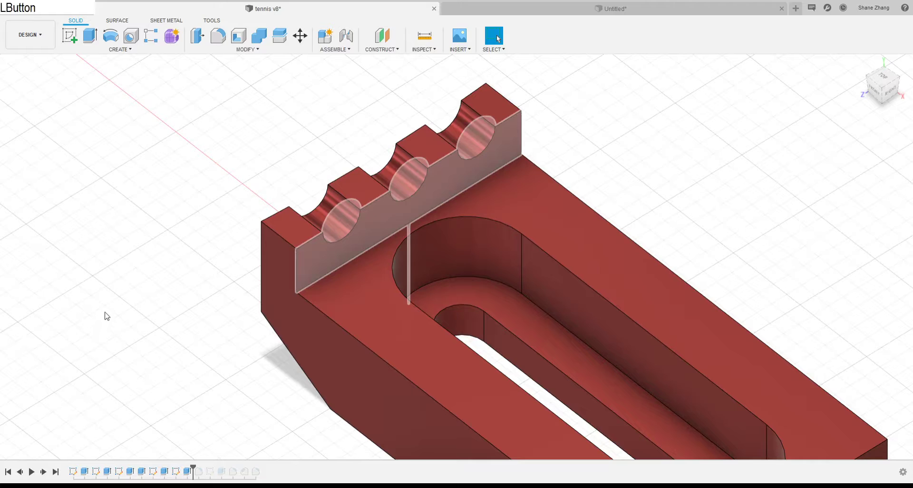
left_click(51, 213)
middle_click_drag(318, 266, 300, 251, "shift")
scroll(488, 160, "up", 3)
scroll(481, 163, "up", 2)
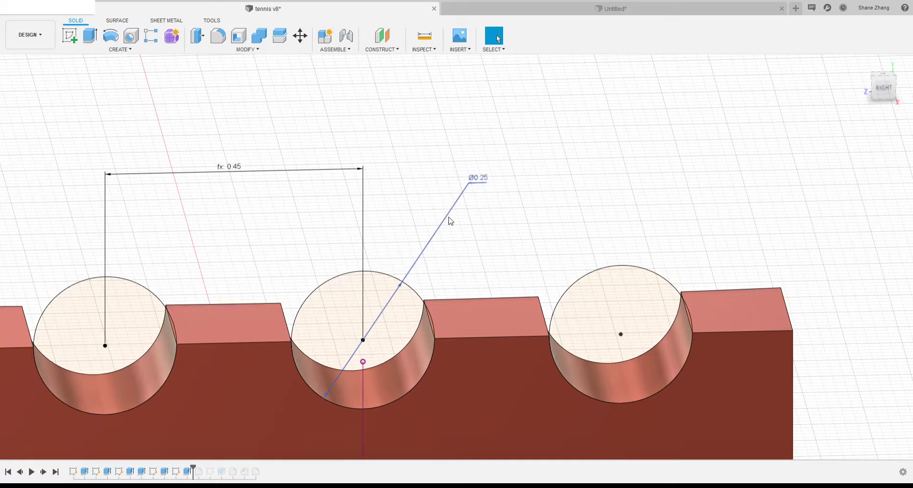
scroll(503, 251, "down", 2)
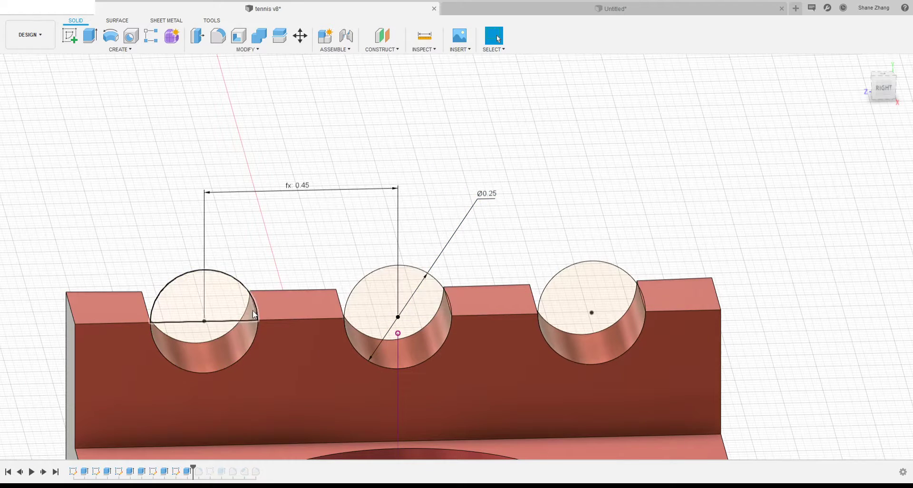
Examine how the notch circles sit on the lip's upper edge by selecting the adjacent top face and the line through the circle centres
left_click(283, 311)
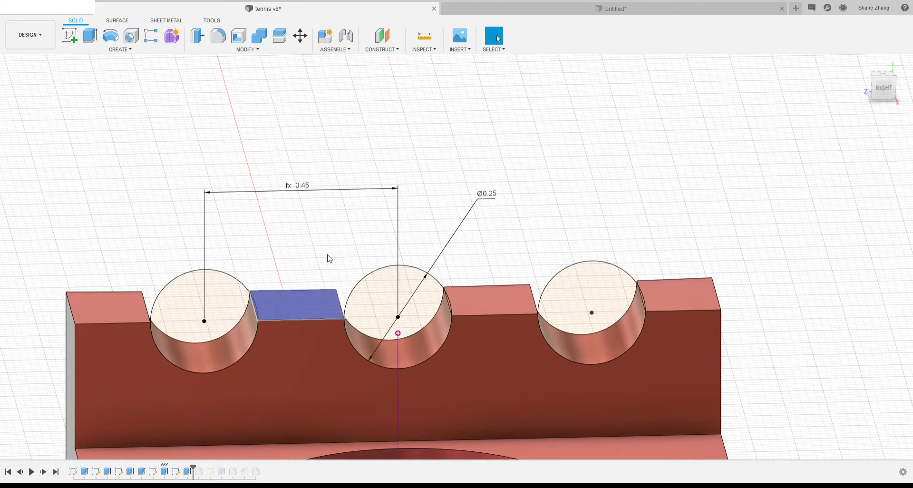
left_click(326, 257)
left_click(296, 322)
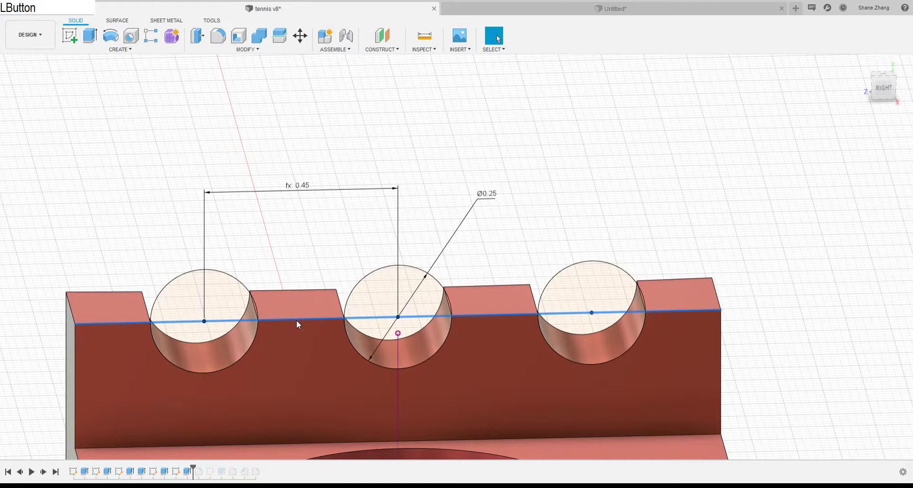
left_click(312, 269)
left_click(308, 290)
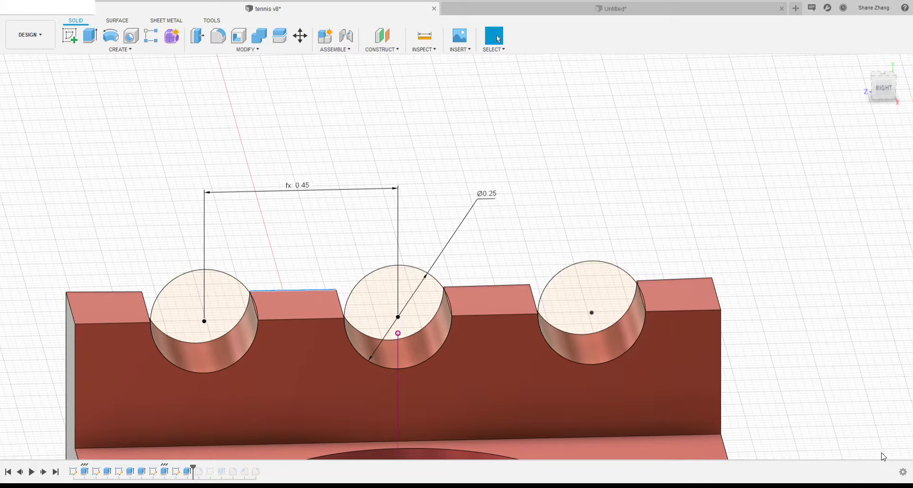
left_click(627, 229)
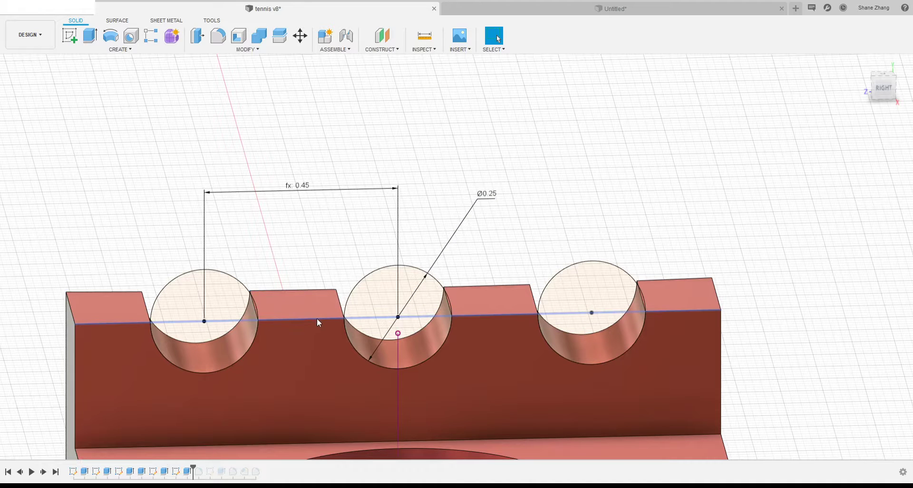
middle_click_drag(317, 318, 322, 323, "shift")
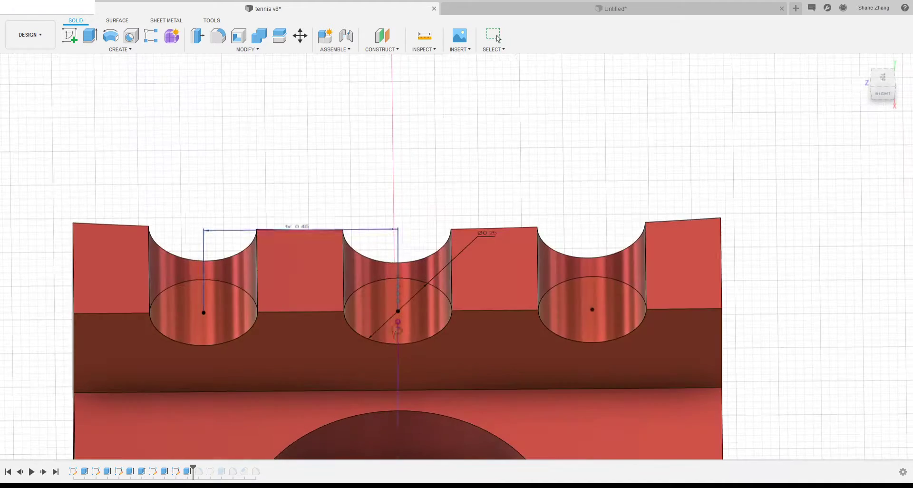
right_click(326, 313)
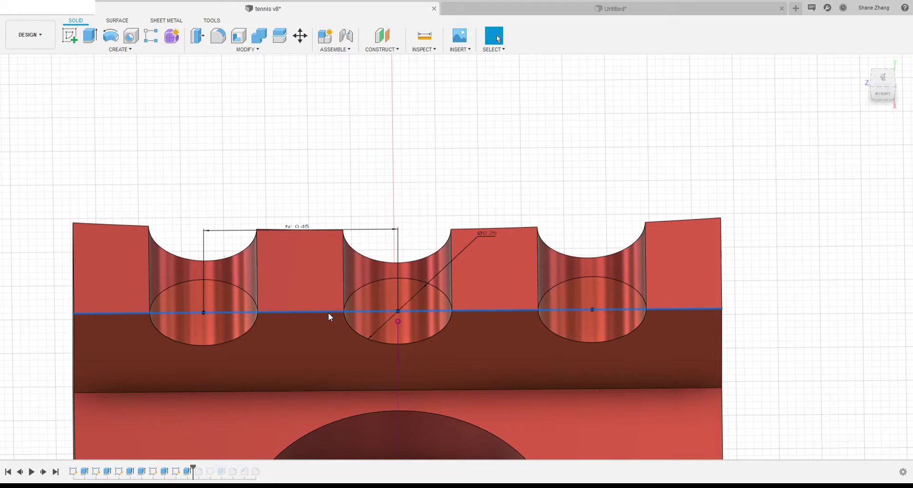
left_click(340, 350)
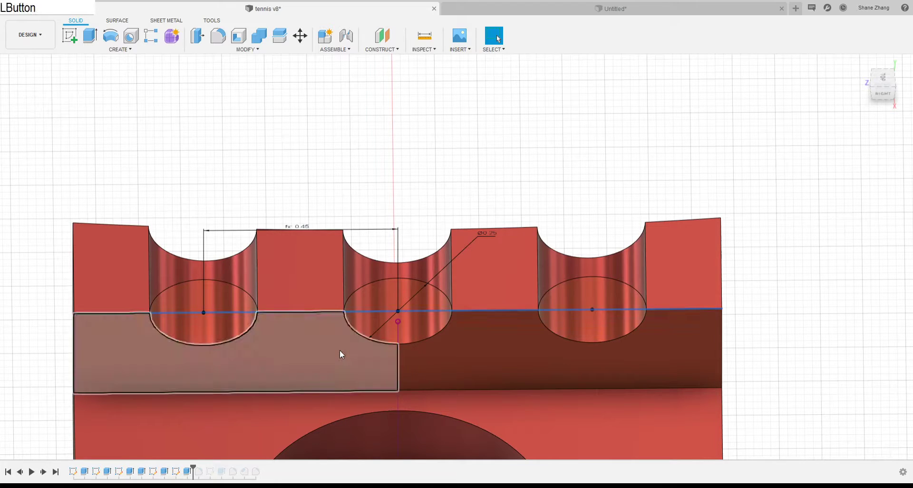
left_click(338, 160)
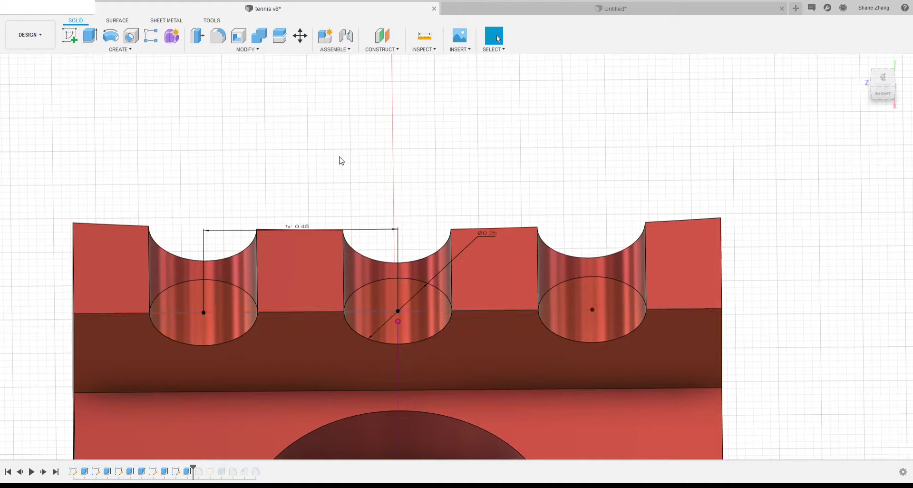
key("Escape")
Examine the flat between two neighbouring notches by selecting its face and its two side edges
left_click(286, 297)
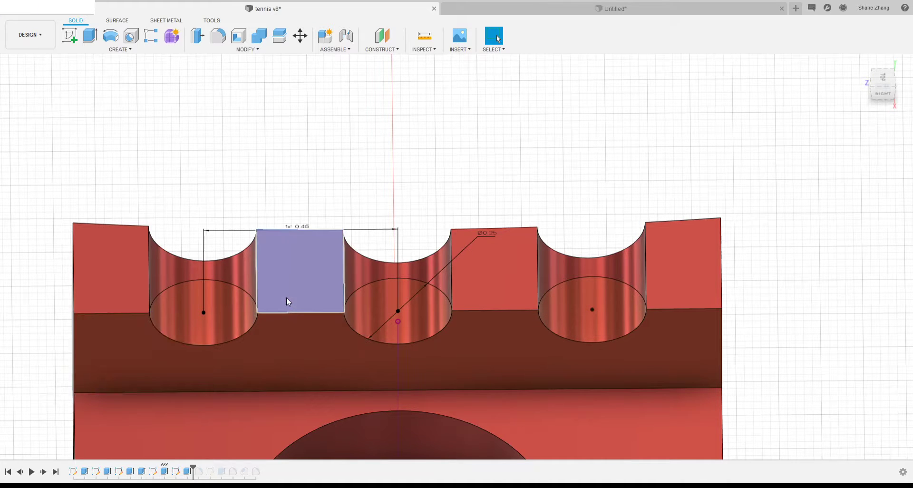
left_click(374, 157)
left_click(258, 255)
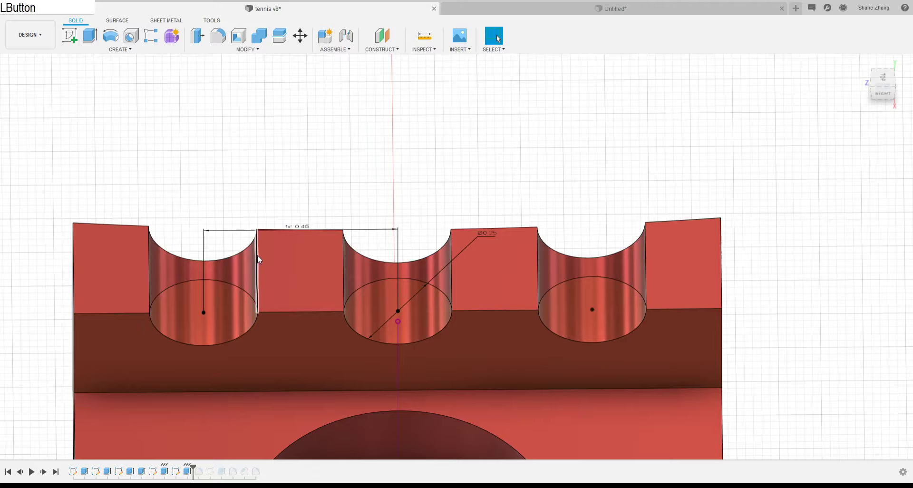
left_click(342, 262, "shift")
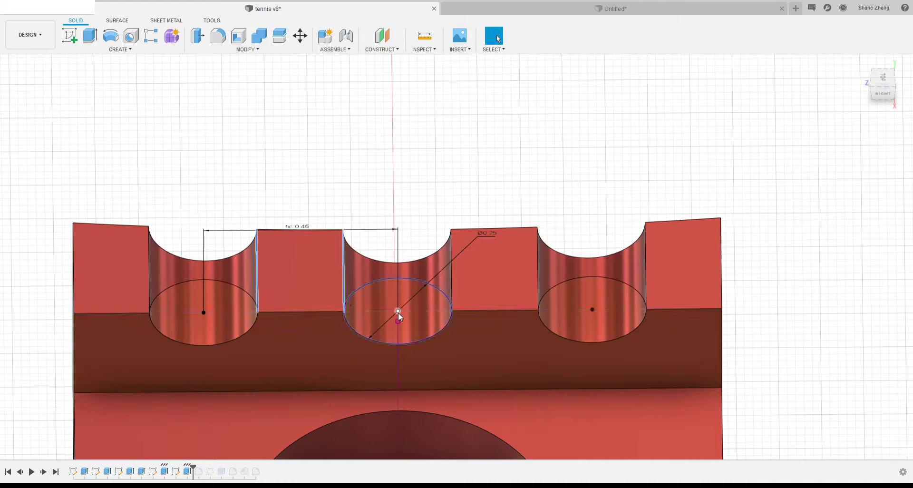
middle_click_drag(398, 312, 400, 290, "shift")
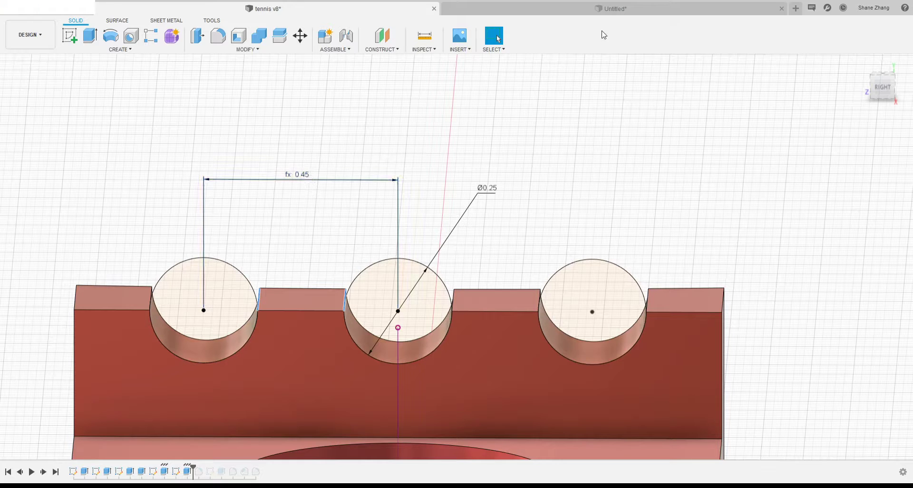
Switch to the untitled design and examine the raised lip's inner face from an angle and straight on
left_click(623, 9)
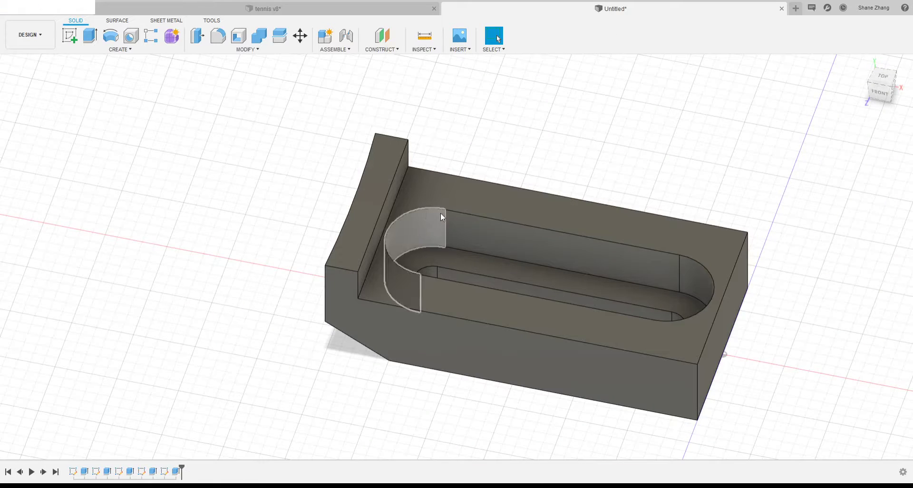
middle_click_drag(530, 245, 496, 226, "shift")
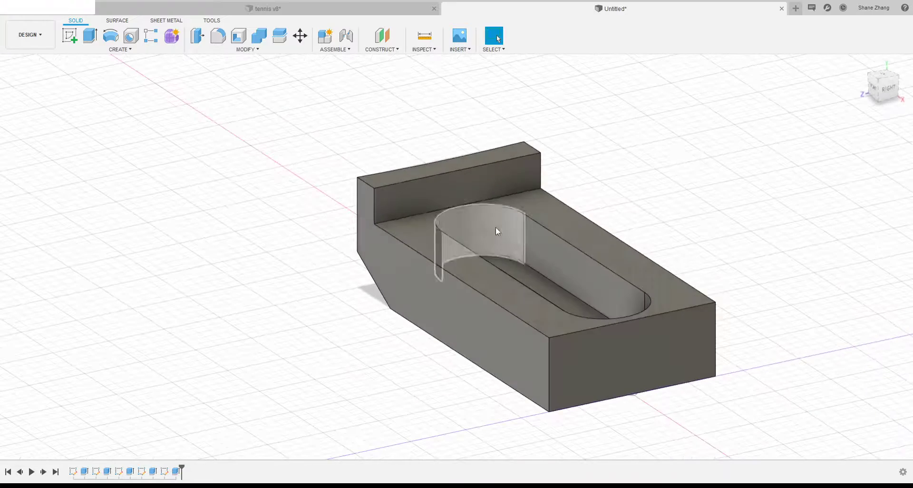
left_click(497, 182)
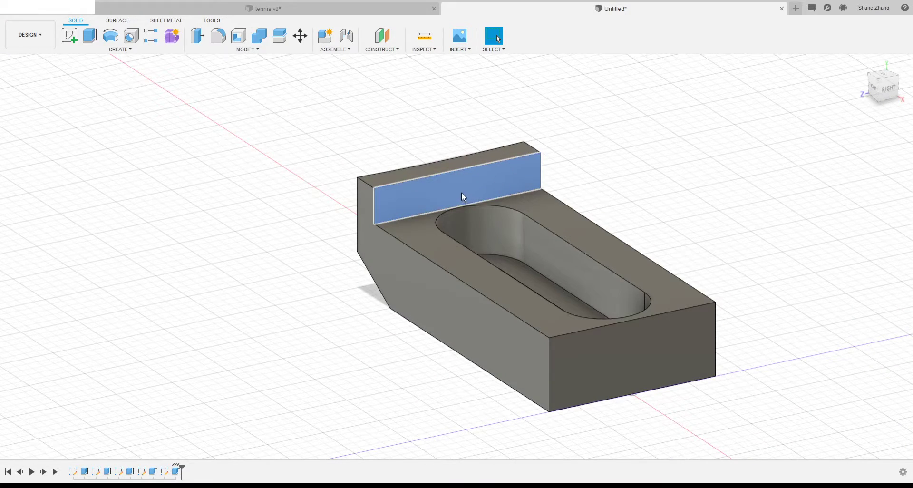
left_click(890, 92)
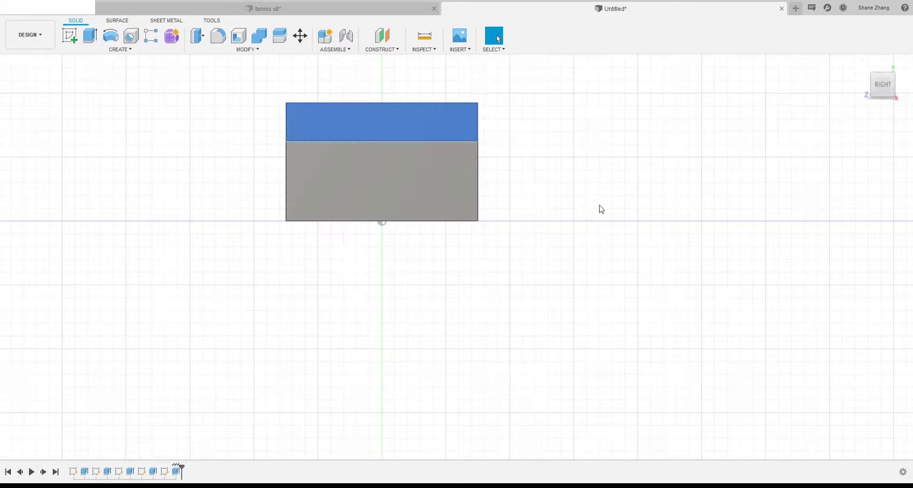
middle_click_drag(576, 195, 455, 330, "shift")
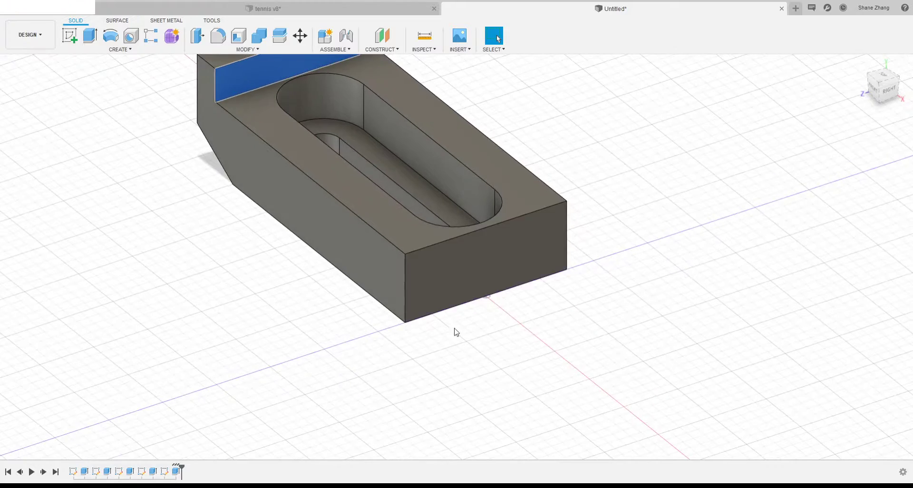
scroll(455, 330, "down", 3)
left_click(422, 169)
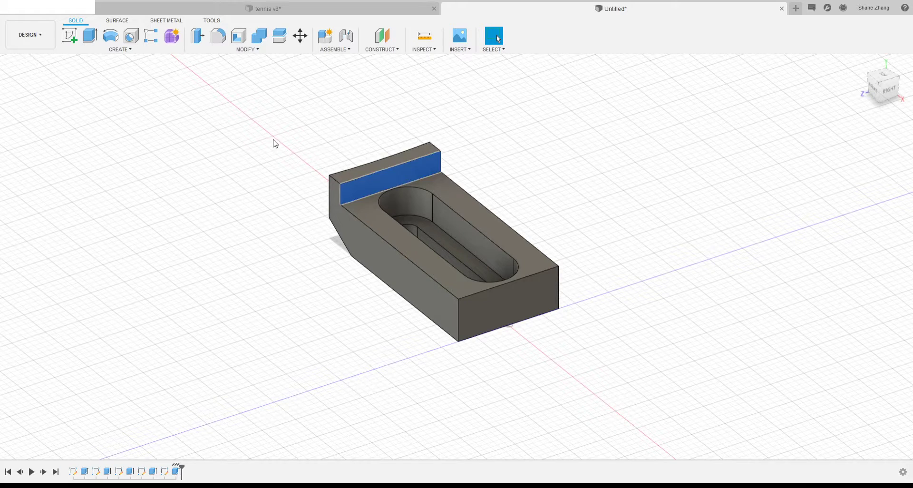
left_click(247, 138)
key("Escape")
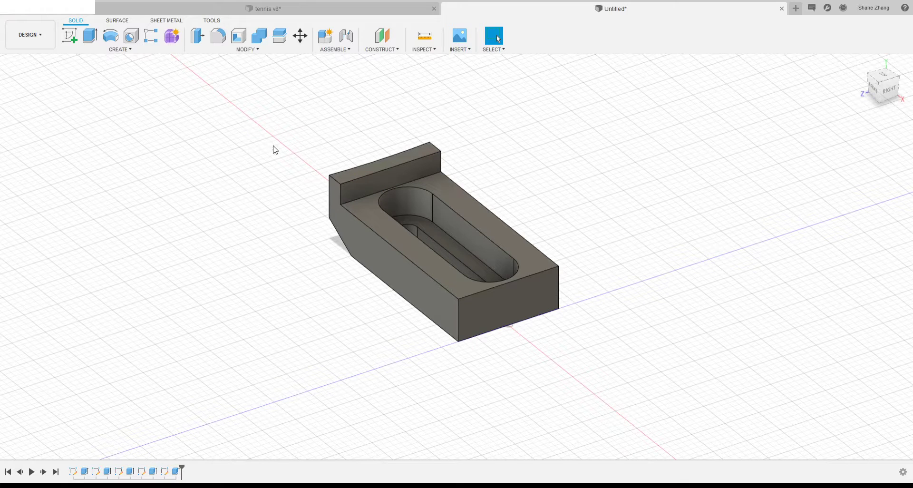
Start a new sketch on the vertical origin plane that coincides with the block's end face opposite the lip
left_click(69, 36)
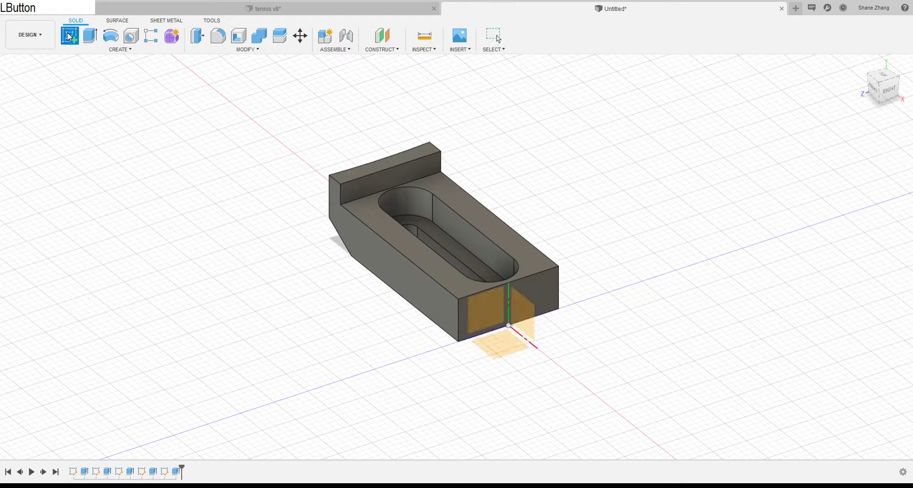
left_click(485, 310)
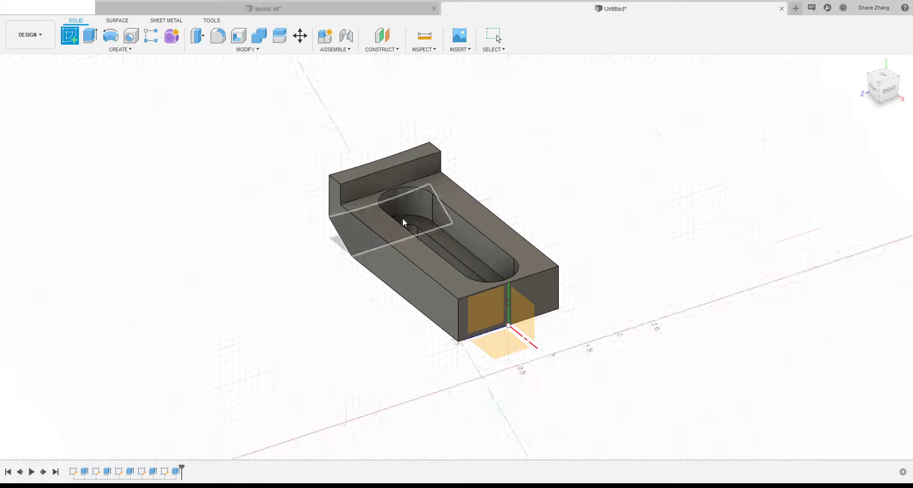
left_click(480, 310)
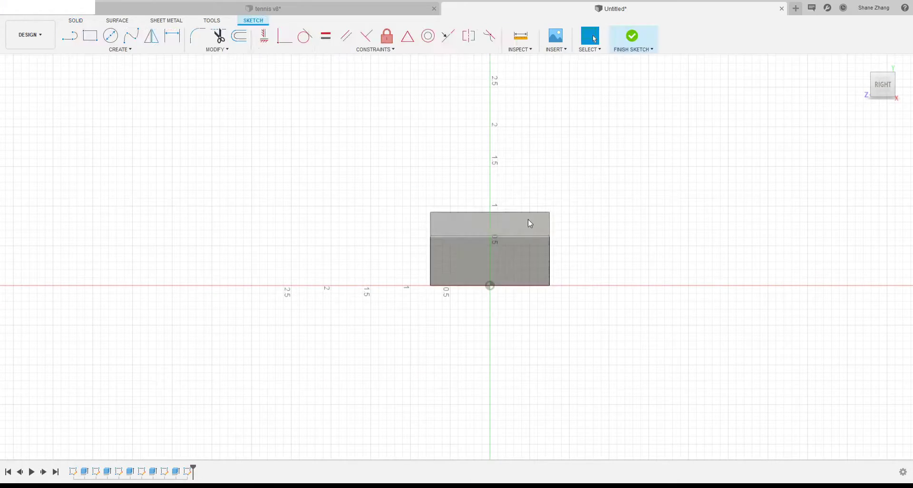
scroll(527, 220, "up", 5)
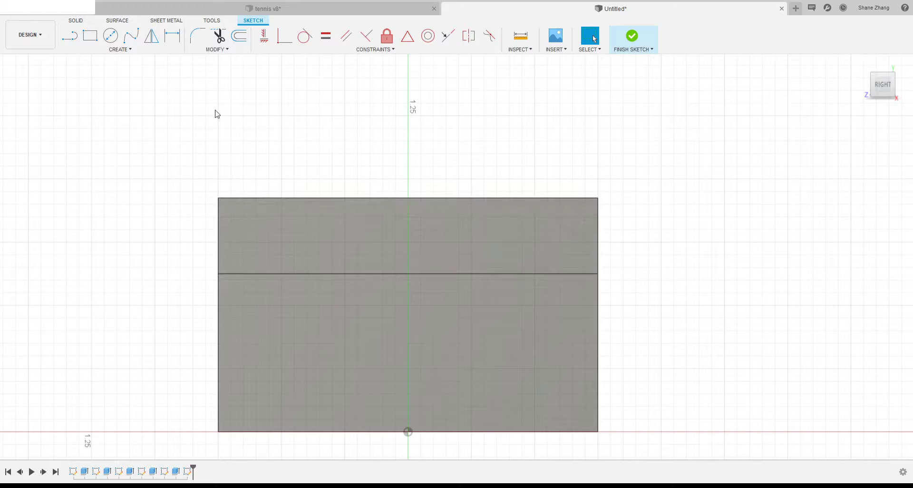
left_click(110, 35)
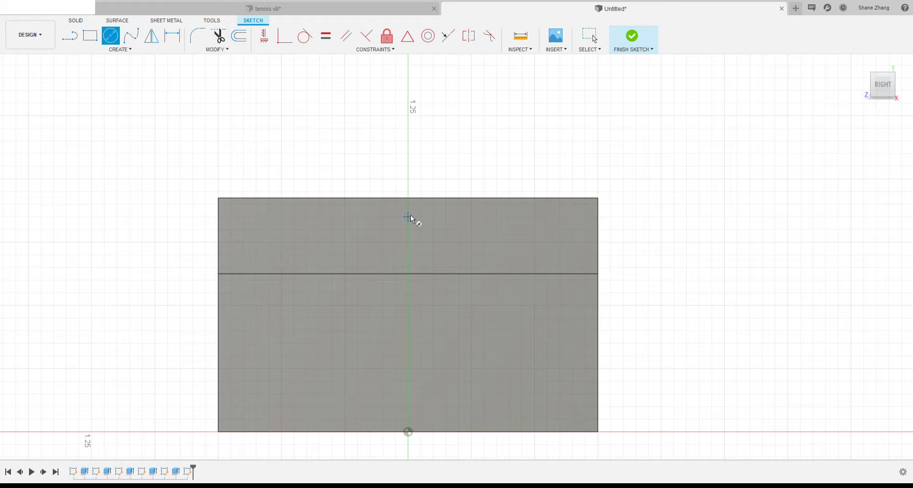
key("Escape")
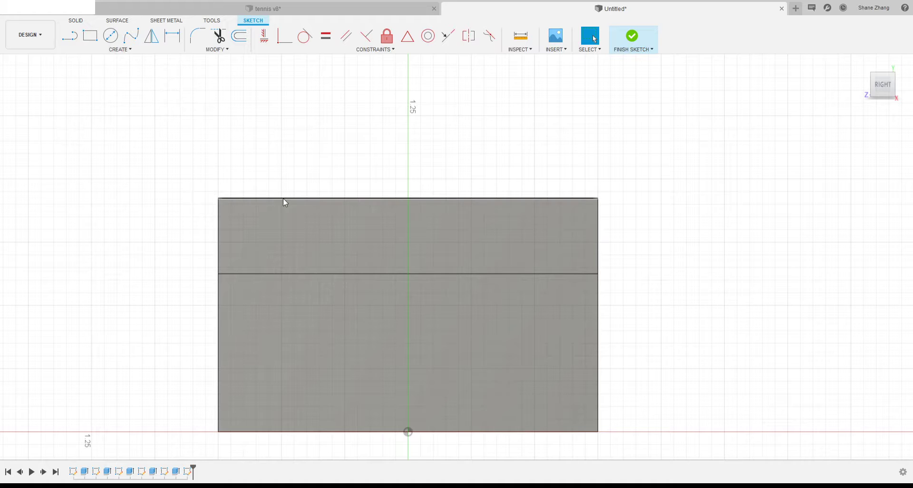
Project the upper inner edge of the raised lip into the sketch
middle_click_drag(285, 200, 580, 305, "shift")
scroll(581, 304, "down", 5)
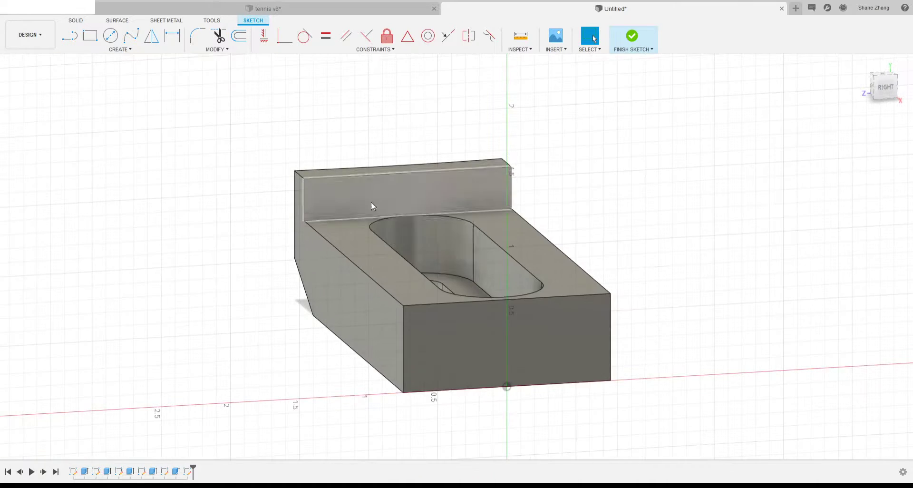
scroll(486, 224, "up", 3)
left_click(118, 50)
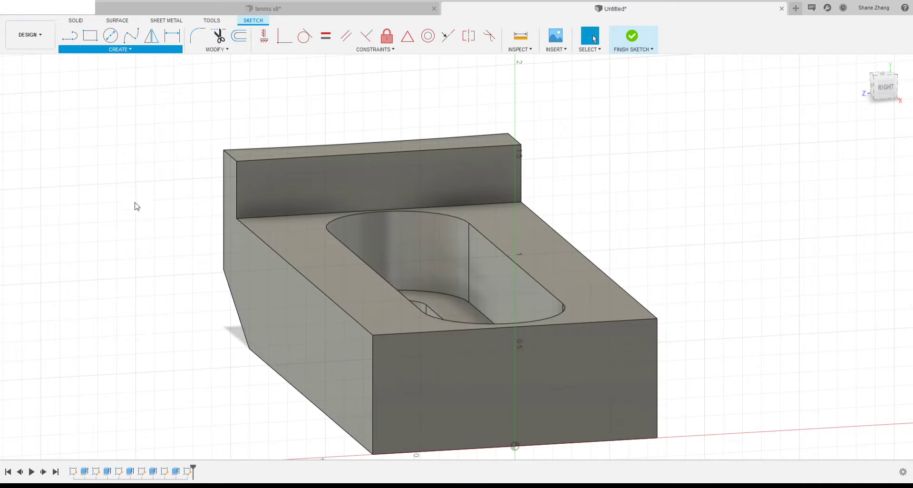
left_click(157, 233)
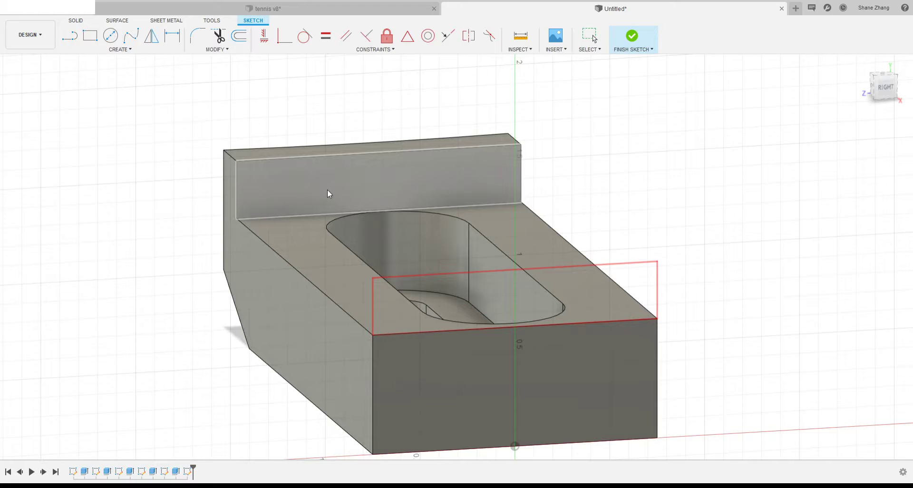
left_click(348, 155)
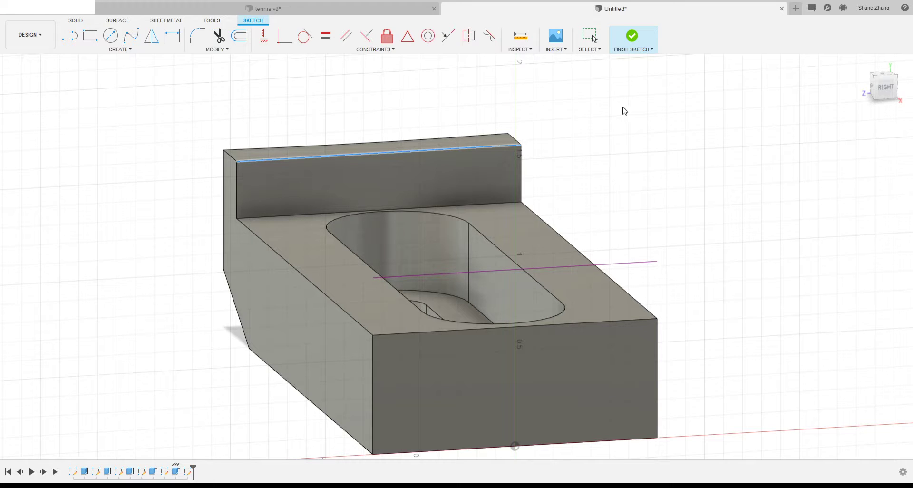
left_click(743, 190)
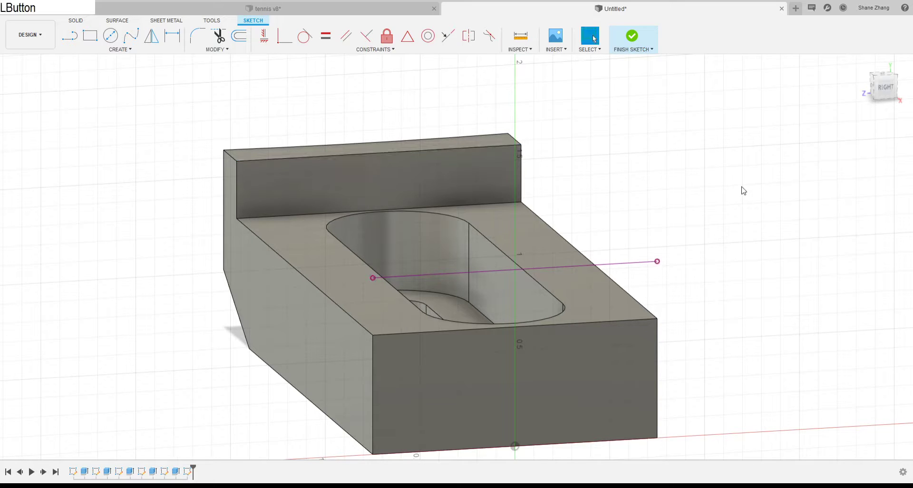
Convert the projected lip edge into a construction line
right_click(631, 263)
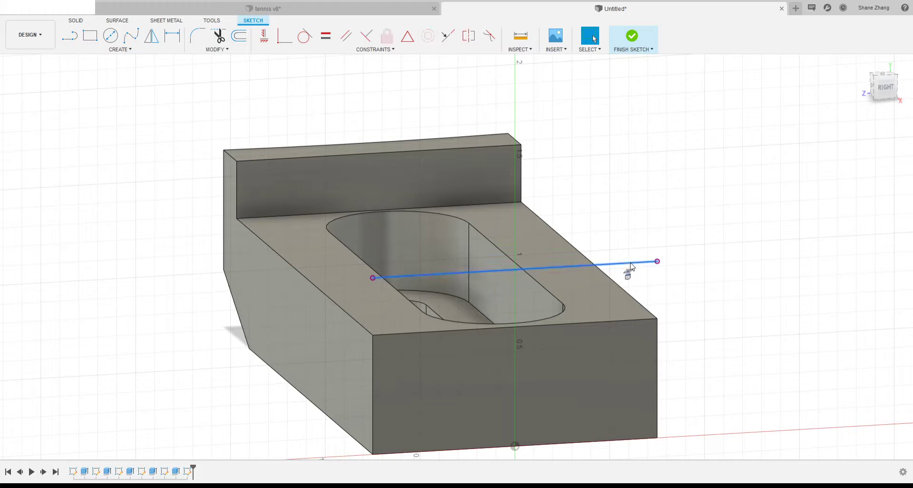
left_click(633, 338)
left_click(372, 278)
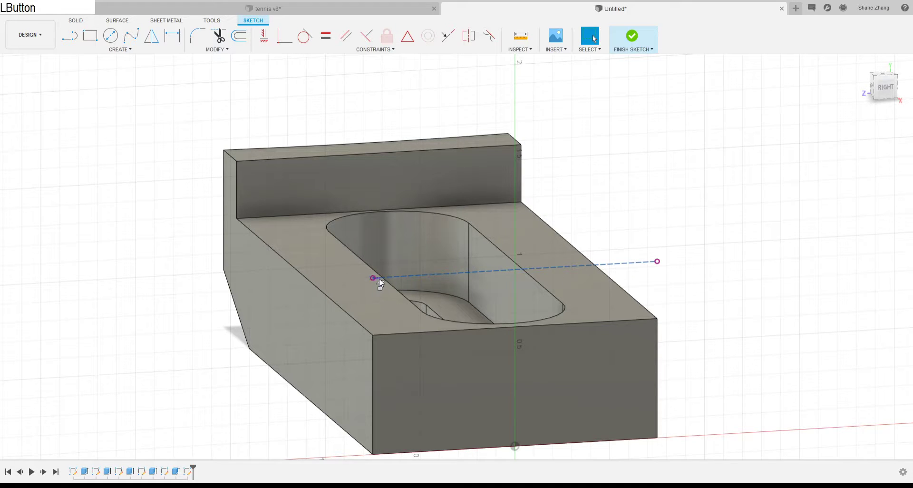
left_click(664, 170)
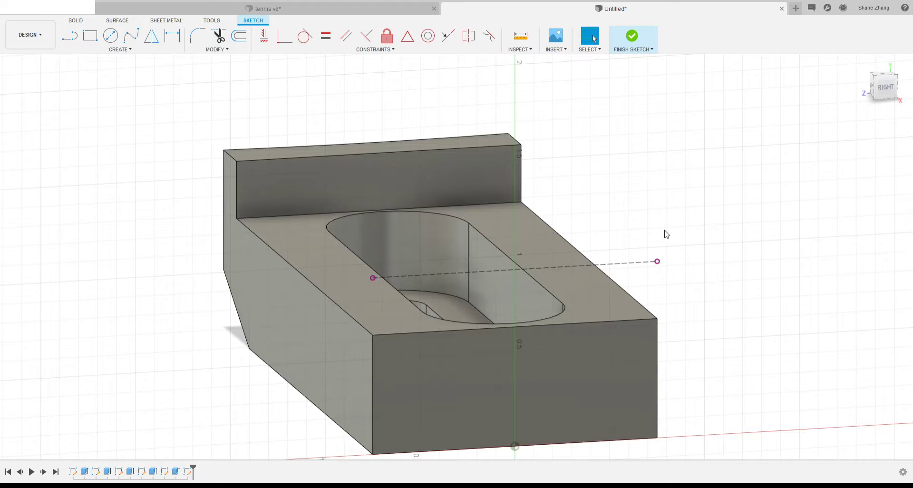
Draw a circle 0.25 in diameter centred on the midpoint of the projected lip edge
middle_click_drag(680, 234, 672, 220, "shift")
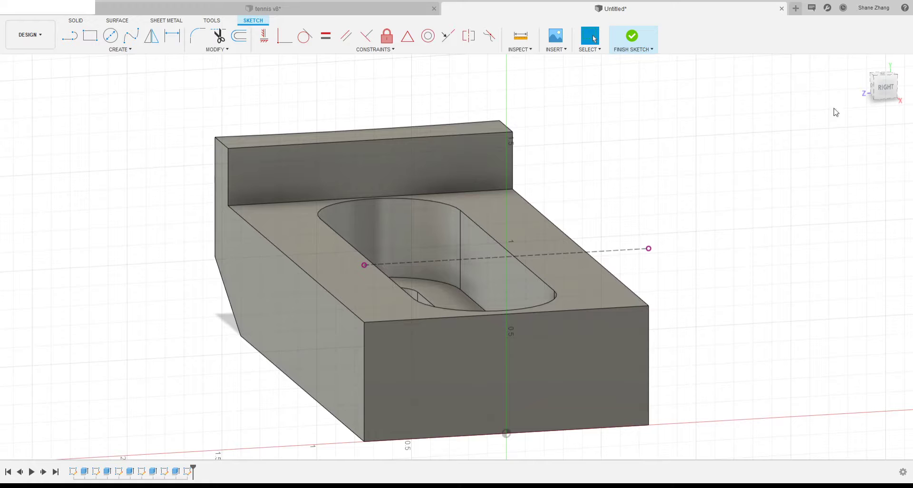
left_click(884, 87)
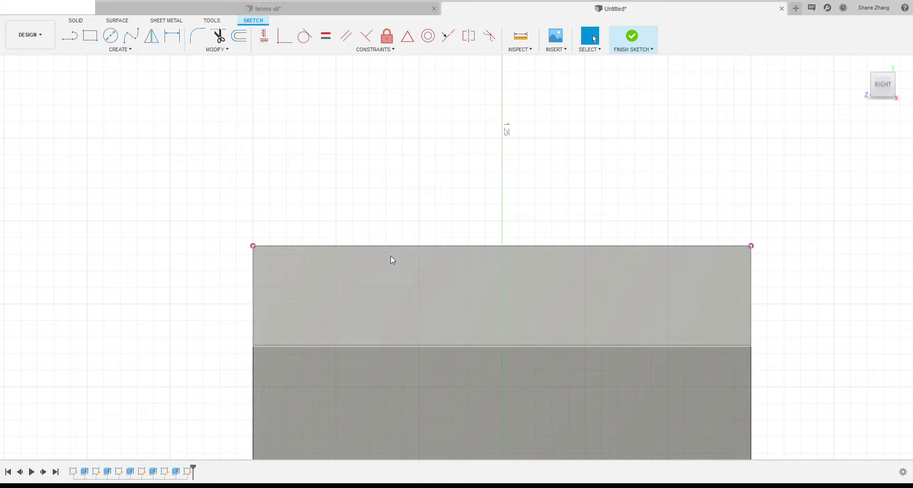
left_click(110, 36)
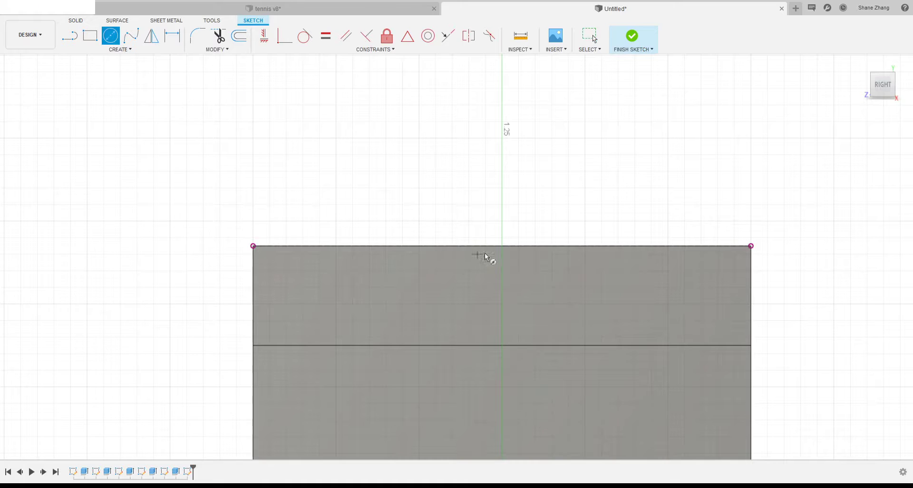
left_click(503, 246)
type(".25")
key("Return")
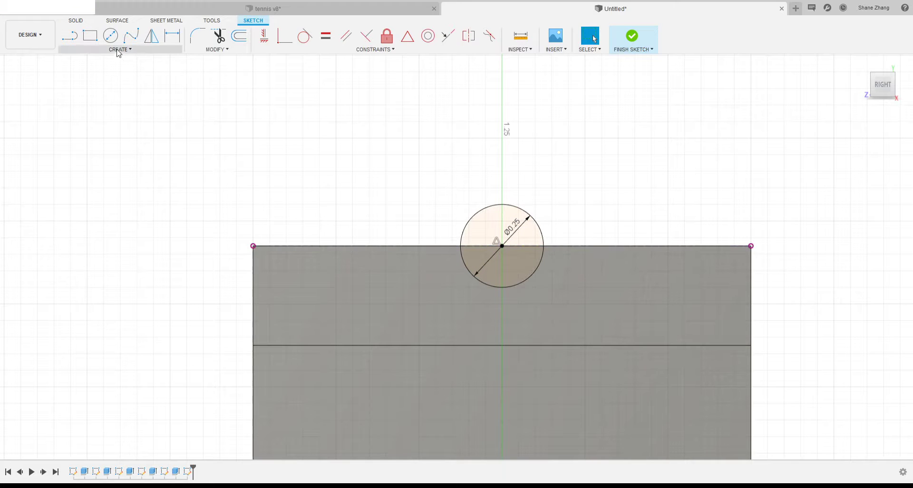
Draw a second circle centred on the construction line to the left of the middle circle and constrain both circles equal
left_click(111, 36)
left_click(332, 246)
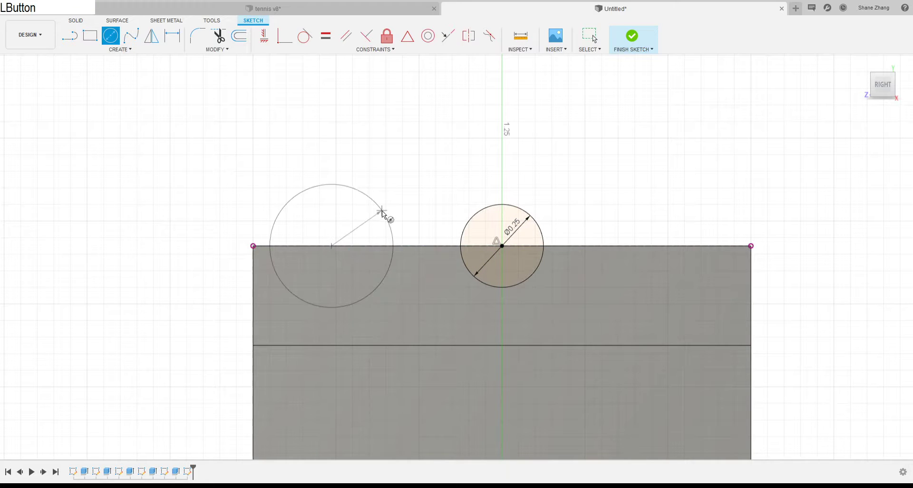
left_click(355, 222)
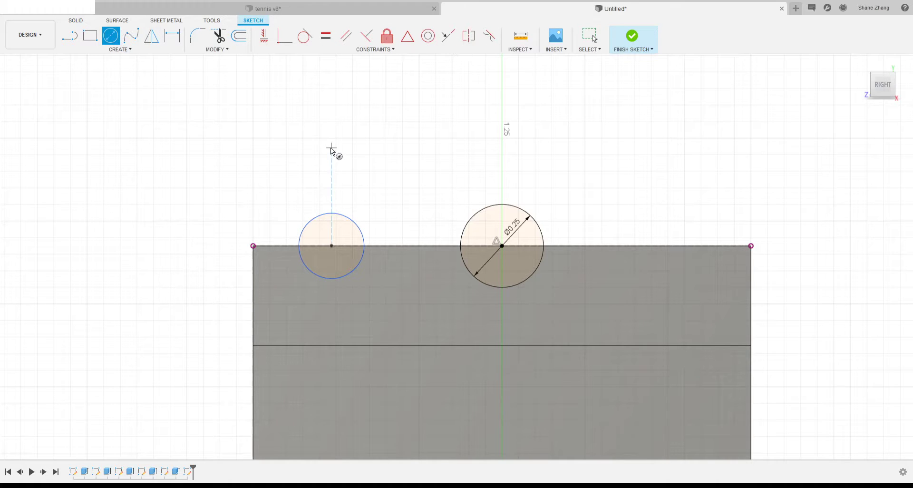
key("Escape")
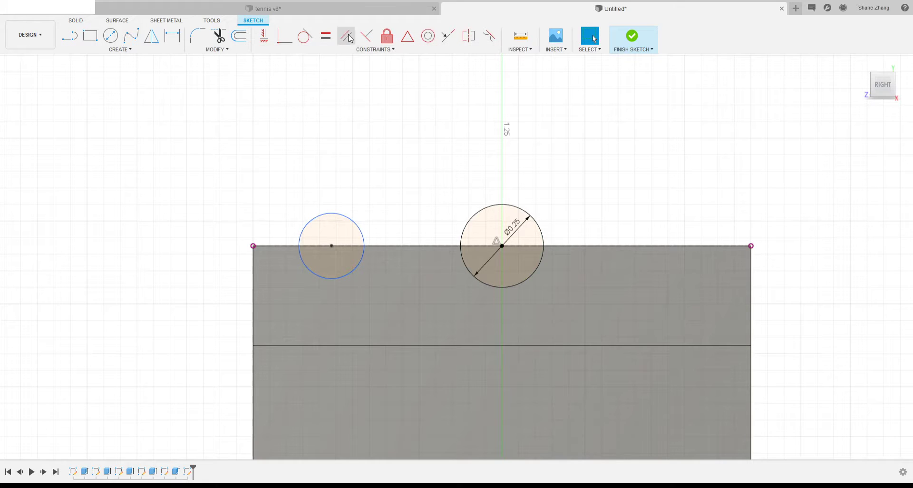
left_click(326, 37)
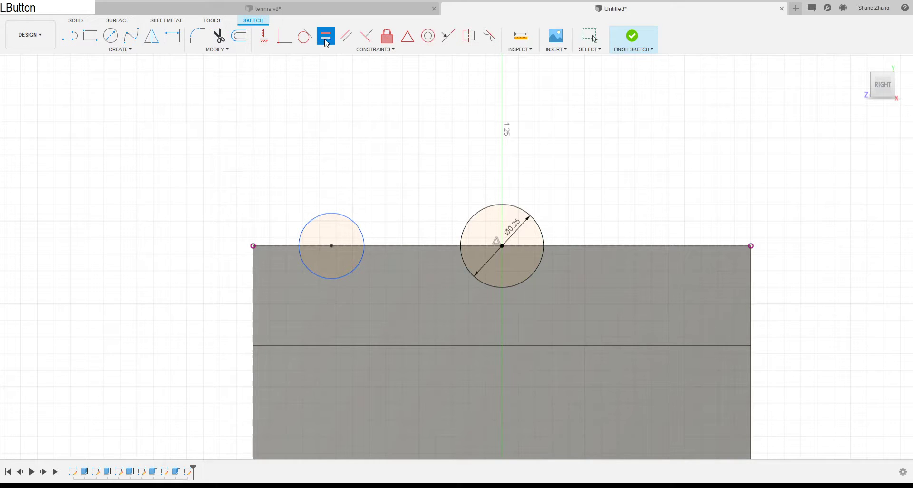
left_click(358, 229)
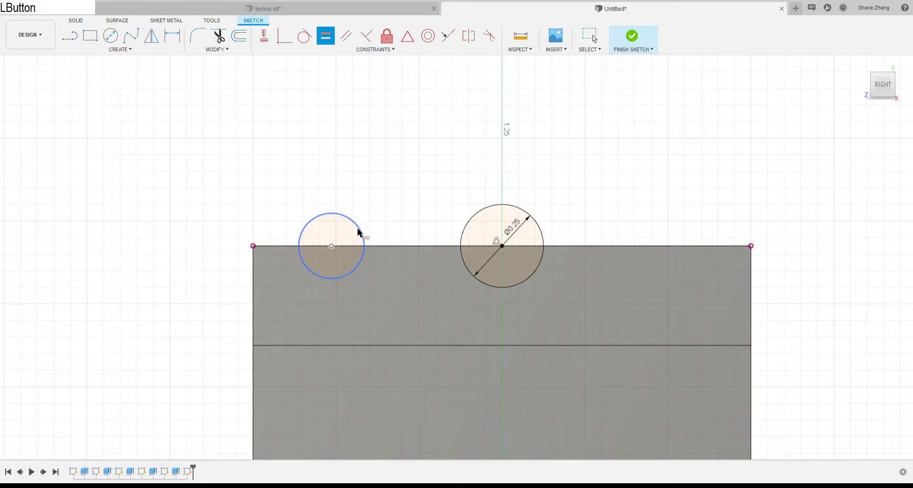
left_click(469, 220)
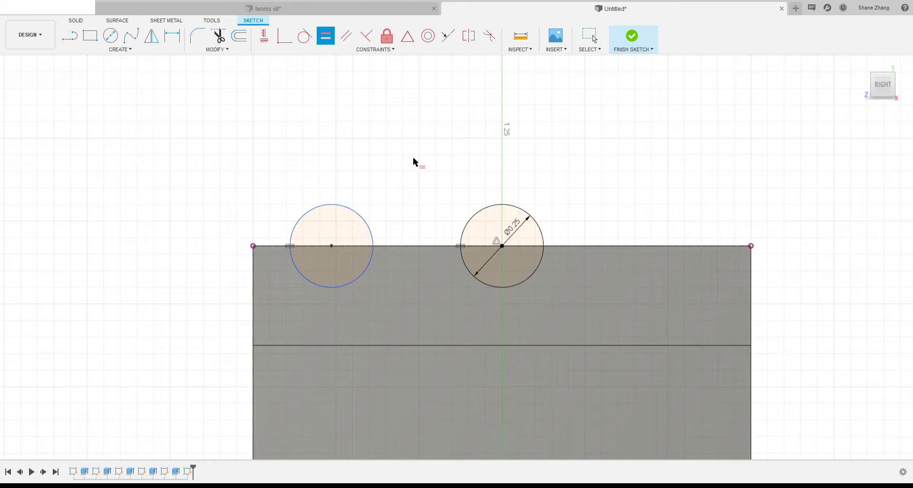
key("Escape")
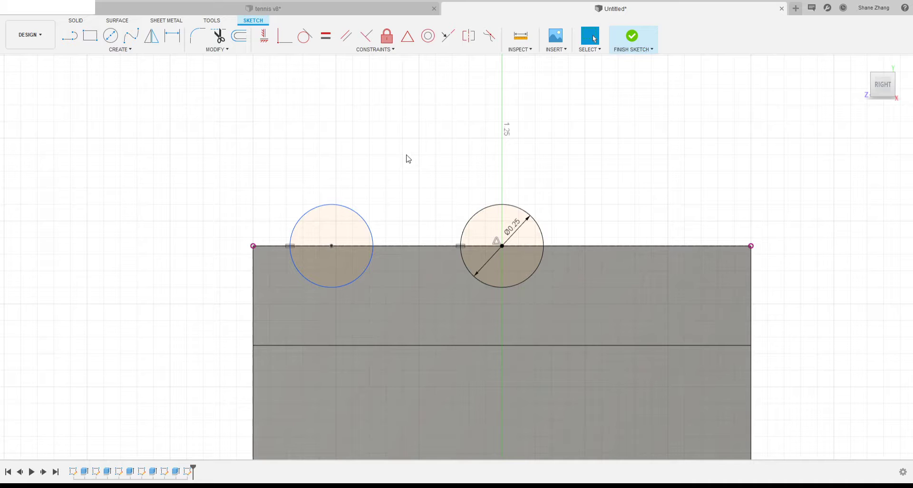
Dimension the horizontal distance between the two circle centres as 0.2 plus the middle circle's 0.25 diameter
left_click_drag(332, 245, 376, 196)
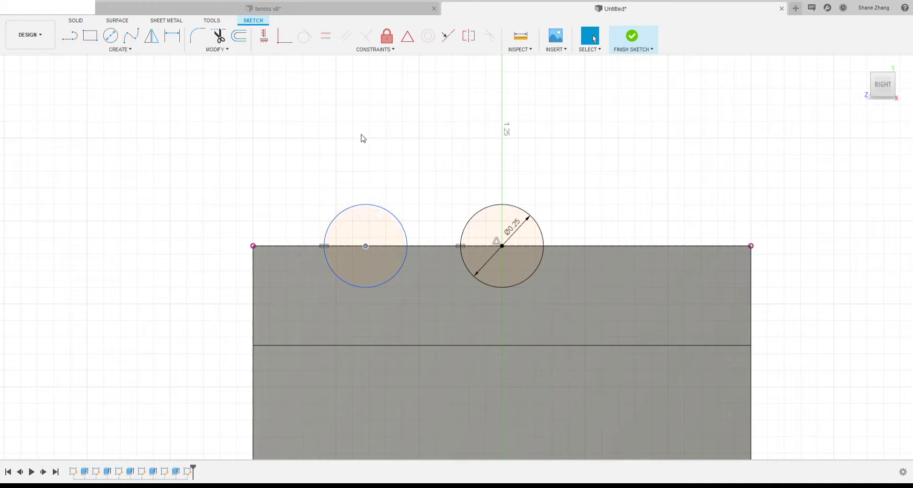
left_click(171, 35)
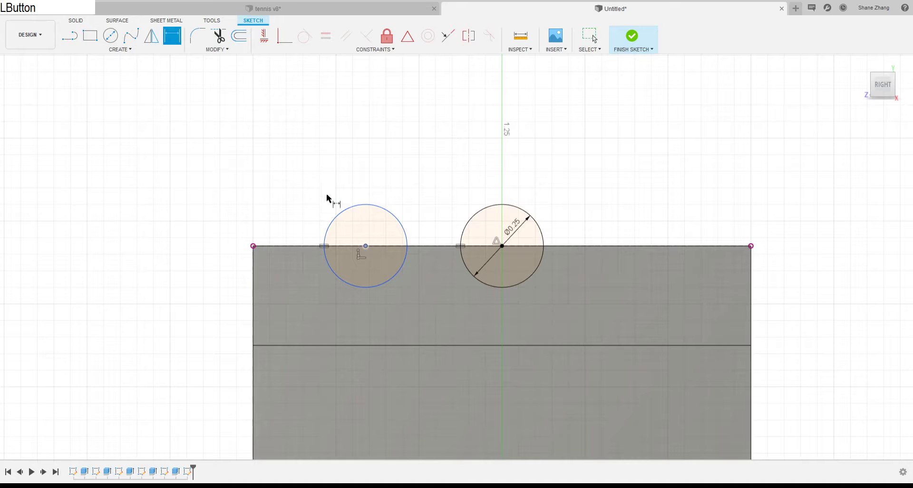
left_click(364, 245)
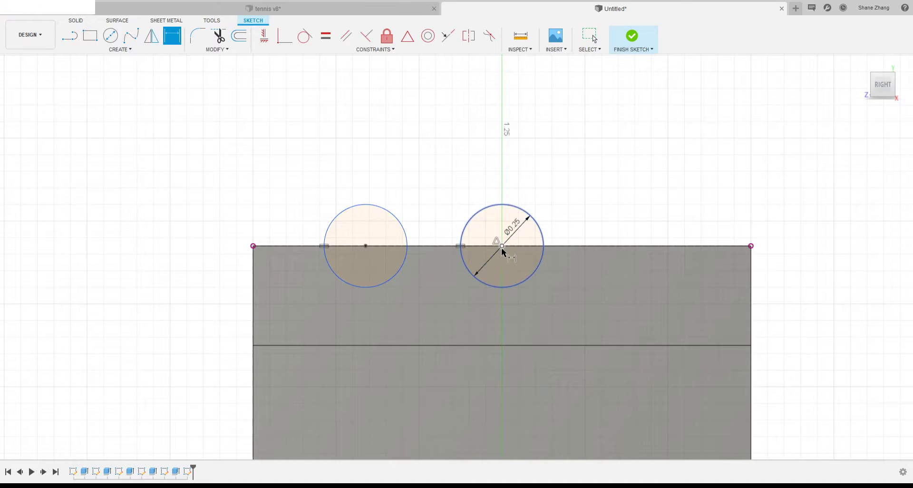
left_click(502, 246)
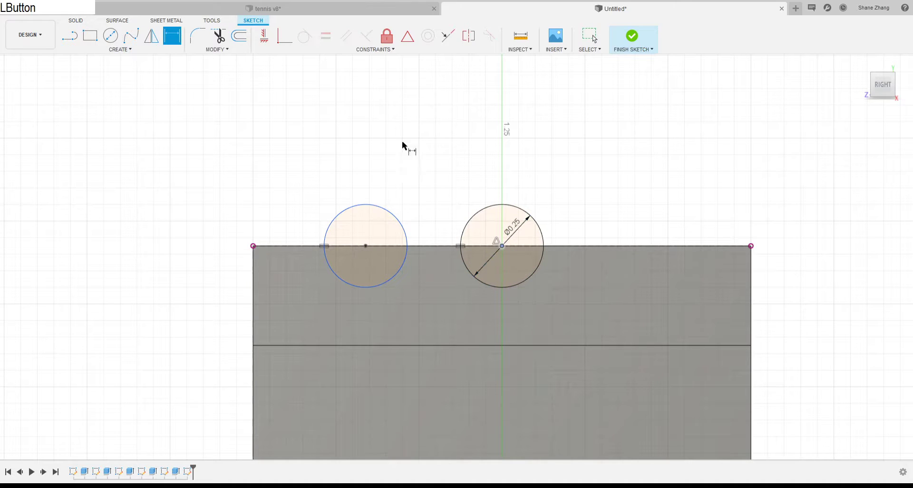
left_click(429, 153)
left_click(366, 246)
left_click(501, 246)
left_click(435, 160)
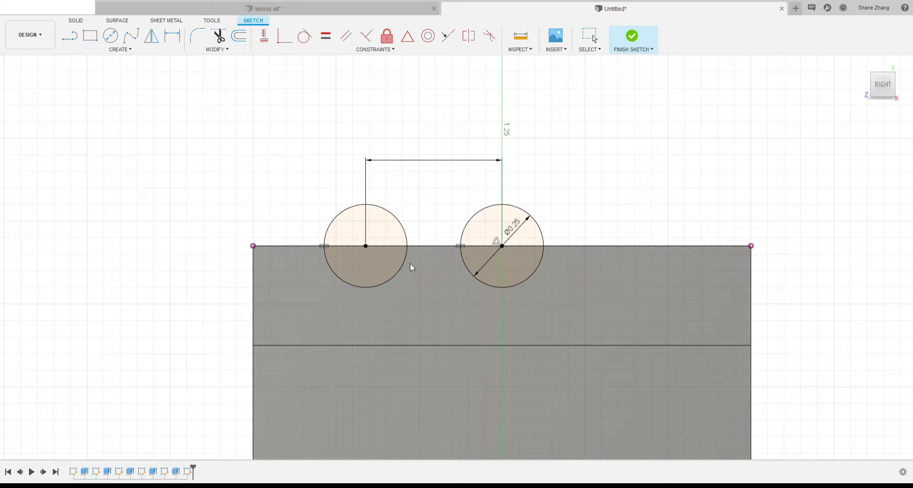
type(".2+")
left_click(520, 225)
key("Return")
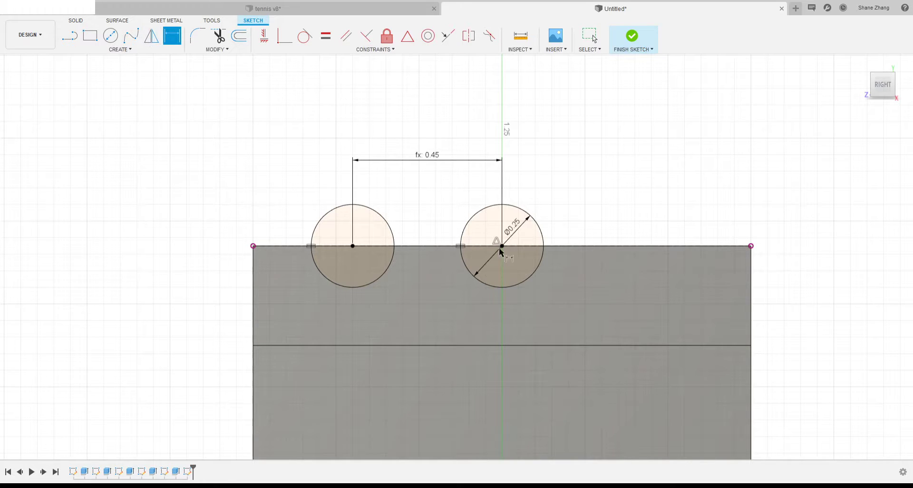
Mirror the outer circle about the vertical origin axis to the other side of the middle circle
scroll(361, 151, "down", 2)
scroll(451, 98, "down", 1)
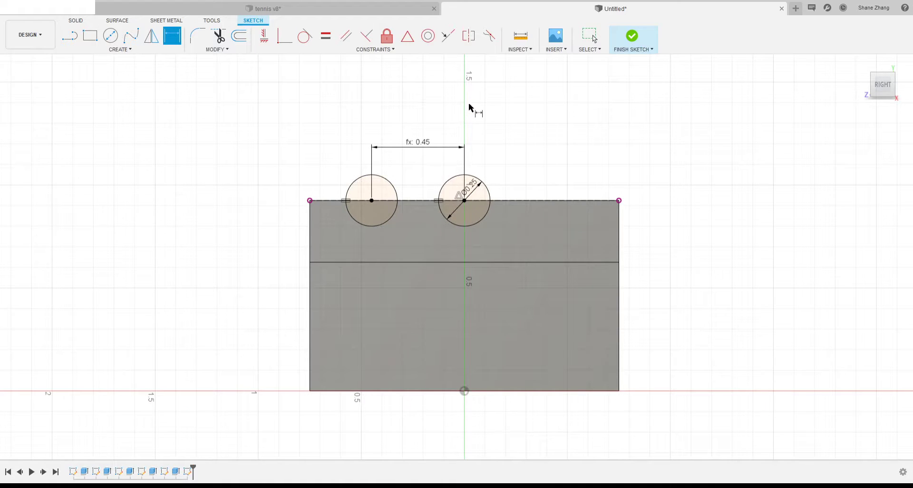
scroll(469, 88, "up", 1)
scroll(442, 101, "down", 1)
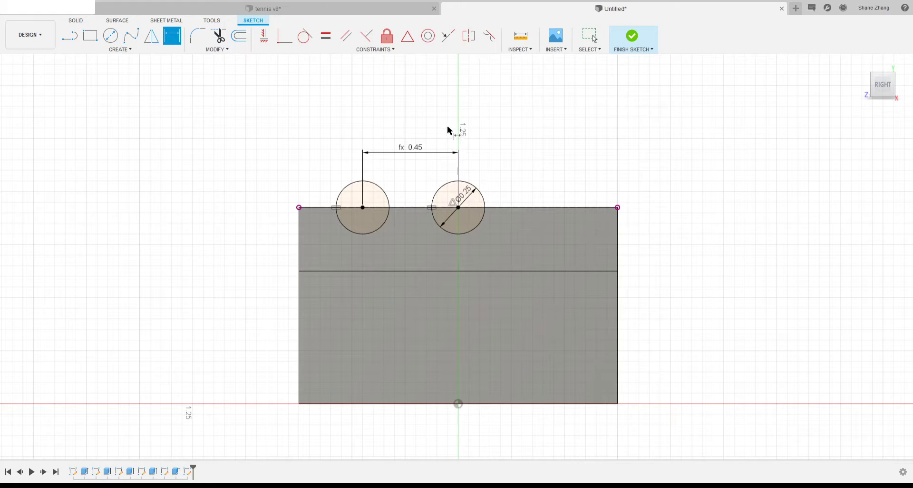
left_click(19, 165)
key("Escape")
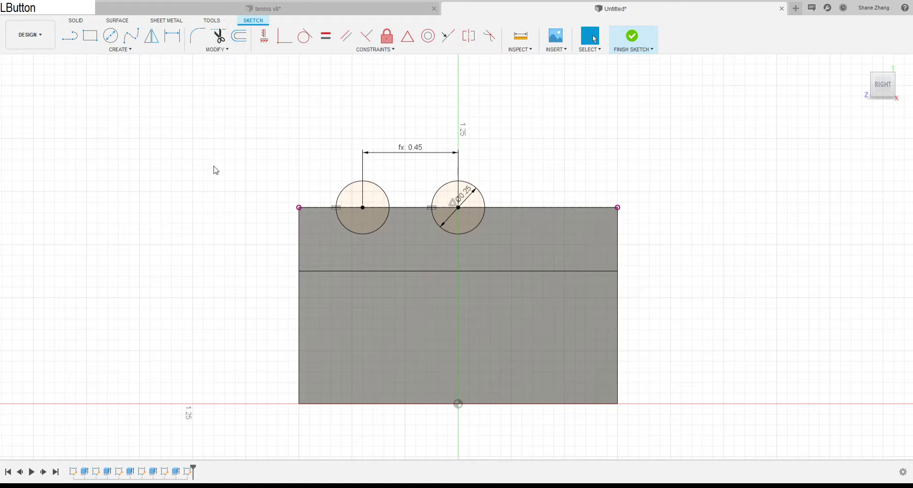
left_click(157, 46)
left_click(353, 189)
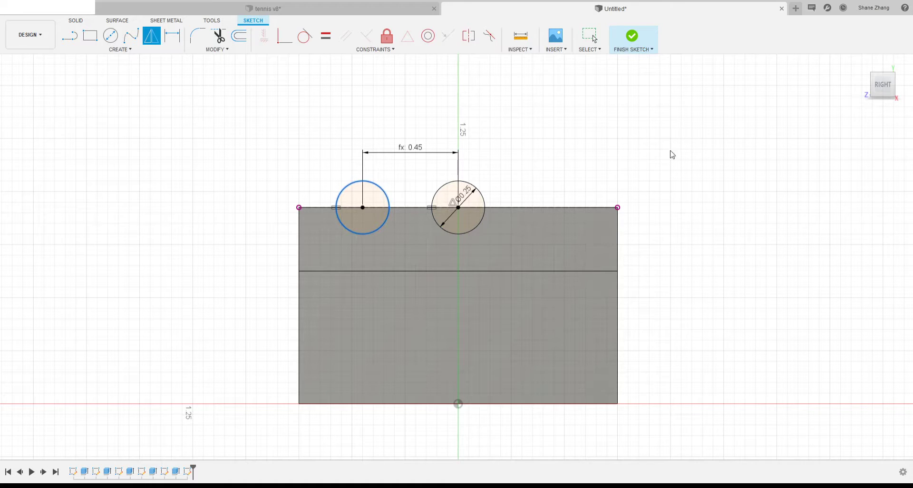
left_click(728, 146)
left_click(66, 201)
left_click(739, 178)
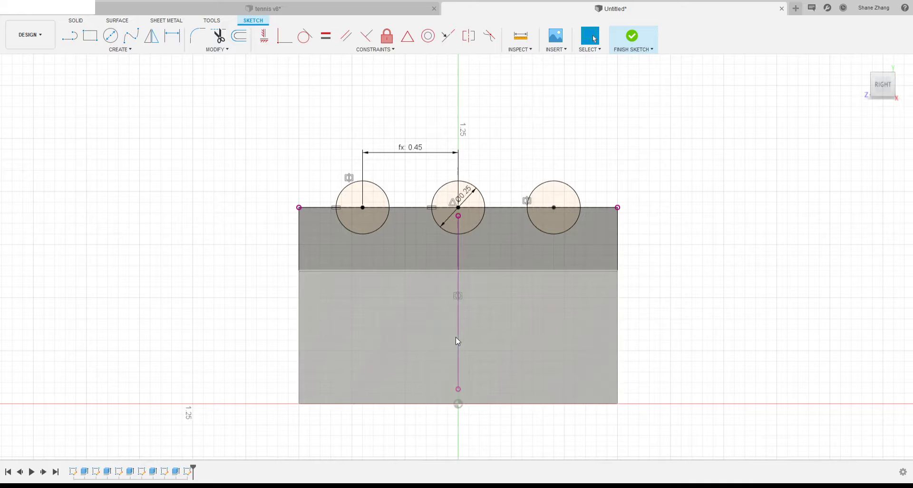
Check the projected vertical mirror line and finish the notch sketch
scroll(456, 336, "up", 3)
left_click(458, 188)
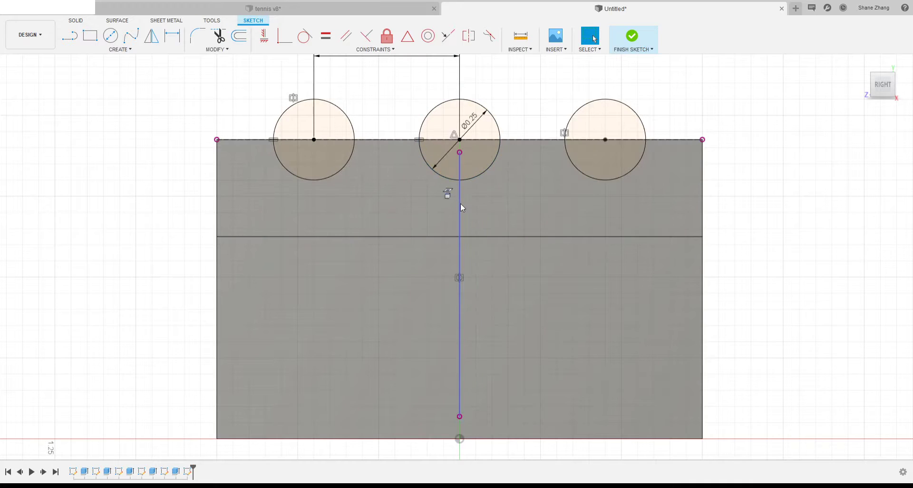
scroll(432, 209, "down", 2)
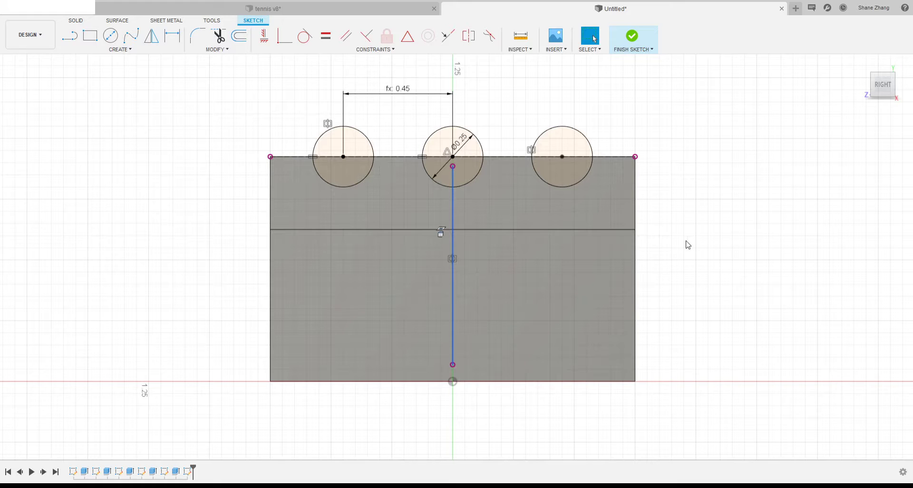
key("Escape")
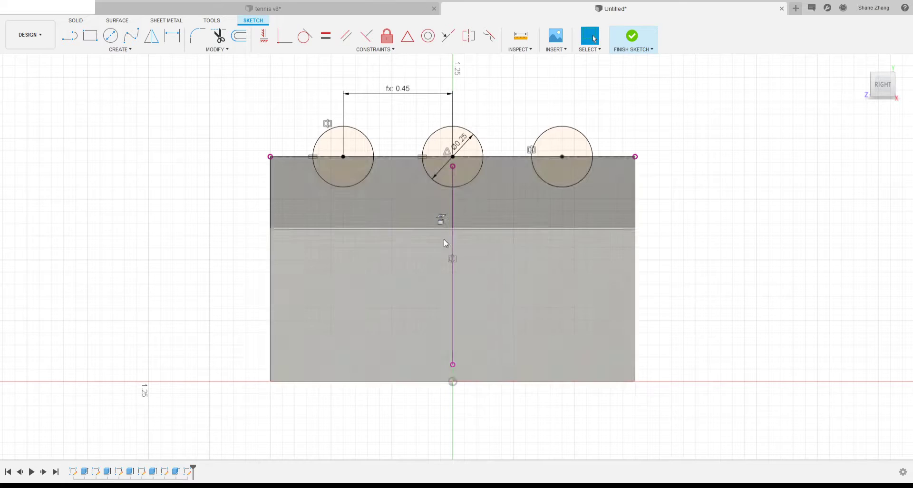
left_click(453, 218)
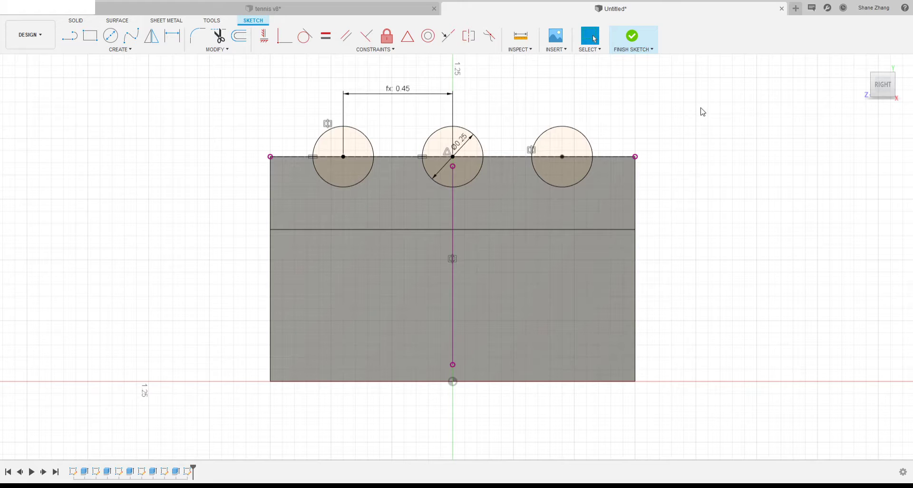
left_click(633, 37)
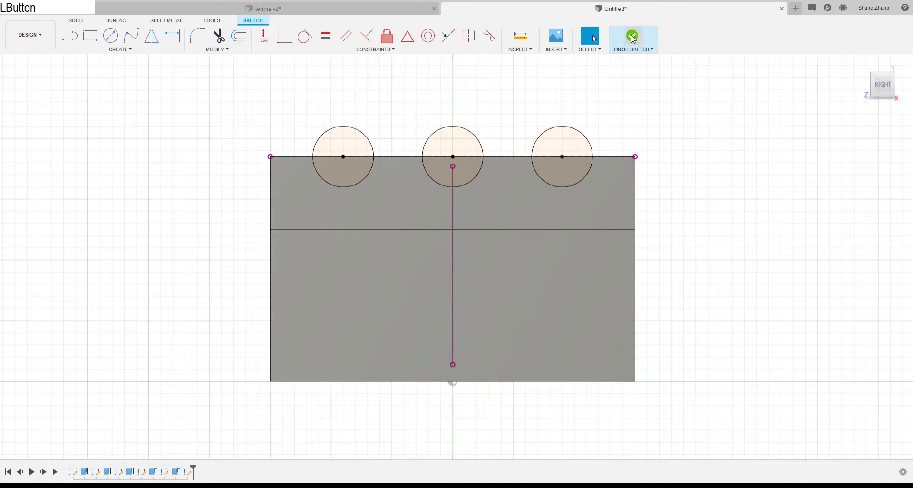
Compare with the tennis v8 reference and extrude the three circles about 2.998 as a cut through the raised lip
middle_click_drag(679, 218, 799, 296, "shift")
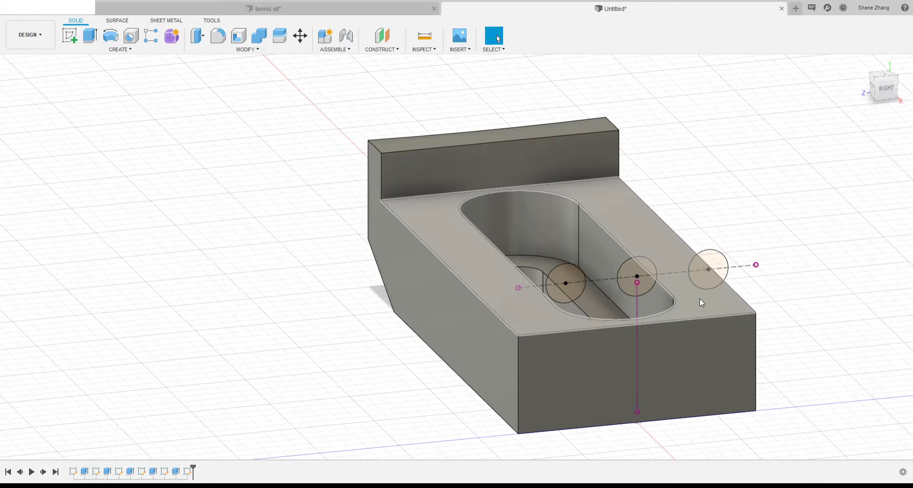
left_click(302, 9)
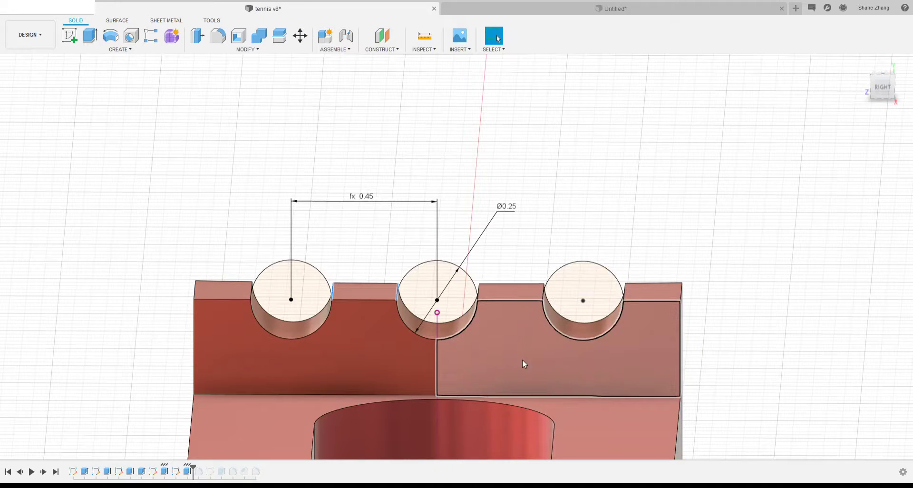
left_click(559, 8)
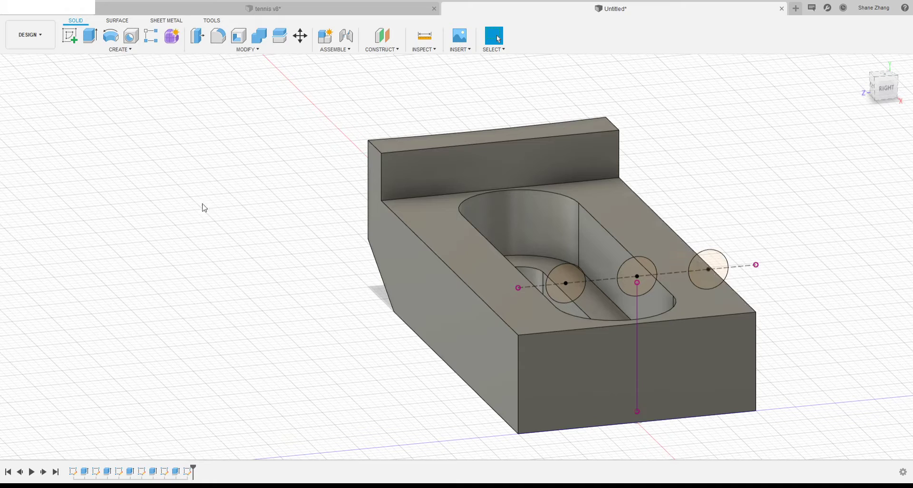
left_click(88, 36)
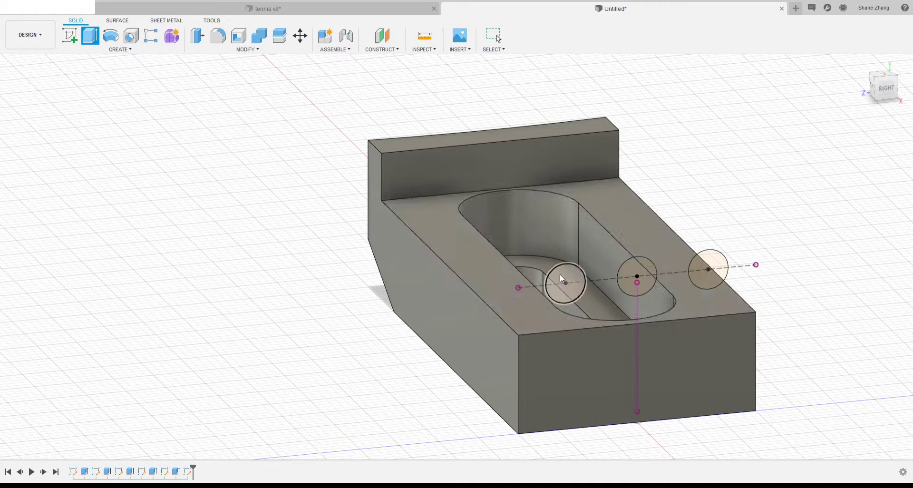
left_click(561, 275)
left_click(635, 270)
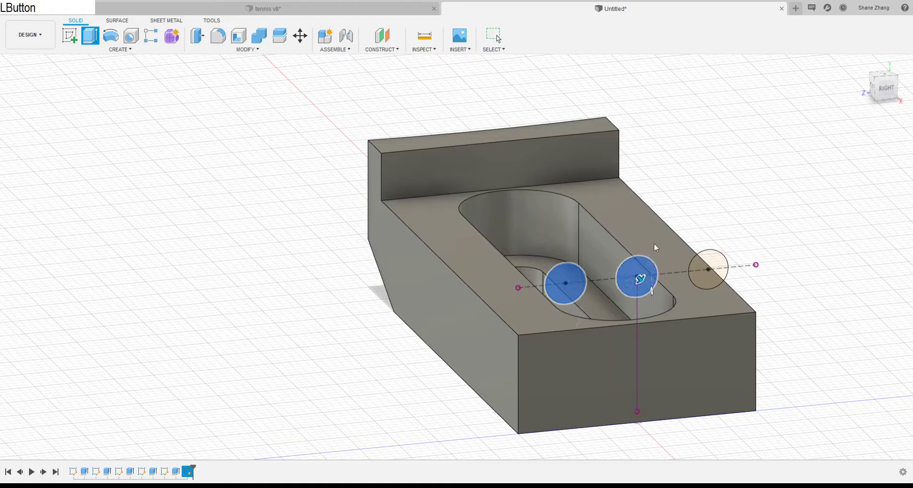
left_click(719, 261)
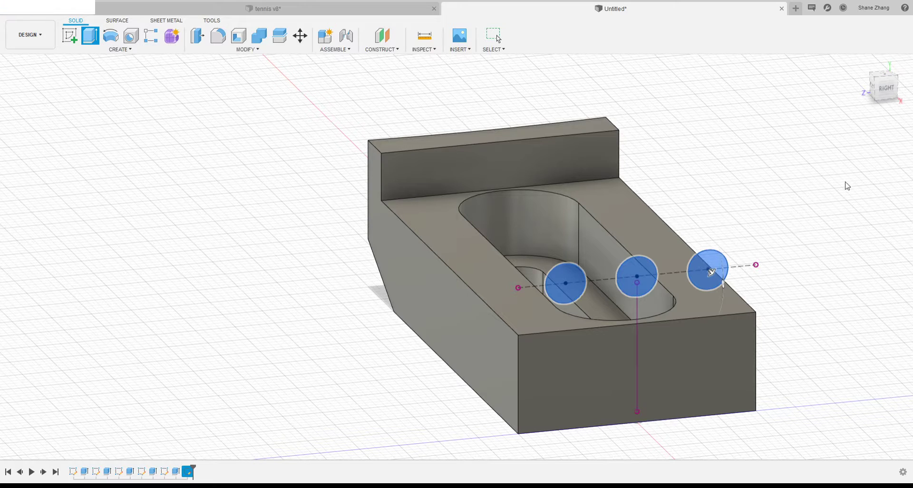
left_click_drag(711, 272, 413, 134)
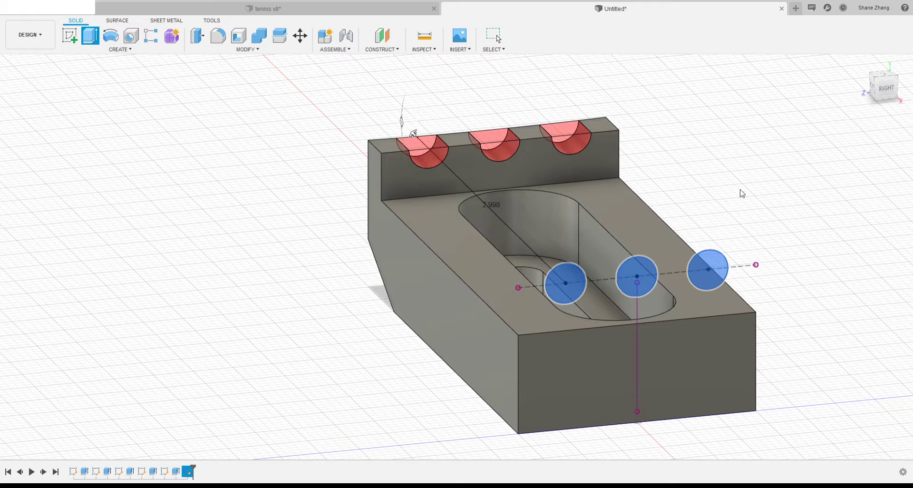
left_click(851, 263)
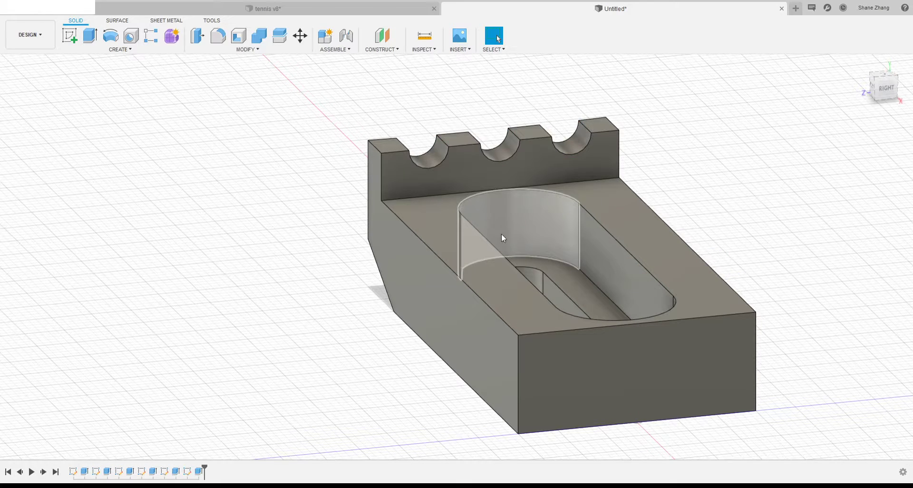
Switch to the tennis v8 reference, roll its timeline past the corner fillet and open that fillet's settings to read its radius
middle_click_drag(479, 232, 328, 213, "shift")
scroll(328, 215, "down", 3)
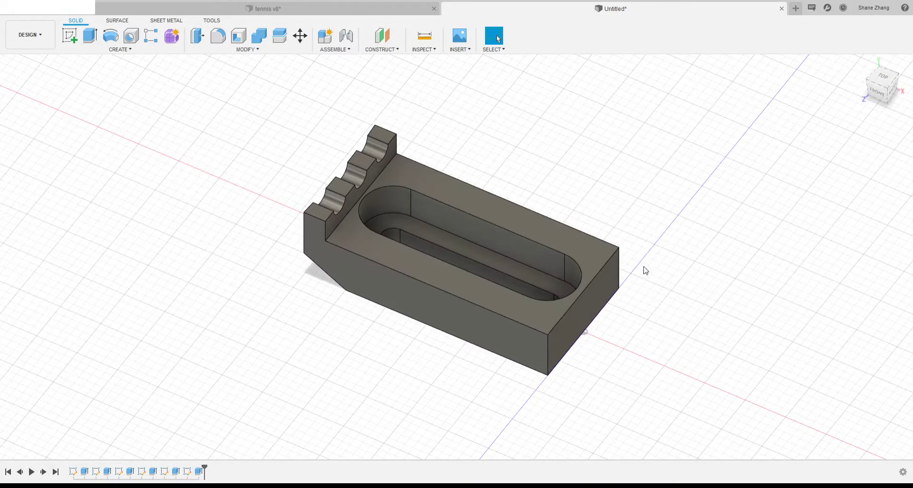
scroll(642, 266, "up", 4)
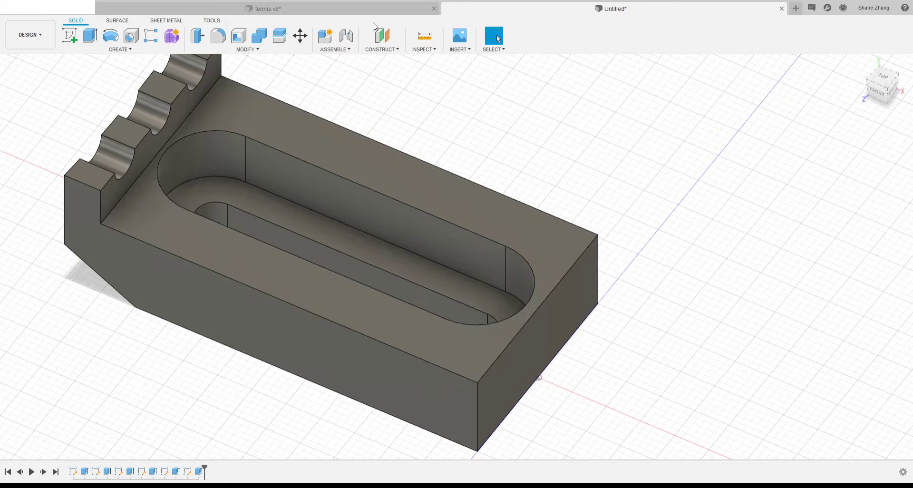
left_click(390, 8)
scroll(360, 147, "down", 5)
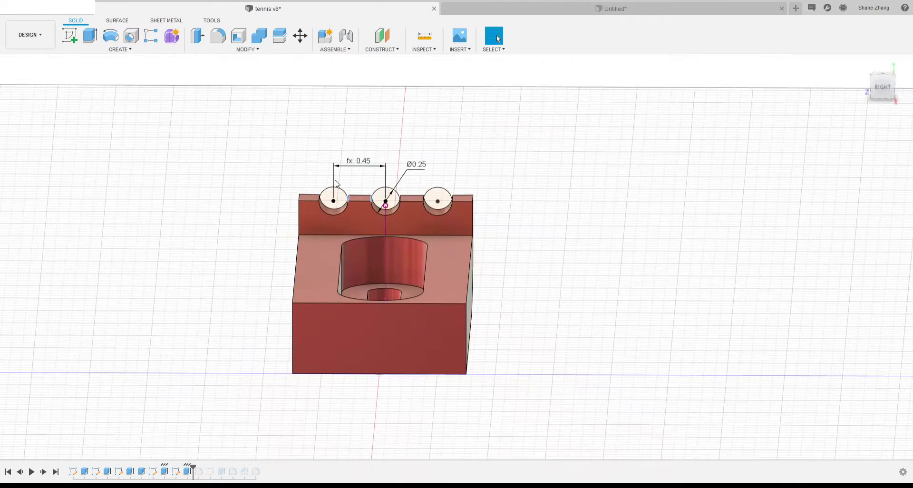
left_click(199, 430)
mouse_move(193, 467)
left_mouse_down()
mouse_move(224, 466)
mouse_move(216, 467)
left_mouse_up()
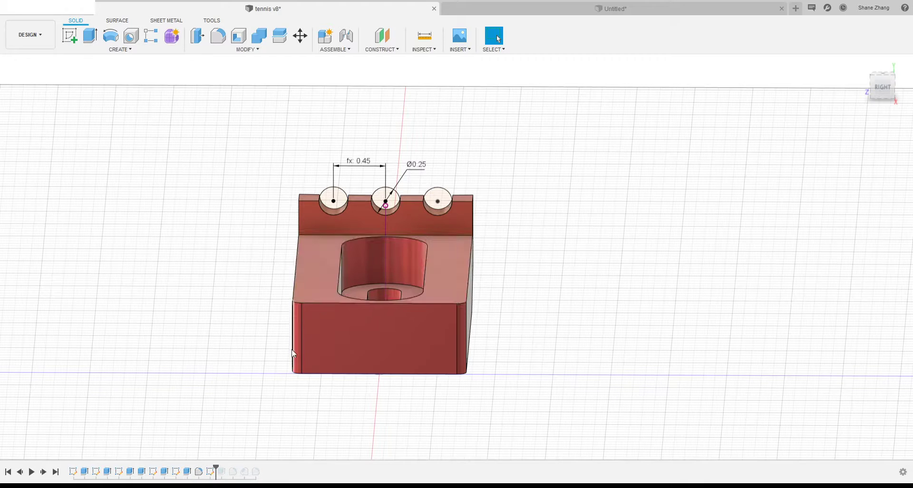
left_click(201, 472)
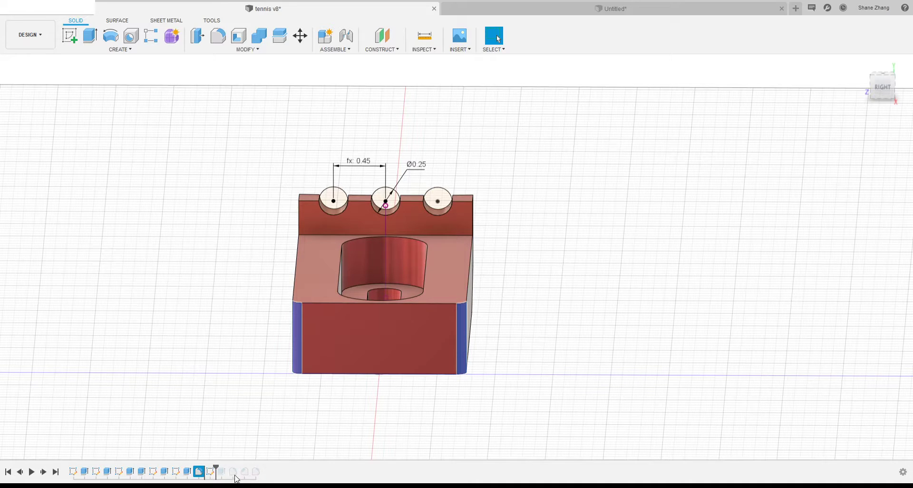
left_click(270, 360)
left_click(198, 472)
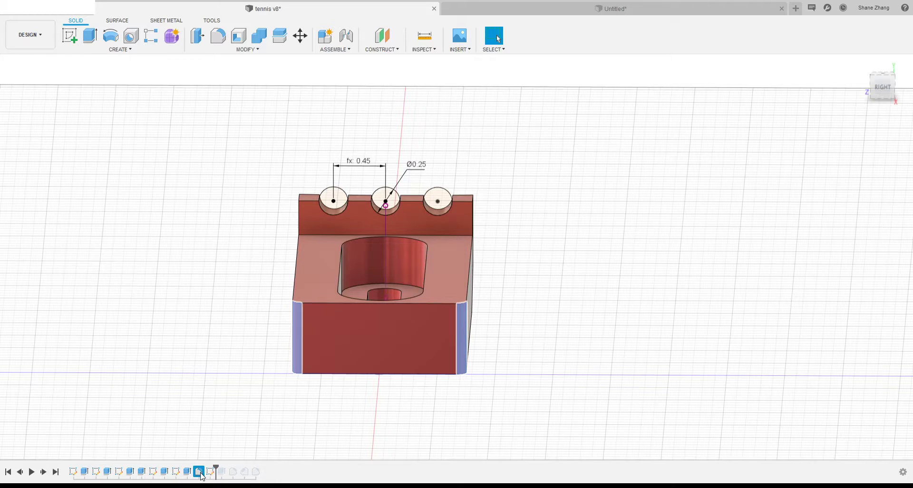
left_click(240, 397)
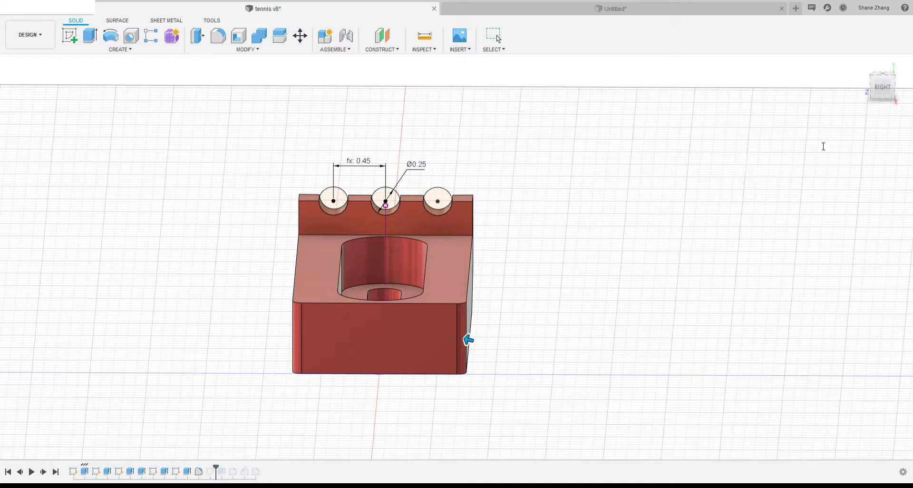
Switch to the untitled design and start a fillet on the two vertical corners of the end opposite the notched lip
left_click(618, 9)
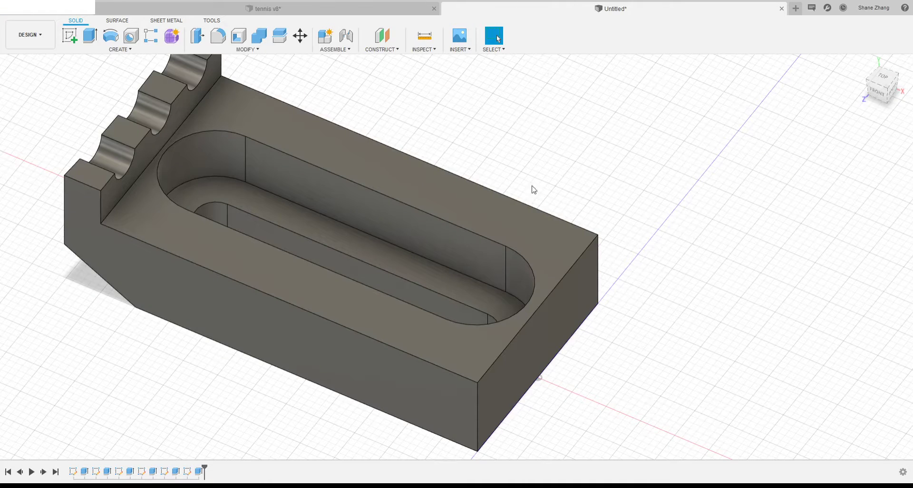
left_click(219, 38)
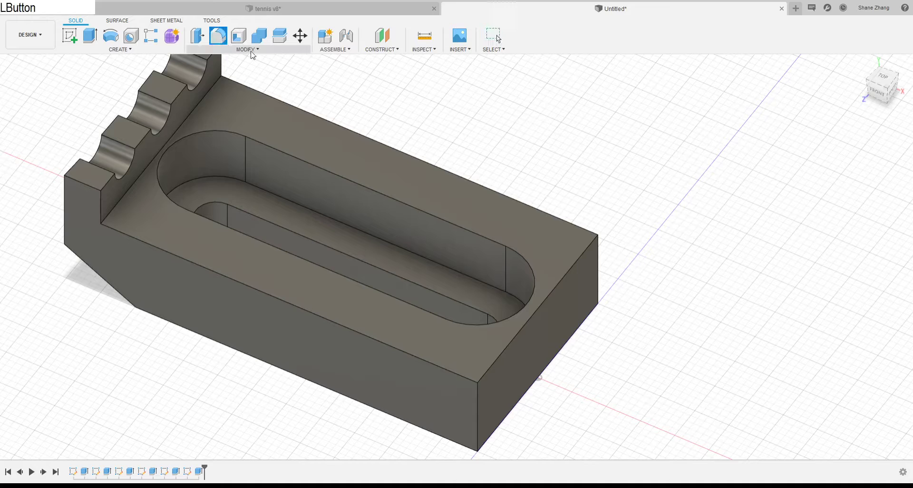
left_click(598, 255)
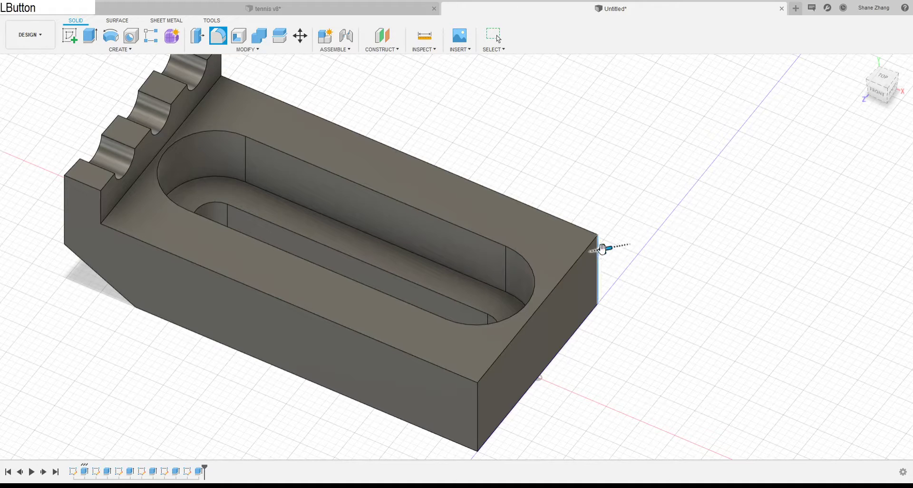
left_click(478, 418)
scroll(574, 223, "down", 1)
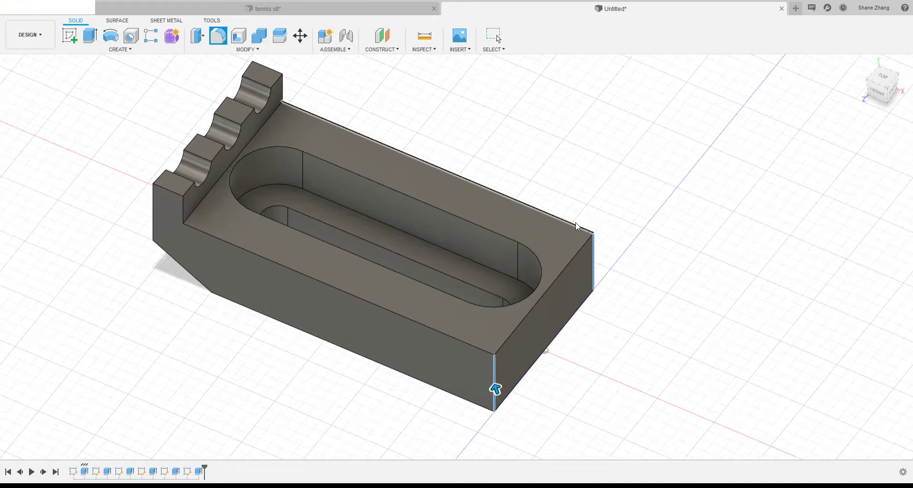
left_click(826, 149)
left_click(818, 150)
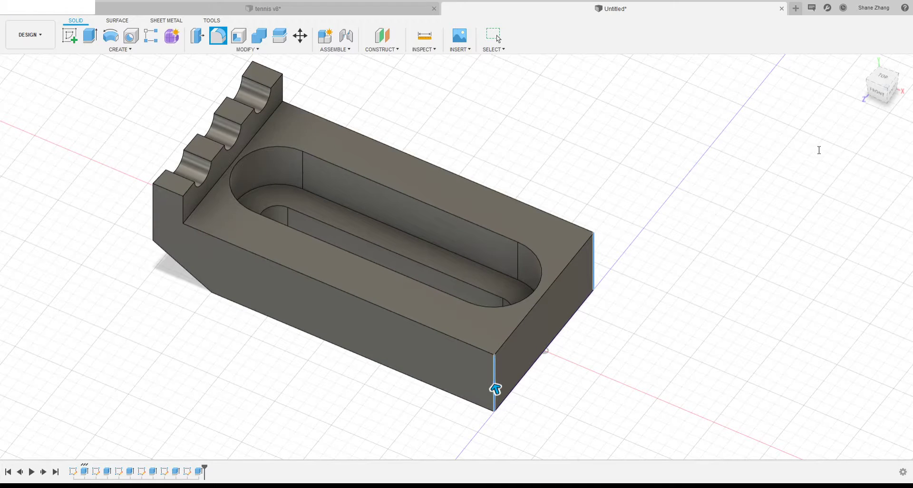
type("8")
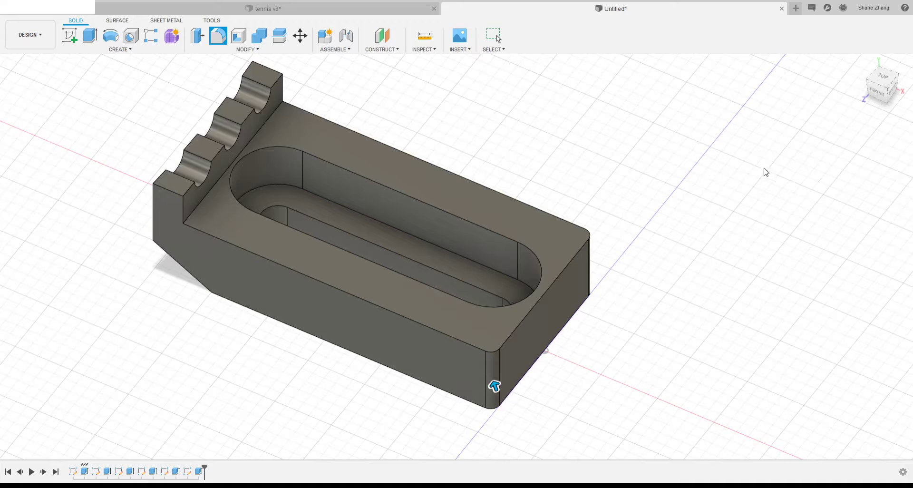
left_click(740, 195)
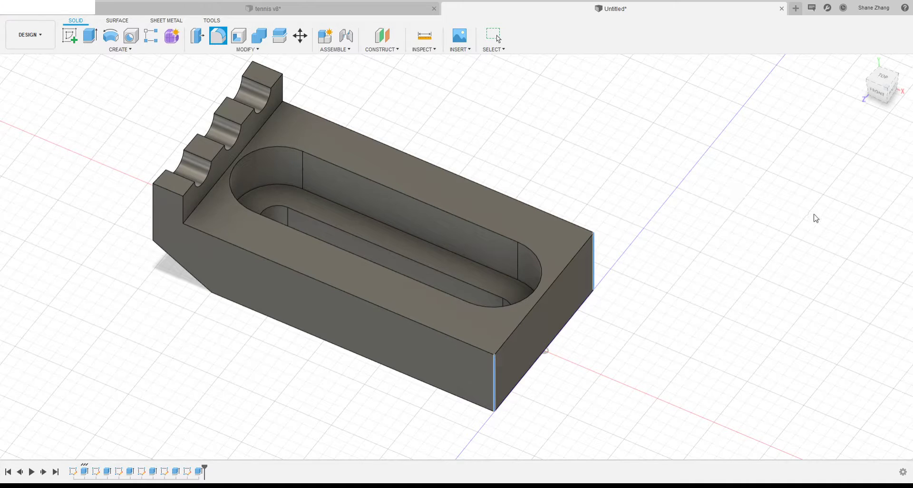
Add the two vertical corners of the lip end to the fillet, set its radius and apply it
left_click(153, 217)
middle_click_drag(473, 217, 276, 340)
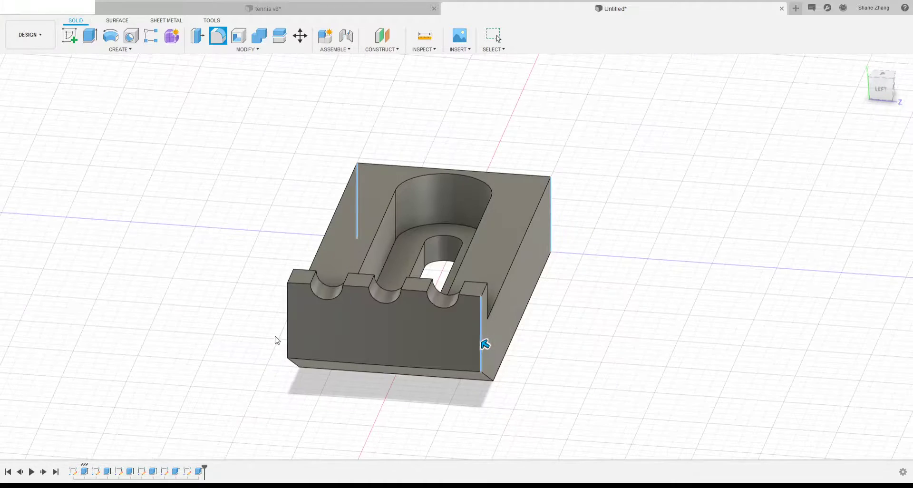
left_click(287, 328)
left_click(818, 160)
key("Delete")
type("5")
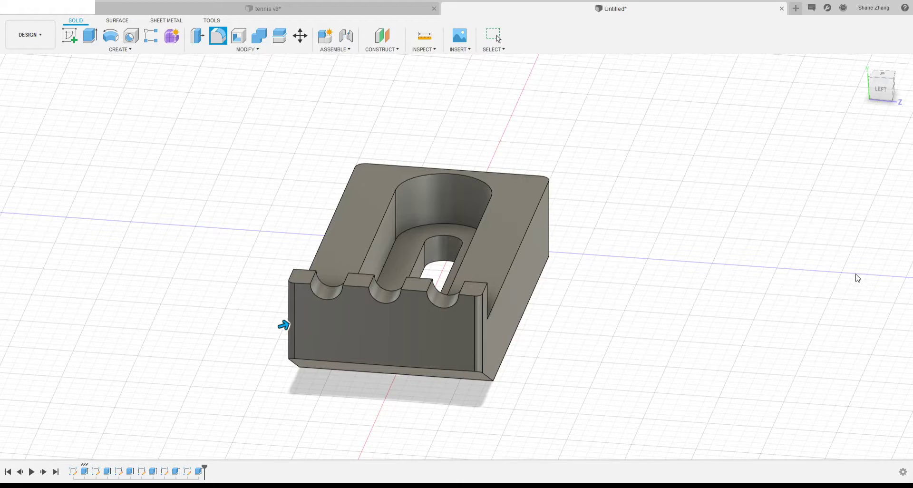
key("Return")
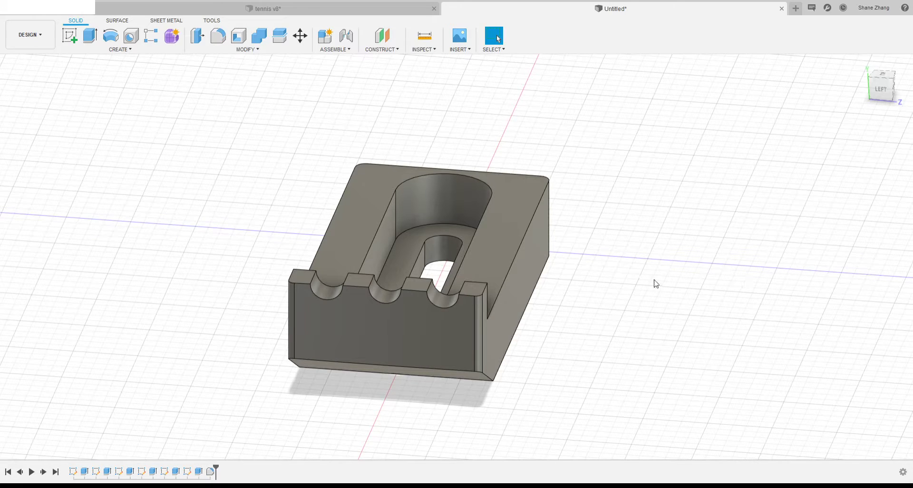
Inspect the rounded vertical corner face at the end opposite the lip
middle_click_drag(671, 287, 567, 272, "shift")
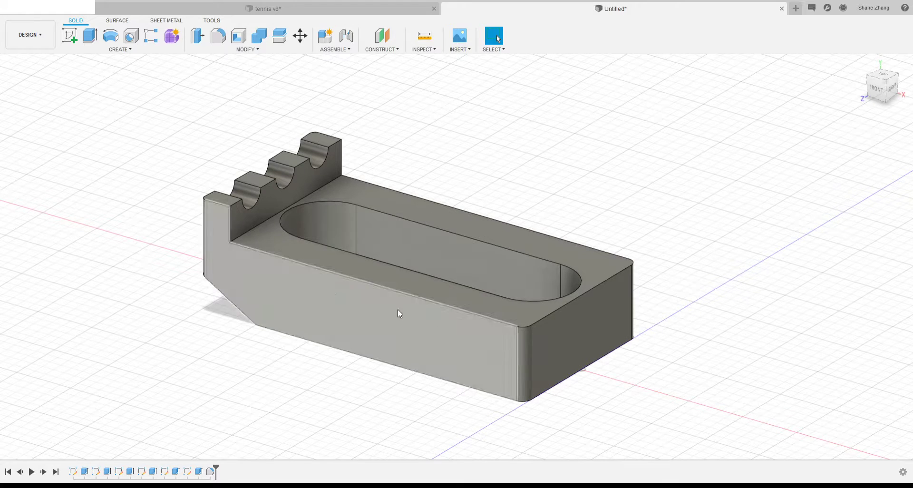
left_click(524, 366)
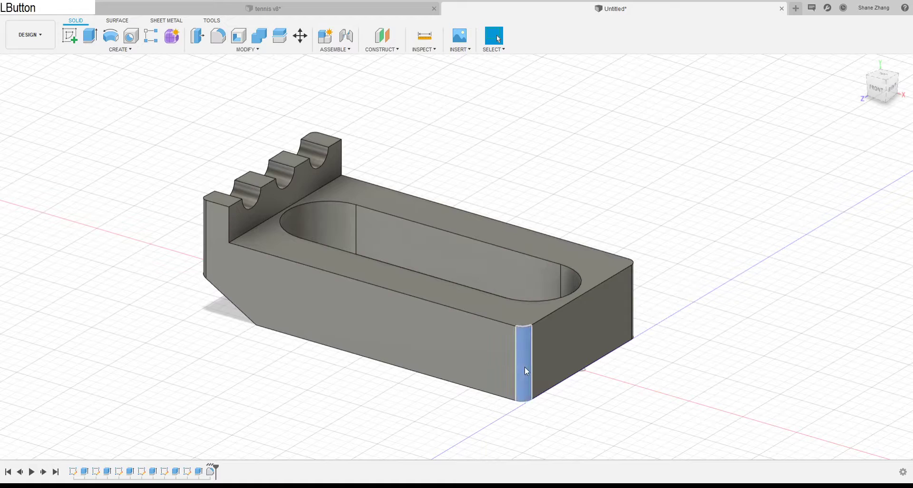
left_click(657, 176)
left_click(640, 169)
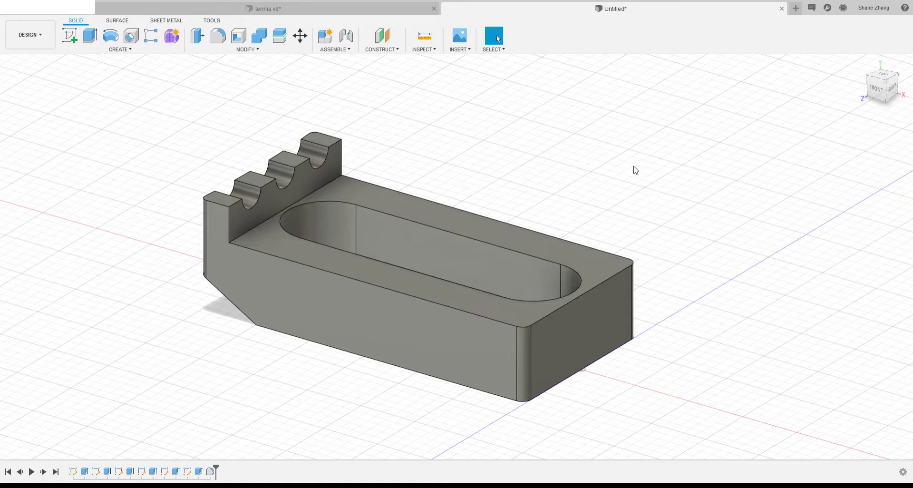
key("Escape")
Switch to the tennis v8 reference and roll its timeline forward past the two-hole cut
left_click(340, 10)
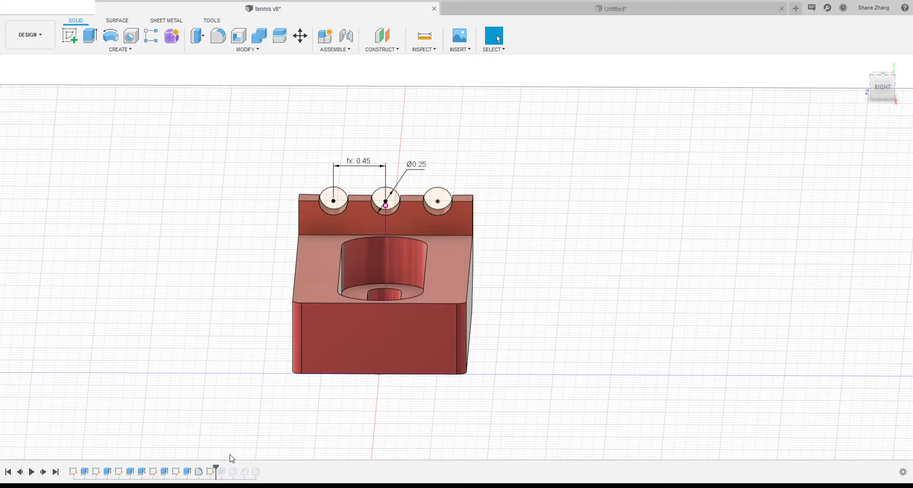
left_click_drag(216, 468, 227, 470)
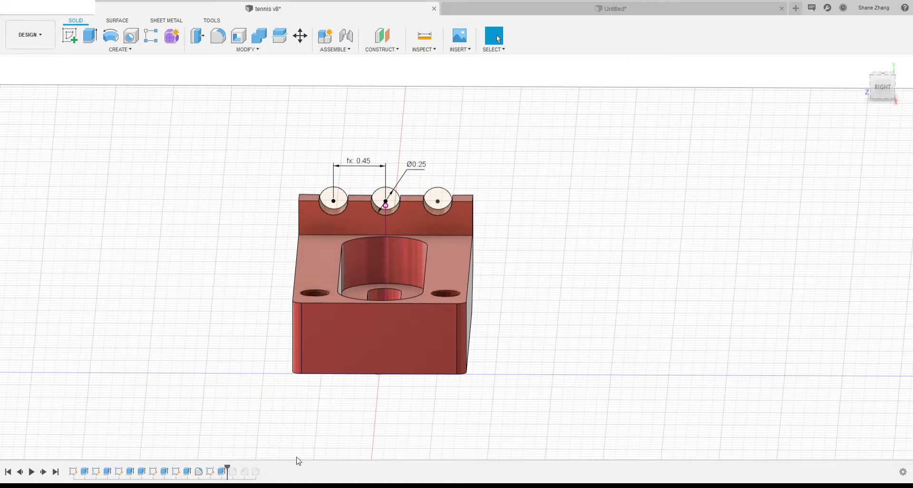
scroll(316, 288, "up", 3)
middle_click_drag(375, 272, 303, 187)
Hide the notch sketch and show the two-hole sketch with its dimensions
left_click(42, 238)
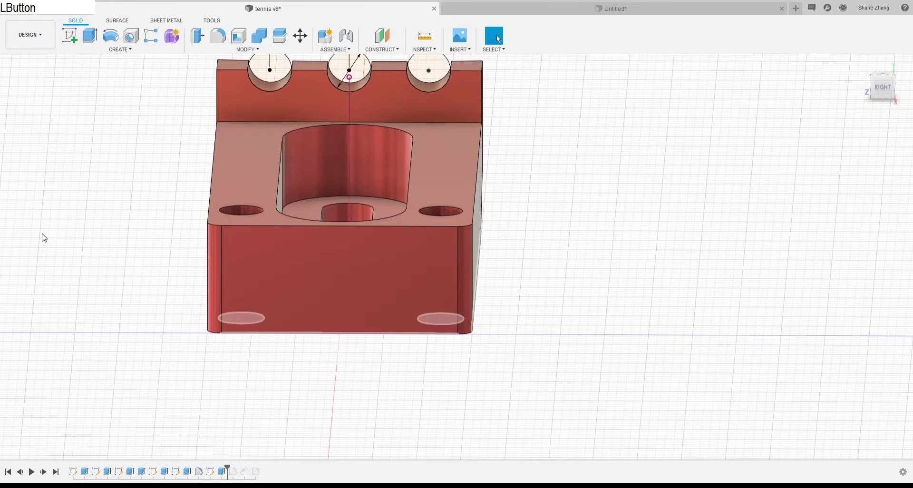
right_click(70, 236)
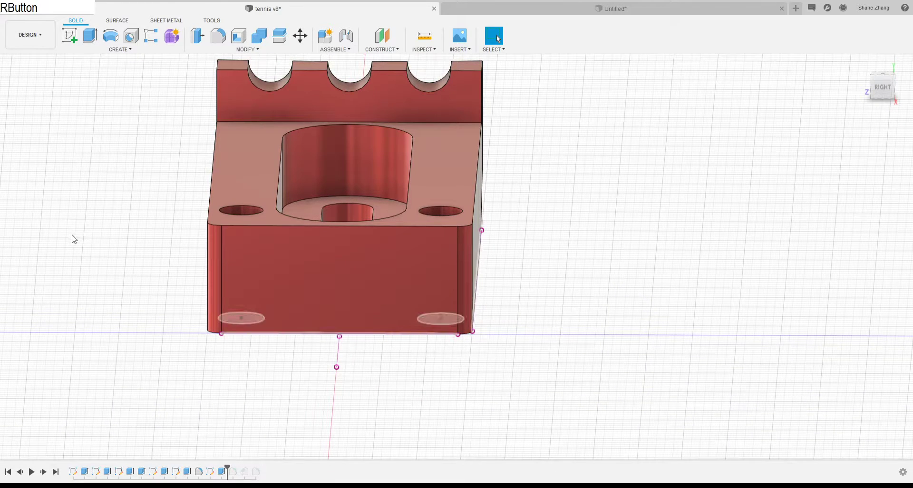
left_click(94, 348)
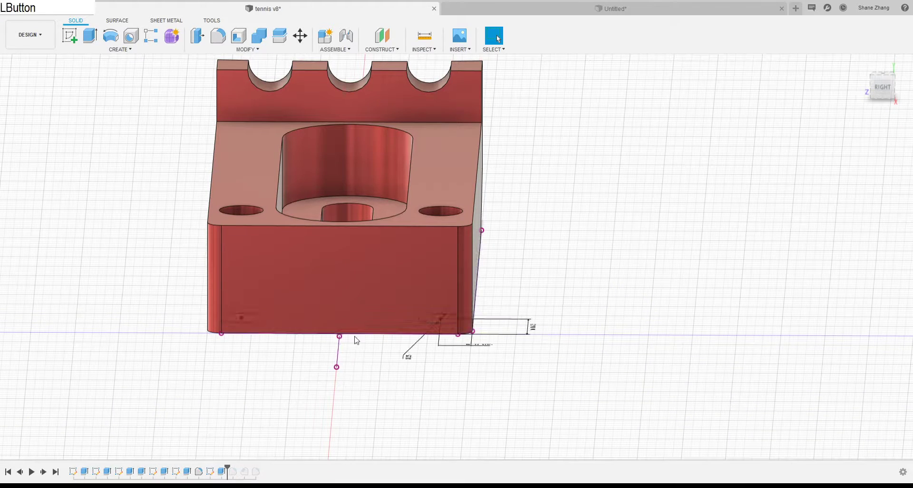
Examine the two-hole sketch dimensions from directly above, moving the hole's diameter label clear of the other dimensions
left_click(877, 82)
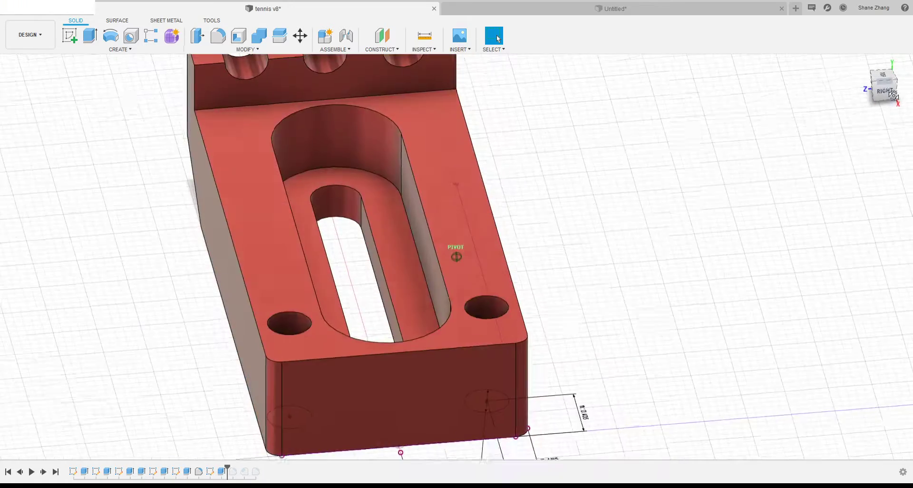
left_click(880, 85)
scroll(544, 165, "down", 5)
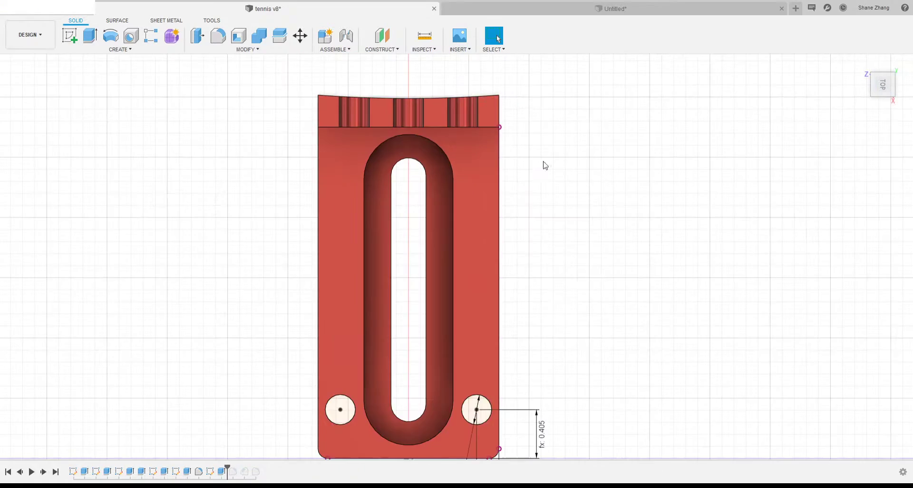
scroll(494, 387, "up", 4)
scroll(464, 228, "up", 3)
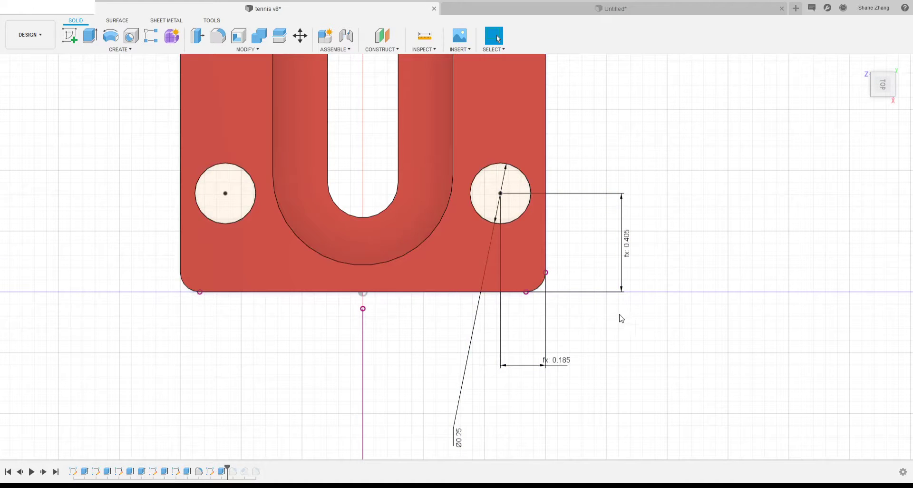
scroll(572, 180, "up", 2)
scroll(556, 114, "down", 2)
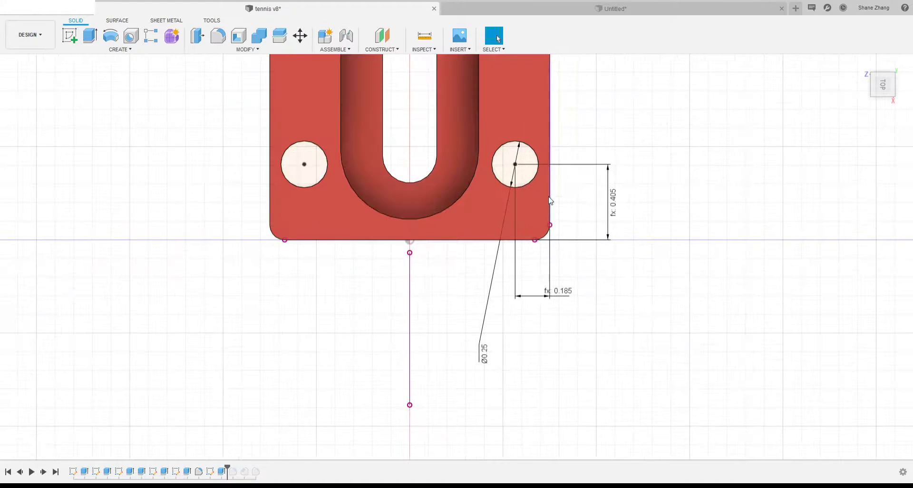
left_click_drag(484, 354, 605, 133)
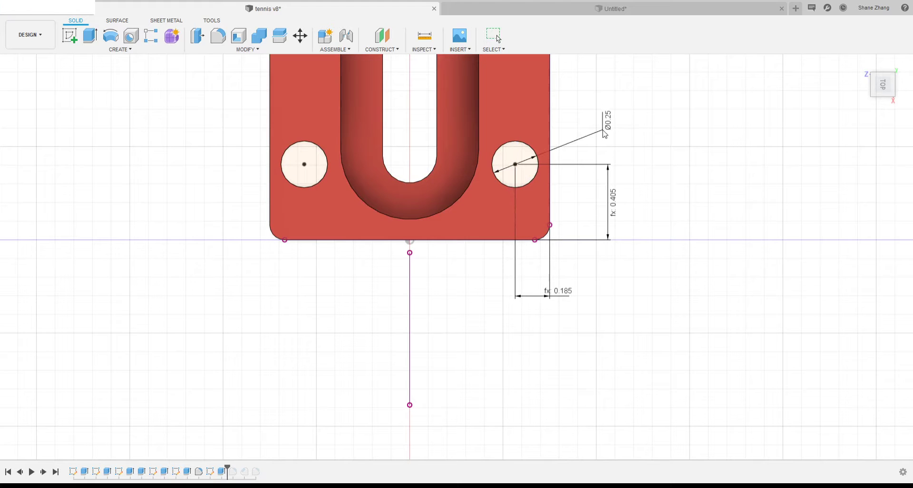
key("Escape")
scroll(591, 148, "up", 3)
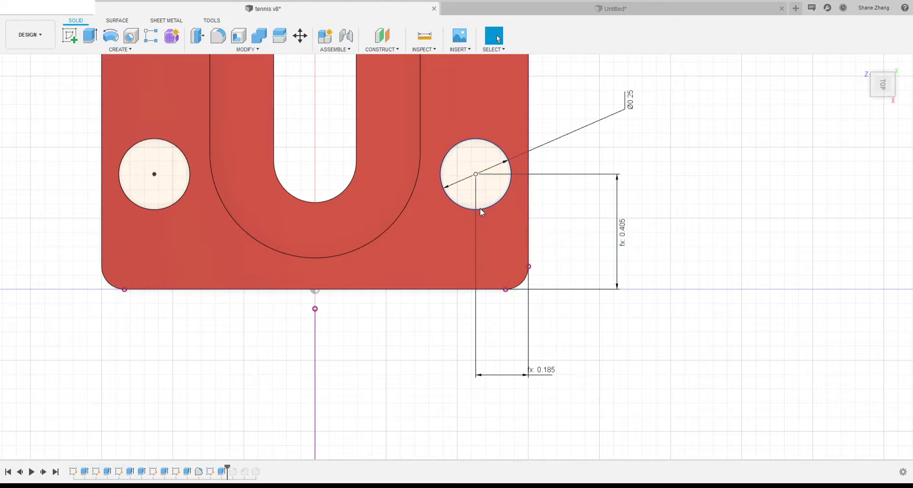
Open the 0.405 dimension between the hole centre and the end edge to read its formula, and close it
double_click(623, 233)
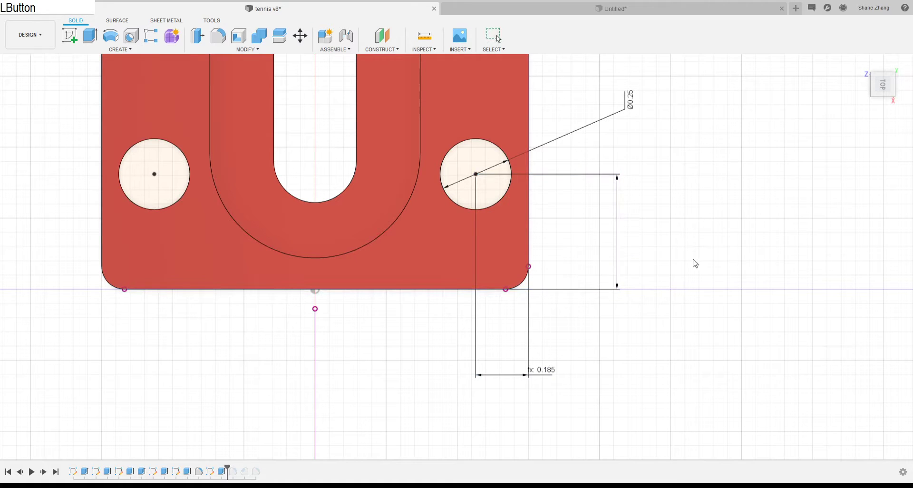
left_click(624, 232)
left_click(628, 234)
left_click(665, 152)
left_click(674, 164)
key("Escape")
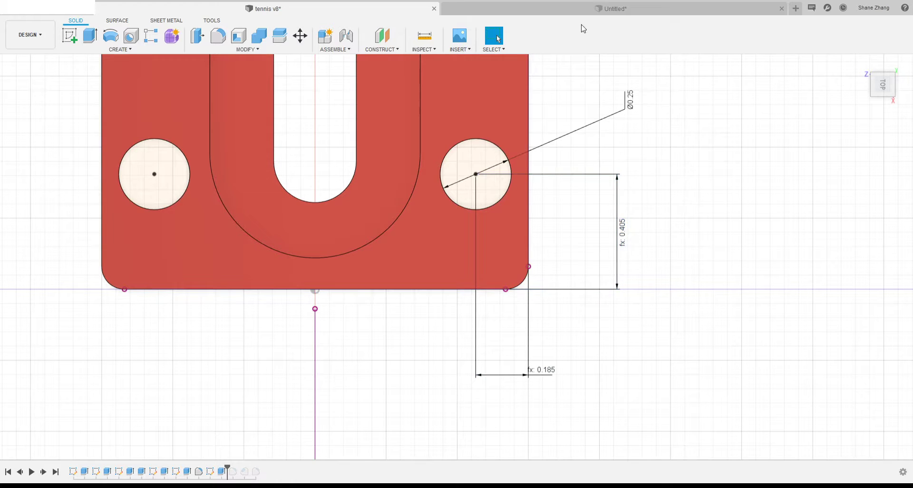
Switch to the untitled design and start a sketch on the flat top face around the slot
left_click(584, 9)
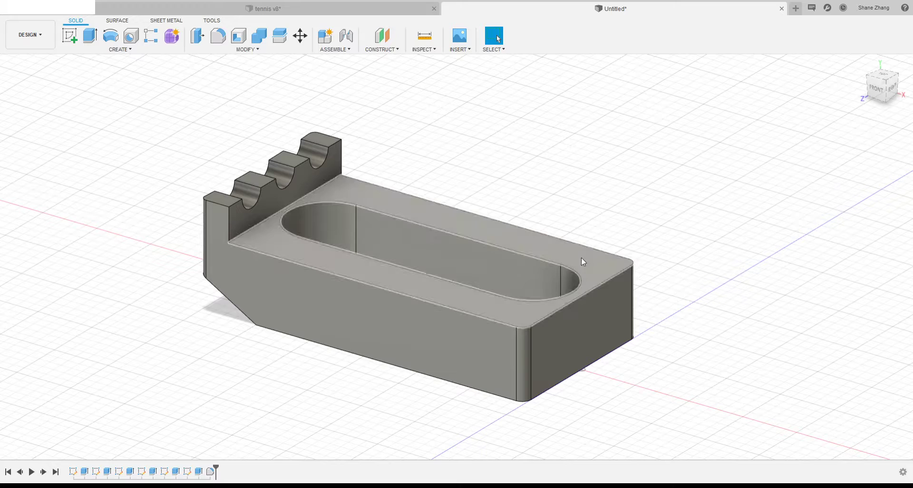
left_click(577, 260)
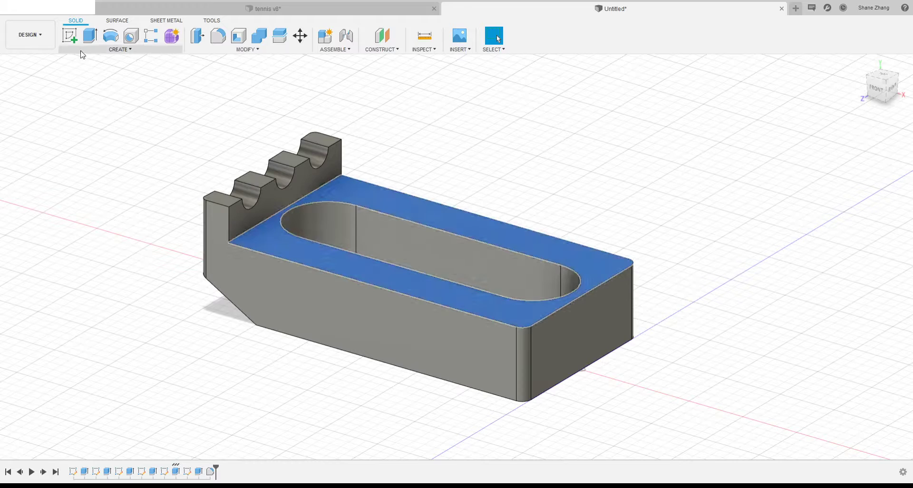
left_click(70, 36)
scroll(157, 85, "down", 3)
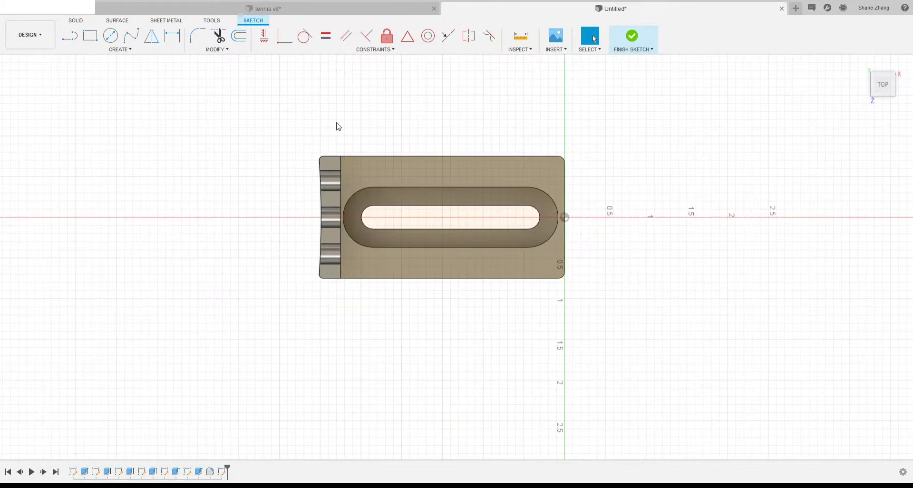
scroll(619, 150, "up", 5)
Sketch a circle near the rounded corner of the end opposite the lip and set its diameter to 0.25
left_click(111, 35)
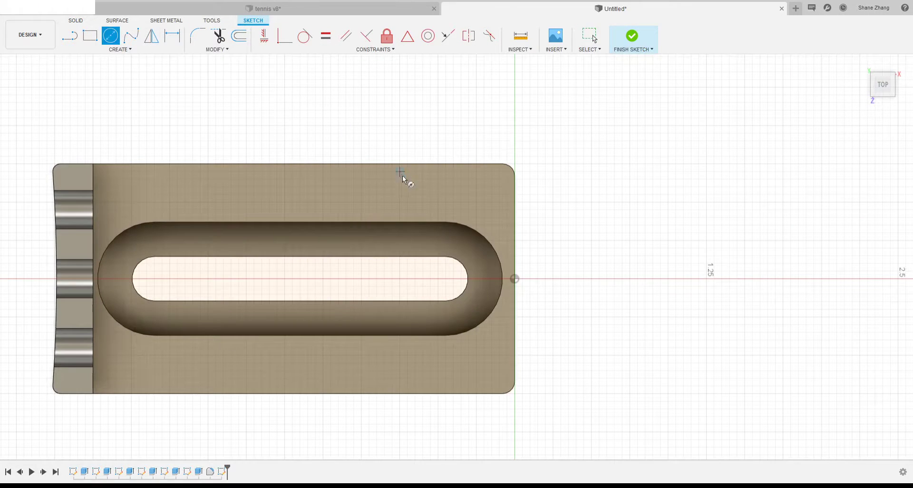
left_click(483, 187)
left_click(475, 191)
left_click(172, 35)
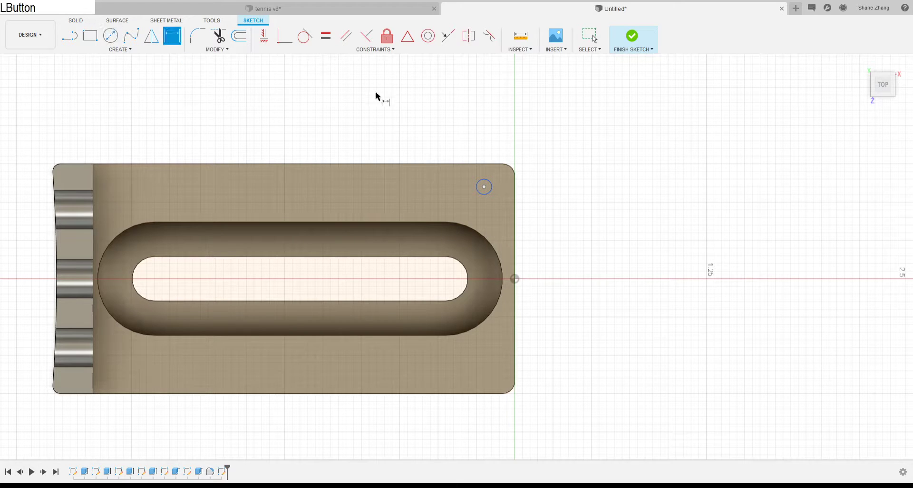
left_click(478, 190)
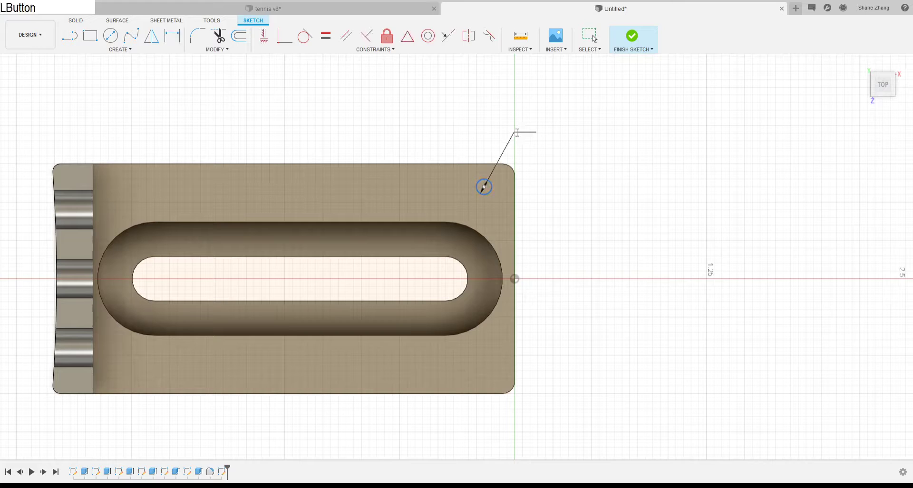
type(".25")
key("Return")
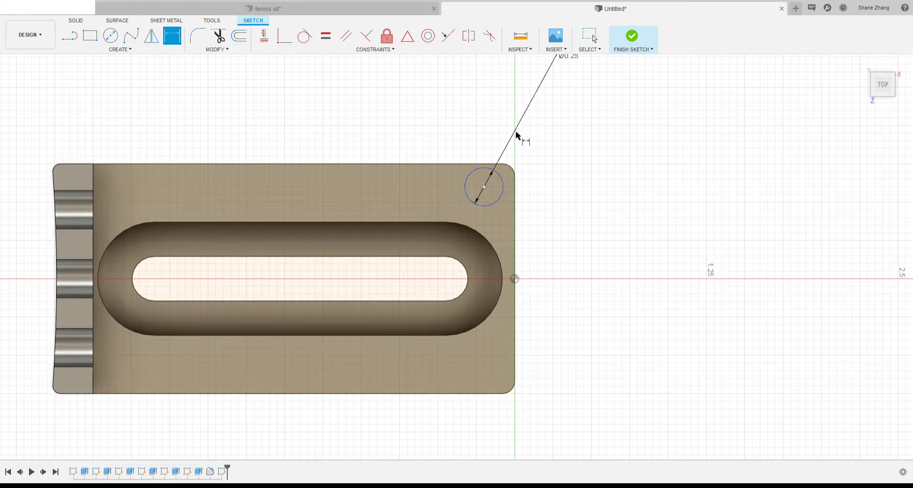
Dimension the circle's centre 0.185 from the adjacent long edge of the block, correcting the first value entered
left_click(484, 187)
left_click(455, 164)
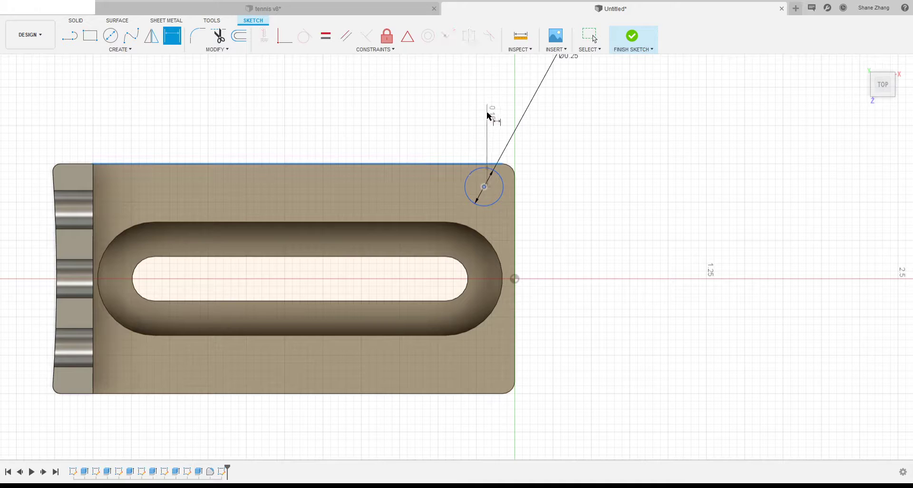
left_click(576, 132)
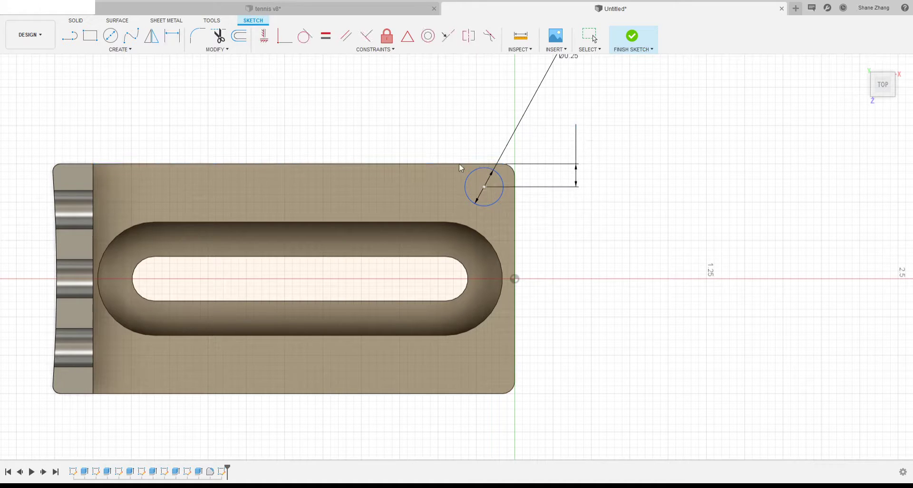
type("1.8")
key("Return")
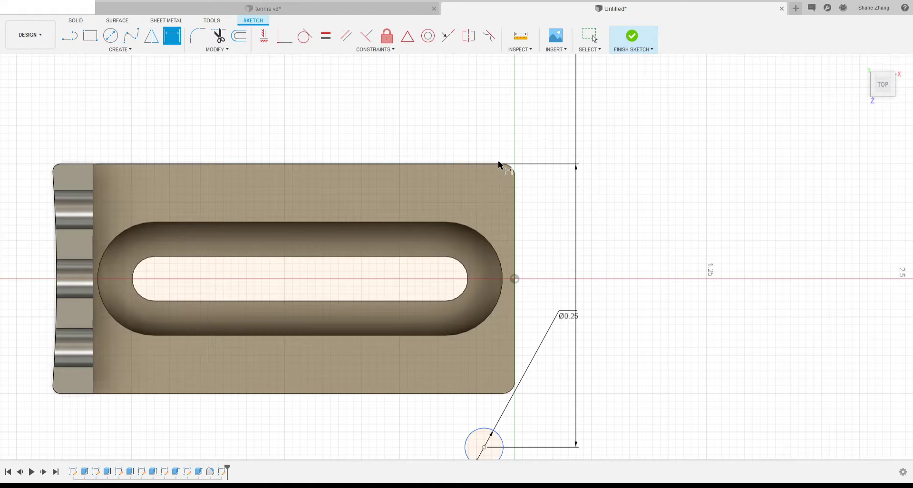
scroll(544, 289, "down", 8)
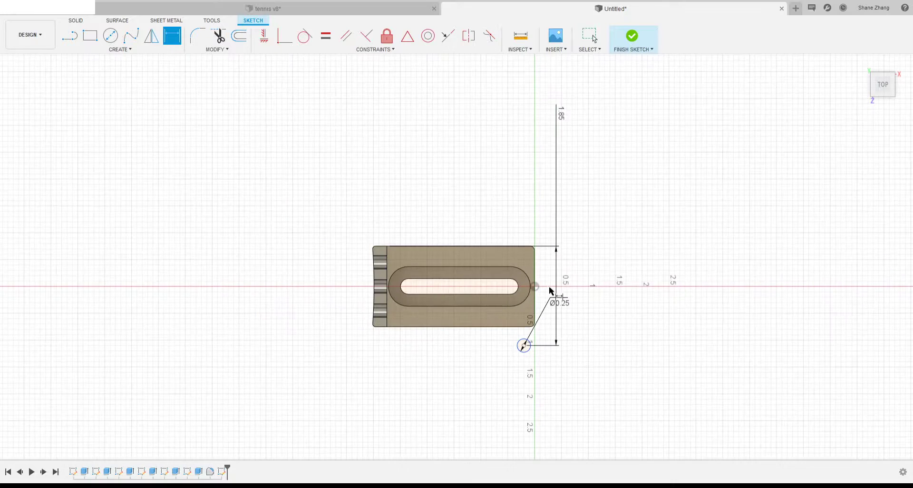
scroll(571, 138, "up", 5)
double_click(553, 101)
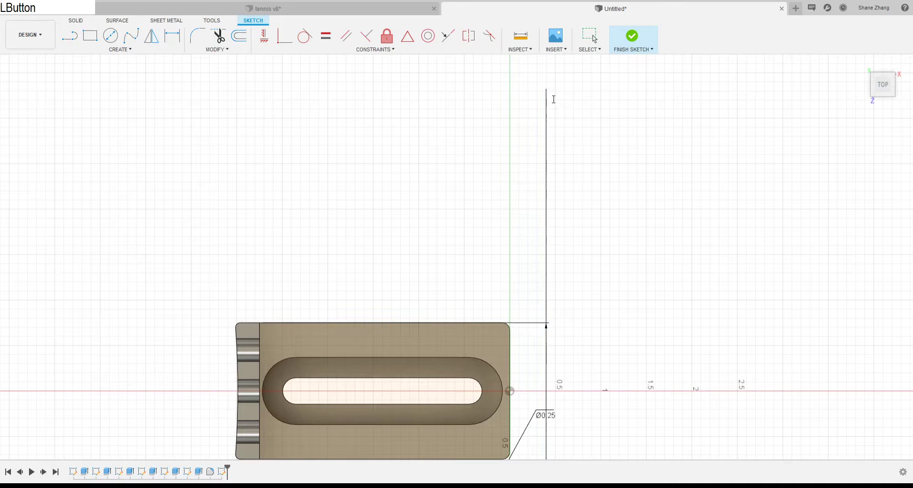
type(".8")
key("Return")
scroll(478, 353, "up", 3)
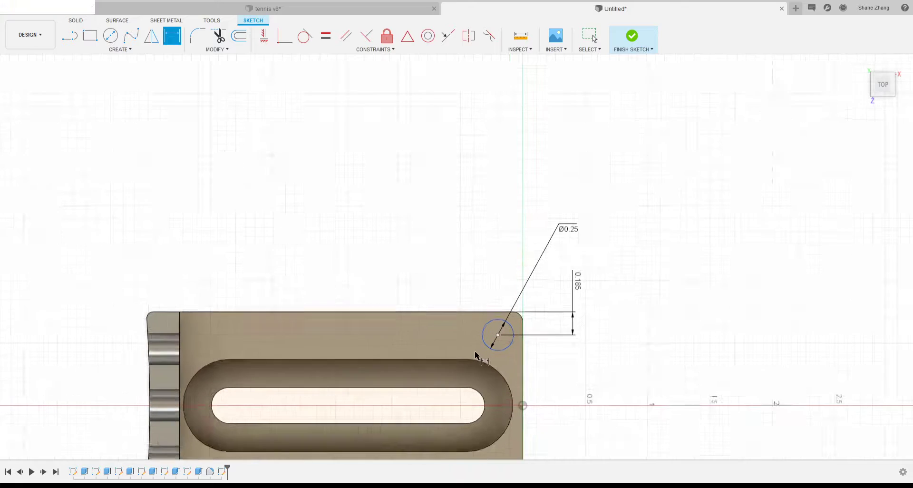
Dimension the circle's centre 0.405 from the block's end edge opposite the lip
left_click(501, 332)
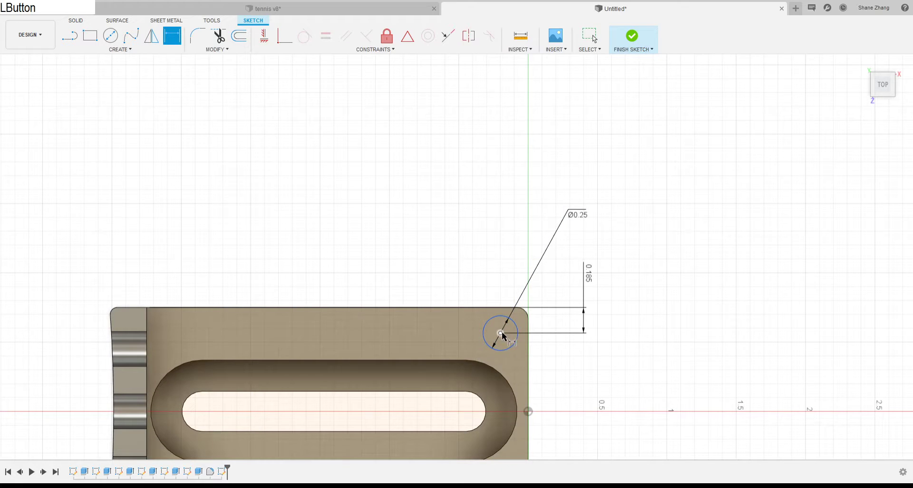
left_click(528, 341)
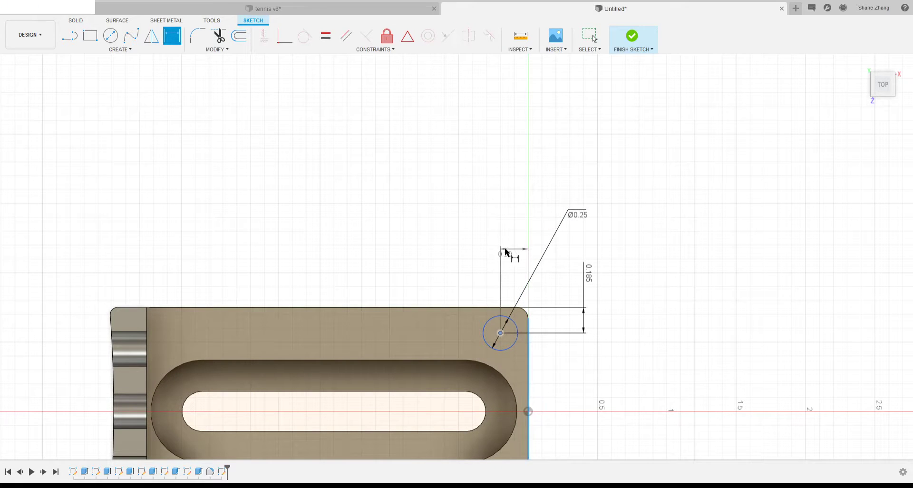
left_click(506, 248)
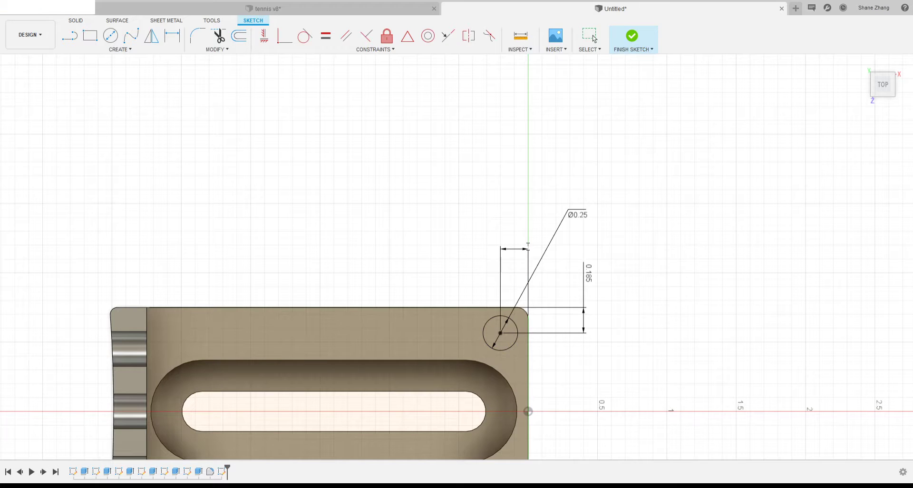
key("KP_Decimal")
key("KP_4")
key("KP_Enter")
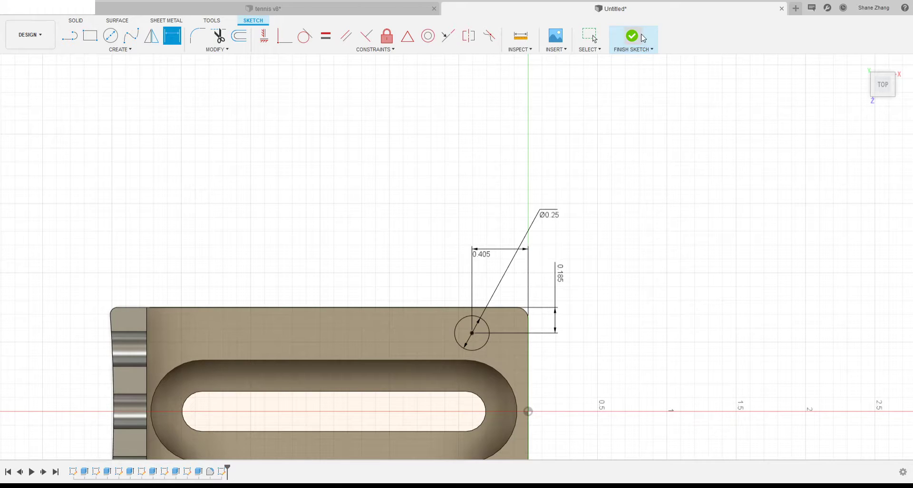
scroll(466, 135, "down", 2)
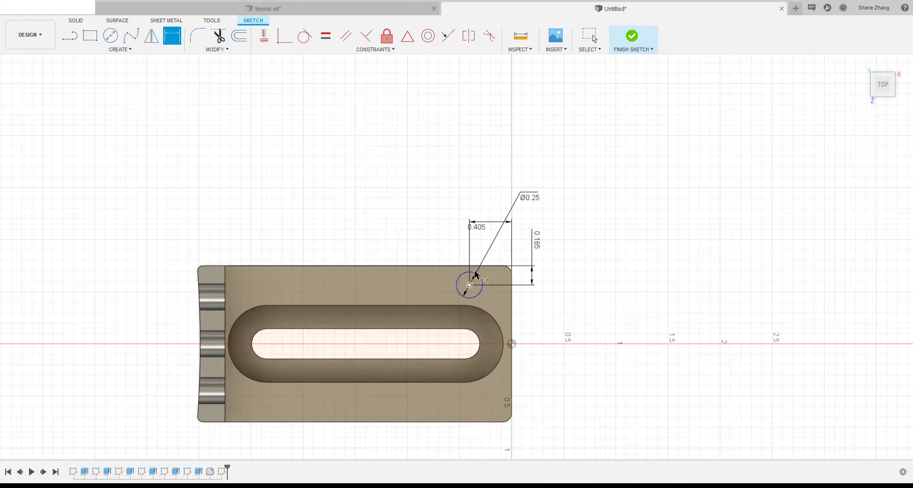
Finish the sketch and extrude the 0.25 circle downward as a cut through the block
left_click(634, 36)
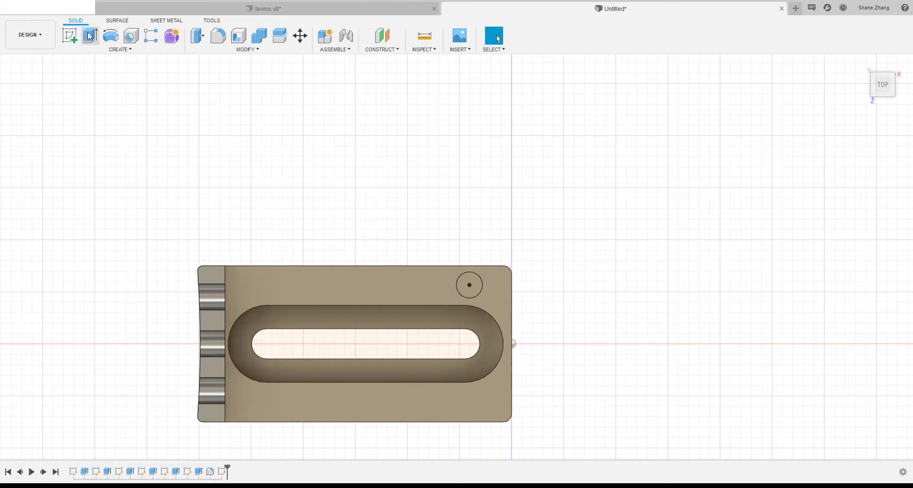
left_click(88, 33)
left_click(472, 279)
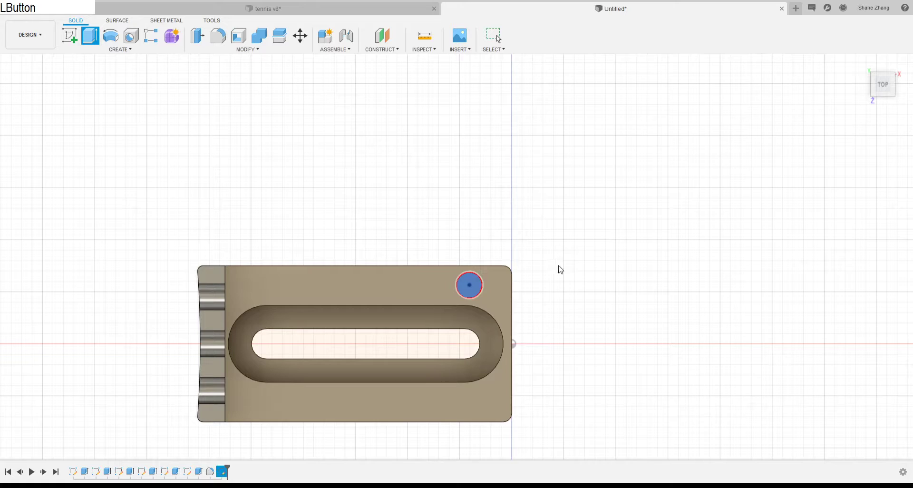
left_click(860, 164)
left_click(840, 211)
middle_click_drag(630, 247, 629, 223)
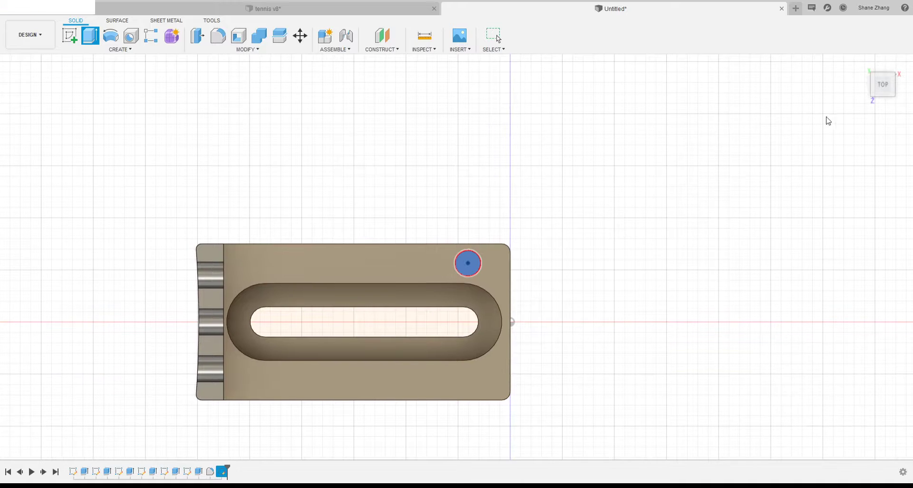
left_click(861, 63)
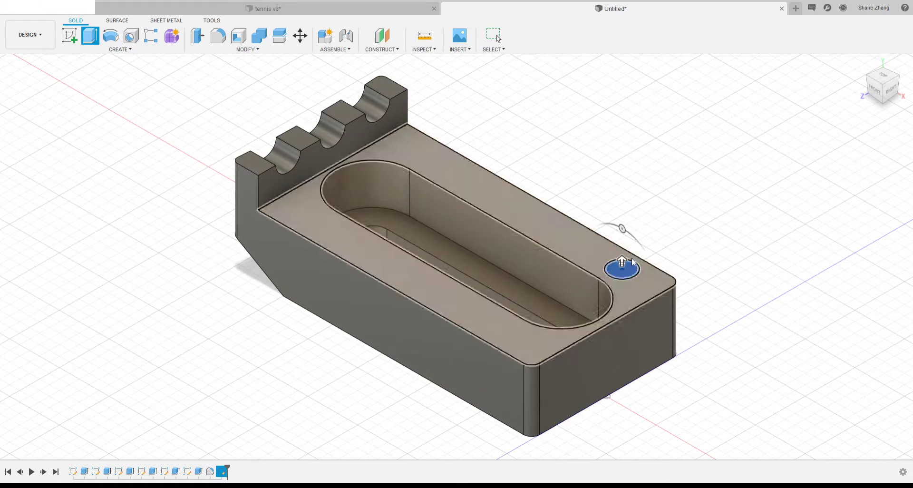
left_click(841, 205)
scroll(510, 148, "down", 1)
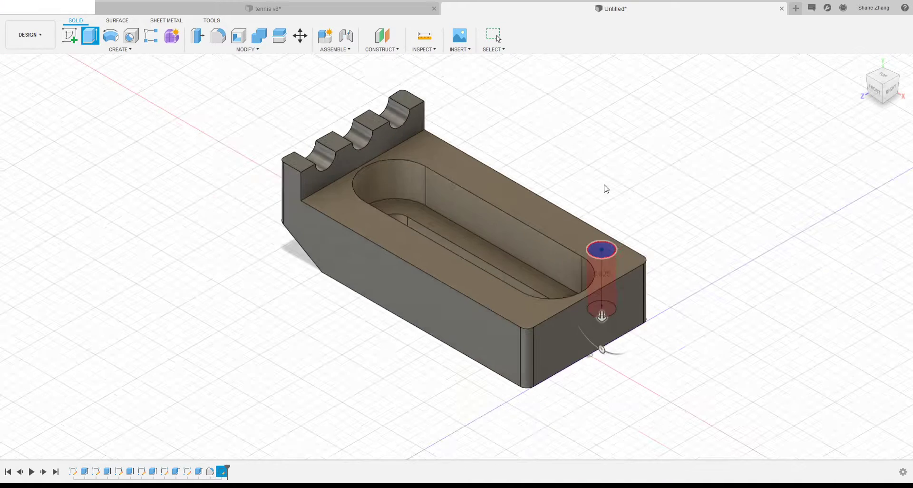
left_click(855, 280)
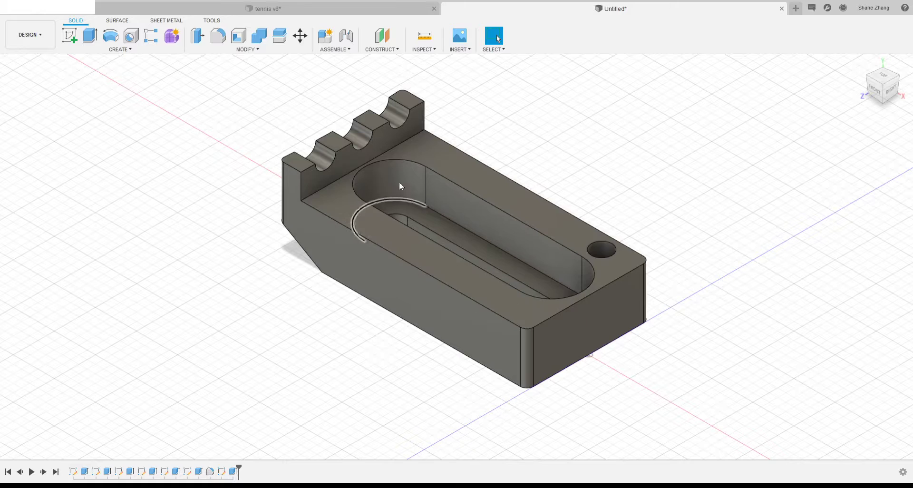
left_click(253, 50)
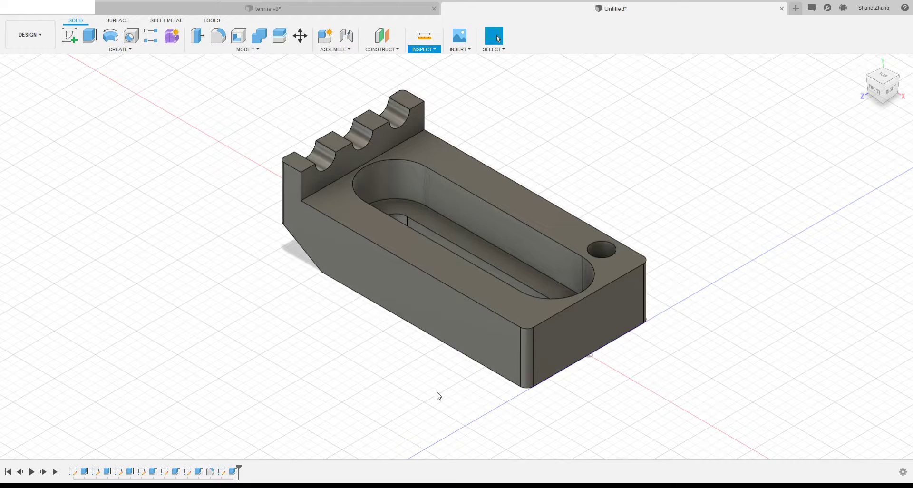
right_click(232, 473)
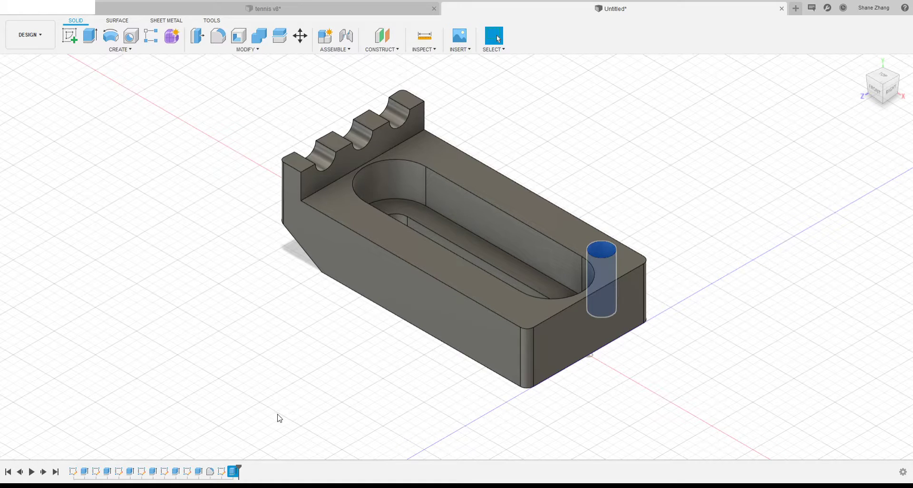
left_click(312, 344)
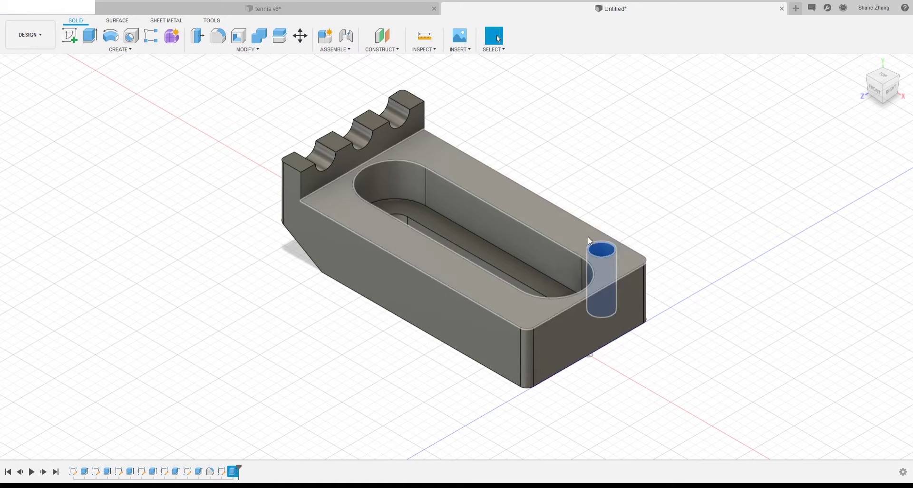
left_click(600, 249)
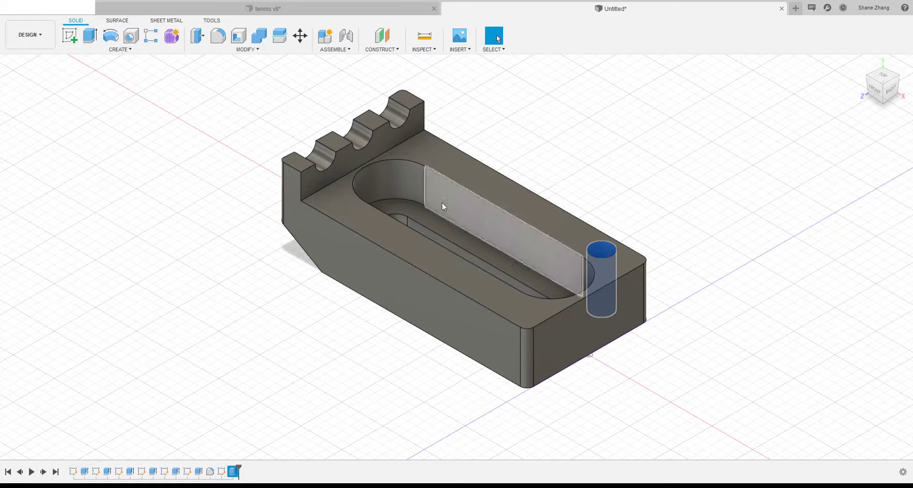
left_click(599, 254)
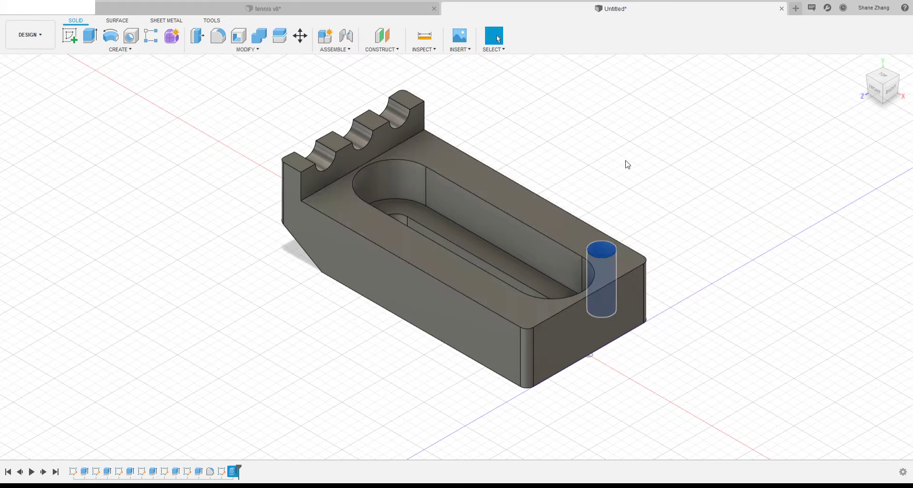
key("Escape")
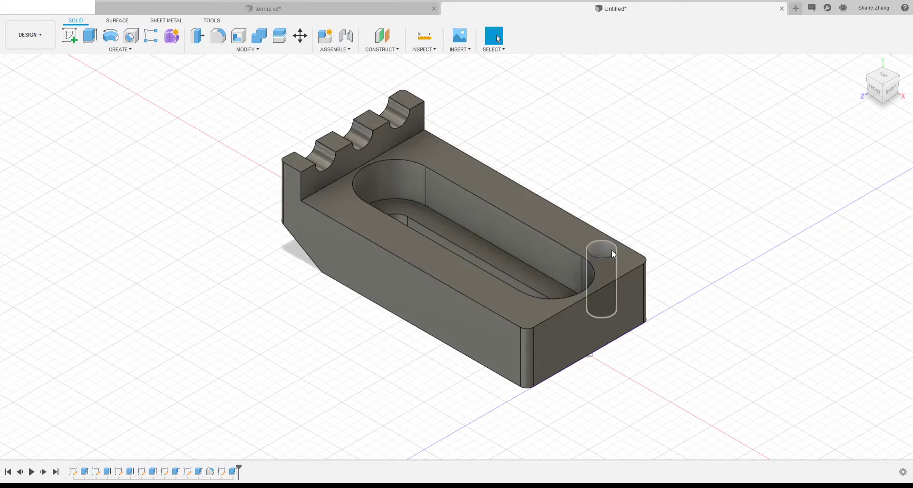
Reopen the round hole's sketch for editing
right_click(222, 471)
left_click(255, 379)
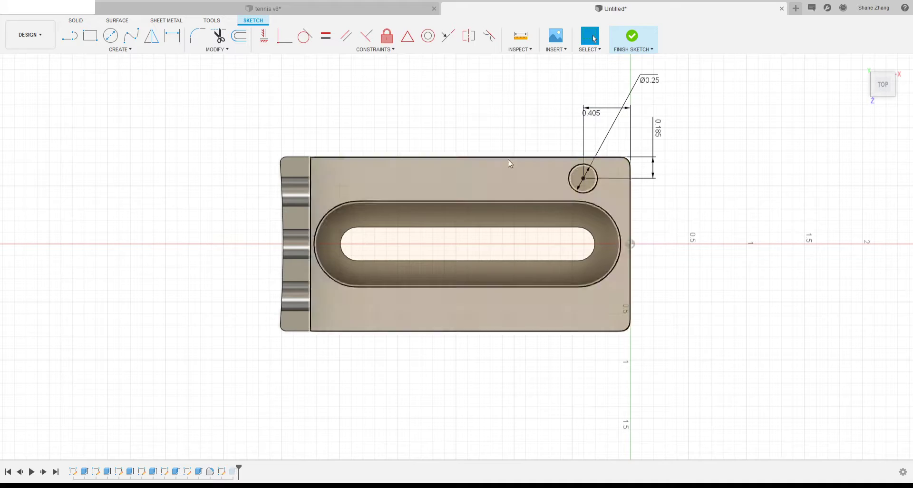
left_click(436, 75)
left_click(569, 178)
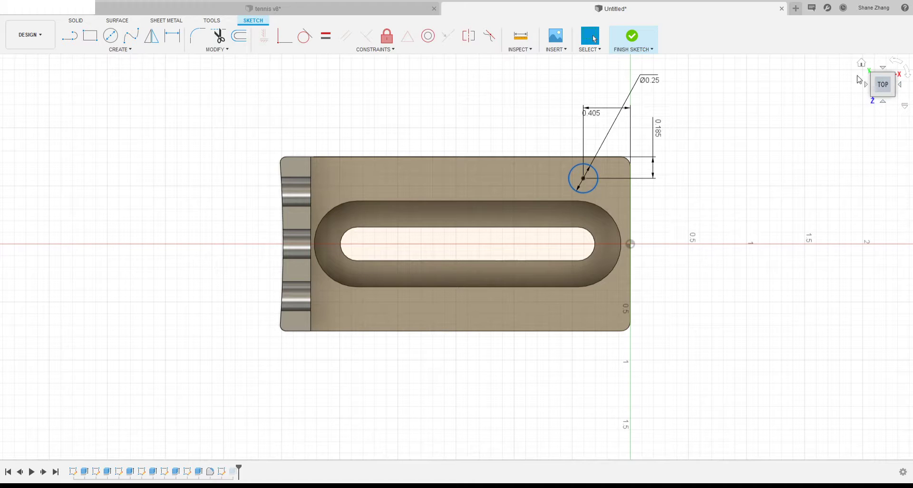
middle_click_drag(740, 149, 638, 147)
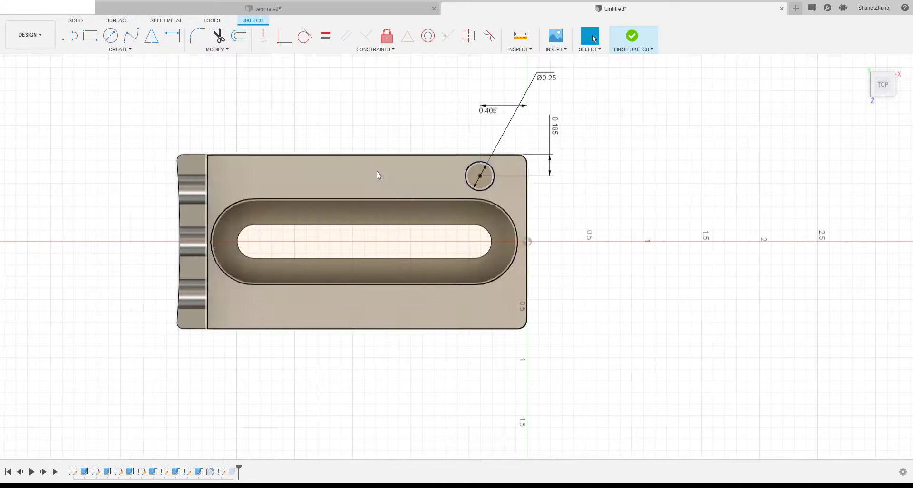
left_click(193, 116)
Draw a short horizontal line from the origin outward from the block's end edge, and delete the stray angled segment attached to it
left_click(69, 36)
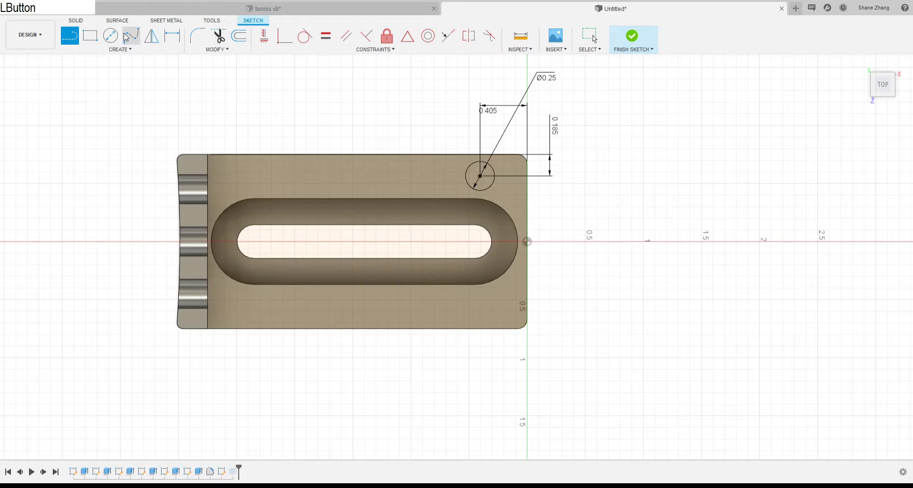
left_click(527, 241)
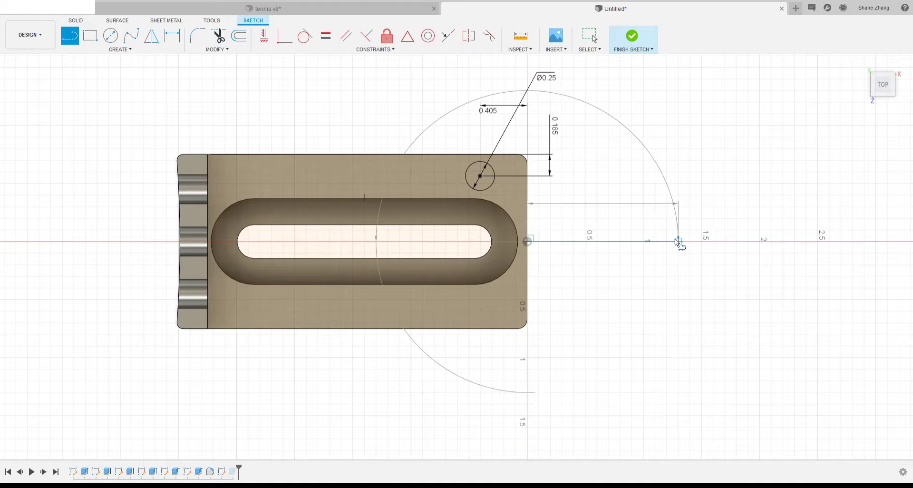
left_click(65, 39)
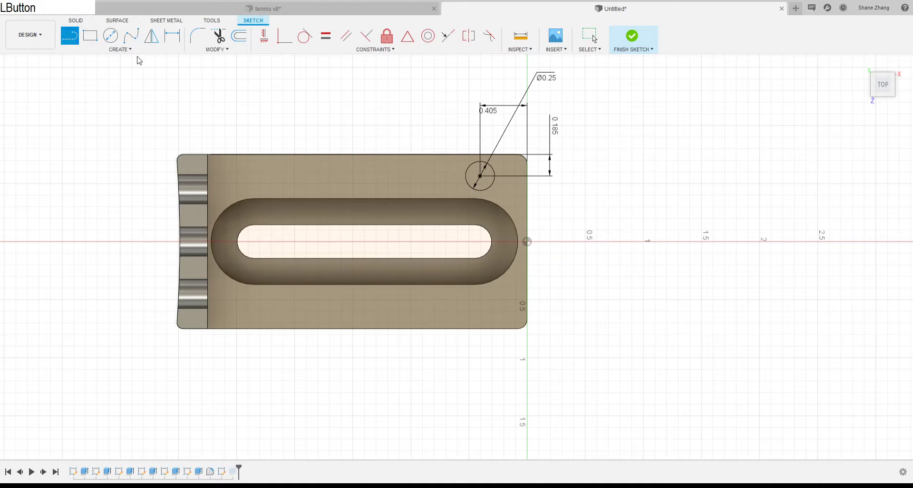
left_click(527, 241)
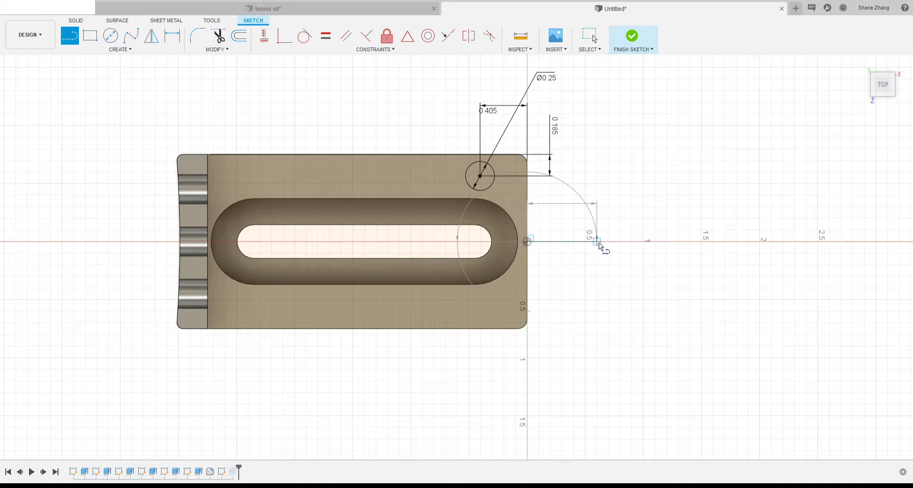
left_click(598, 241)
key("Return")
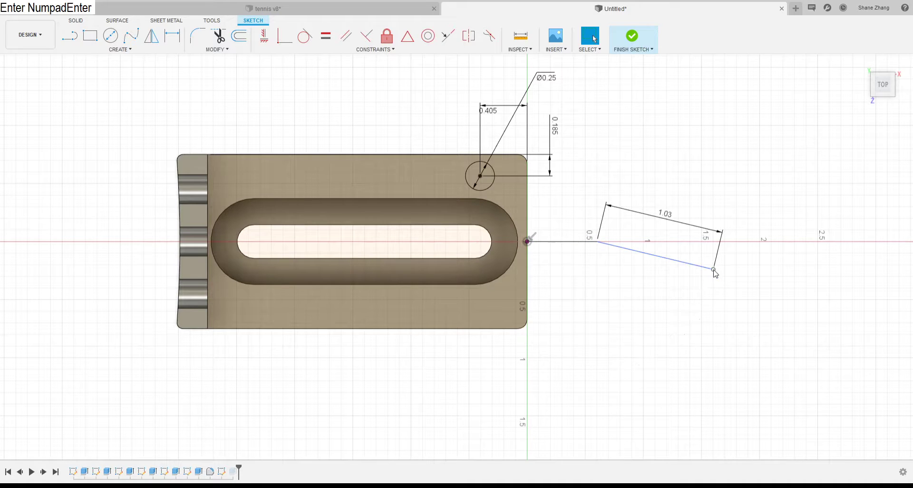
key("Escape")
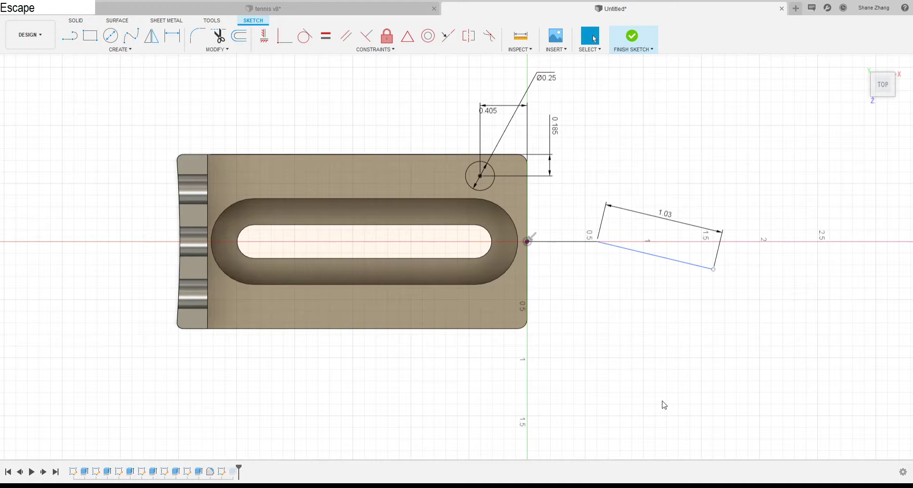
left_click(647, 255)
key("Delete")
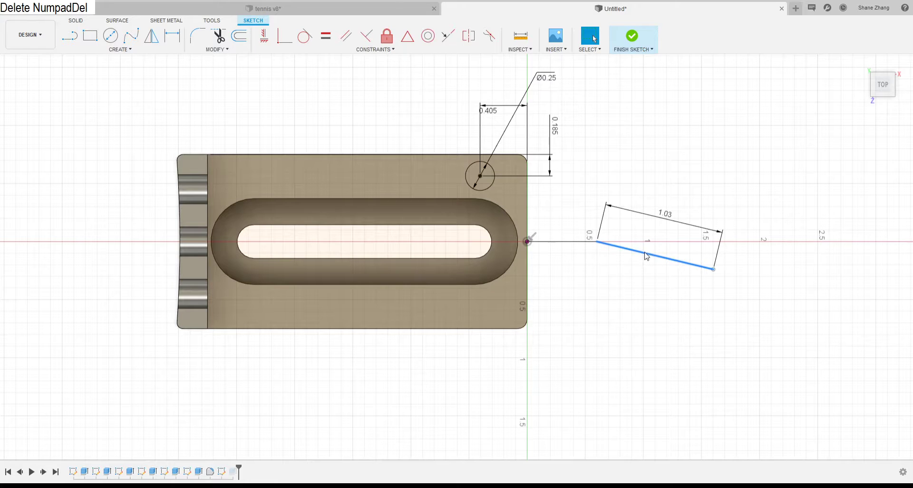
Turn the short horizontal line at the origin into a construction line
left_click(577, 243)
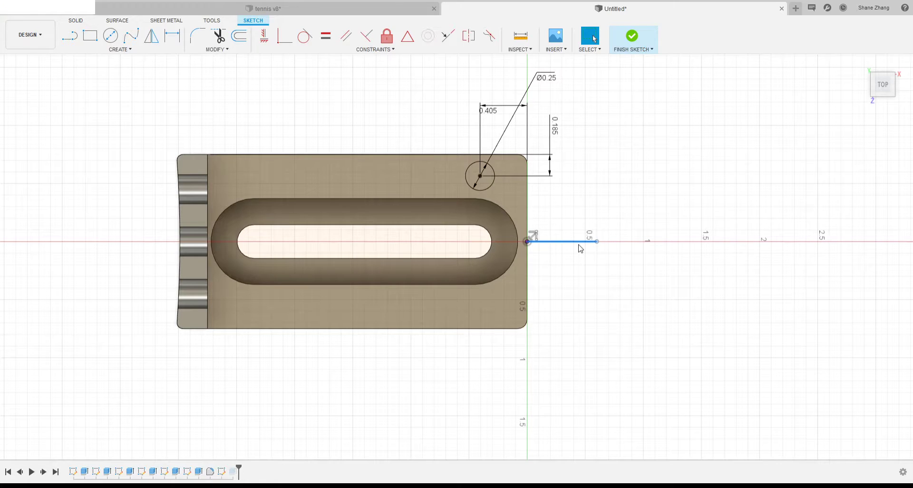
left_click(576, 333)
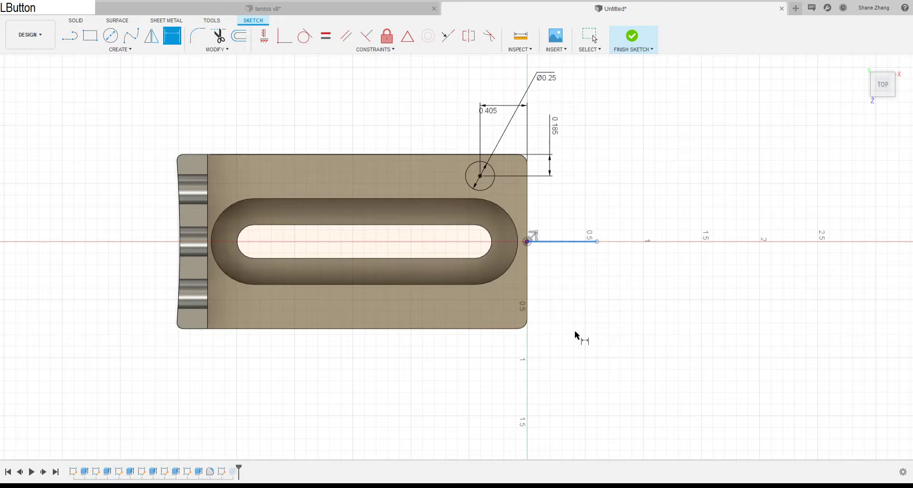
key("Escape")
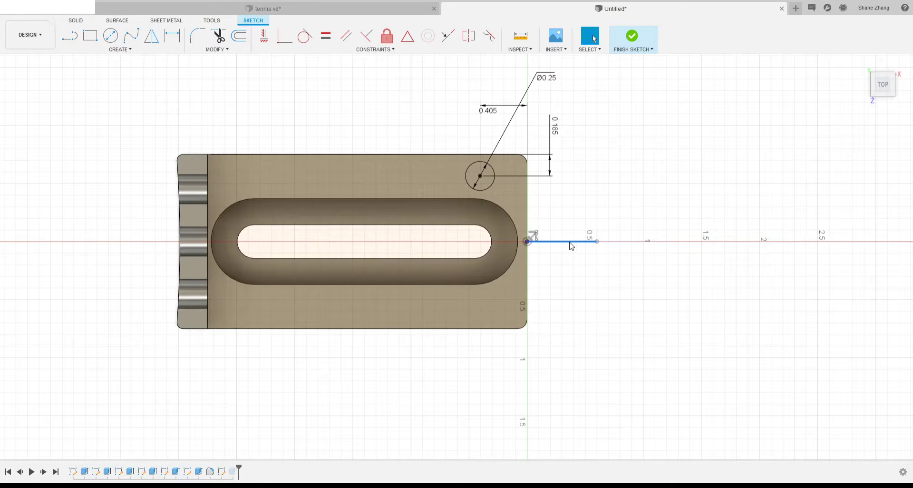
right_click(570, 242)
left_click(572, 308)
Mirror the 0.25 circle about the horizontal construction line onto the other side of the slot
left_click(159, 42)
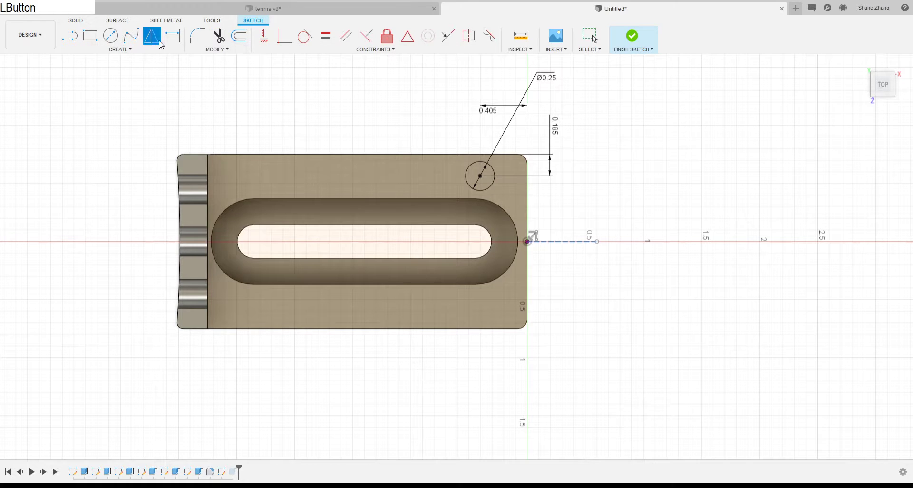
left_click(494, 186)
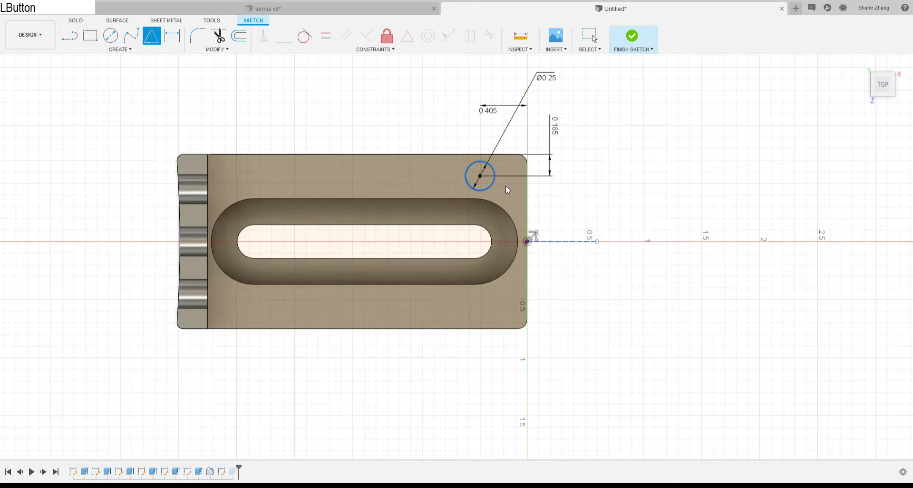
left_click(721, 149)
left_click(571, 245)
left_click(567, 244)
left_click(571, 244)
left_click(726, 136)
left_click(729, 137)
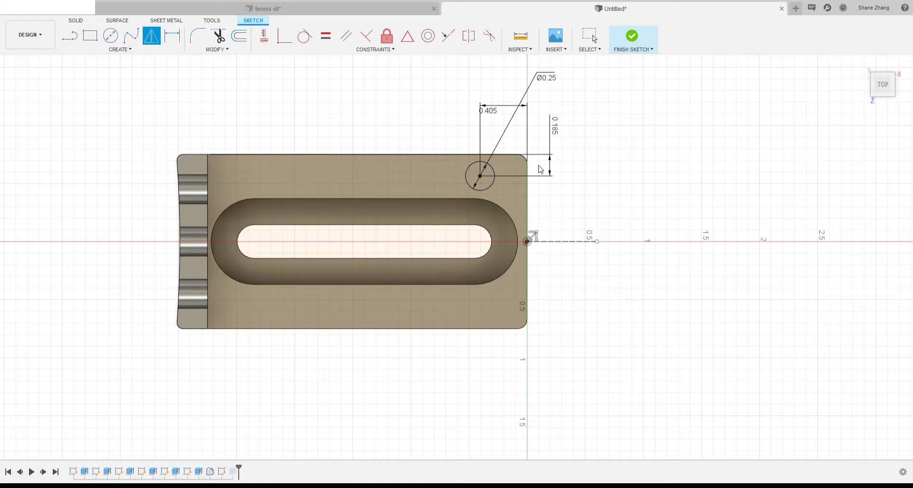
left_click(493, 185)
left_click(723, 151)
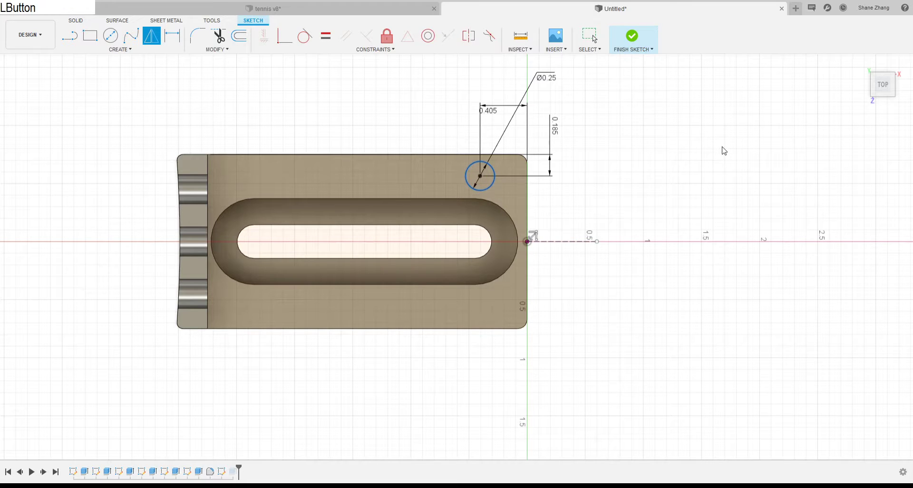
left_click(568, 242)
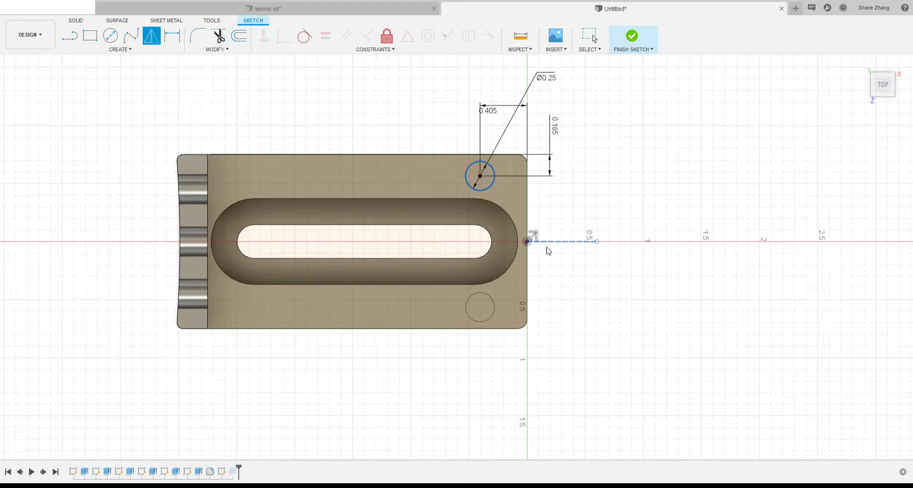
key("Return")
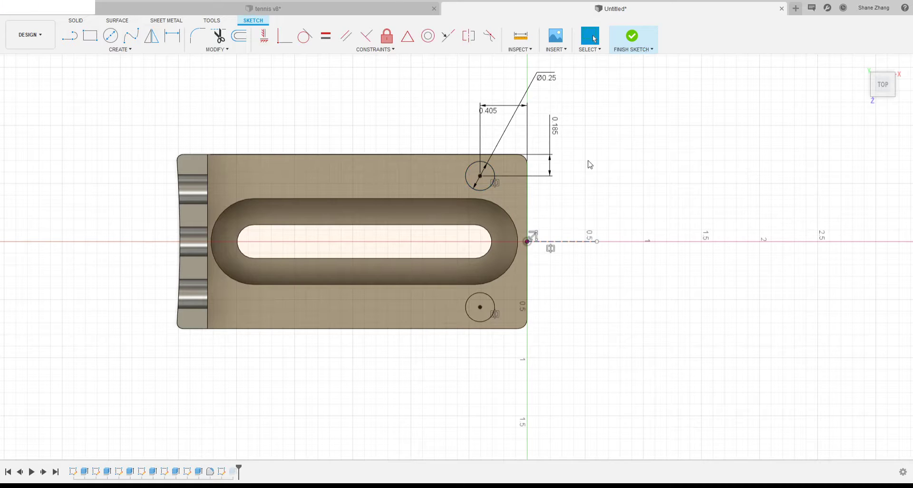
Finish the sketch and edit the round hole's extruded cut to include the mirrored circle
left_click(632, 37)
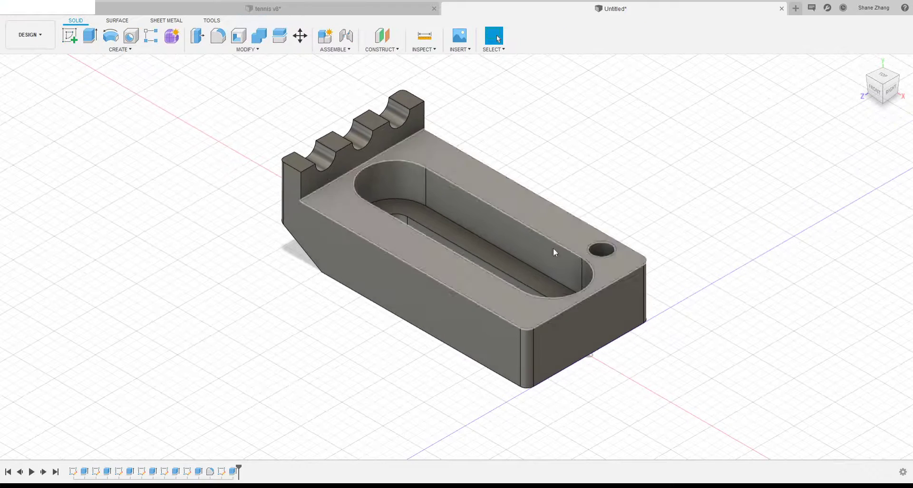
left_click(233, 471)
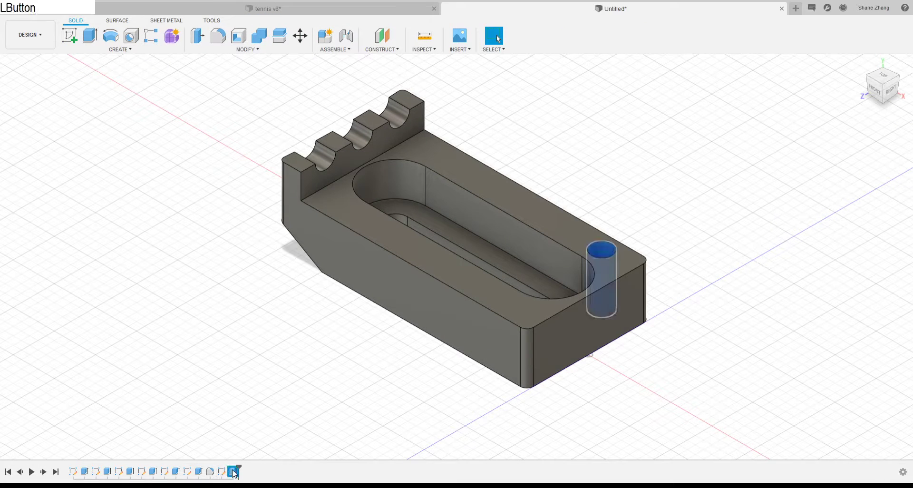
right_click(234, 470)
left_click(261, 376)
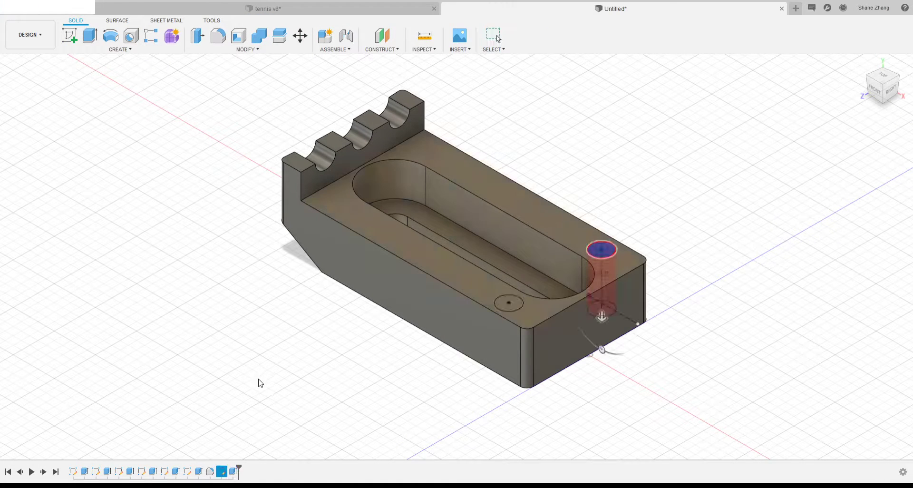
left_click(507, 305)
left_click(850, 276)
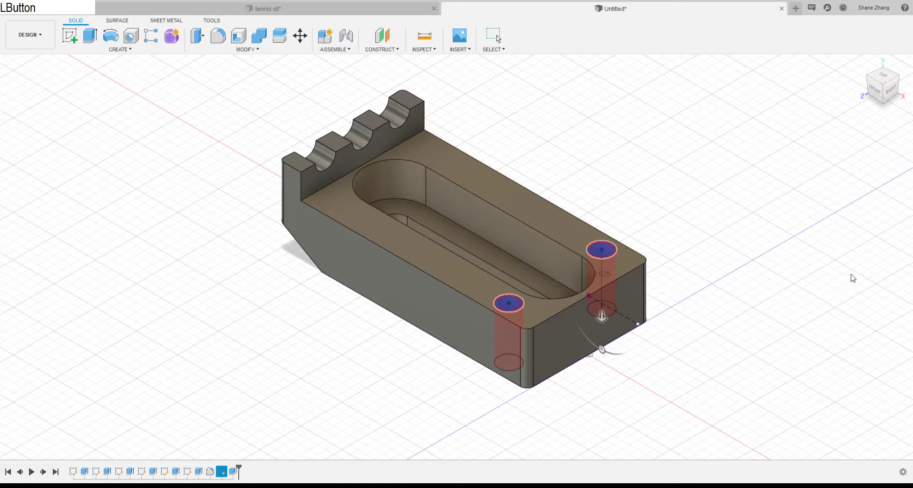
left_click(623, 159)
Chamfer the upper rim edges of both round holes with a small equal distance
scroll(605, 262, "up", 5)
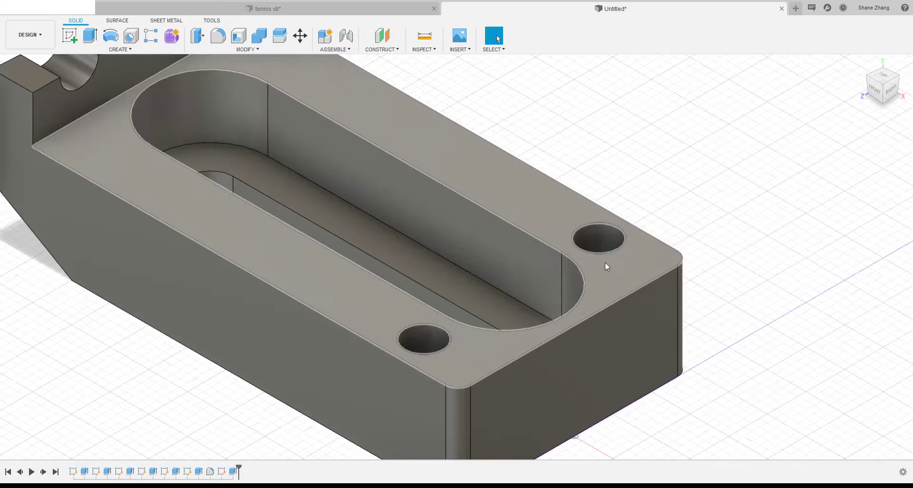
scroll(657, 230, "down", 6)
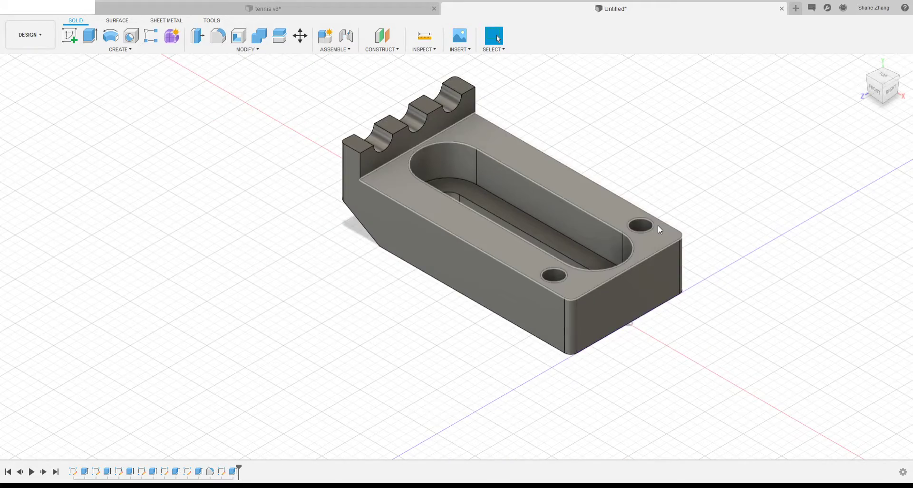
mouse_move(669, 253)
middle_mouse_down("shift")
mouse_move(738, 186)
mouse_move(720, 200)
mouse_move(672, 204)
mouse_move(673, 239)
middle_mouse_up("shift")
scroll(678, 217, "up", 5)
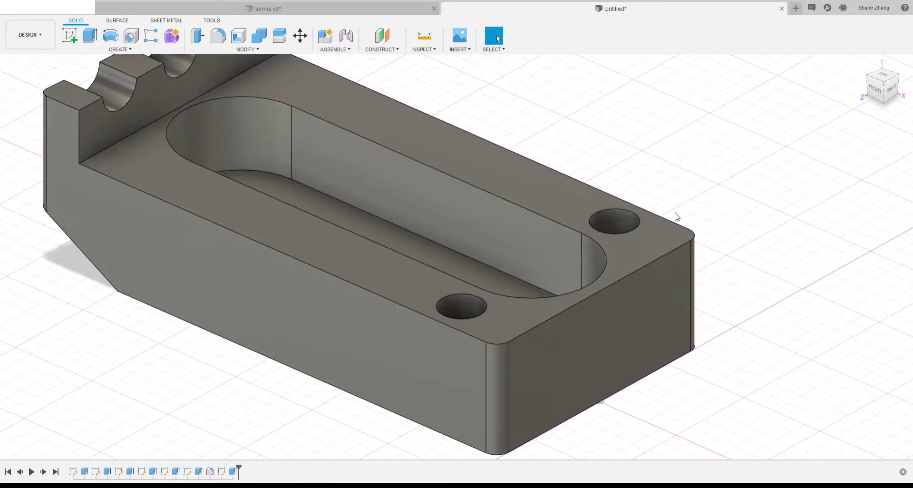
scroll(677, 217, "up", 3)
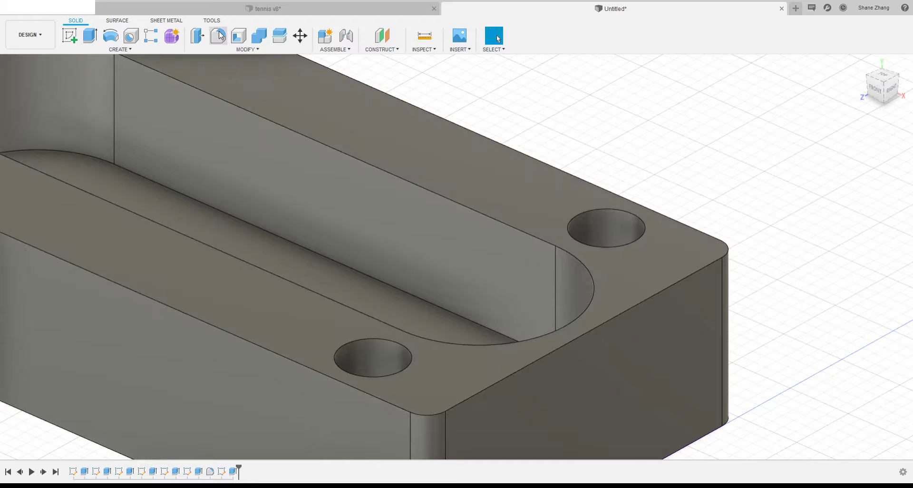
left_click(244, 50)
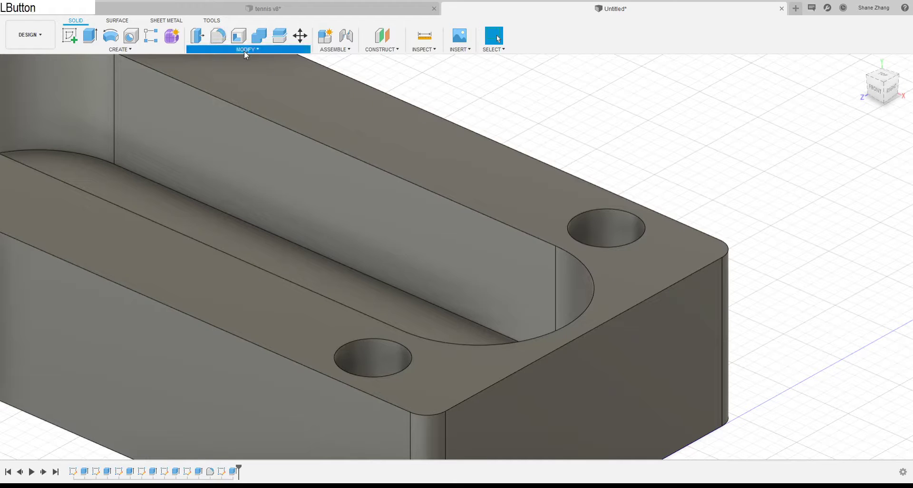
left_click(209, 83)
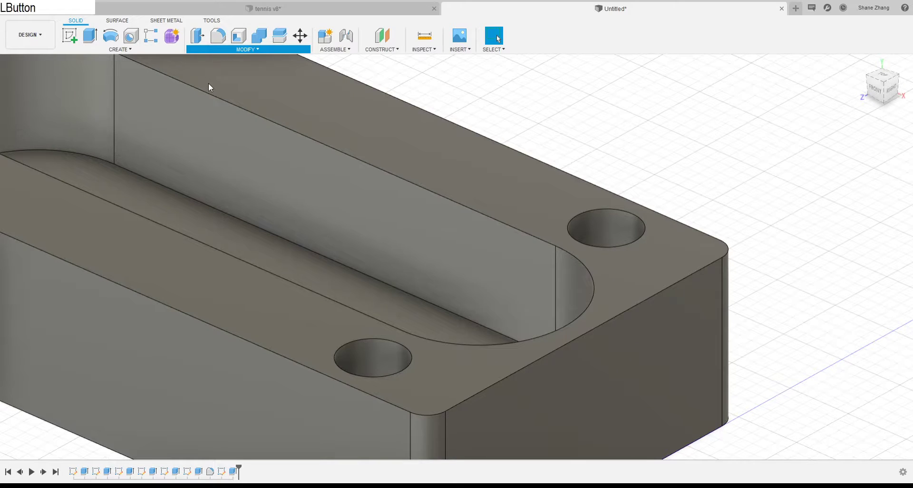
middle_click_drag(744, 235, 712, 251, "shift")
left_click(597, 207)
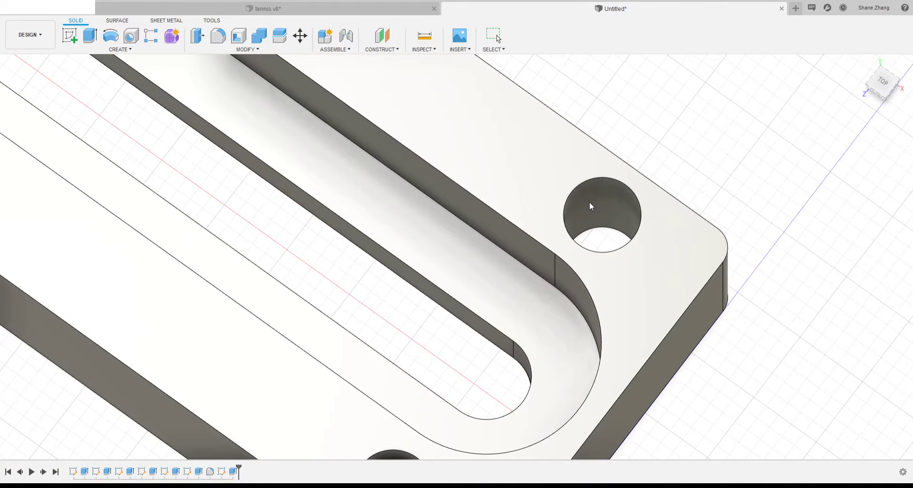
left_click(590, 205)
scroll(804, 261, "down", 5)
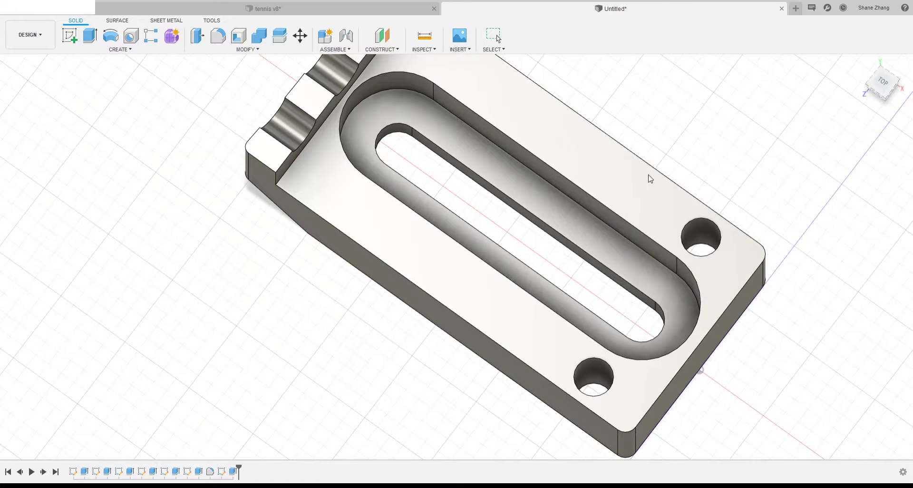
middle_click_drag(685, 164, 749, 200, "shift")
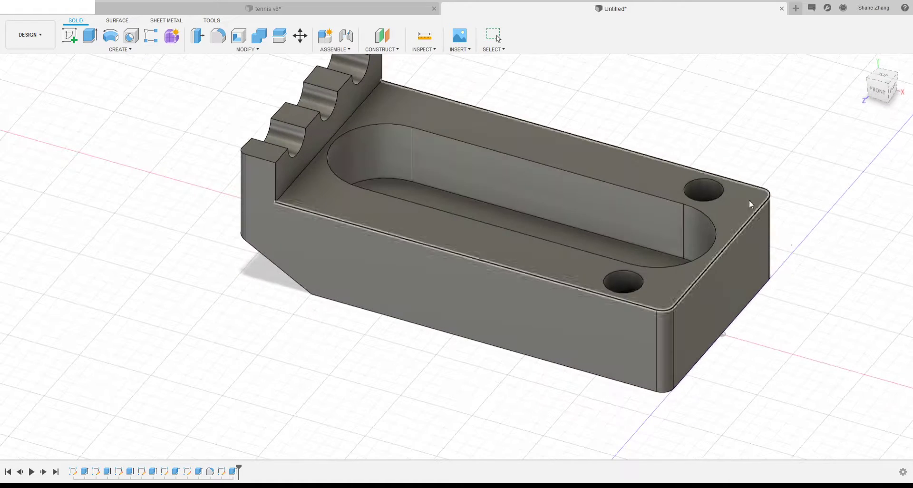
left_click(661, 174)
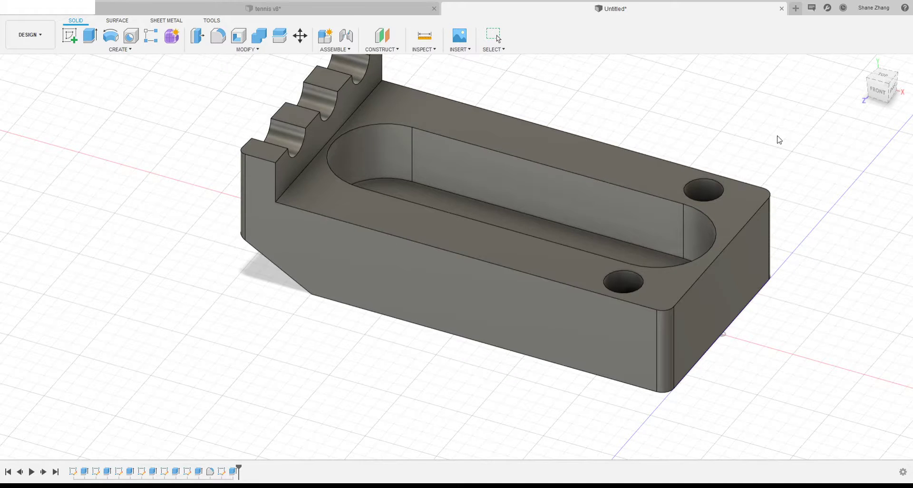
scroll(779, 139, "up", 3)
scroll(687, 157, "down", 2)
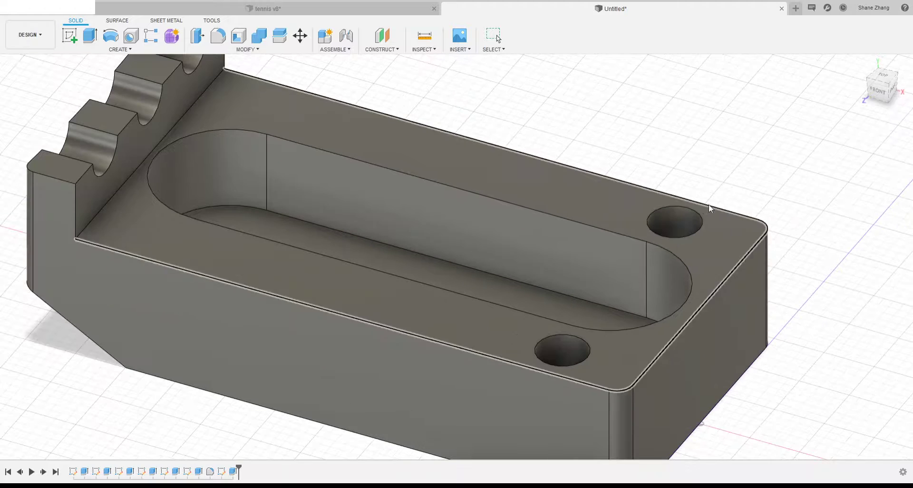
left_click(663, 212)
left_click(550, 337)
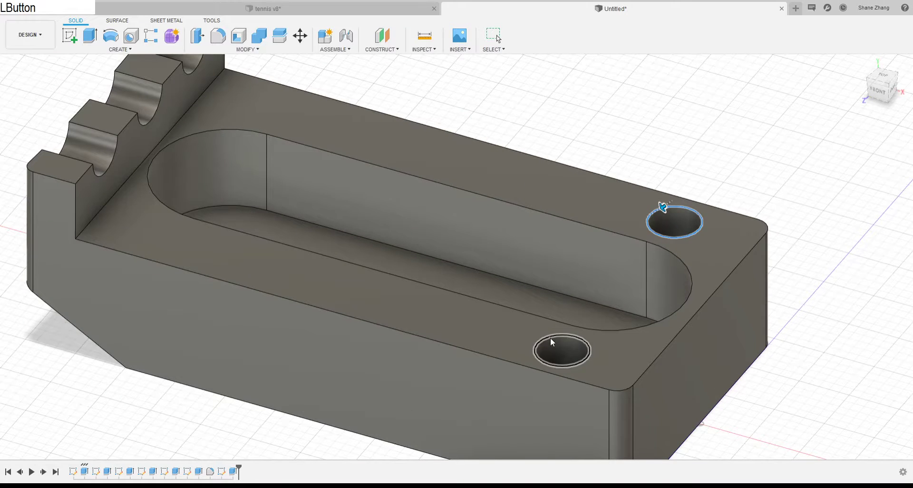
left_click(670, 238)
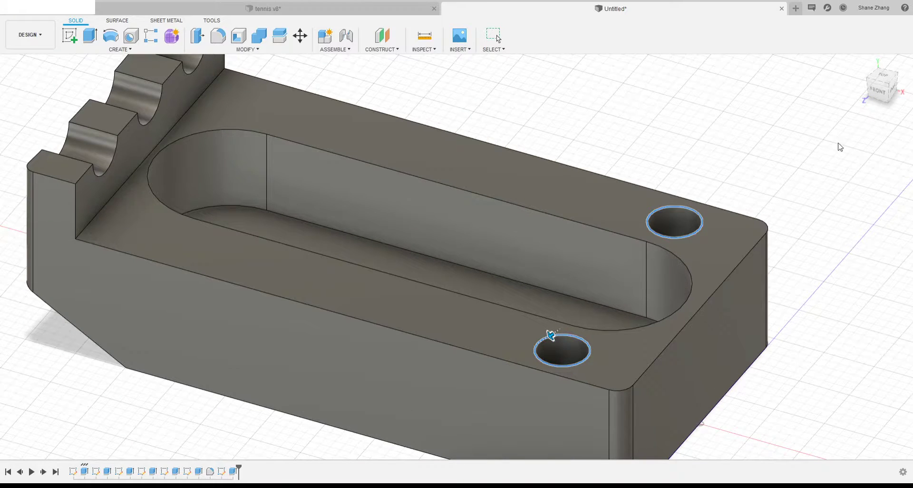
left_click(852, 176)
key("Delete")
type("1")
left_click(854, 200)
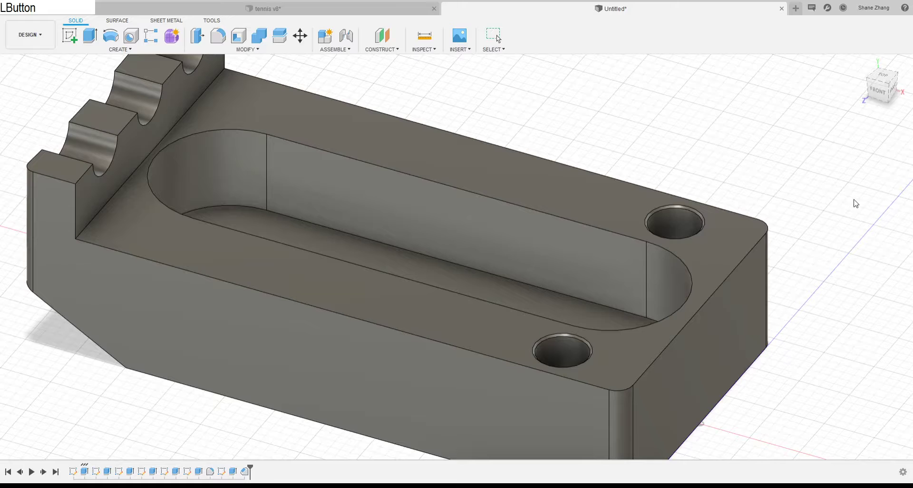
Set up a fillet with a small radius on the edges of the notched lip's slot-side face
scroll(713, 201, "up", 4)
scroll(745, 209, "down", 5)
scroll(800, 238, "down", 3)
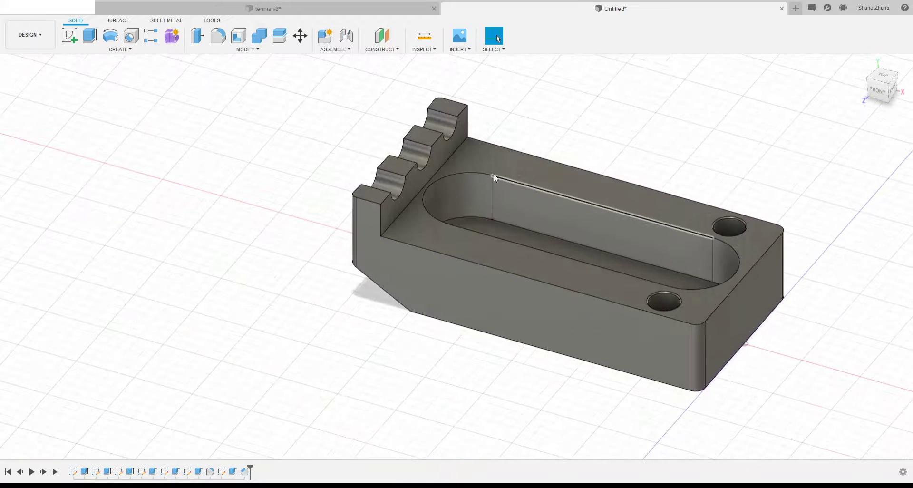
scroll(493, 173, "up", 5)
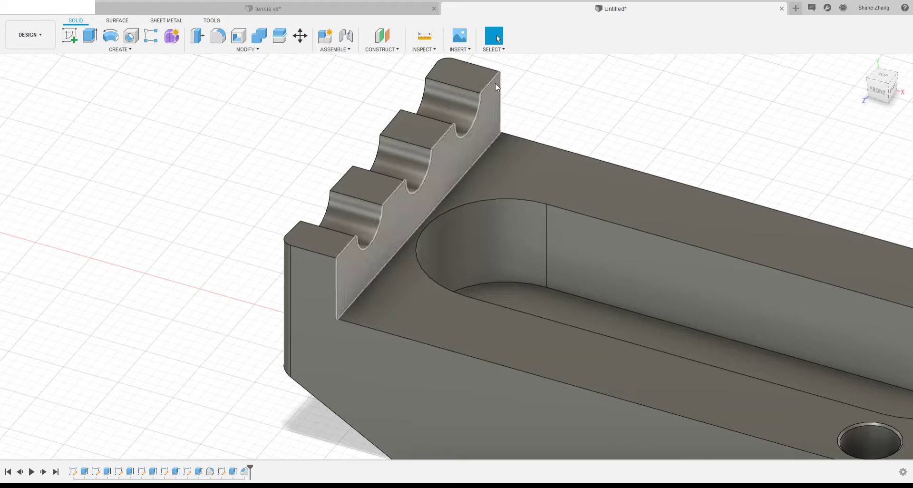
left_click(219, 37)
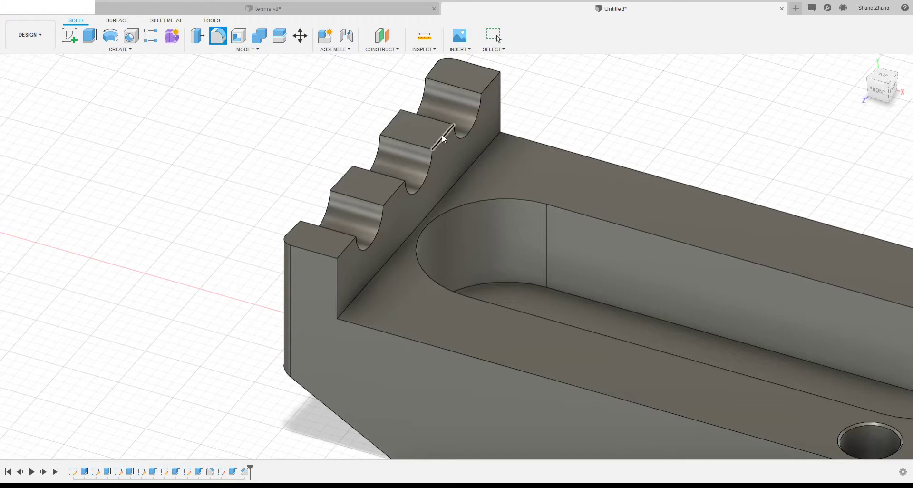
left_click(493, 124)
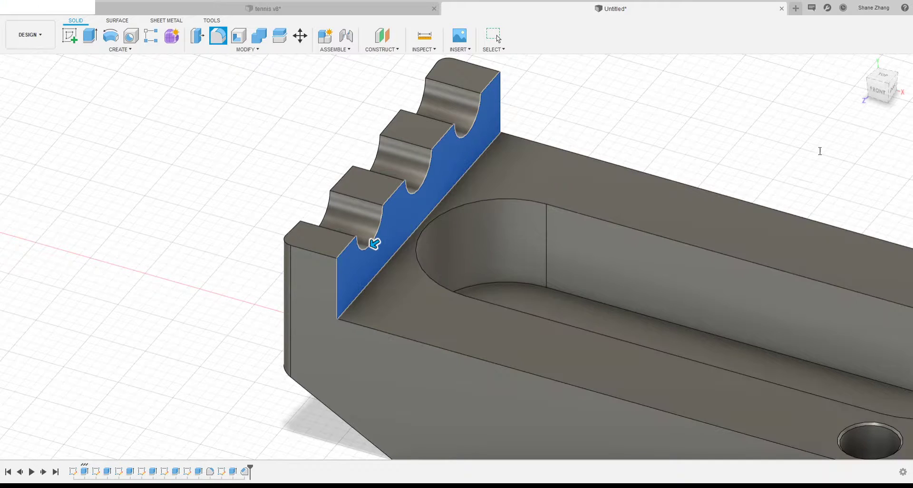
left_click(819, 148)
key("Delete")
key("KP_1")
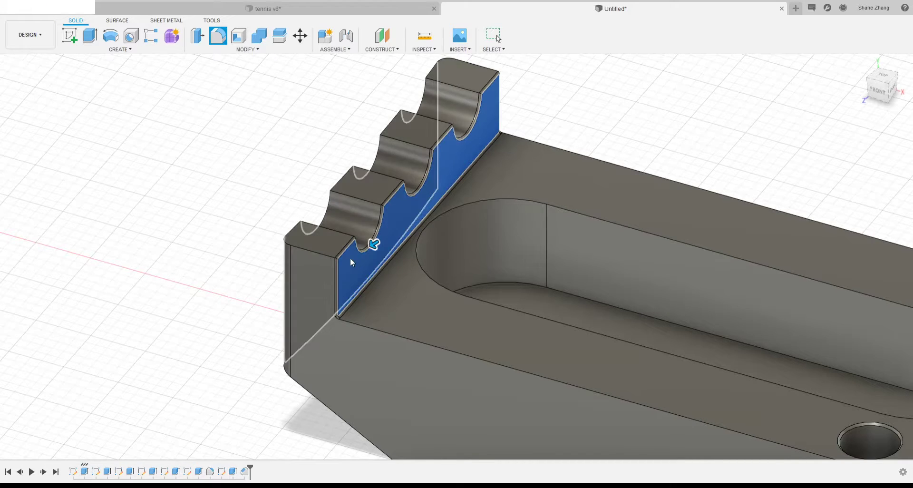
Examine the fillet preview up close along the notches and lower edge of the lip
scroll(348, 261, "up", 3)
scroll(327, 261, "up", 3)
scroll(331, 355, "down", 2)
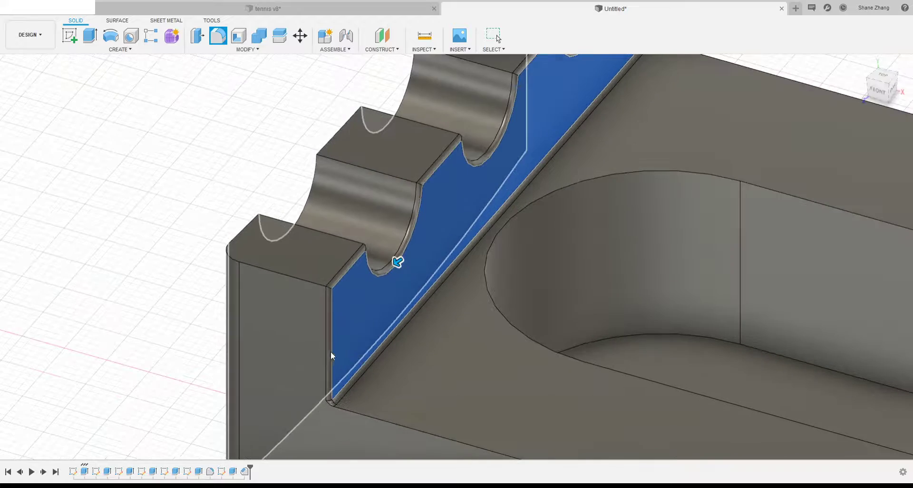
scroll(443, 341, "down", 2)
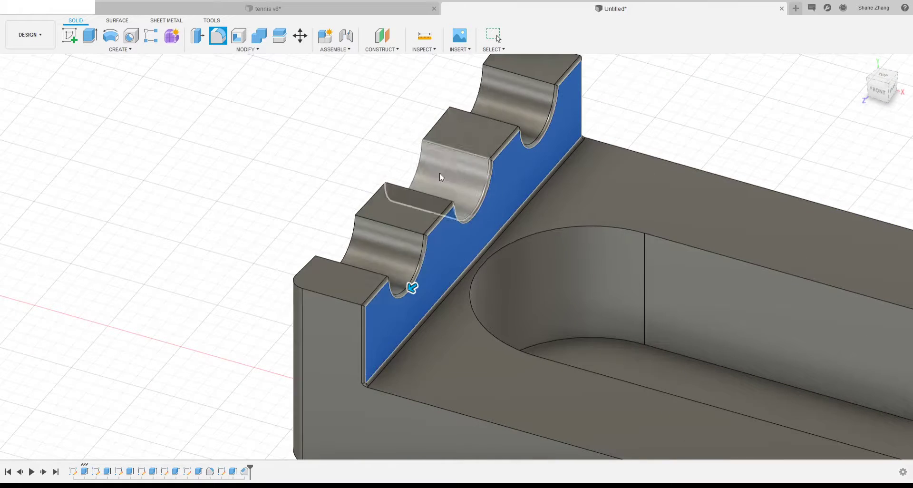
scroll(379, 310, "up", 2)
scroll(328, 371, "down", 4)
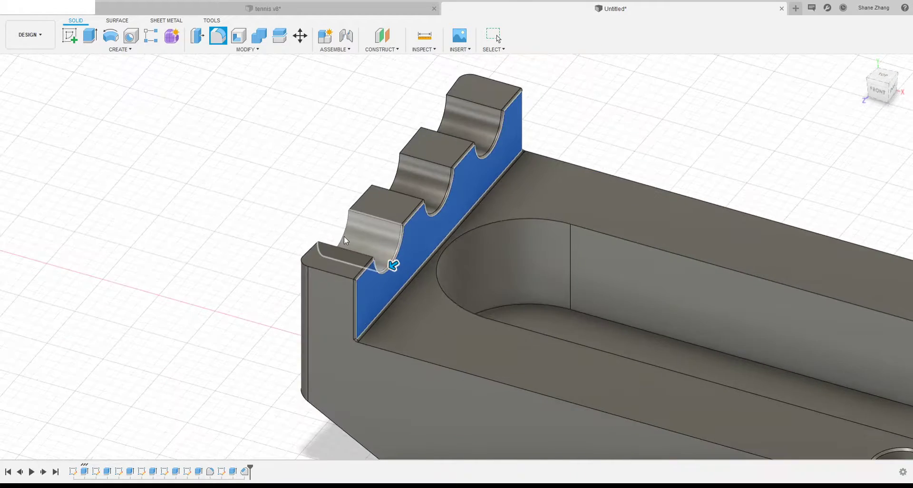
scroll(475, 326, "up", 2)
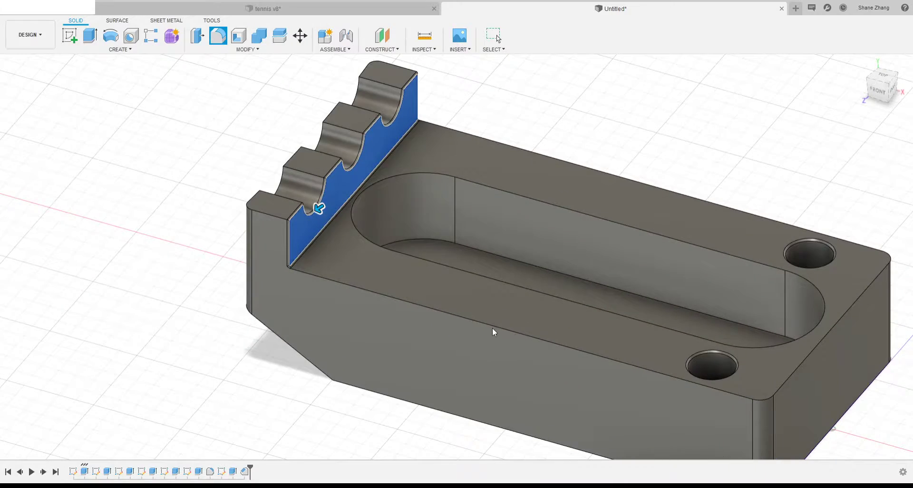
Add the block's flat slotted underside face to the fillet as a further selection
middle_click_drag(525, 377, 531, 214, "shift")
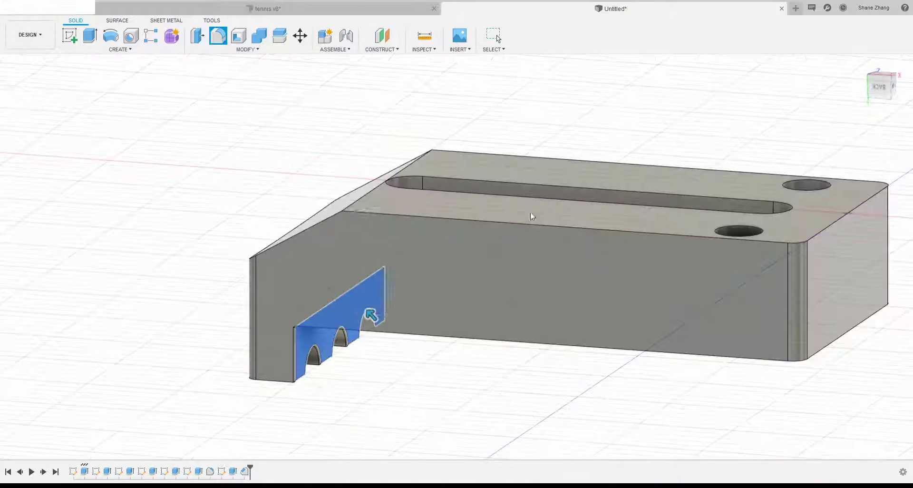
scroll(481, 320, "down", 2)
scroll(593, 237, "up", 3)
middle_click_drag(598, 234, 611, 237, "shift")
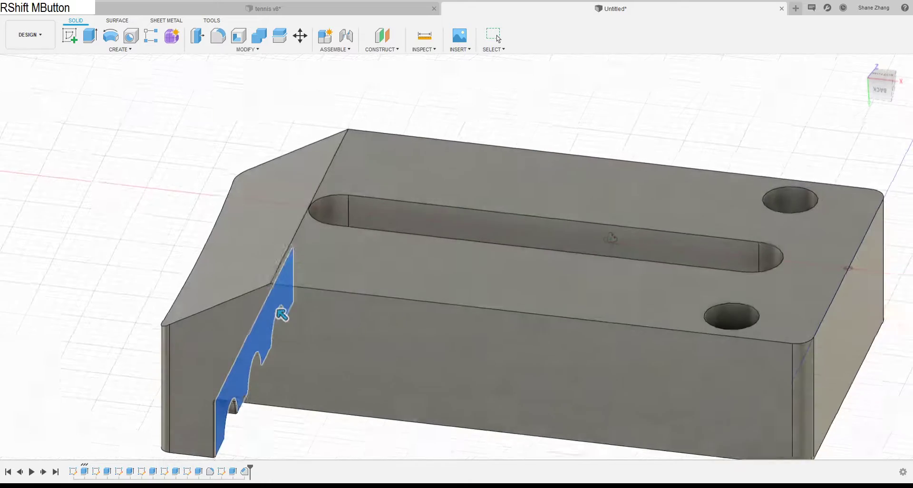
key("f")
scroll(374, 144, "down", 2)
scroll(374, 144, "up", 3)
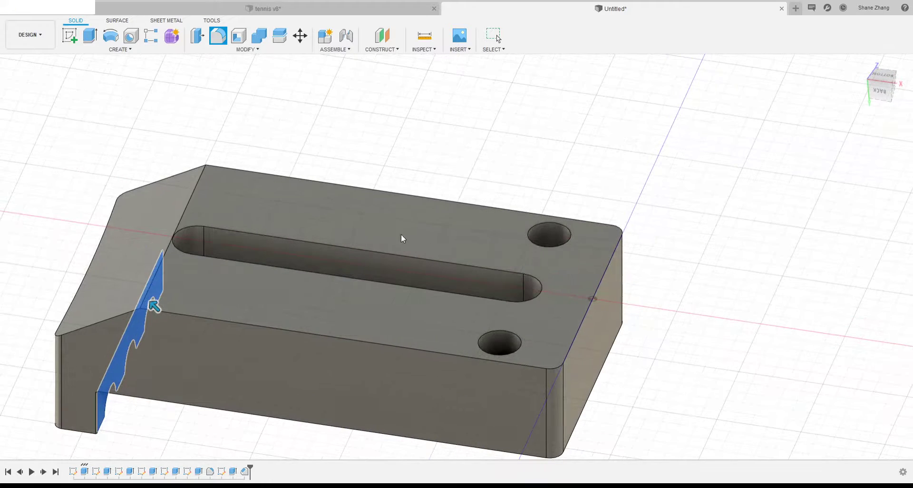
left_click(414, 252)
left_click(750, 153)
left_click(710, 191)
left_click(506, 241)
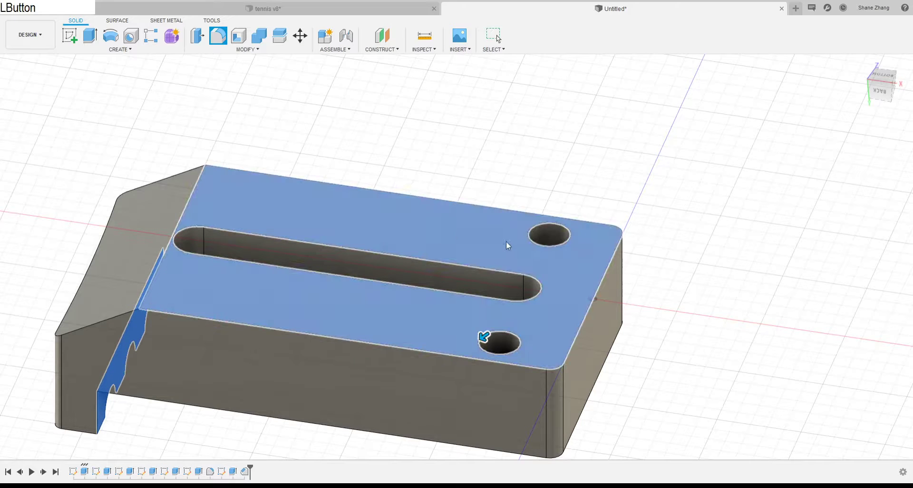
Give the underside selection a small fillet radius and complete the fillet
left_click(820, 159)
left_click(816, 161)
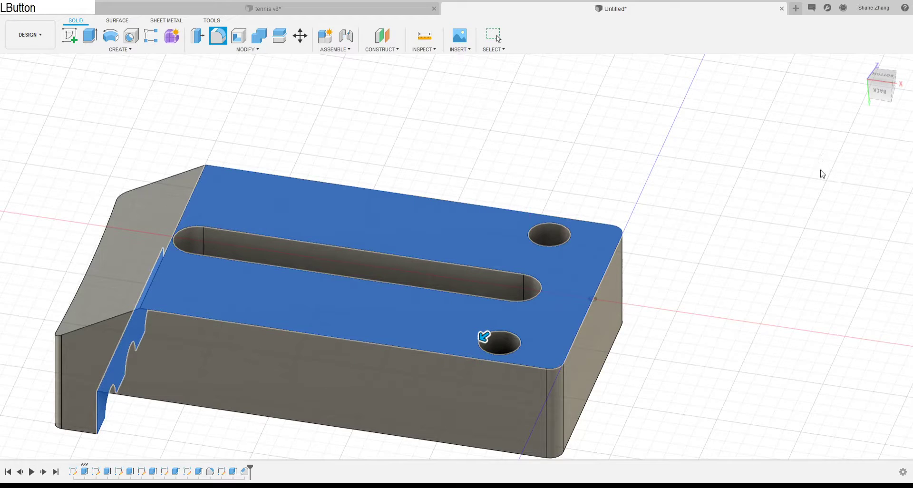
key("Delete")
type("1")
left_click(804, 175)
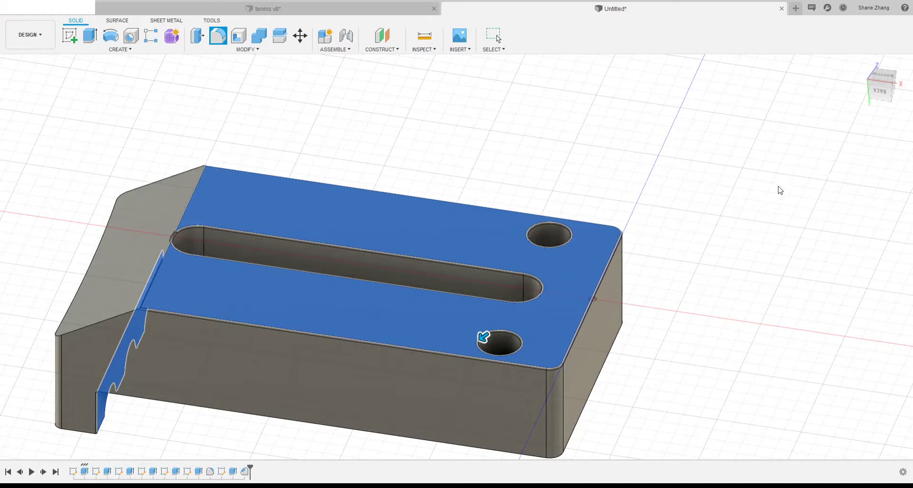
key("Return")
Examine the rounded underside edges, especially where the slot's end meets the sloped face
scroll(571, 205, "up", 3)
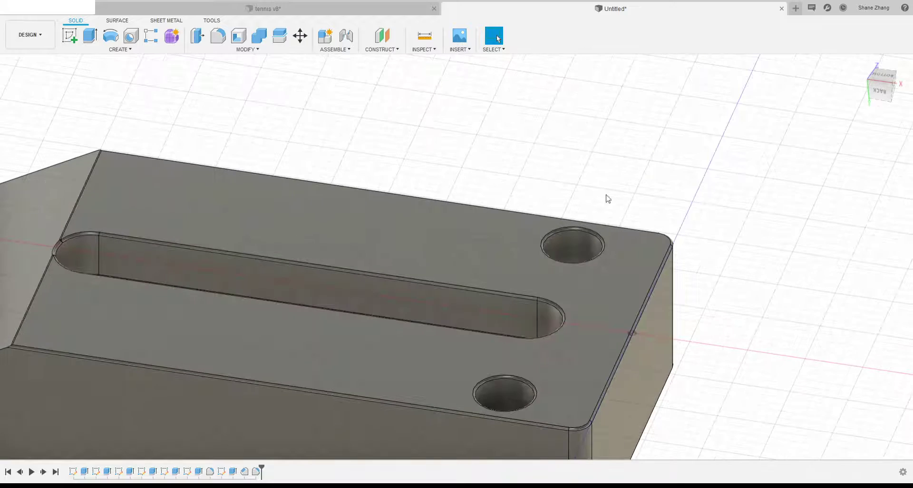
scroll(836, 229, "down", 3)
scroll(785, 214, "up", 4)
scroll(750, 214, "down", 2)
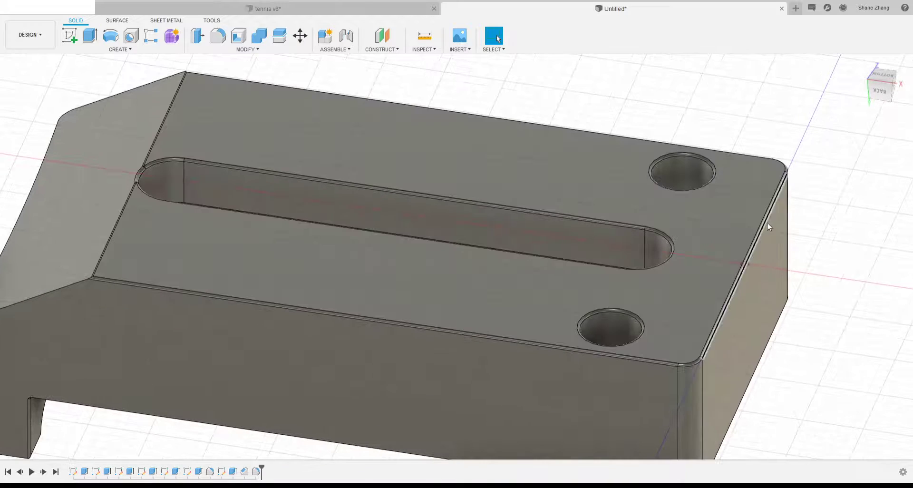
scroll(766, 221, "up", 3)
scroll(808, 214, "down", 3)
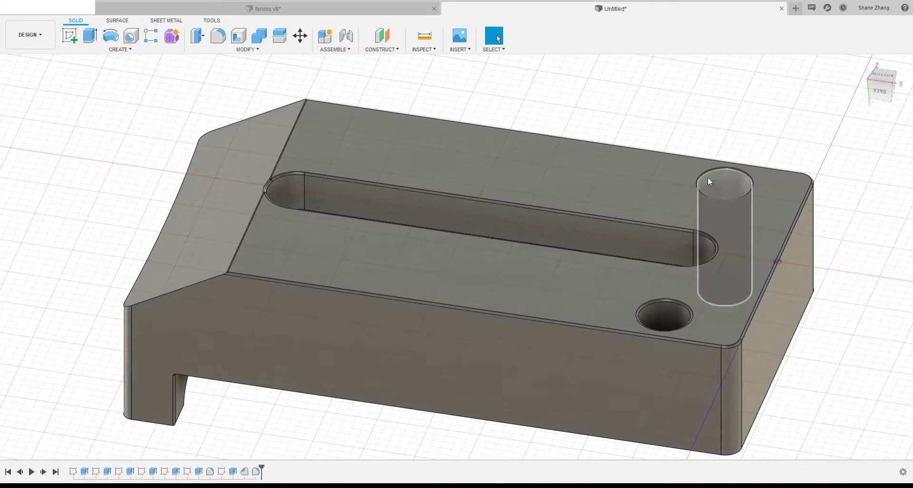
left_click(372, 155)
scroll(269, 190, "up", 3)
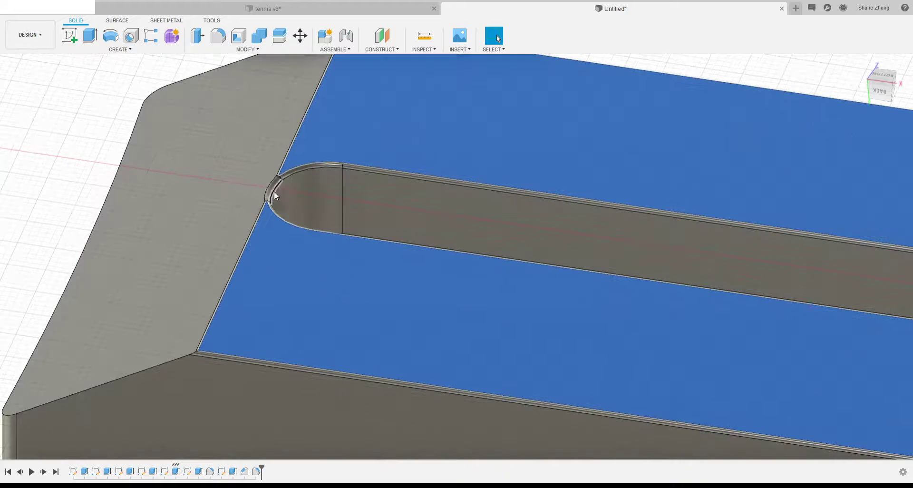
scroll(308, 209, "down", 1)
key("Escape")
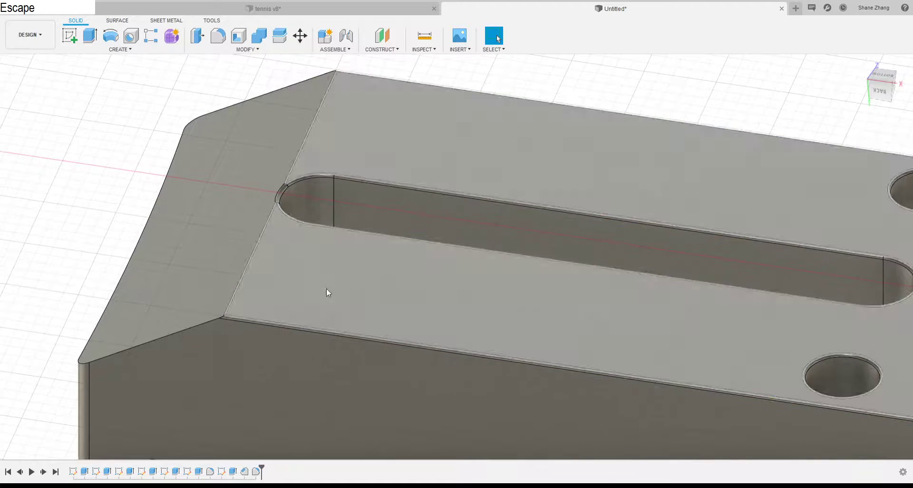
Edit the last fillet to remove the underside face selection, keeping only the notched lip's edges
left_click(256, 473)
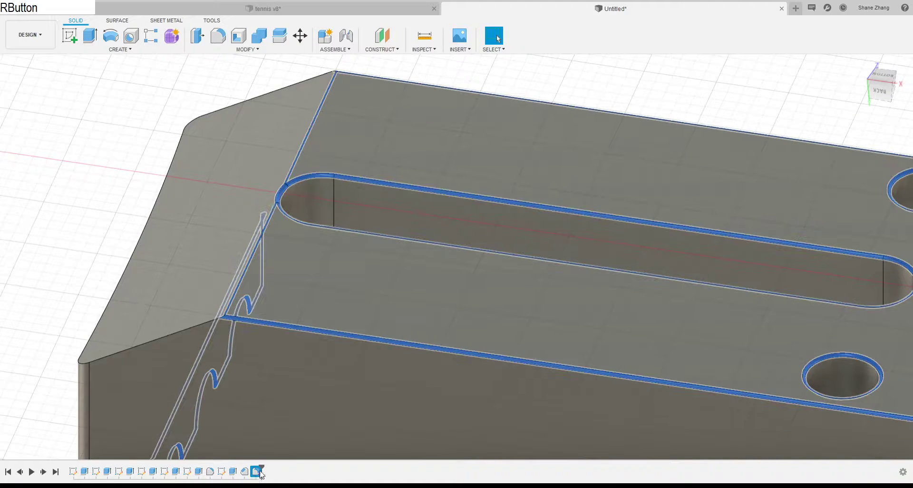
left_click(283, 389)
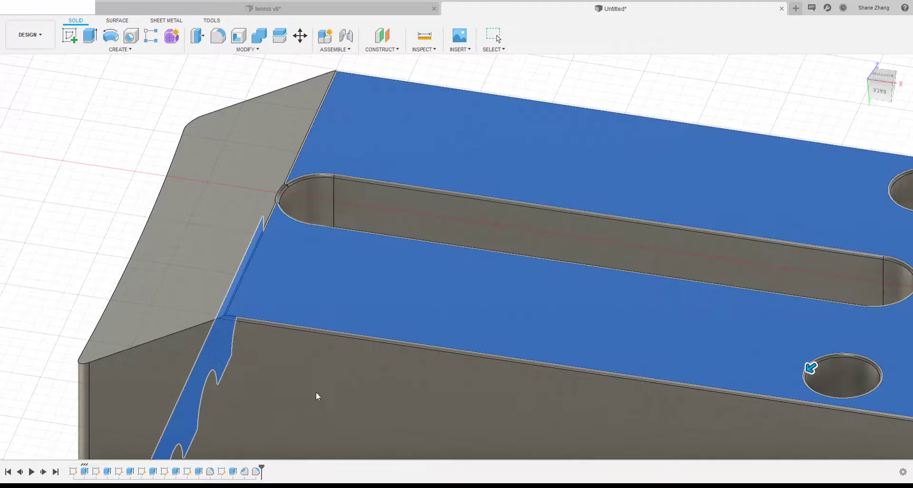
left_click(744, 190)
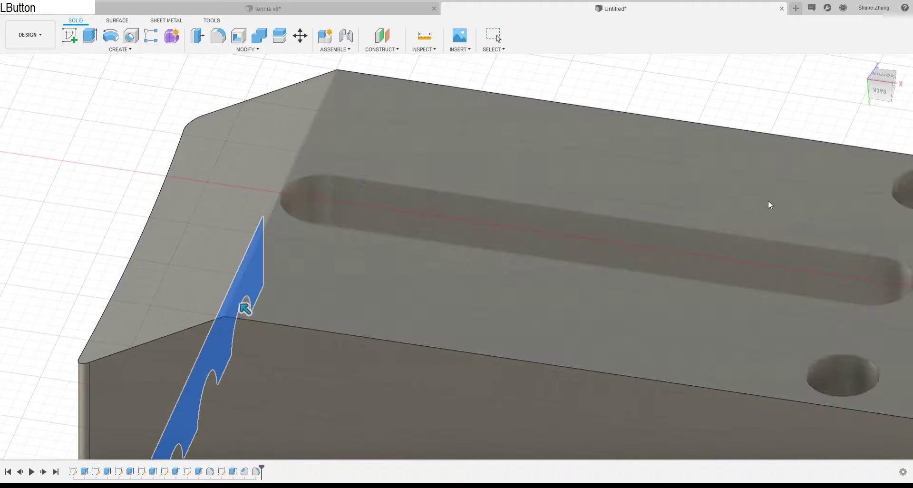
left_click_drag(852, 277, 423, 134)
scroll(485, 160, "up", 3)
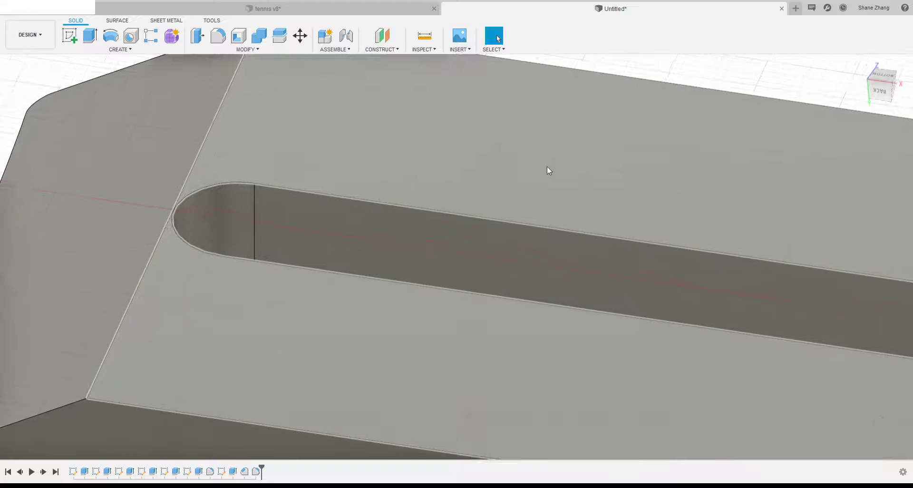
scroll(543, 167, "down", 8)
middle_click_drag(606, 141, 589, 298, "shift")
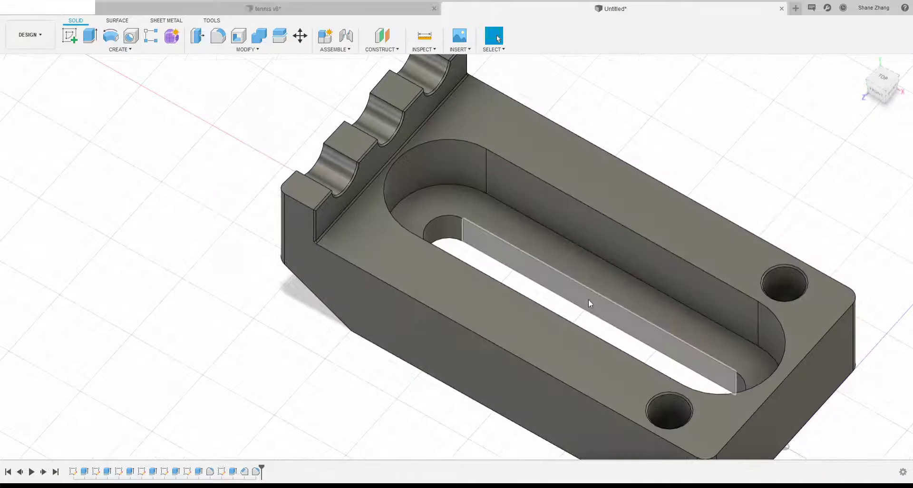